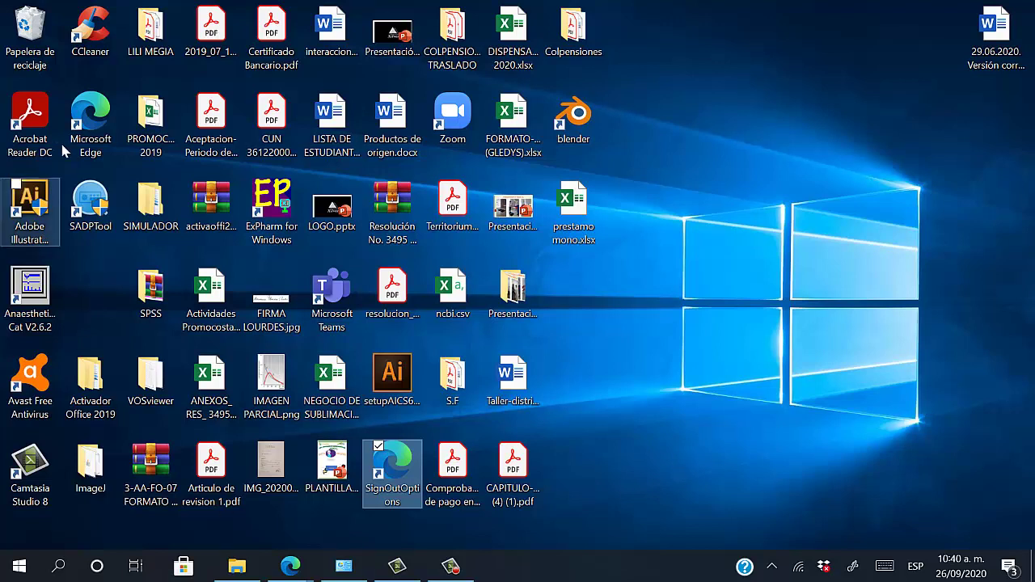
pyautogui.click(96, 127)
pyautogui.doubleClick(96, 128)
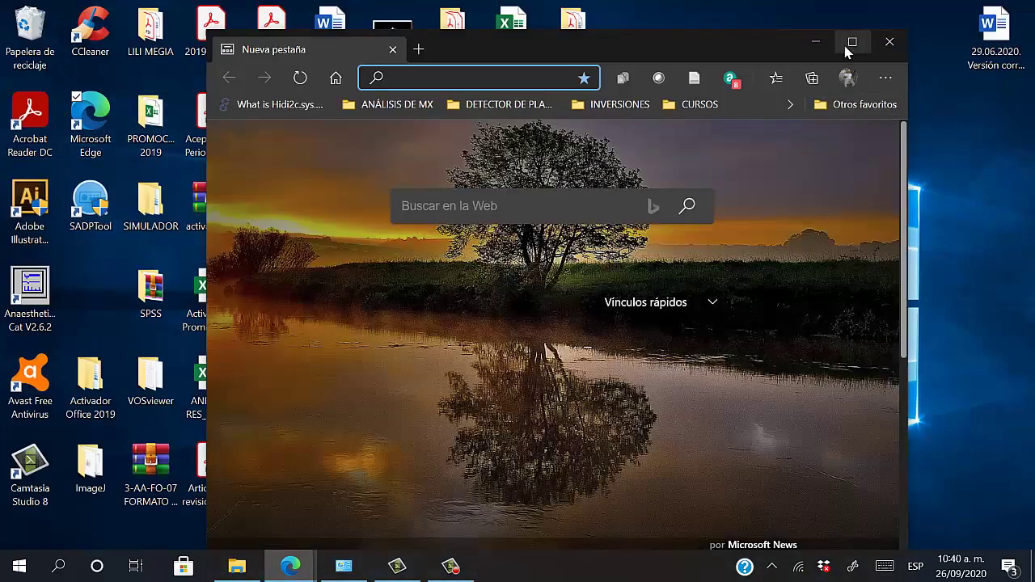
pyautogui.click(853, 43)
pyautogui.write('ww')
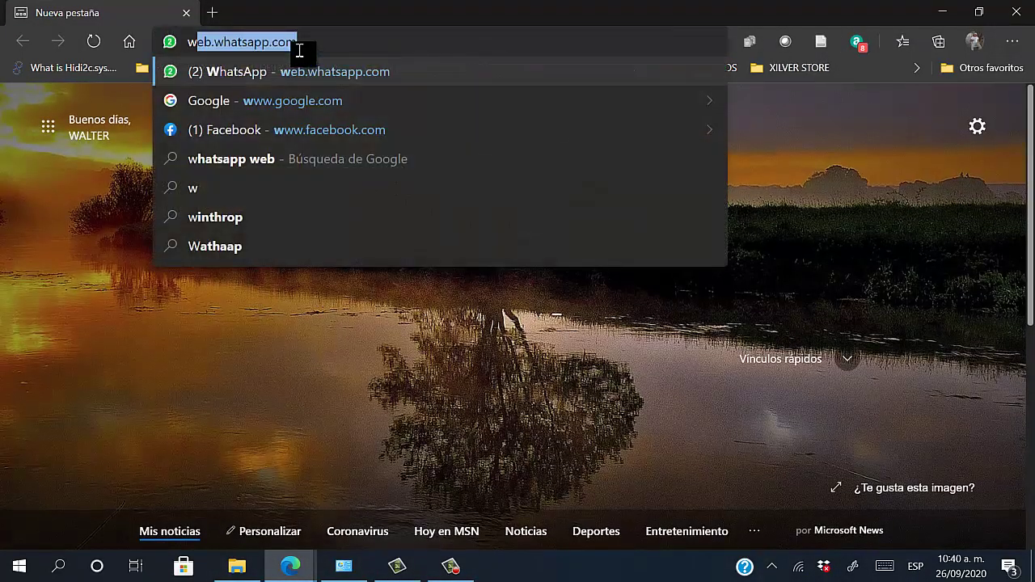
pyautogui.write('w.')
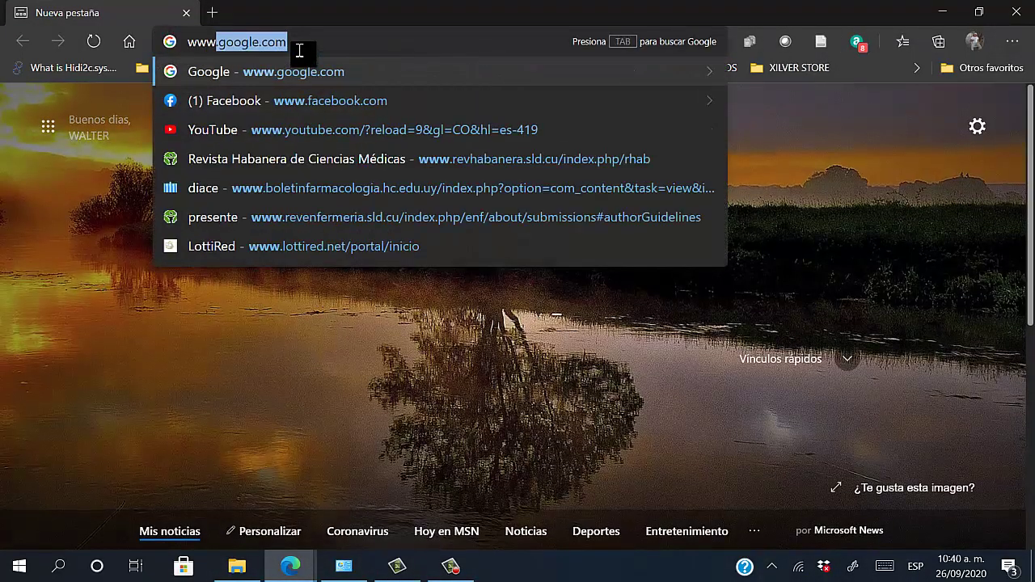
pyautogui.write('zotero.org')
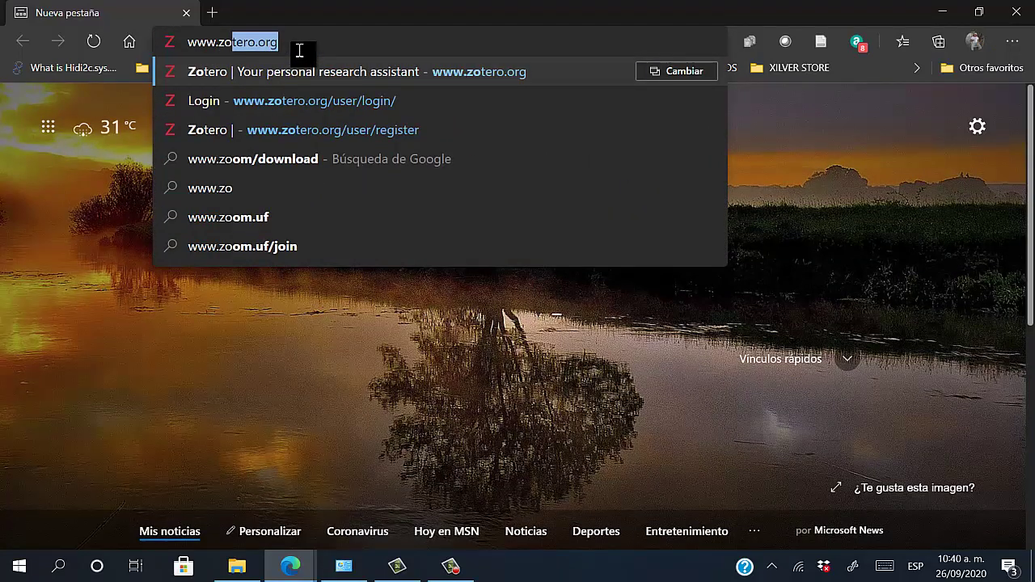
pyautogui.press('Return')
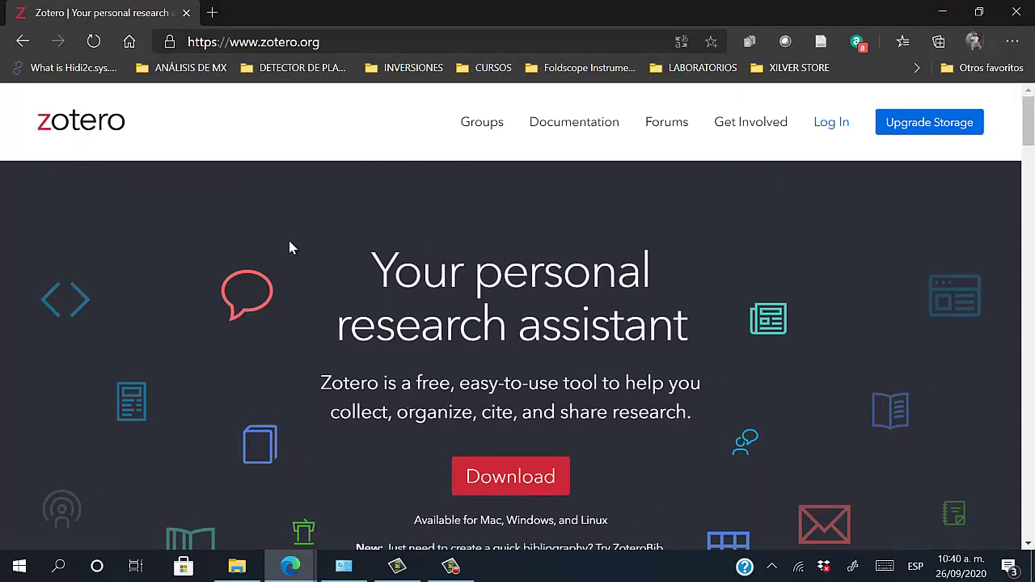
# From the Zotero home page, go to Log In and follow 'Register for a free account'
pyautogui.scroll(-1, 384, 433)
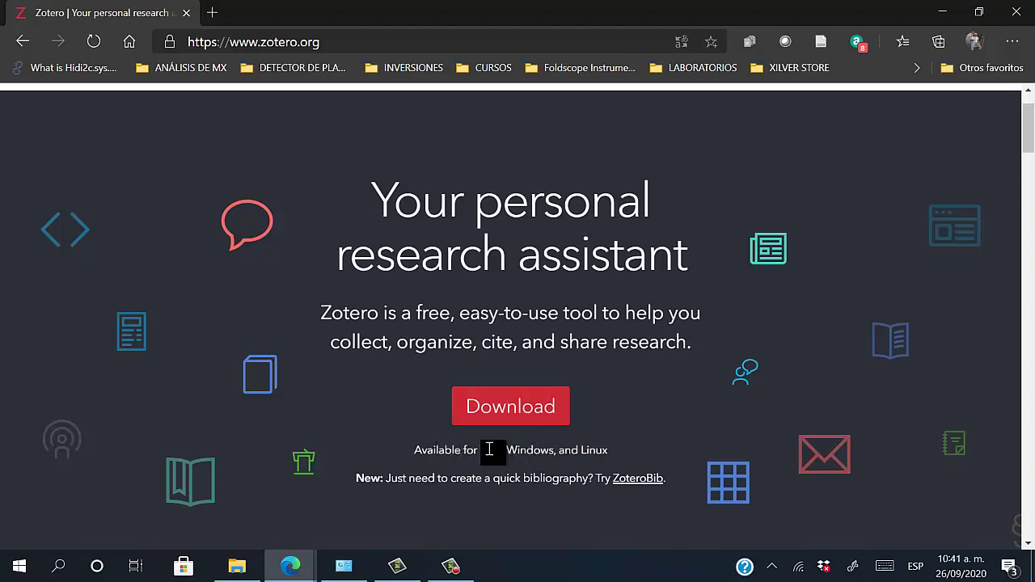
pyautogui.moveTo(491, 452); pyautogui.dragTo(575, 453)
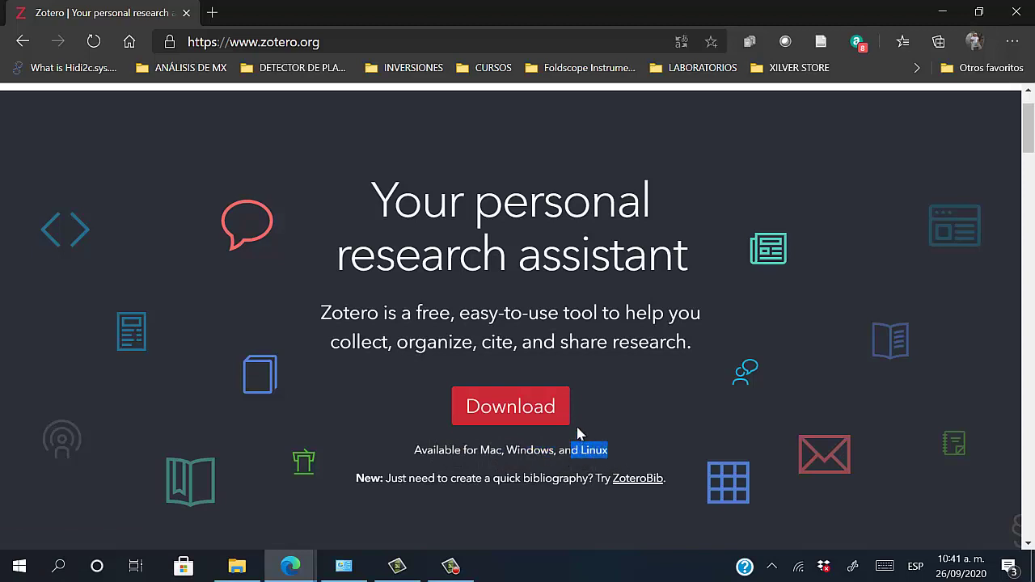
pyautogui.scroll(1, 576, 433)
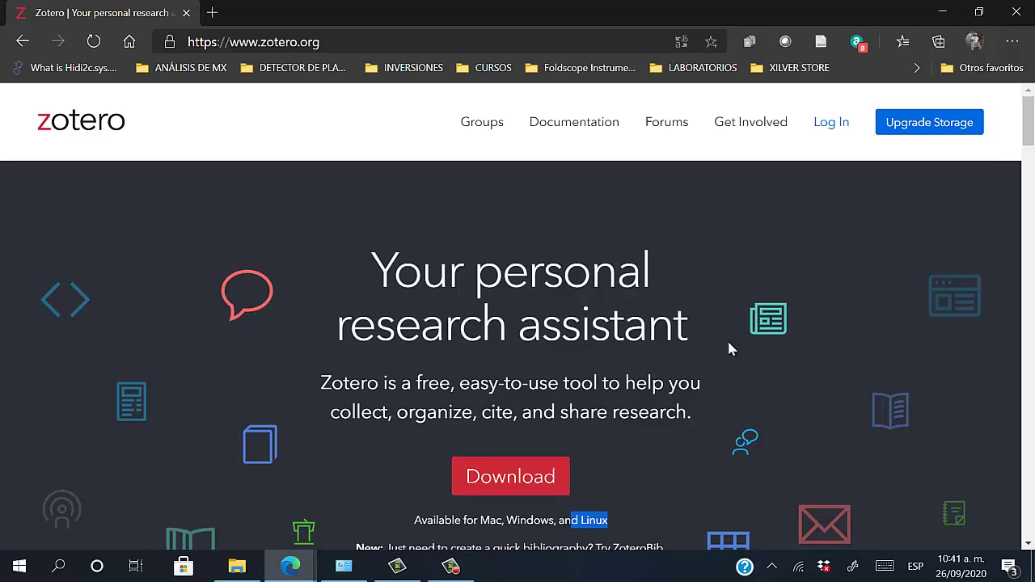
pyautogui.click(834, 130)
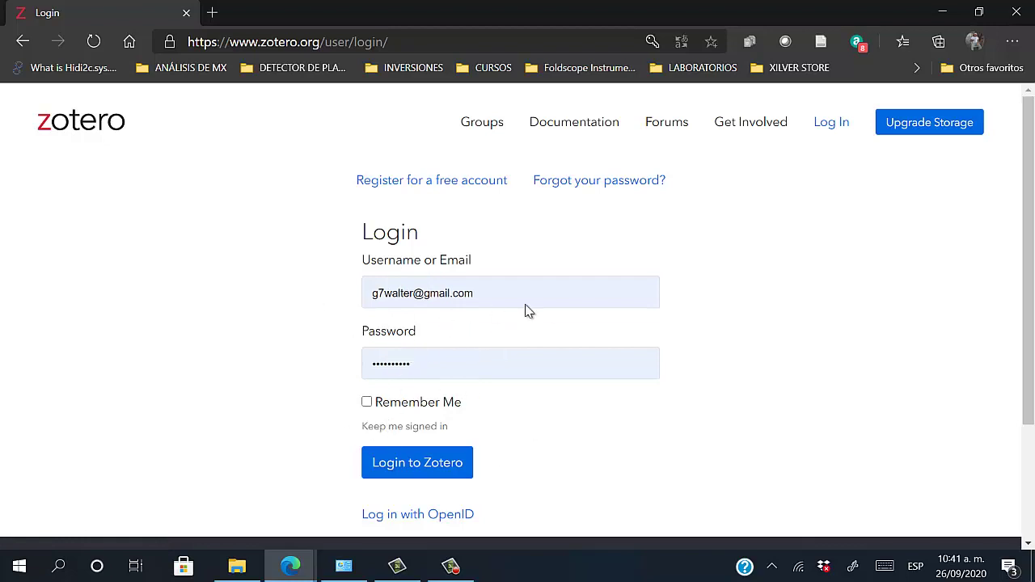
pyautogui.click(431, 185)
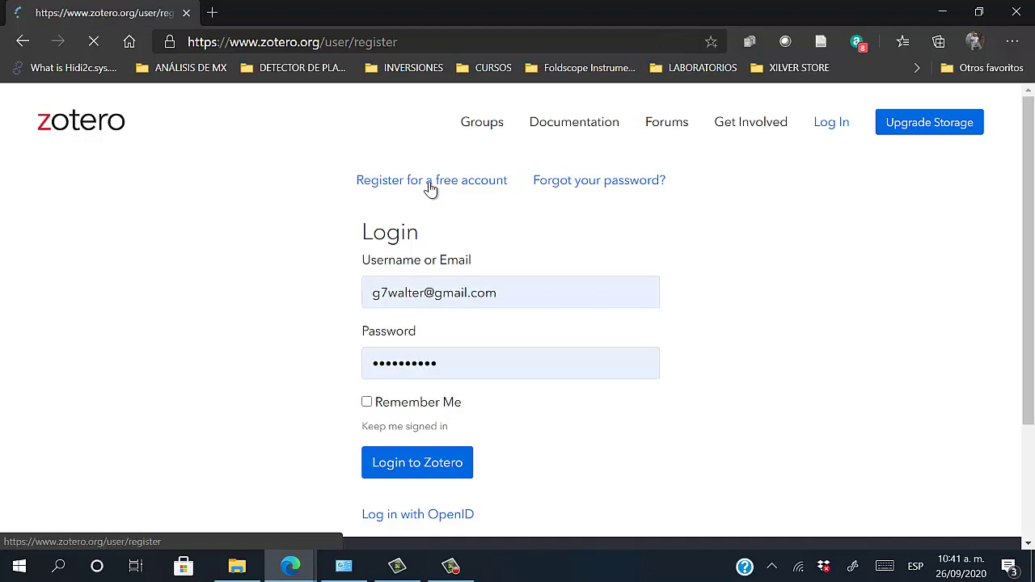
# Clear the autofilled e-mail out of the Username field and dismiss the saved-login suggestions
pyautogui.scroll(-2, 425, 243)
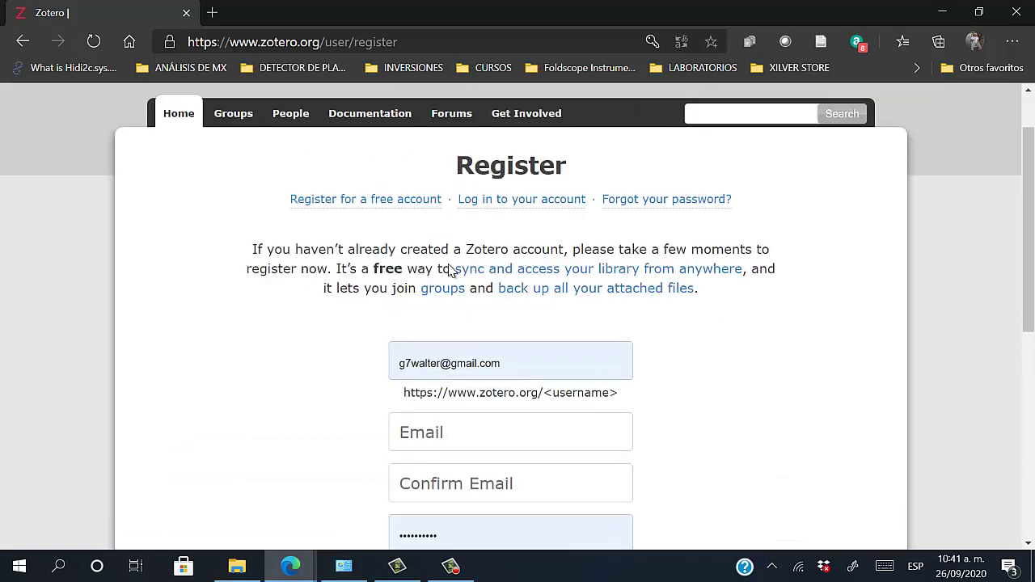
pyautogui.moveTo(486, 290); pyautogui.dragTo(364, 302)
pyautogui.click(687, 254)
pyautogui.click(596, 288)
pyautogui.press('BackSpace')
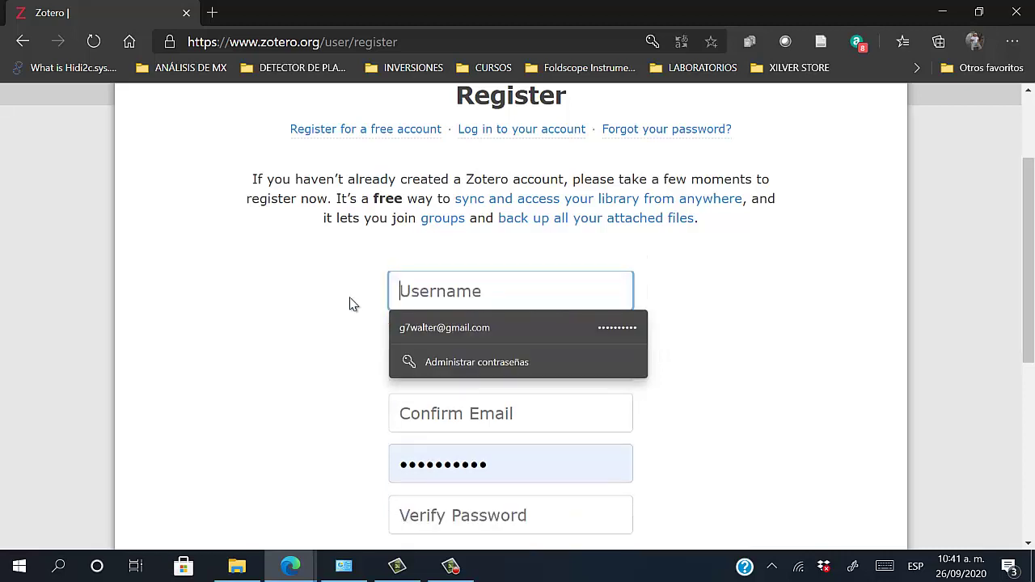
pyautogui.click(829, 524)
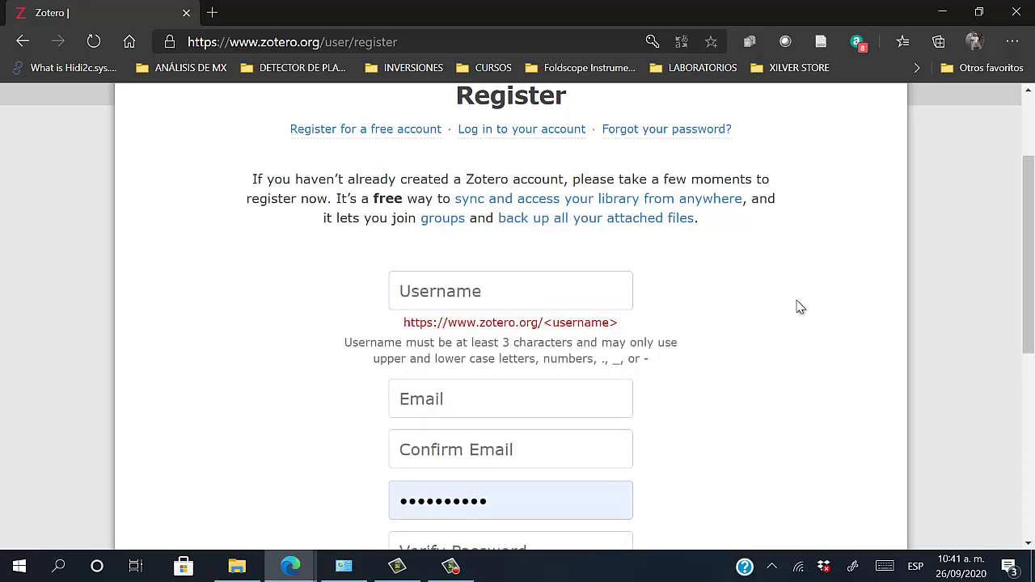
pyautogui.click(441, 289)
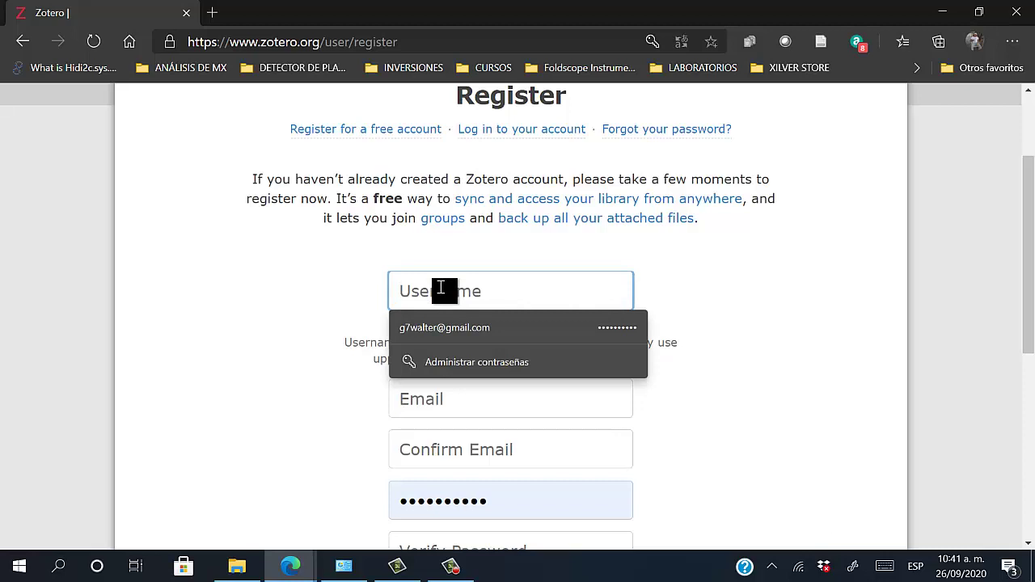
pyautogui.click(748, 284)
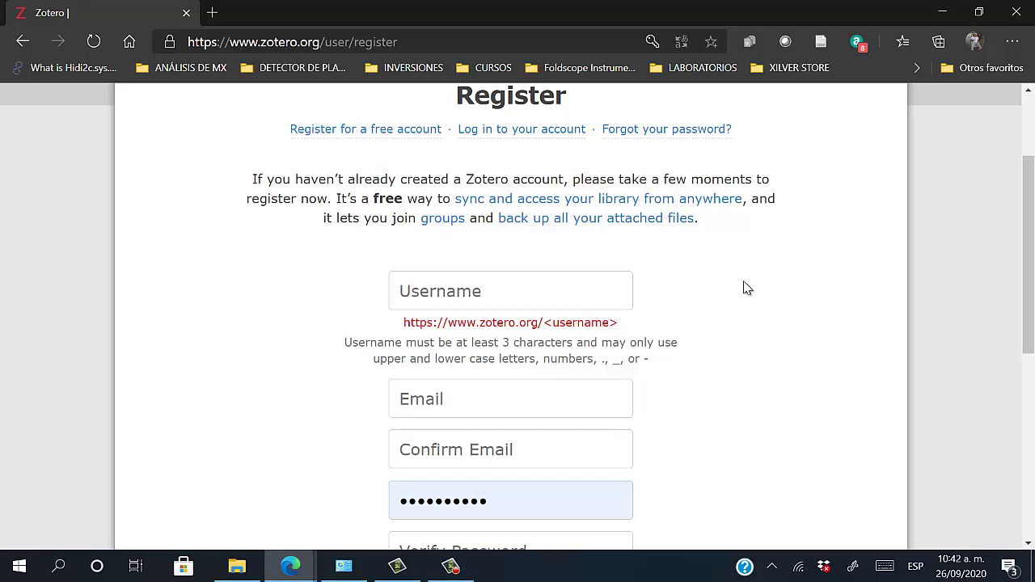
# Enter a username and leave the field so its availability is checked
pyautogui.click(571, 301)
pyautogui.write('w')
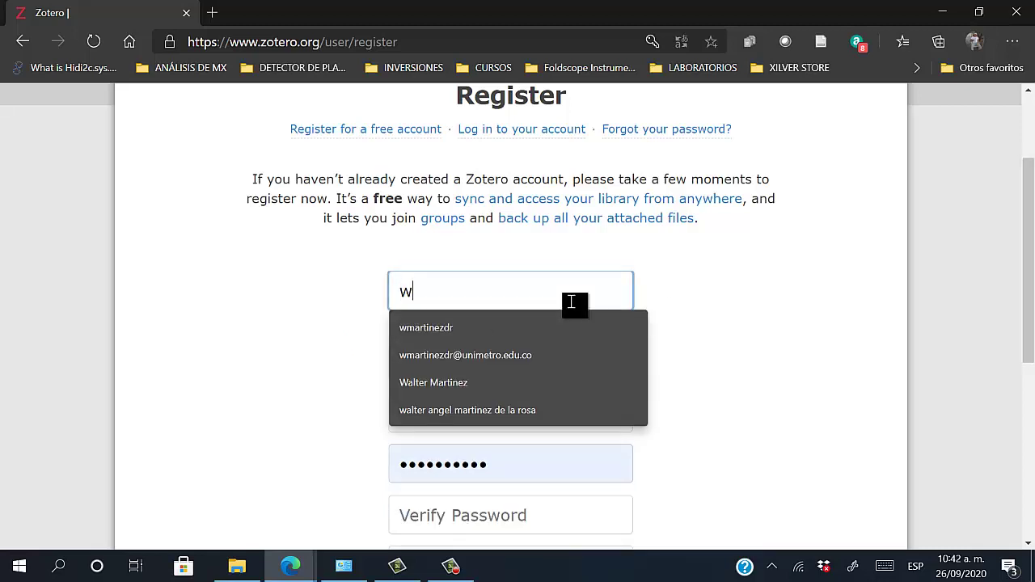
pyautogui.press('BackSpace')
pyautogui.write('w')
pyautogui.press('BackSpace')
pyautogui.write('WMA')
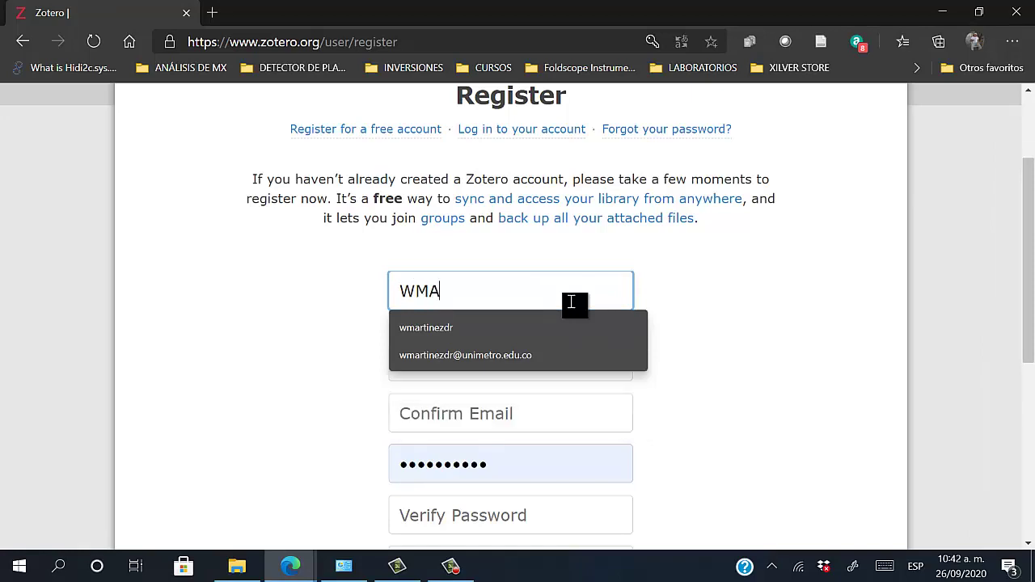
pyautogui.press('BackSpace')
pyautogui.press('BackSpace')
pyautogui.press('BackSpace')
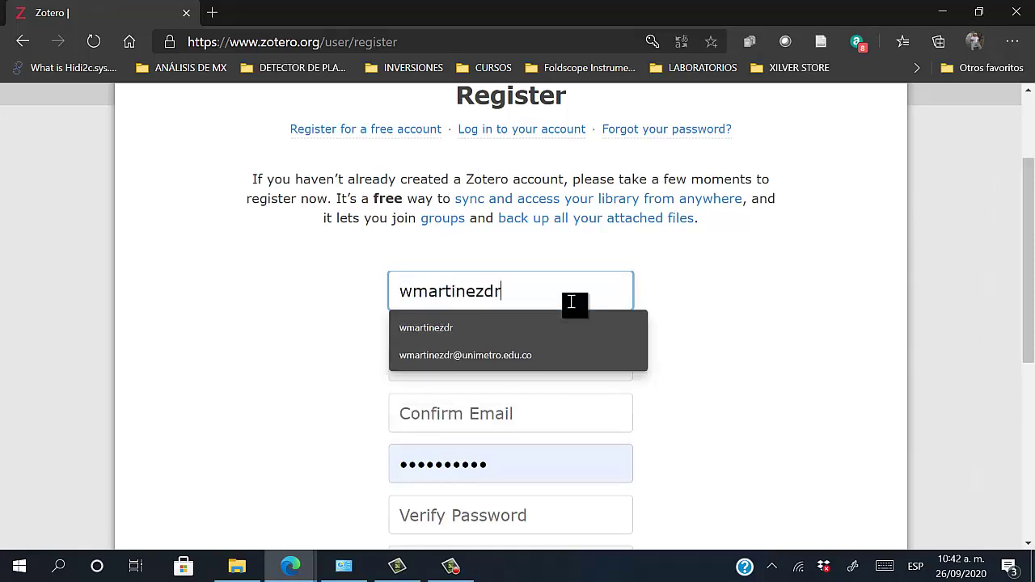
pyautogui.click(730, 267)
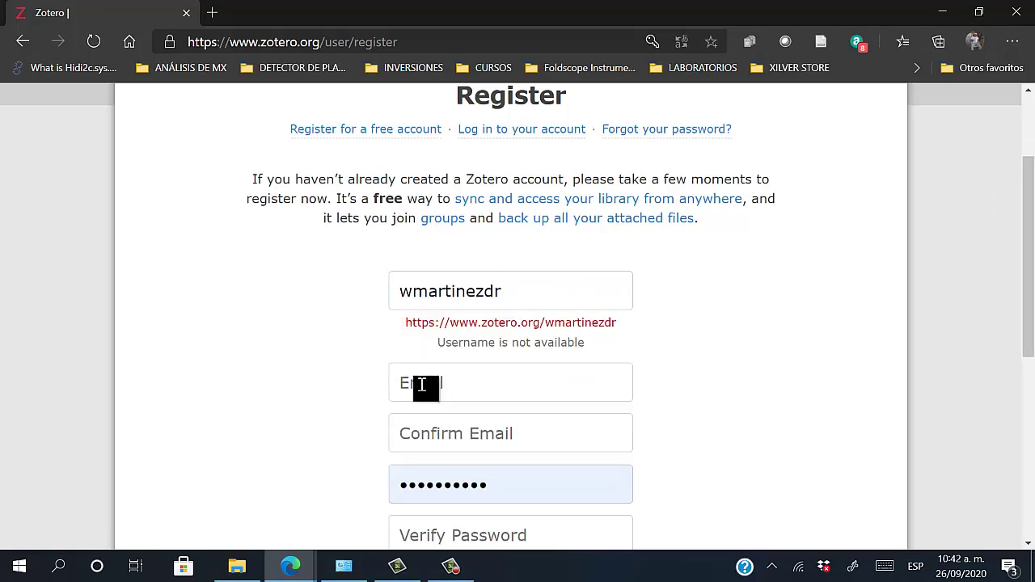
# Fill in Email and Confirm Email with the account's e-mail address
pyautogui.click(424, 387)
pyautogui.write('wma')
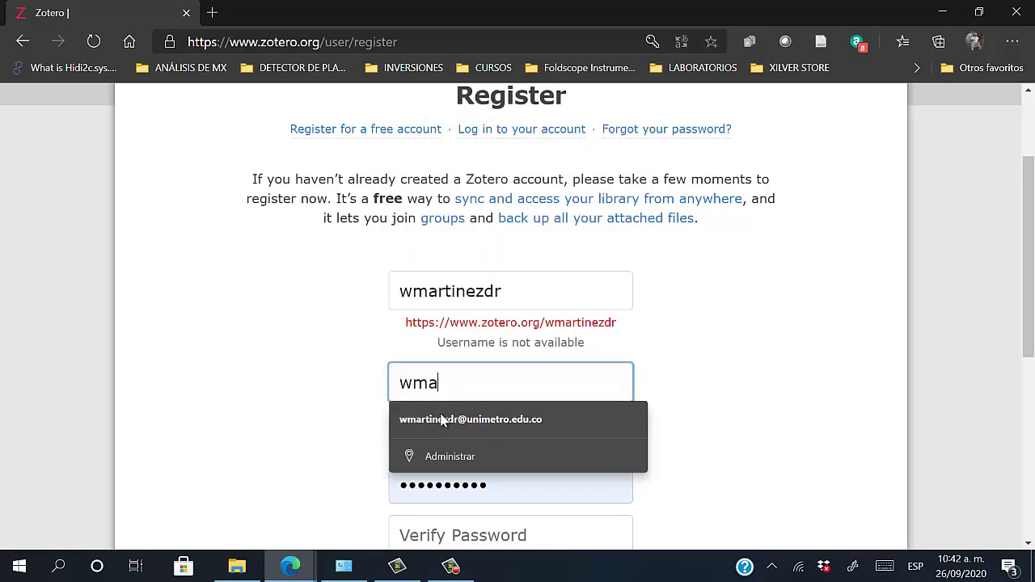
pyautogui.click(444, 420)
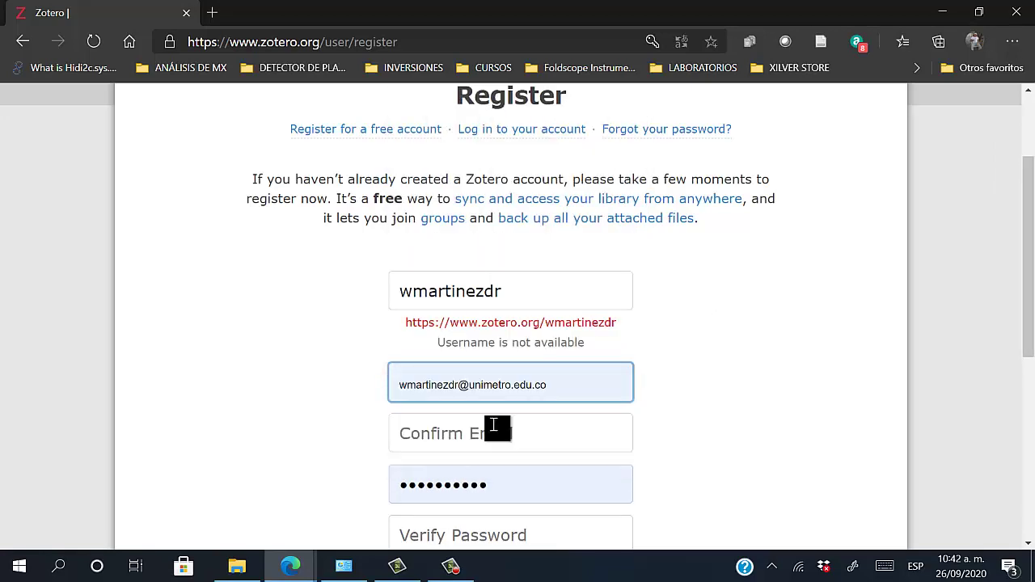
pyautogui.click(722, 405)
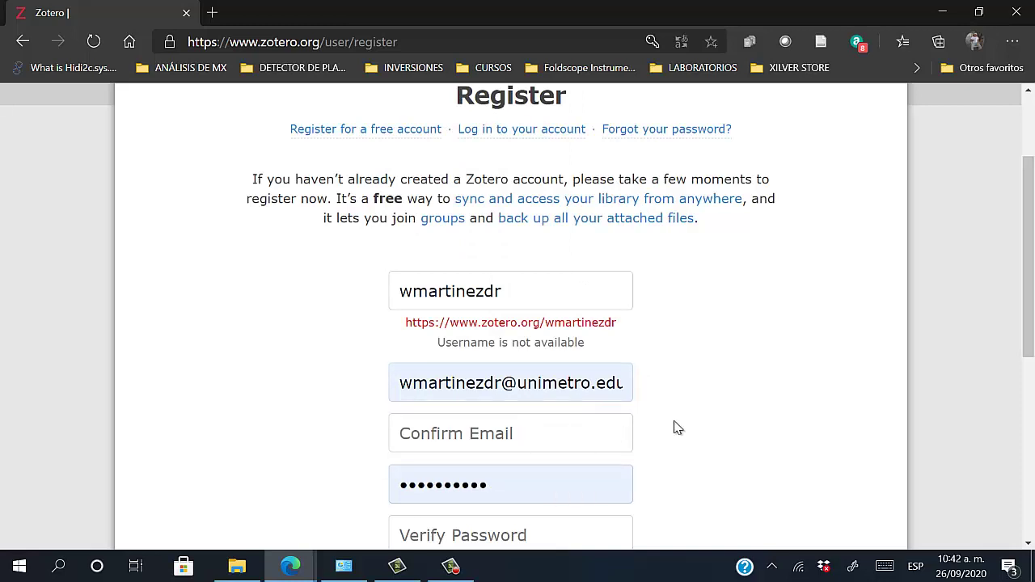
pyautogui.click(556, 439)
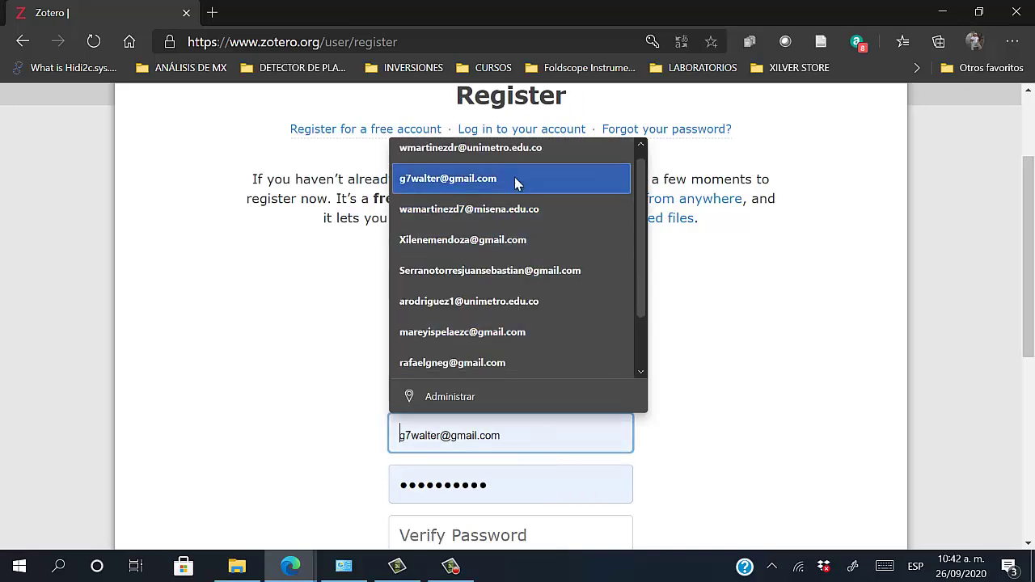
pyautogui.click(511, 161)
# Replace the autofilled password and enter the account password in both password fields
pyautogui.scroll(-1, 820, 399)
pyautogui.click(531, 410)
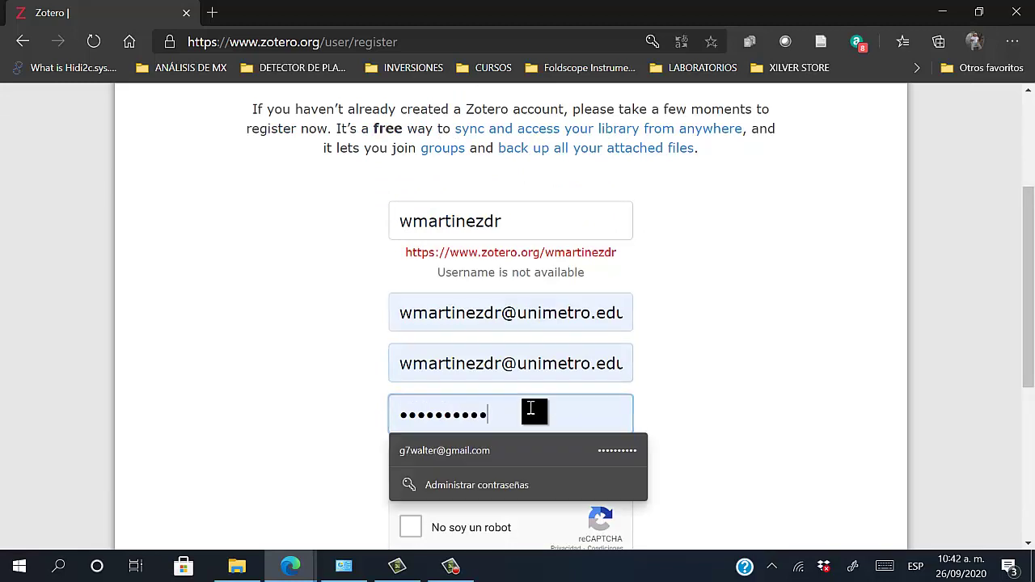
pyautogui.hotkey('ctrl', 'a')
pyautogui.press('BackSpace')
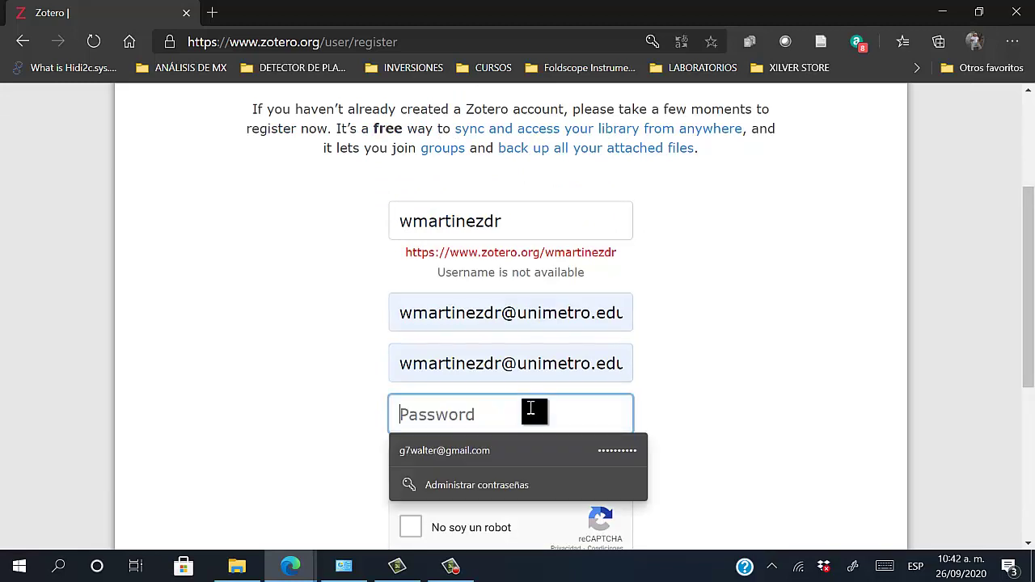
pyautogui.write('••••••••')
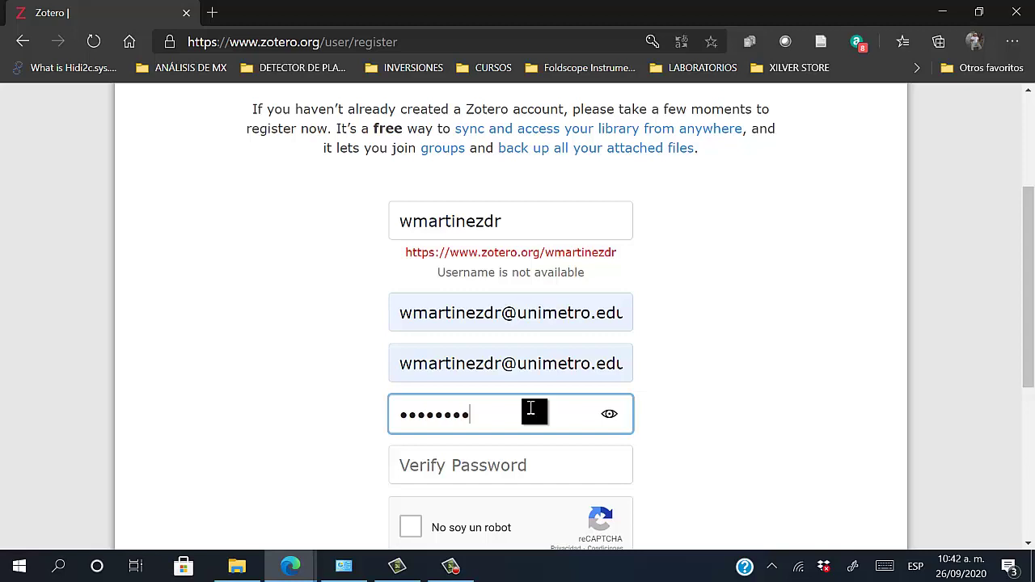
pyautogui.write('••••••')
pyautogui.click(513, 457)
pyautogui.write('•••')
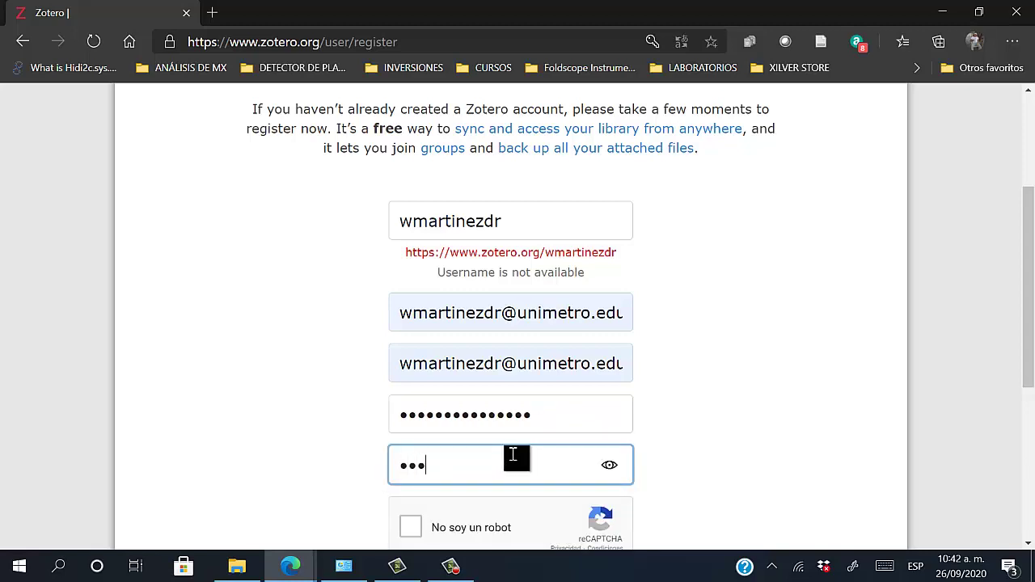
pyautogui.write('••••••••••••')
# Tick the reCAPTCHA box and submit the registration form
pyautogui.scroll(-1, 437, 479)
pyautogui.click(410, 458)
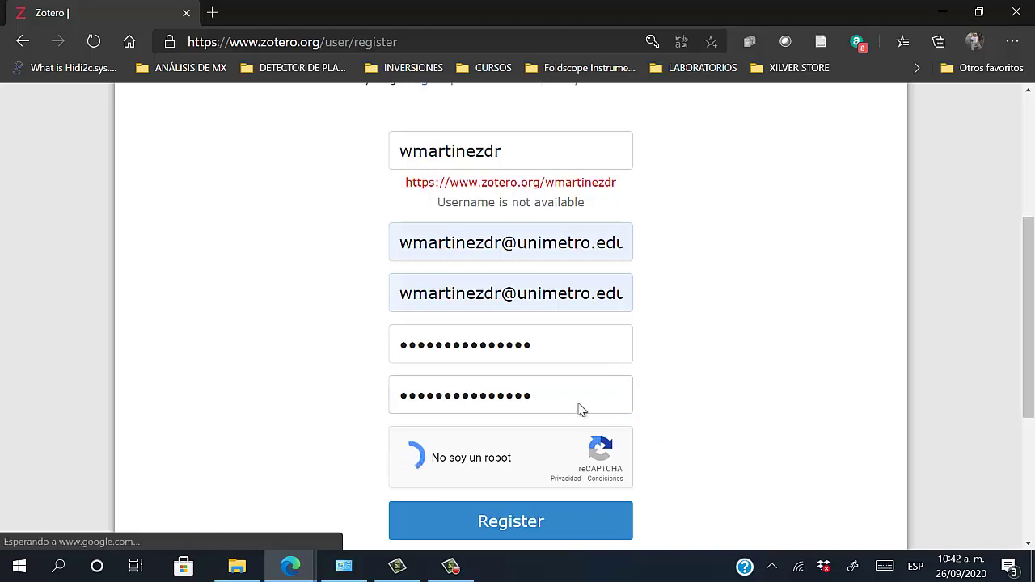
pyautogui.scroll(-1, 471, 420)
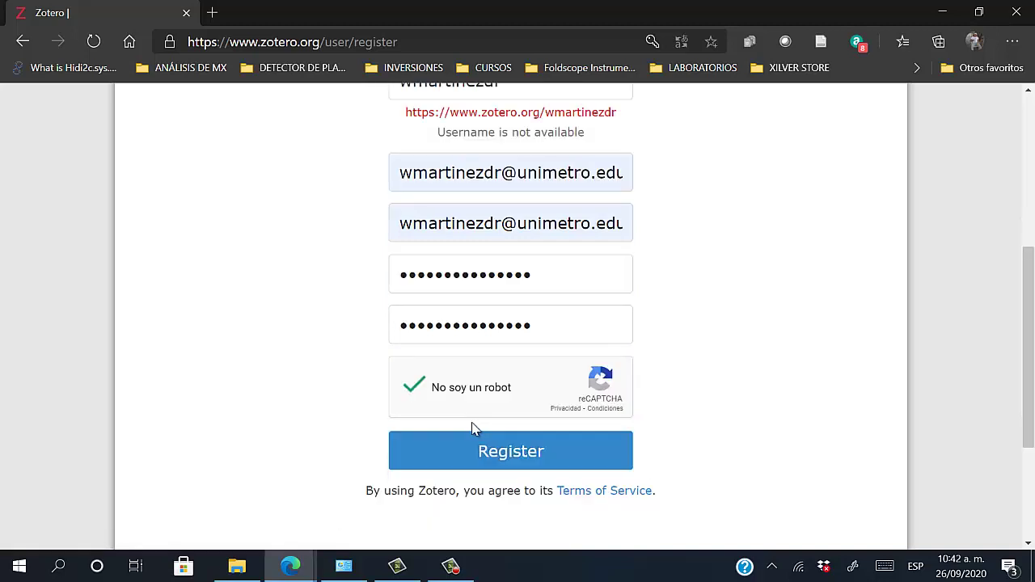
pyautogui.click(536, 467)
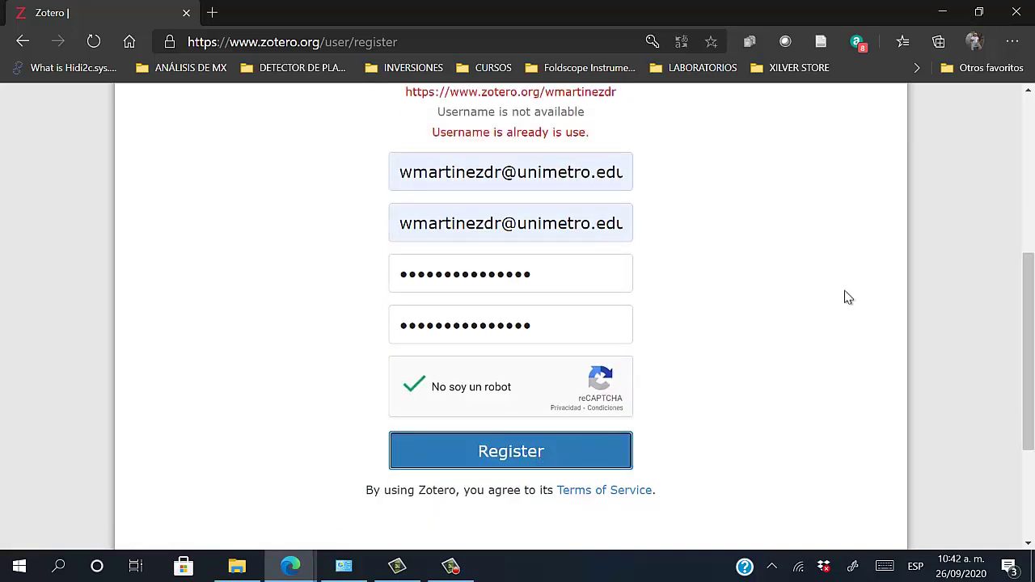
# Review the taken username and the e-mail entry, dismissing the autofill suggestions
pyautogui.scroll(1, 809, 291)
pyautogui.scroll(1, 598, 239)
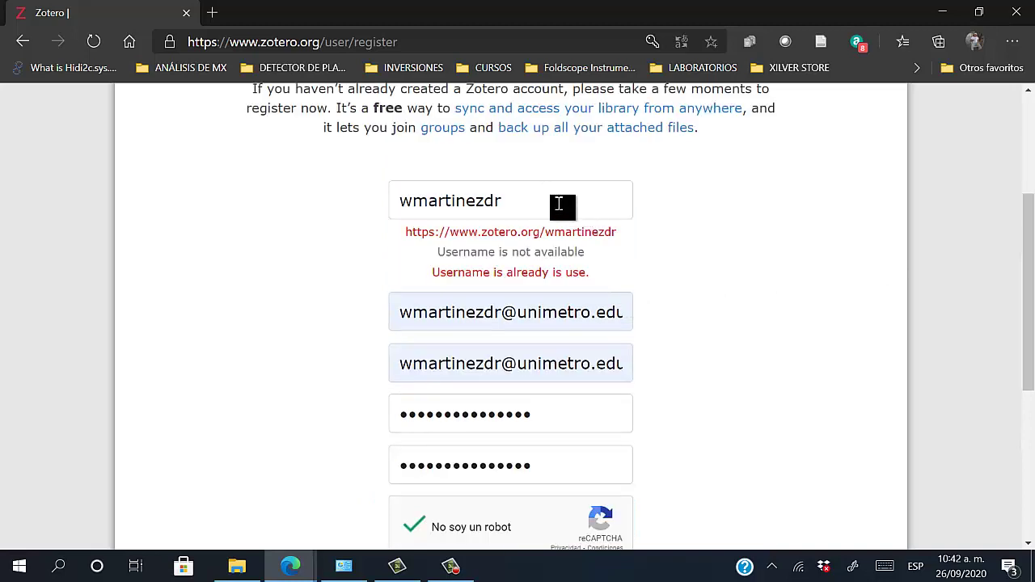
pyautogui.click(558, 204)
pyautogui.click(747, 234)
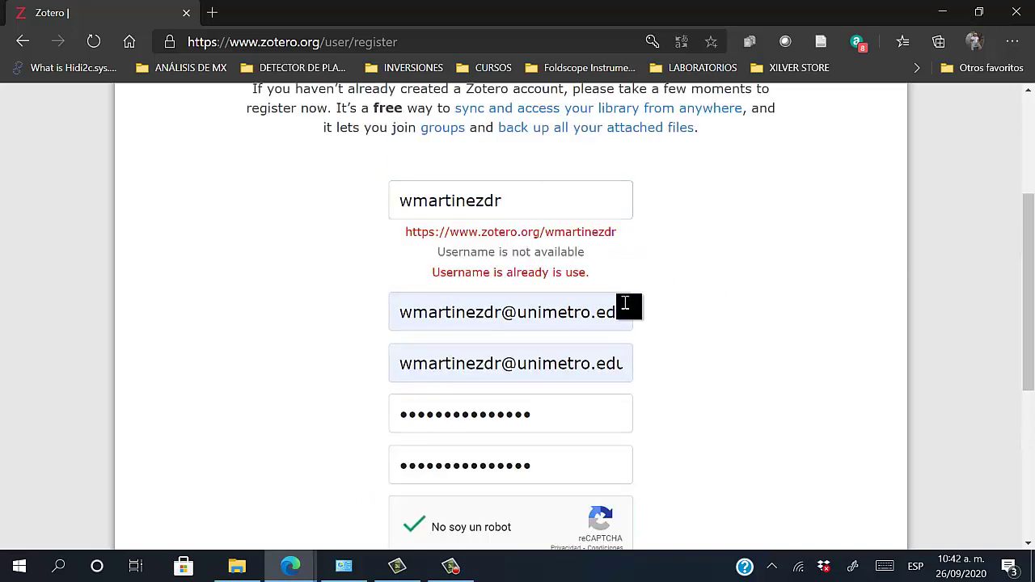
pyautogui.click(529, 319)
pyautogui.click(603, 191)
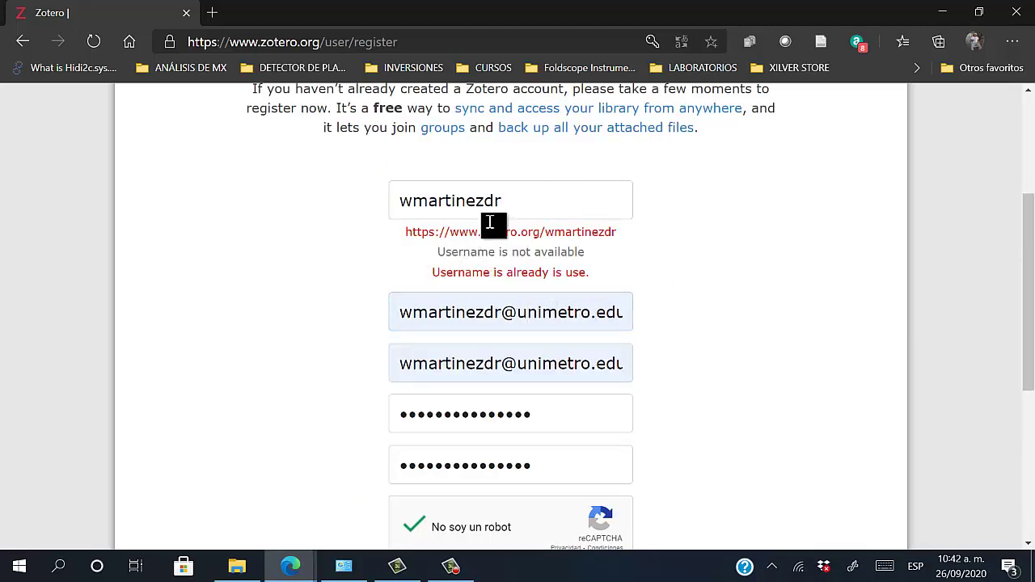
pyautogui.click(675, 208)
# Replace the taken username with a new one and resubmit the registration
pyautogui.moveTo(534, 214); pyautogui.dragTo(494, 208)
pyautogui.click(489, 211)
pyautogui.doubleClick(426, 207)
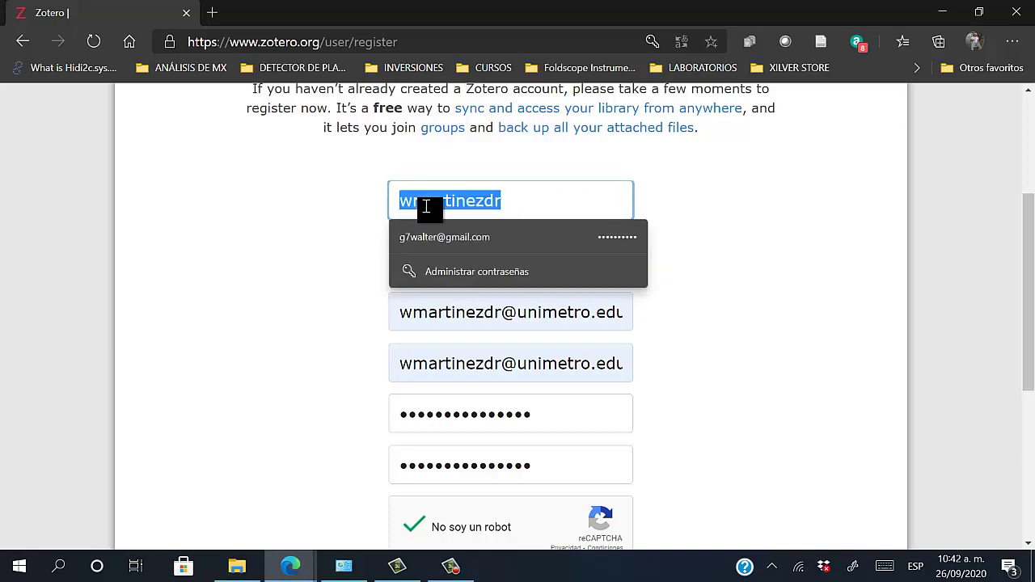
pyautogui.write('G7wal')
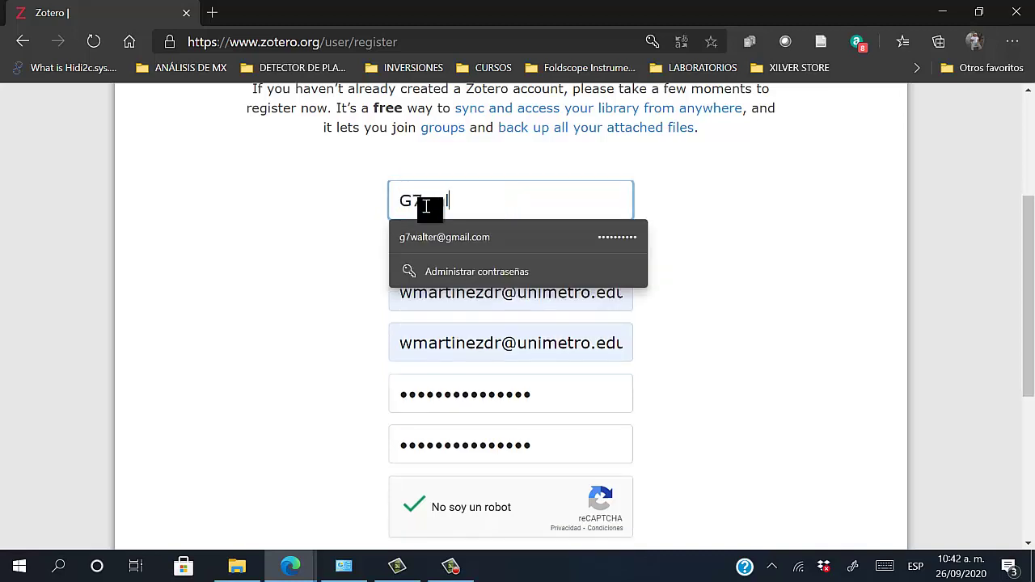
pyautogui.write('term')
pyautogui.hotkey('shift', 'Left')
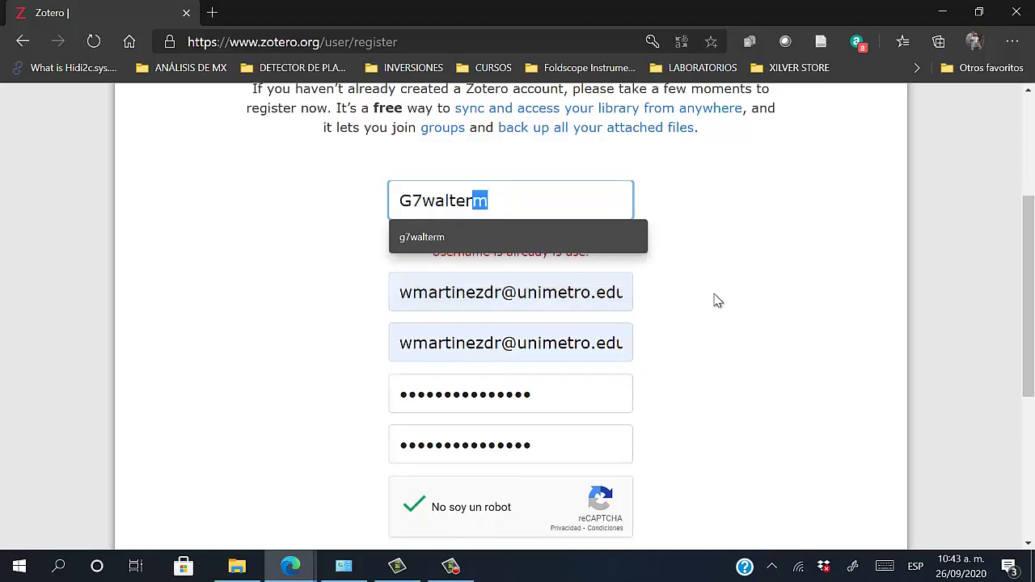
pyautogui.click(717, 301)
pyautogui.scroll(1, 534, 338)
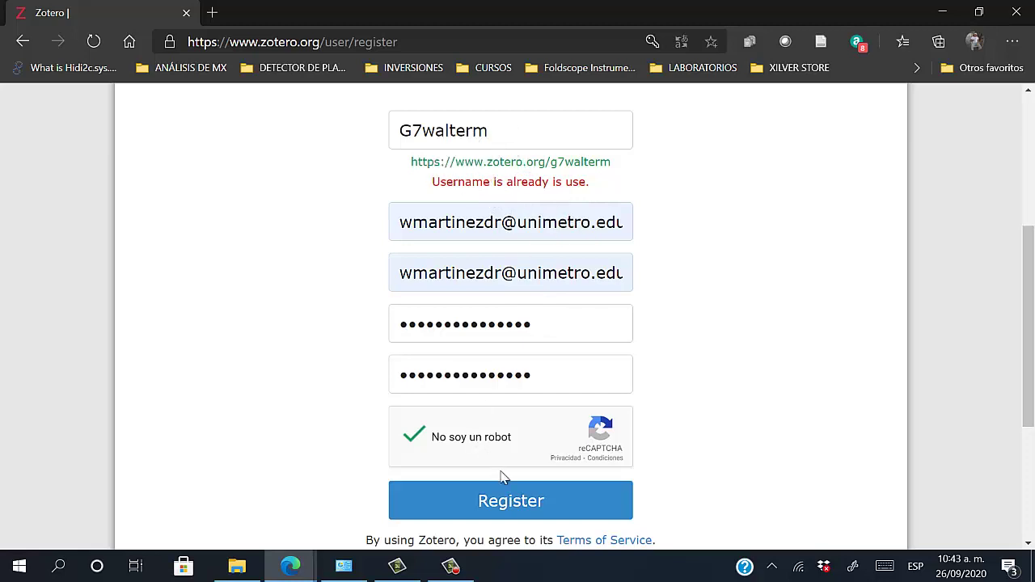
pyautogui.click(538, 506)
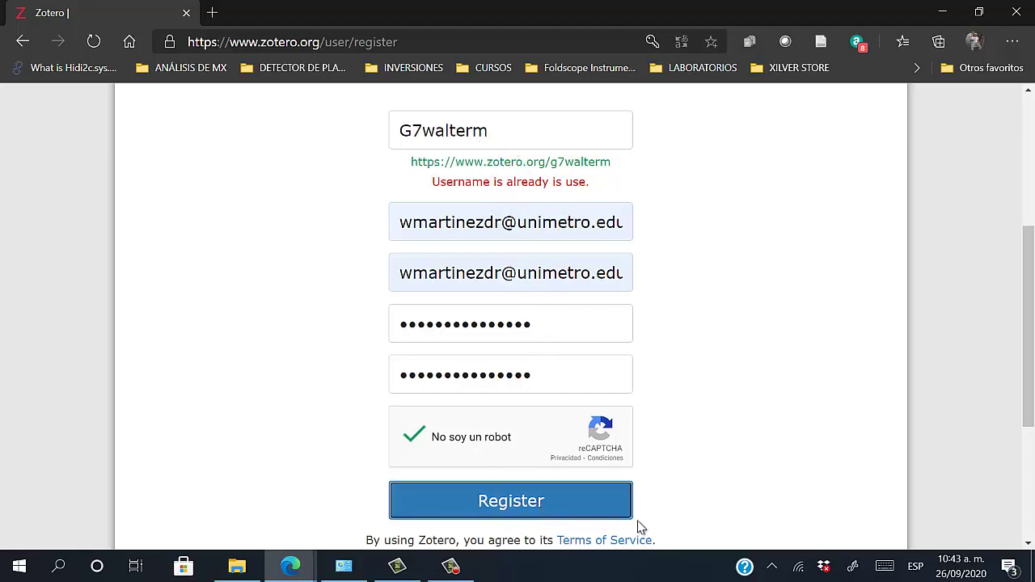
pyautogui.scroll(3, 765, 393)
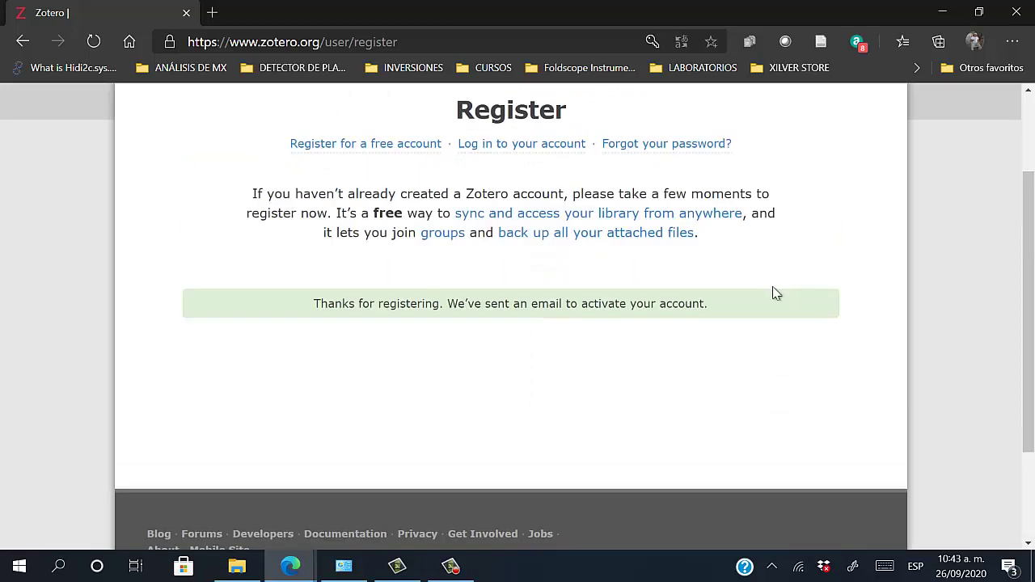
pyautogui.scroll(1, 531, 174)
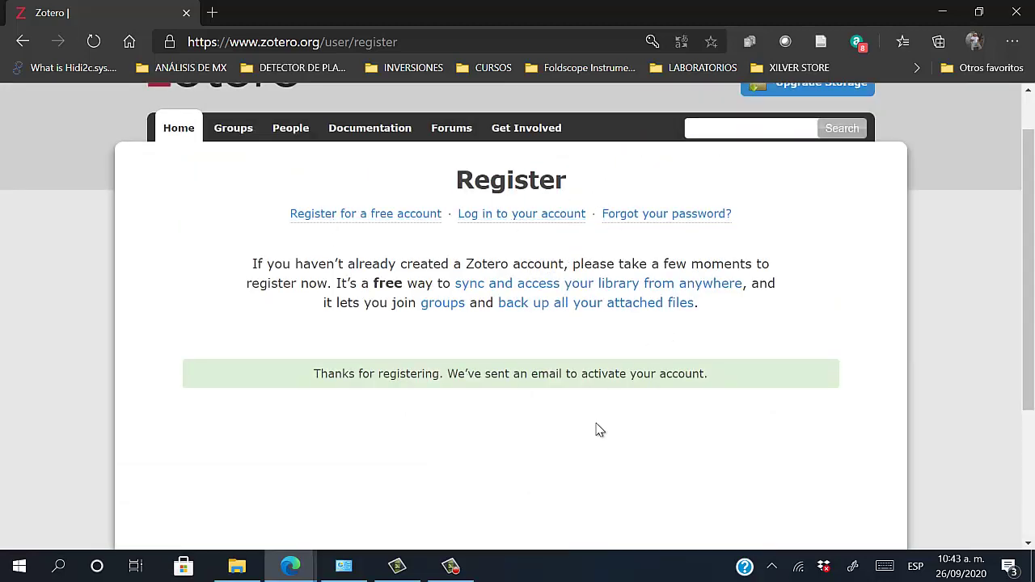
# Return to the zotero.org homepage, open My Profile from the account menu, then Web Library
pyautogui.scroll(-1, 754, 294)
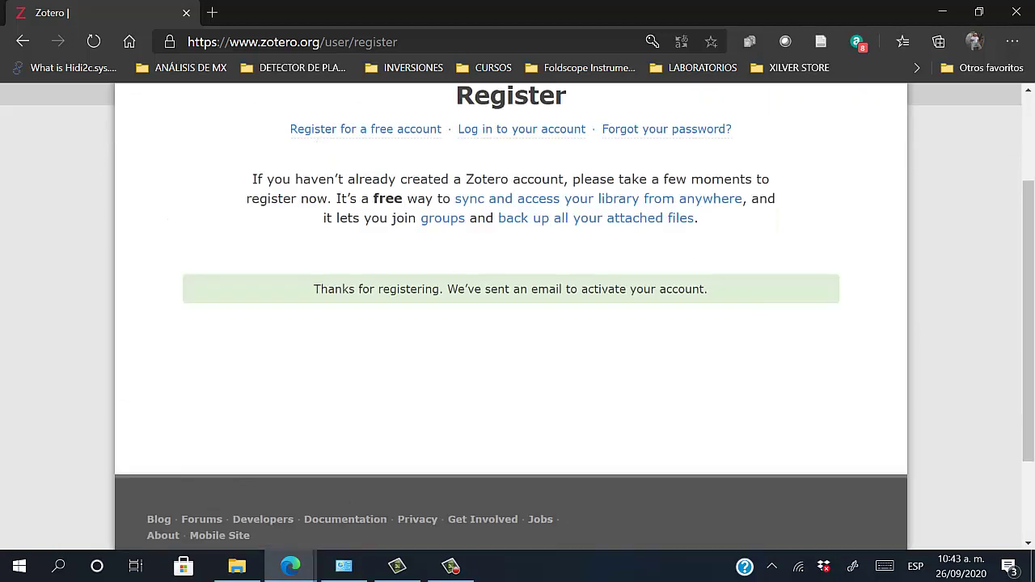
pyautogui.moveTo(1031, 201); pyautogui.dragTo(1024, 113)
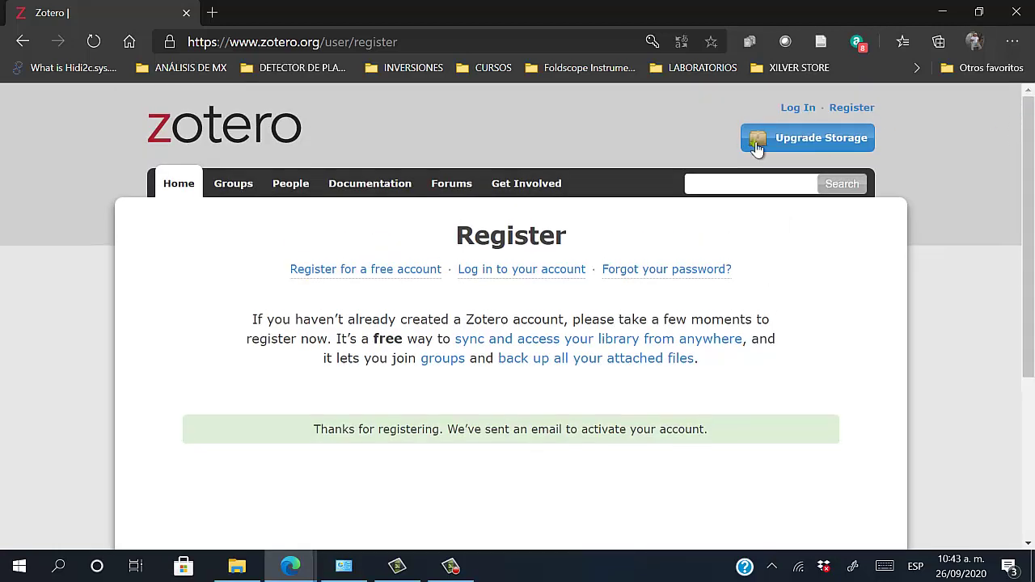
pyautogui.click(203, 142)
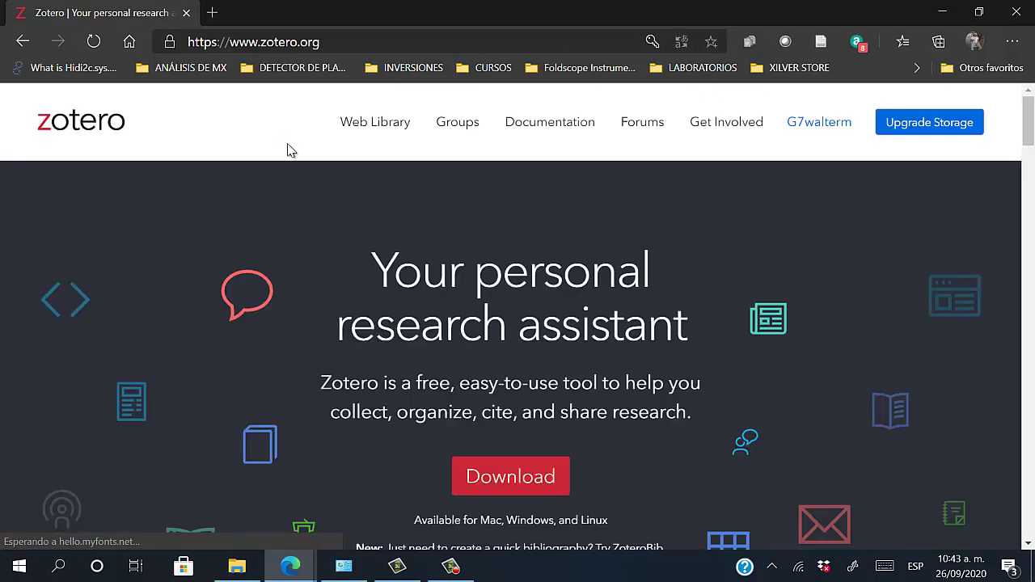
pyautogui.scroll(-1, 486, 351)
pyautogui.scroll(1, 485, 351)
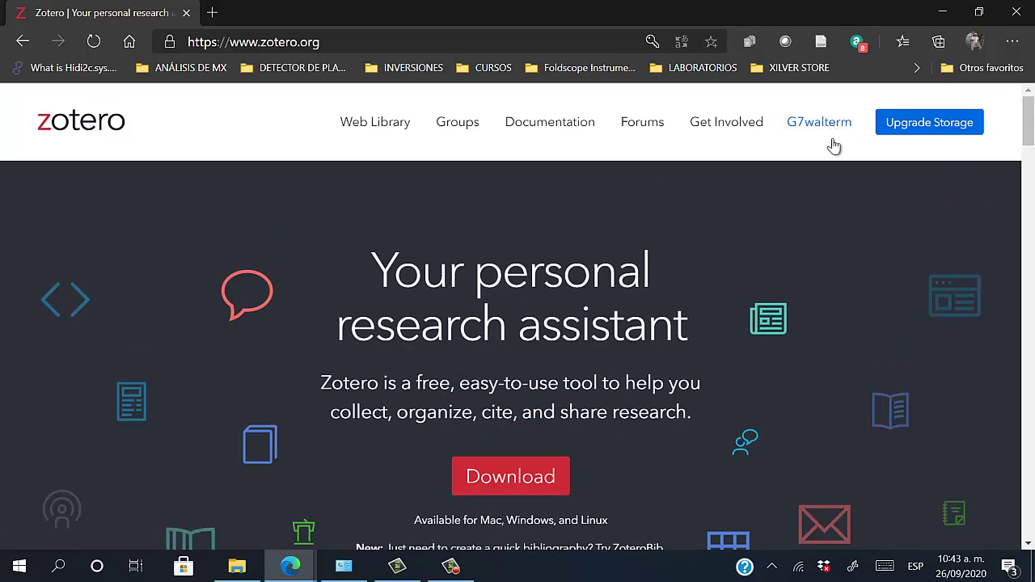
pyautogui.click(829, 129)
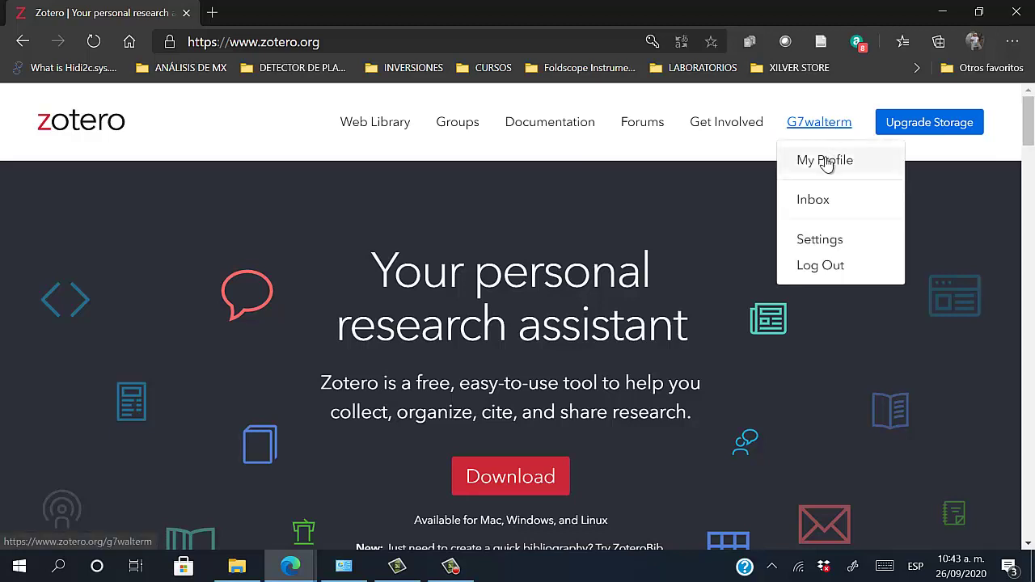
pyautogui.click(825, 161)
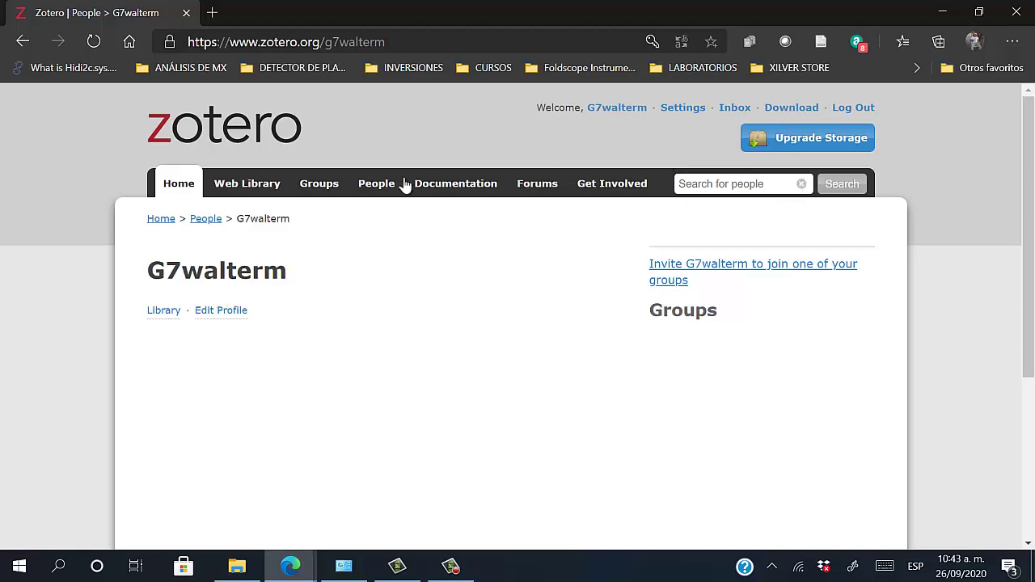
pyautogui.click(248, 192)
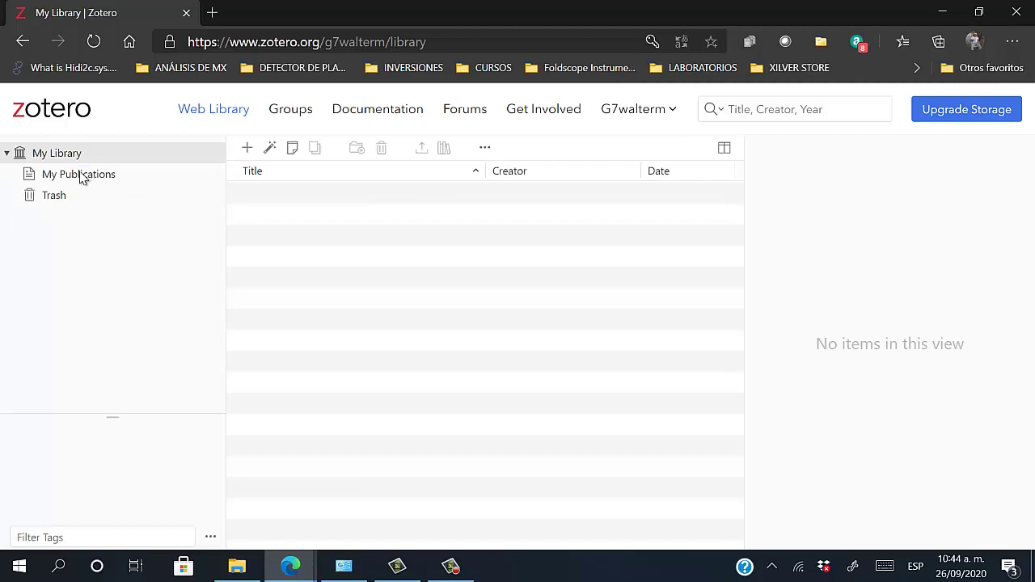
# Browse My Publications and Trash in the web library, then go back to zotero.org
pyautogui.click(80, 181)
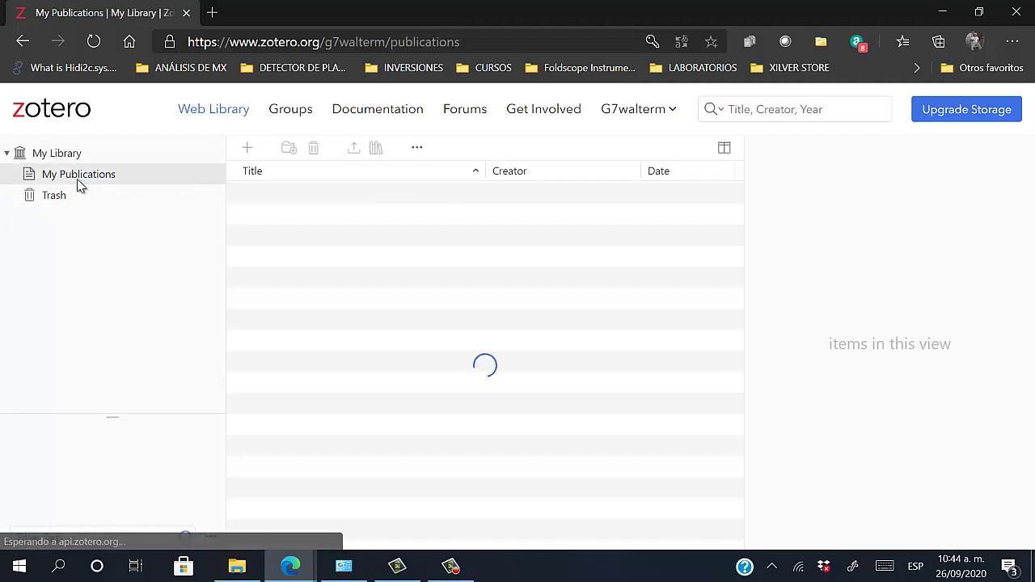
pyautogui.click(68, 198)
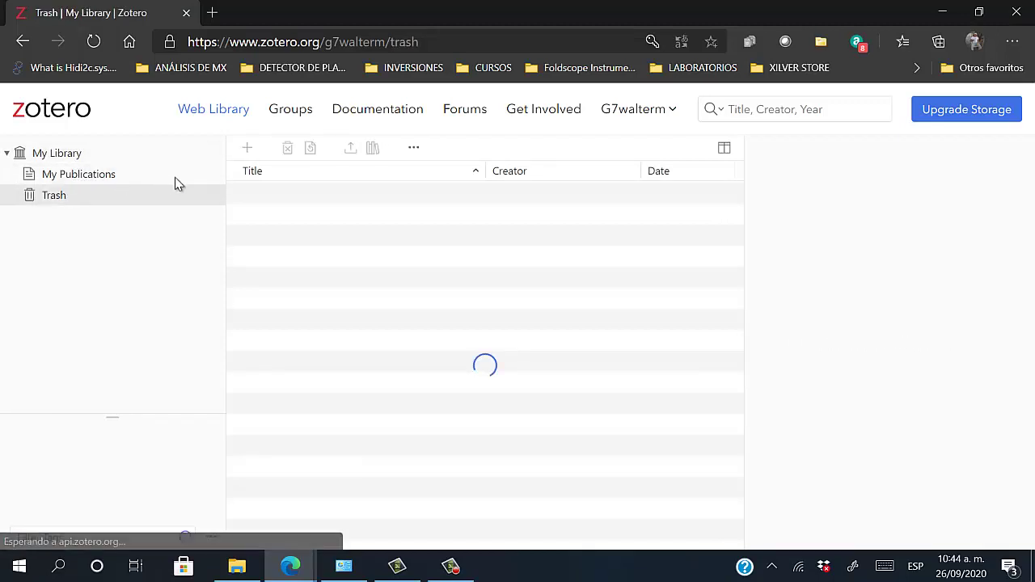
pyautogui.click(68, 179)
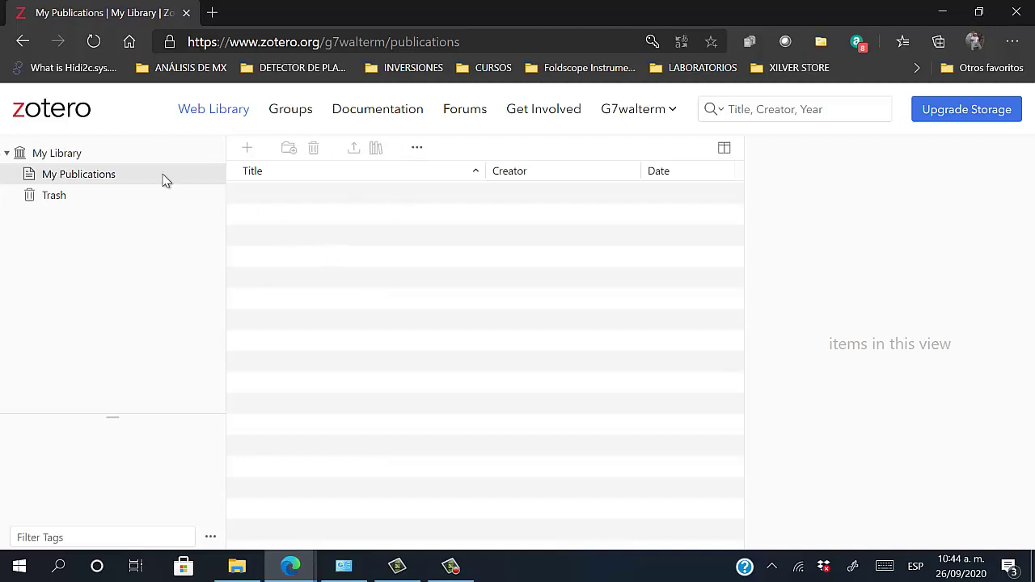
pyautogui.click(53, 118)
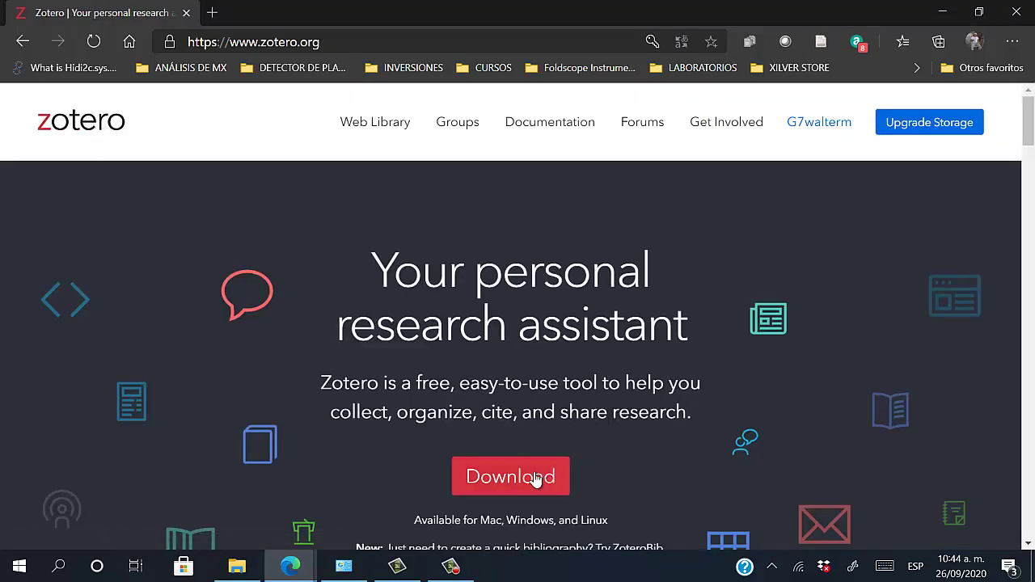
# Download the Zotero 5.0 for Windows installer and open the Edge Connector install page
pyautogui.click(499, 484)
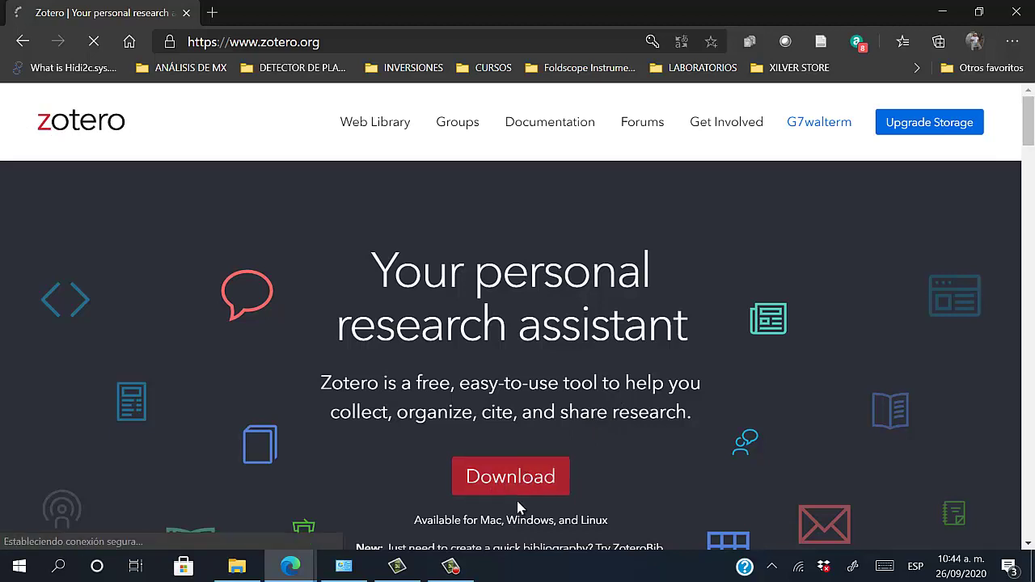
pyautogui.scroll(-2, 543, 281)
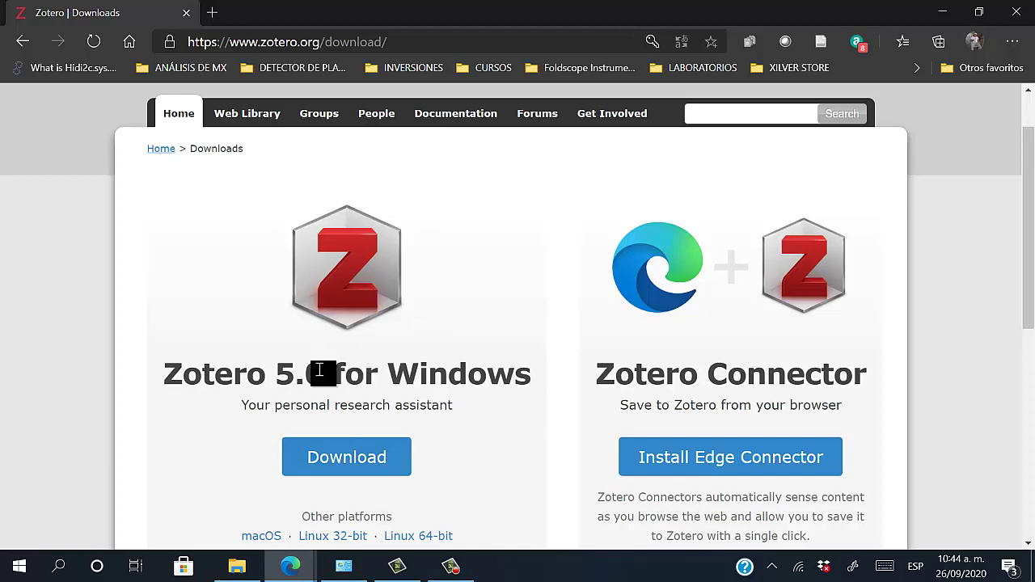
pyautogui.scroll(-1, 676, 331)
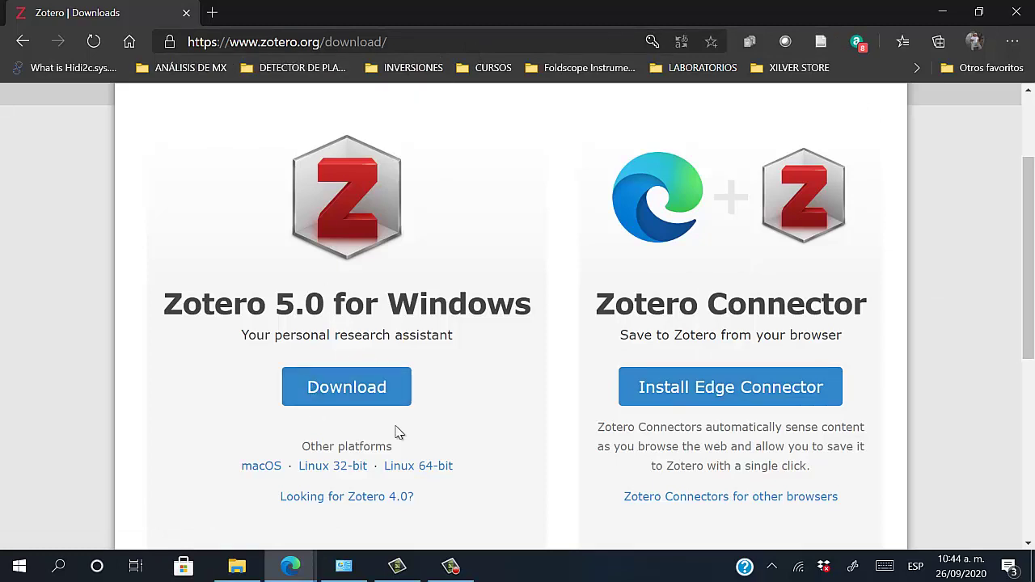
pyautogui.click(340, 397)
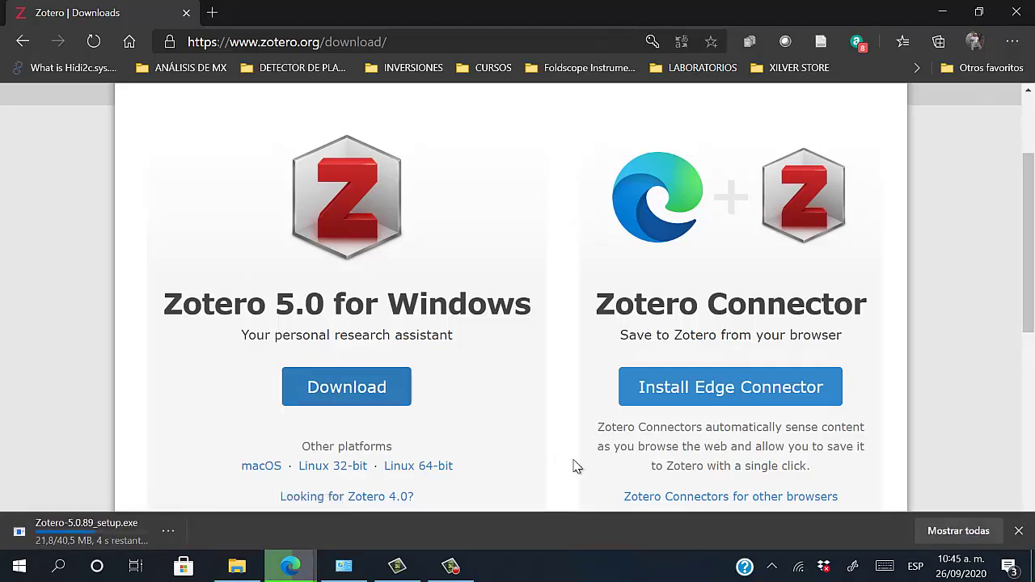
pyautogui.click(725, 396)
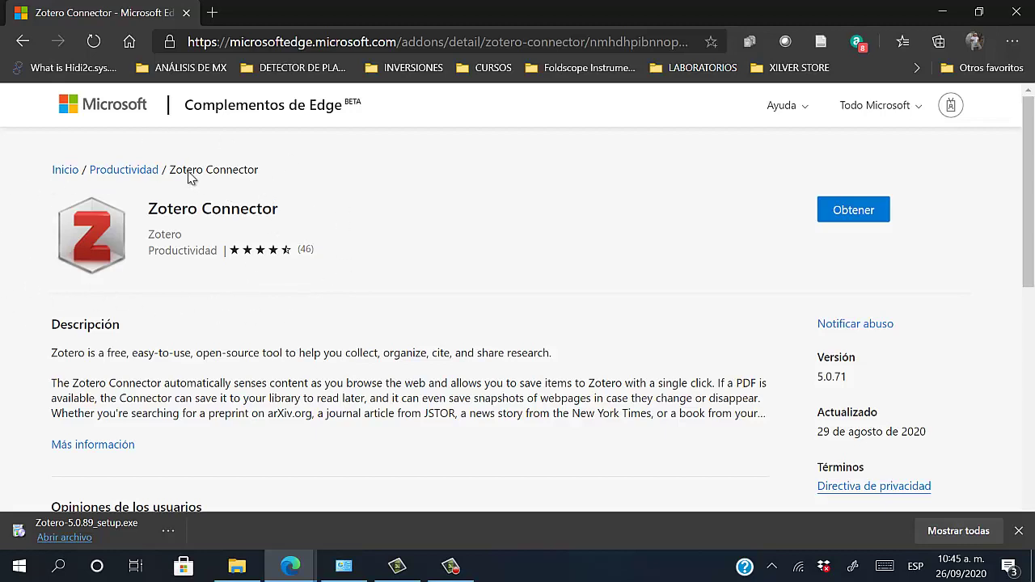
# Run the downloaded Zotero-5.0.89_setup.exe, allowing it through the security warning
pyautogui.moveTo(178, 175); pyautogui.dragTo(356, 169)
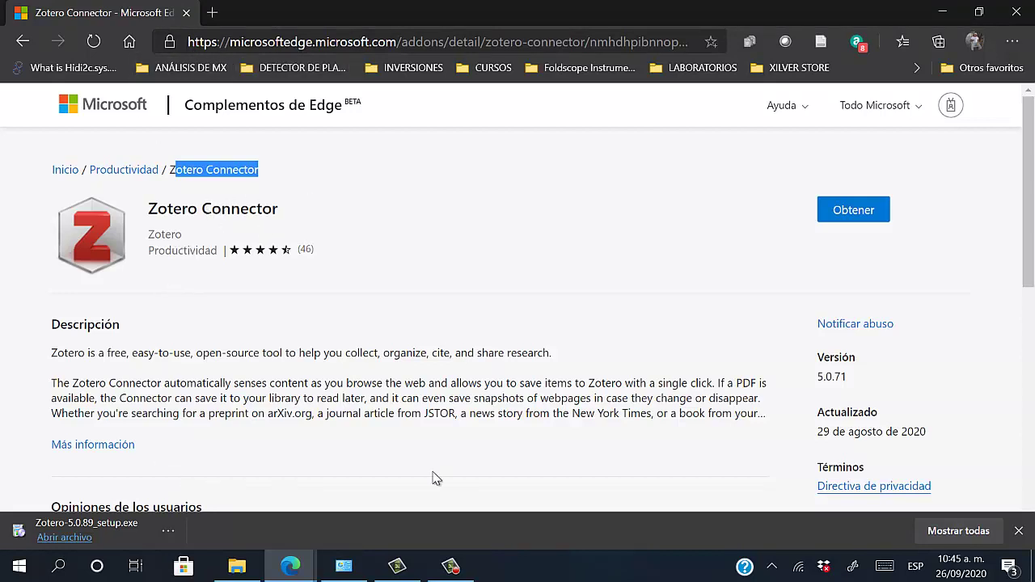
pyautogui.click(118, 539)
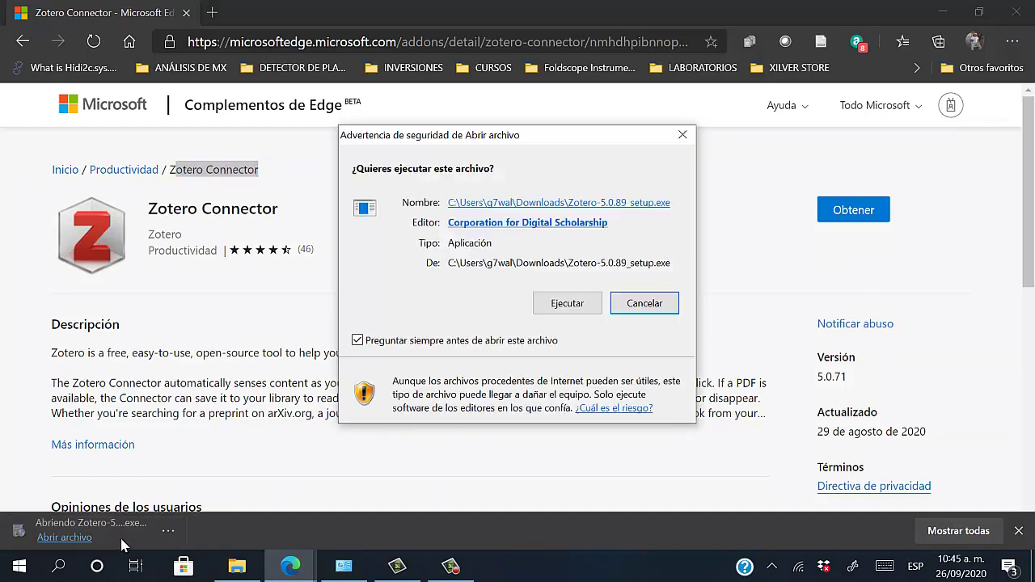
pyautogui.click(588, 307)
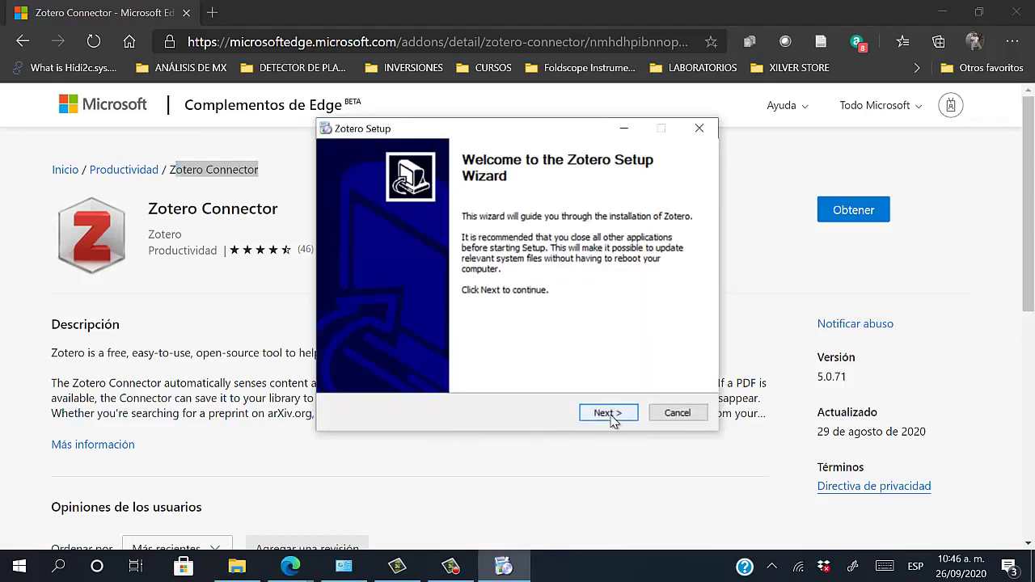
# Install Zotero with the Standard setup type and launch it when setup finishes
pyautogui.click(608, 414)
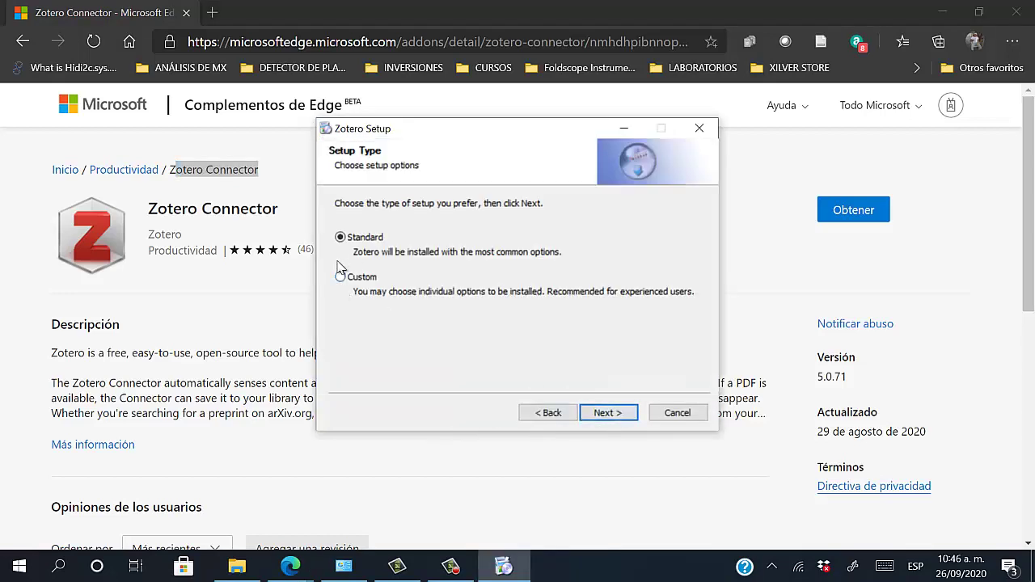
pyautogui.click(613, 415)
pyautogui.click(610, 418)
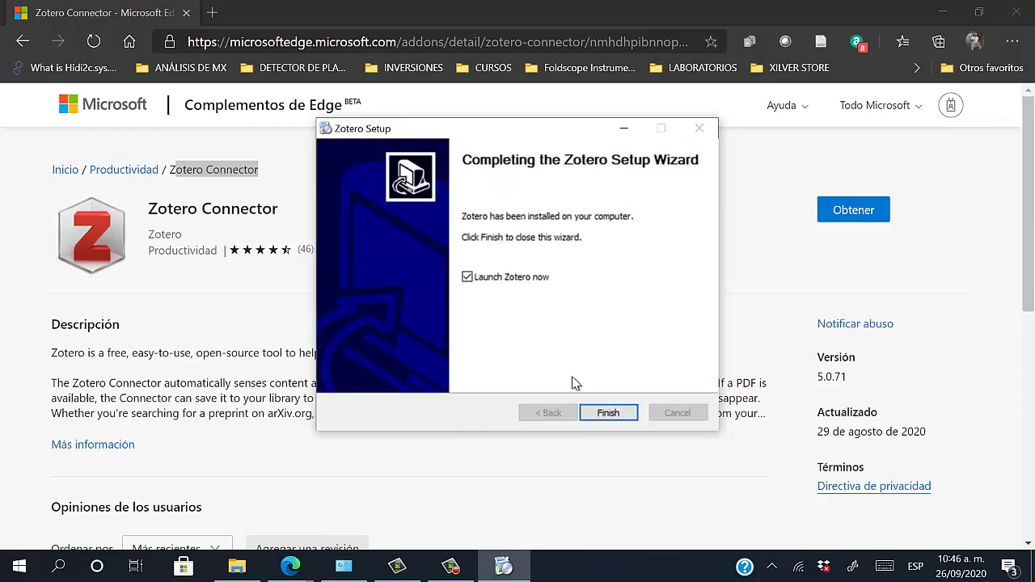
pyautogui.click(609, 414)
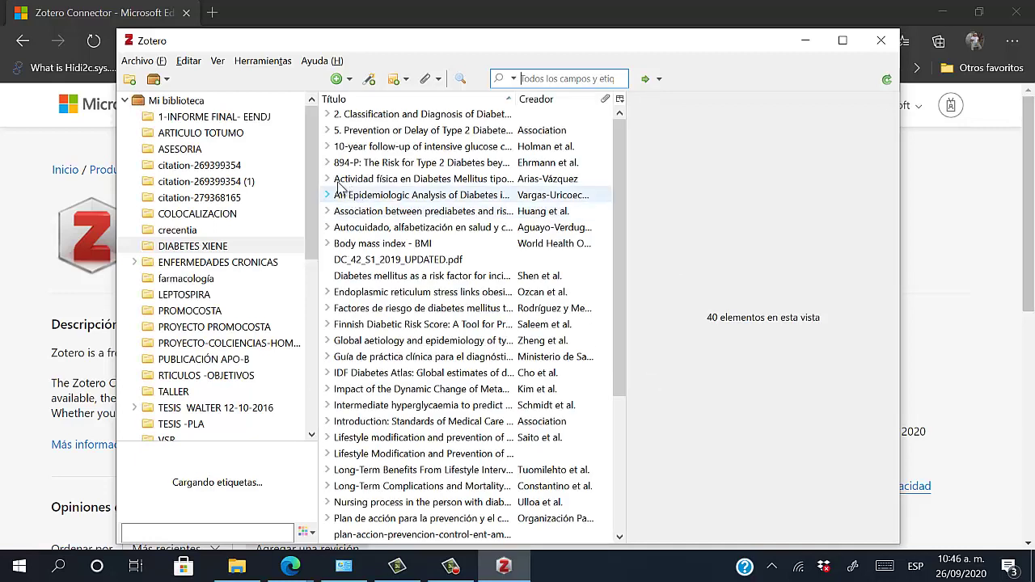
# Drag around the Zotero window and look through the Edit menu, closing it unused
pyautogui.moveTo(314, 241); pyautogui.dragTo(314, 185)
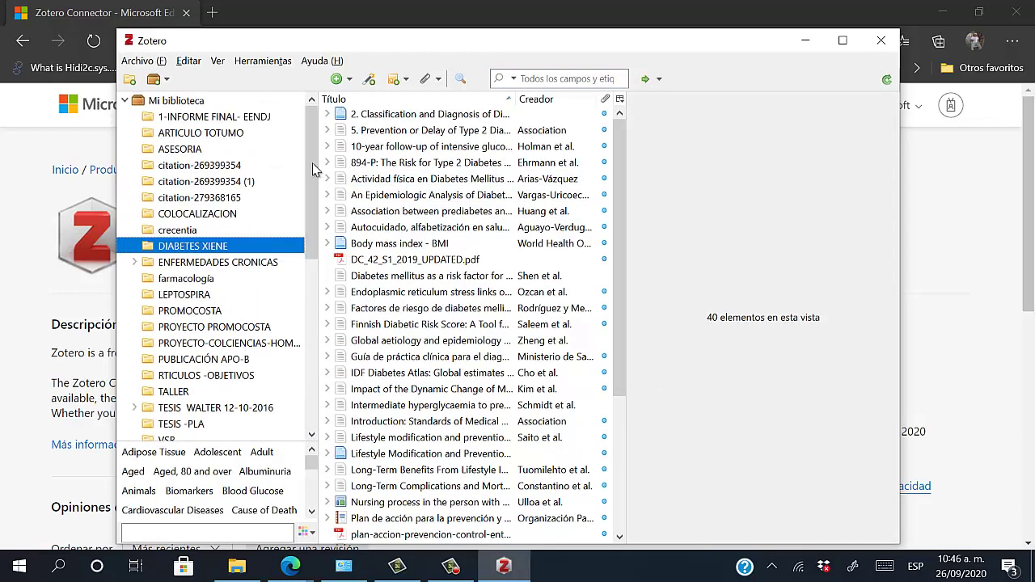
pyautogui.moveTo(620, 409); pyautogui.dragTo(621, 202)
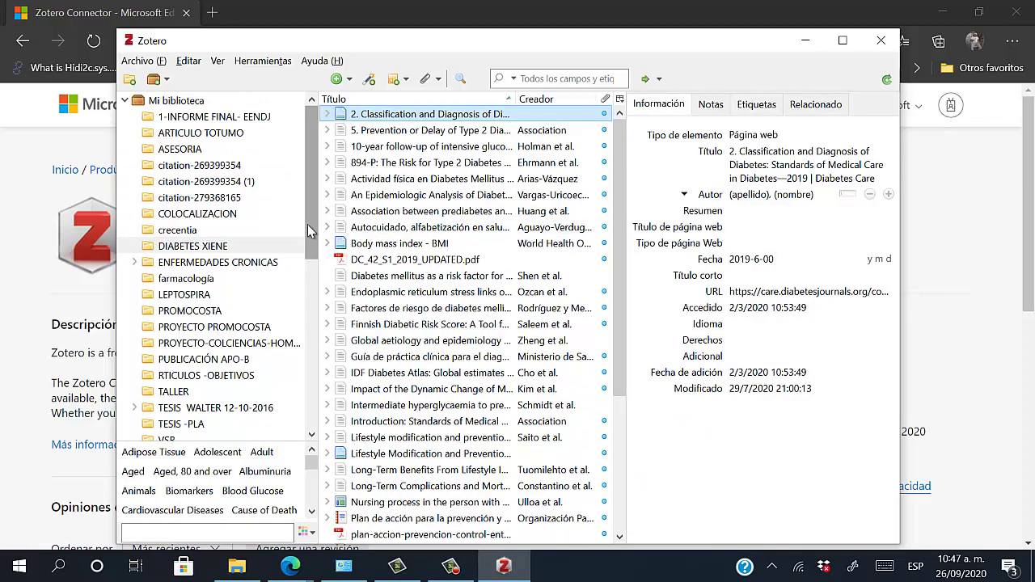
pyautogui.moveTo(307, 224); pyautogui.dragTo(311, 165)
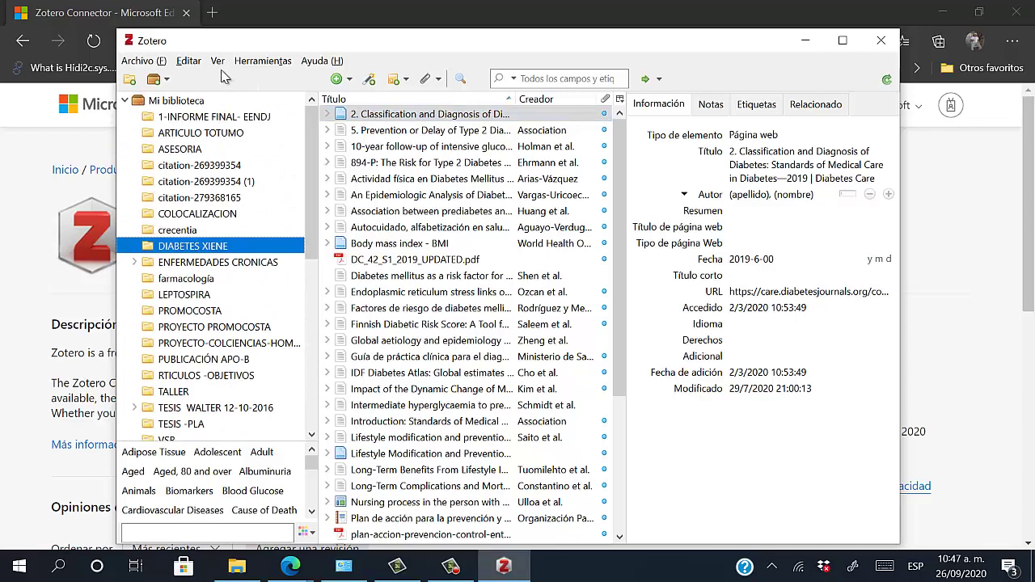
pyautogui.click(191, 63)
pyautogui.moveTo(218, 60)
pyautogui.click(301, 42)
# Select the 1-INFORME FINAL- EENDJ collection and show the 547.full.pdf attachment details
pyautogui.click(189, 118)
pyautogui.press('Down')
pyautogui.press('Down')
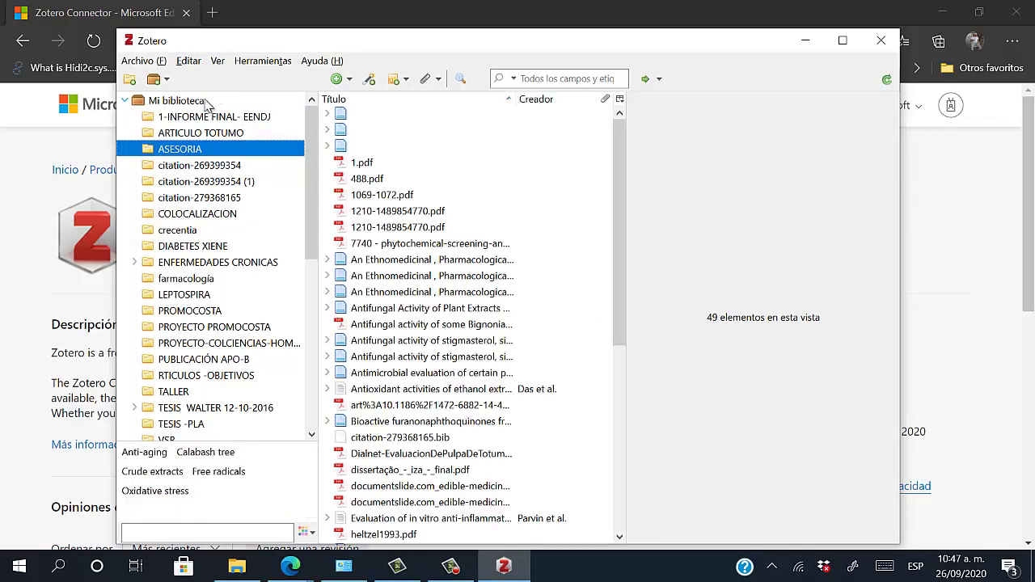
pyautogui.click(199, 115)
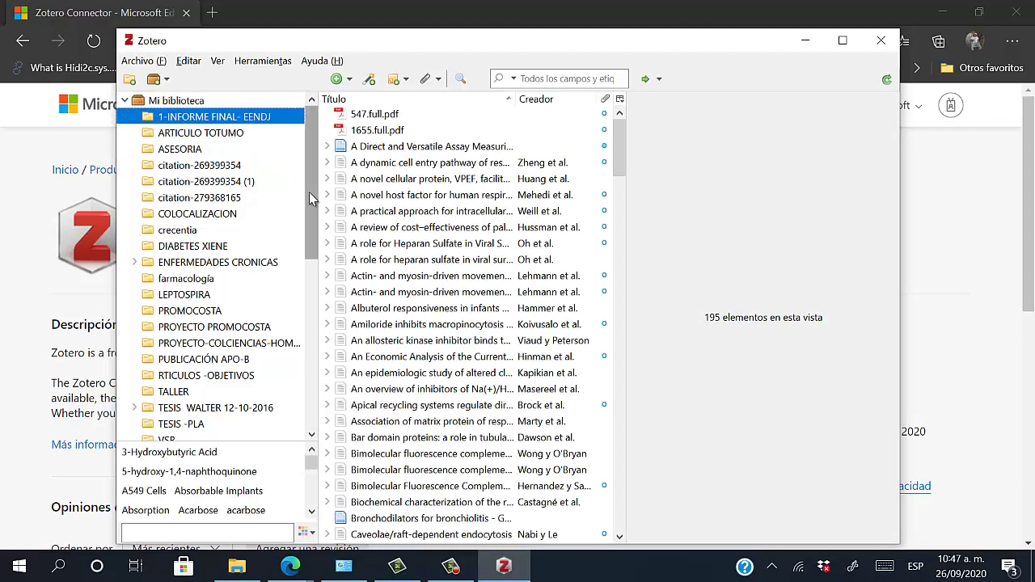
pyautogui.press('Tab')
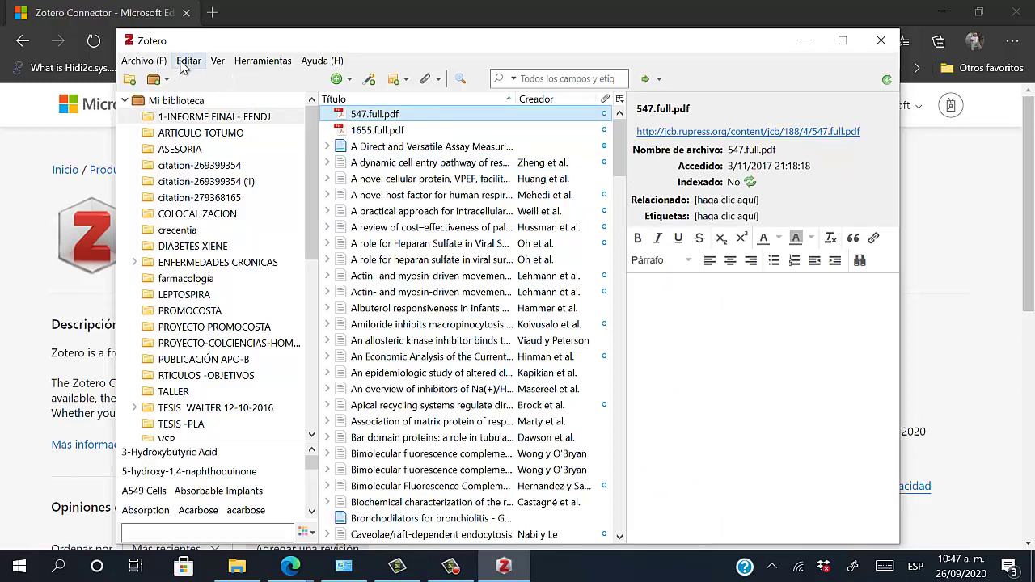
pyautogui.click(187, 61)
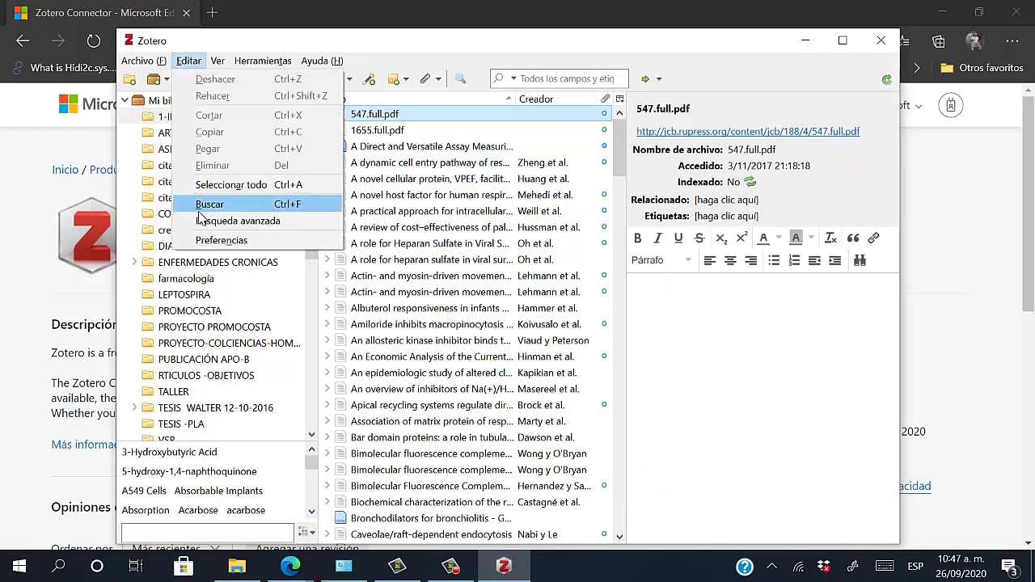
pyautogui.click(220, 240)
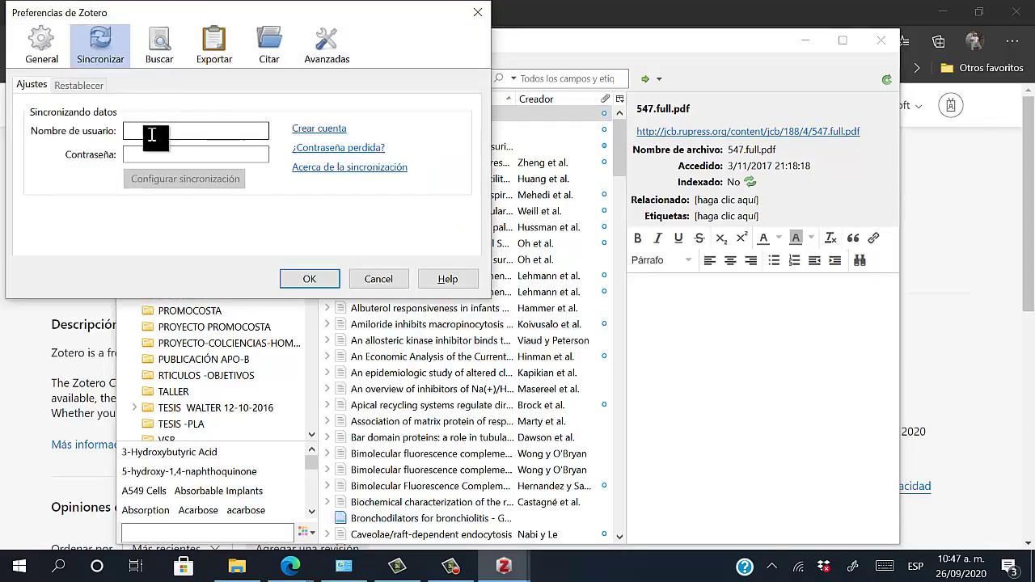
pyautogui.click(153, 155)
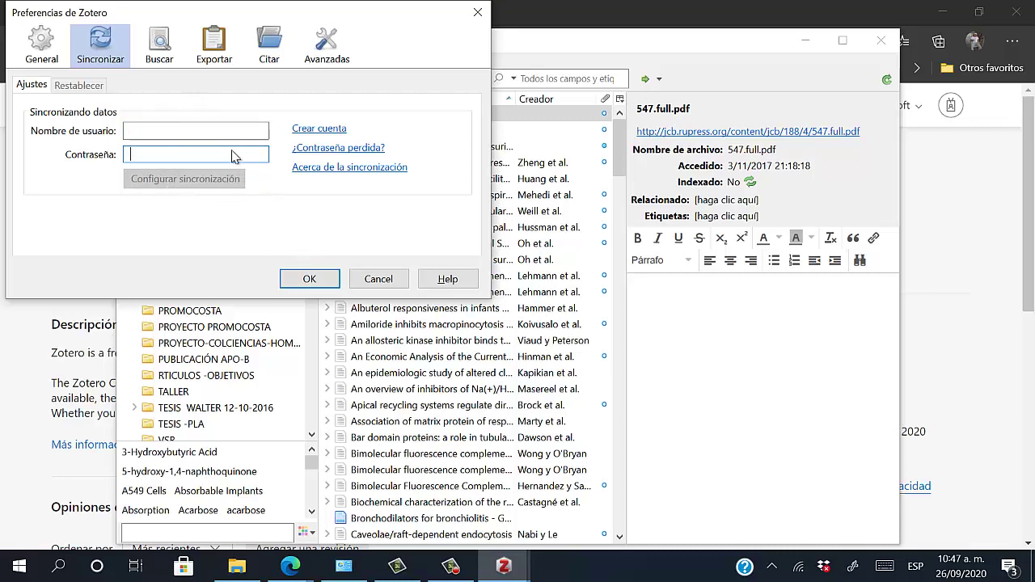
pyautogui.click(478, 13)
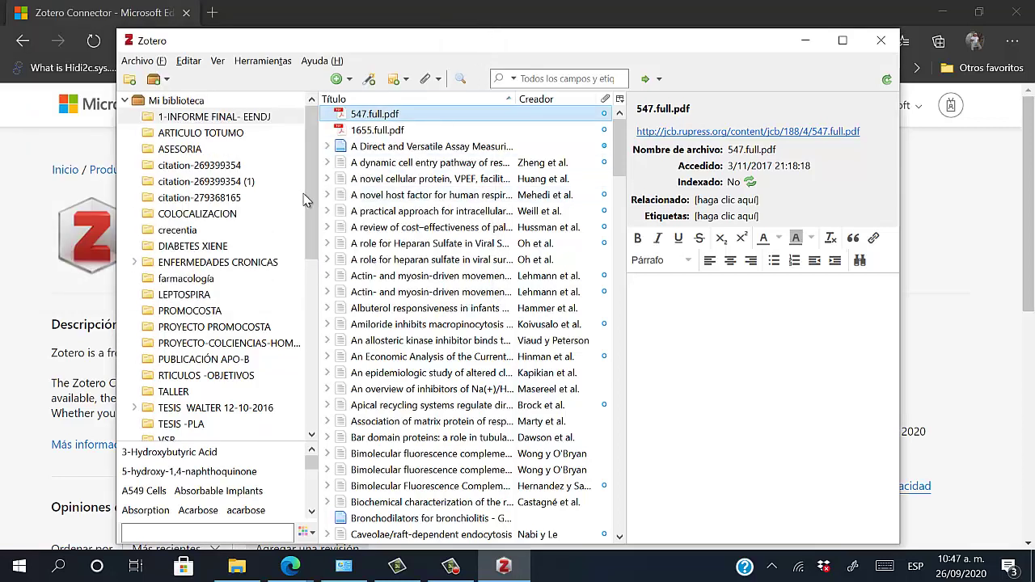
# Browse the ARTICULO TOTUMO, ASESORIA and both citation-269399354 collections
pyautogui.click(214, 133)
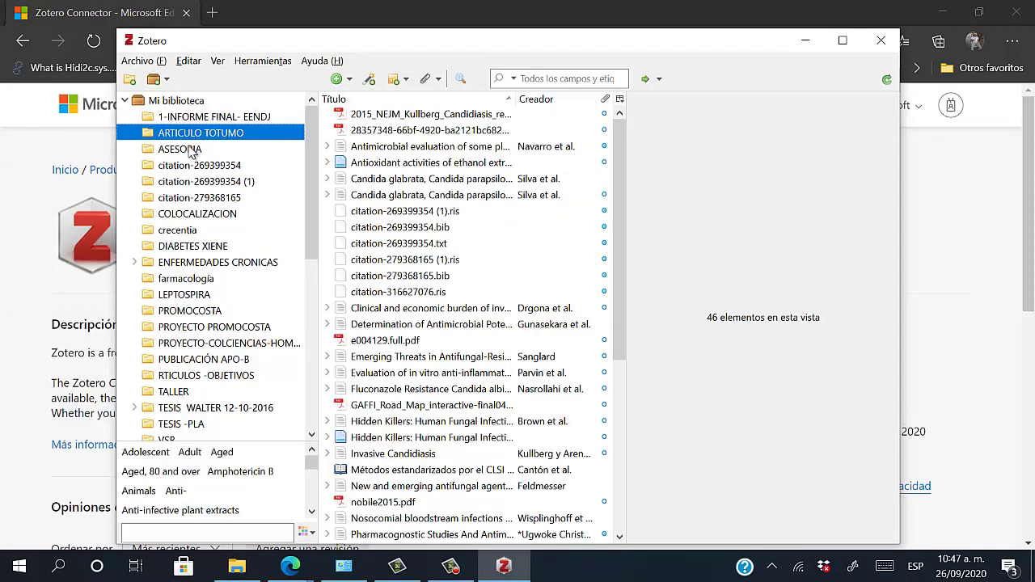
pyautogui.click(198, 150)
pyautogui.click(201, 166)
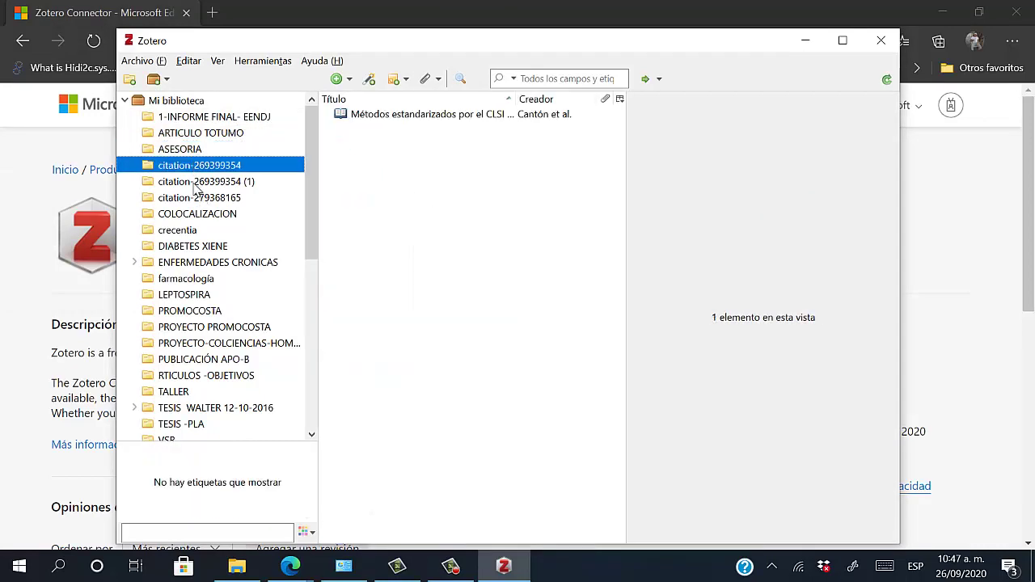
pyautogui.click(196, 184)
pyautogui.scroll(-3, 273, 197)
pyautogui.scroll(3, 278, 162)
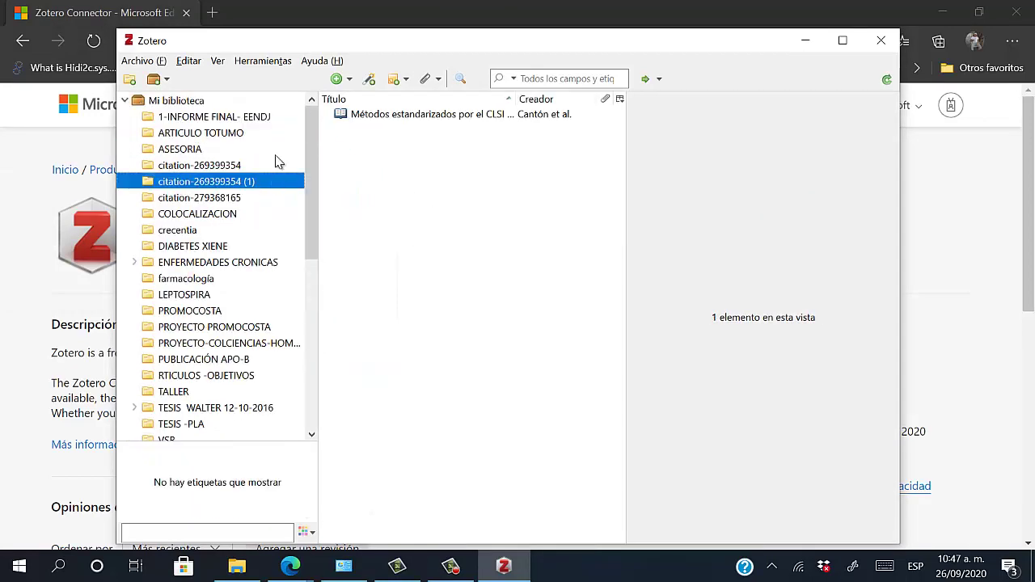
# Step through Mi biblioteca and its collections from 1-INFORME FINAL- EENDJ to DIABETES XIENE
pyautogui.click(197, 102)
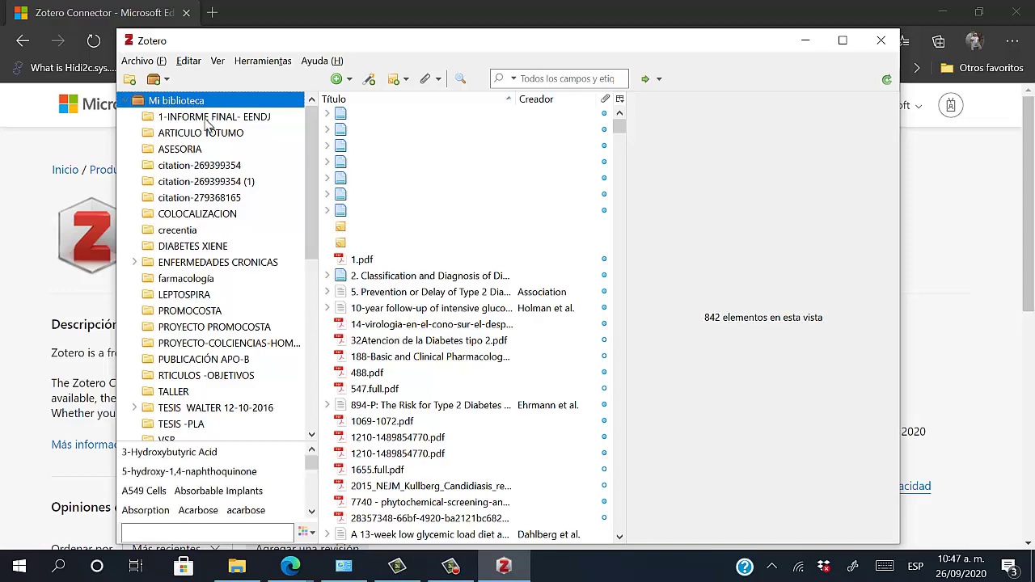
pyautogui.click(208, 118)
pyautogui.click(201, 134)
pyautogui.click(195, 150)
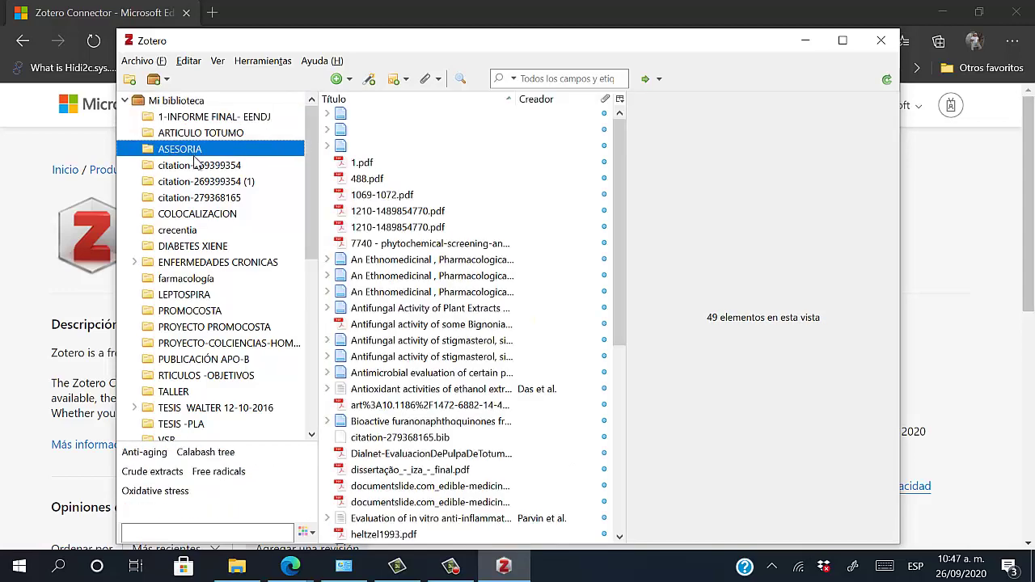
pyautogui.click(199, 166)
pyautogui.click(199, 183)
pyautogui.click(202, 197)
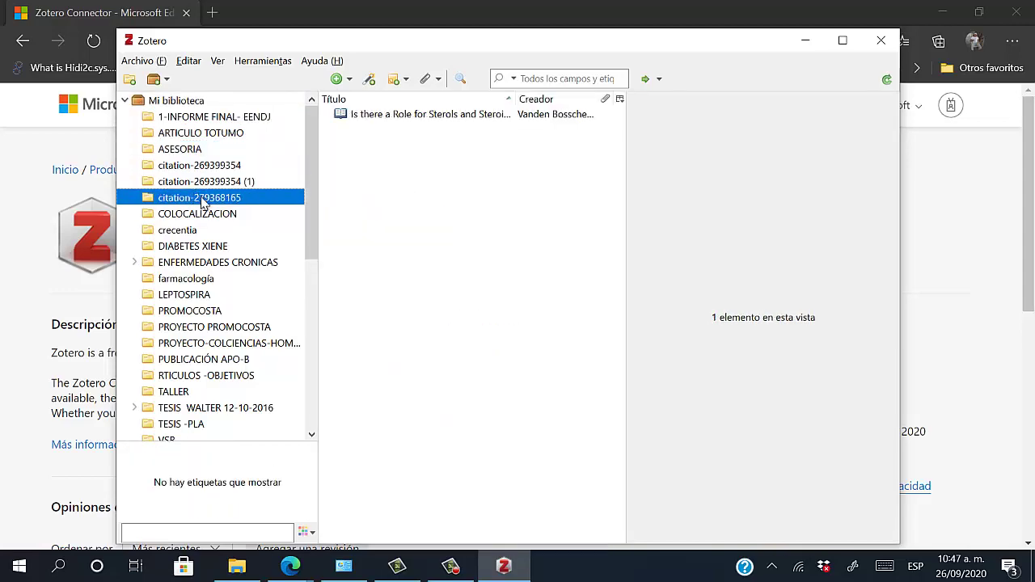
pyautogui.click(202, 216)
pyautogui.click(204, 231)
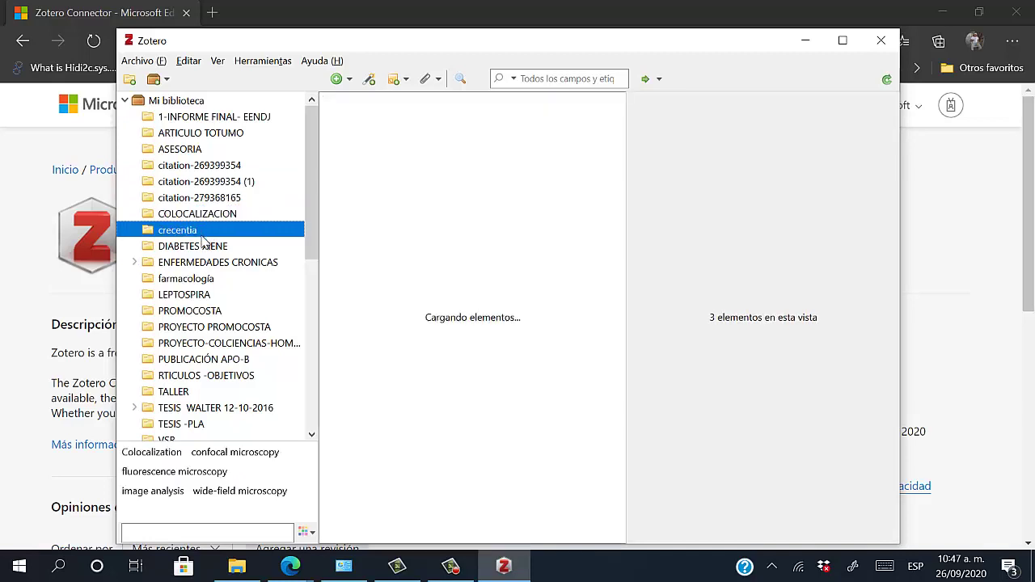
pyautogui.click(204, 247)
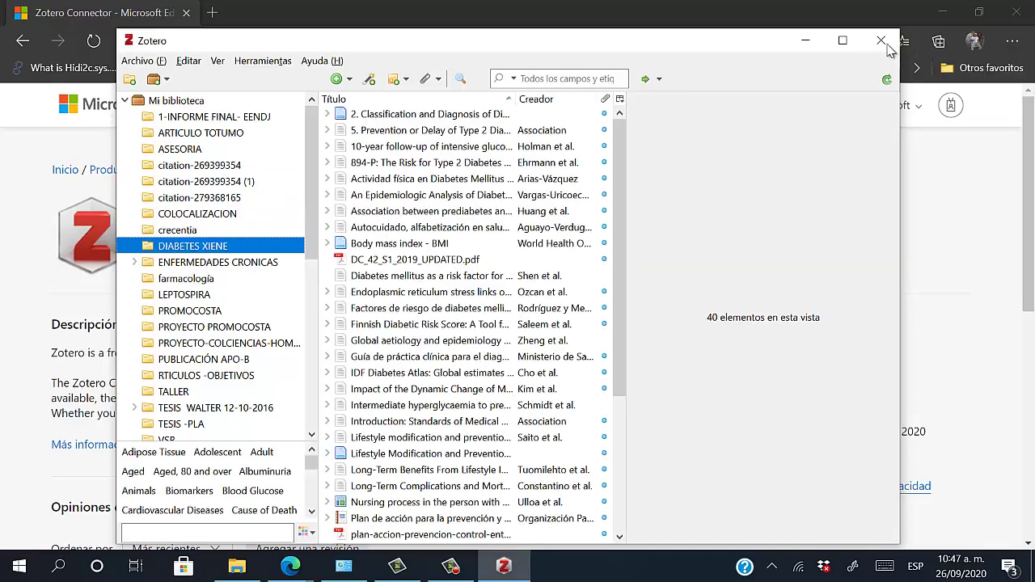
# Close the Zotero window and minimise Edge to reveal the desktop
pyautogui.click(881, 40)
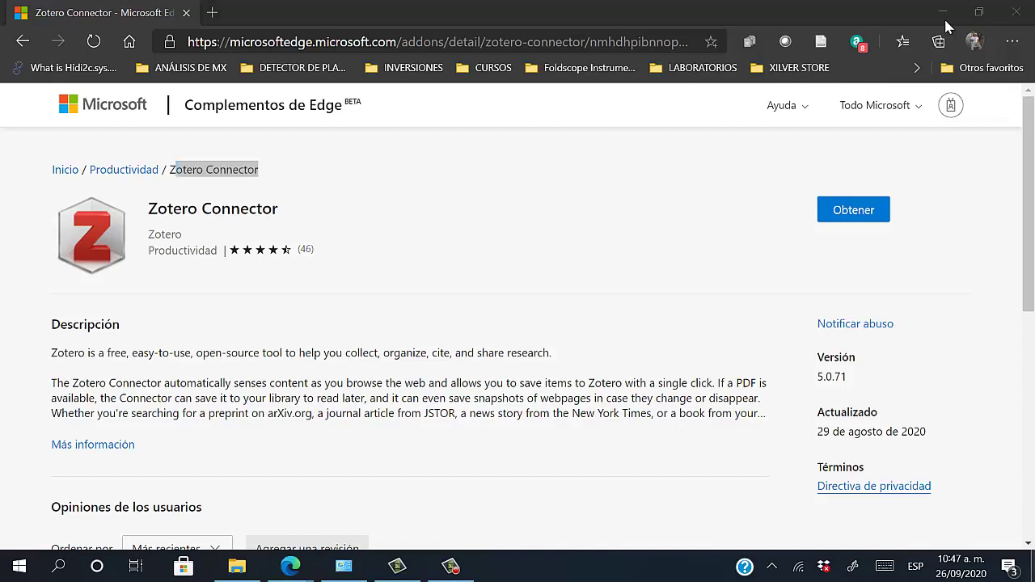
pyautogui.click(946, 22)
pyautogui.click(700, 224)
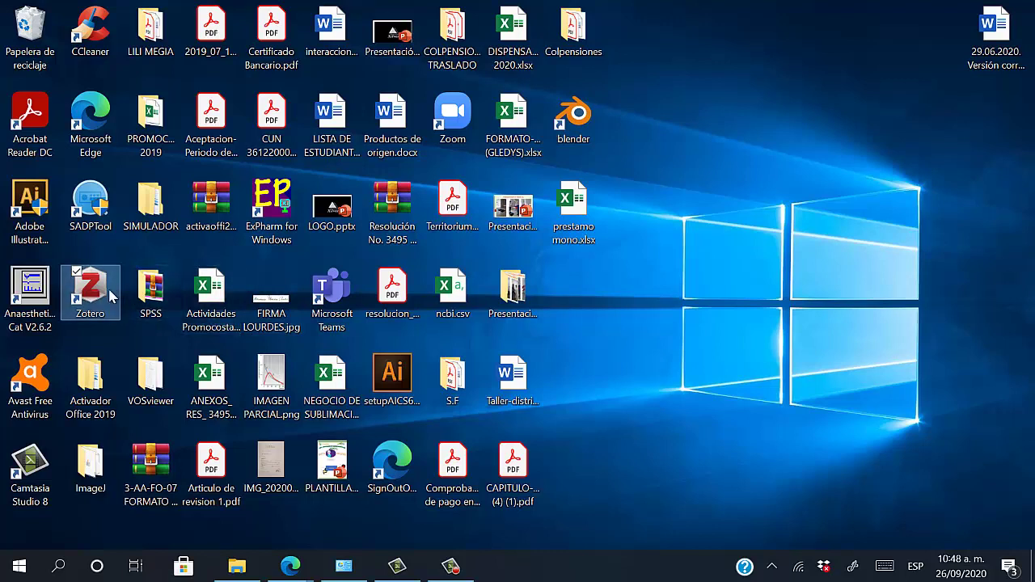
# Move the Zotero shortcut to the desktop's right side, reopen Zotero, and collapse its libraries
pyautogui.moveTo(105, 296); pyautogui.dragTo(869, 244)
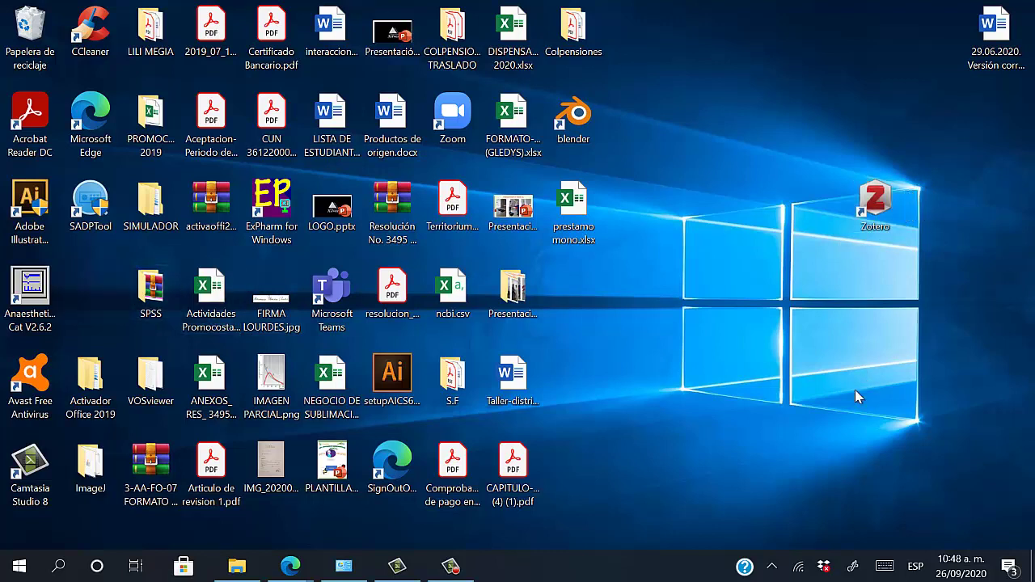
pyautogui.click(890, 209)
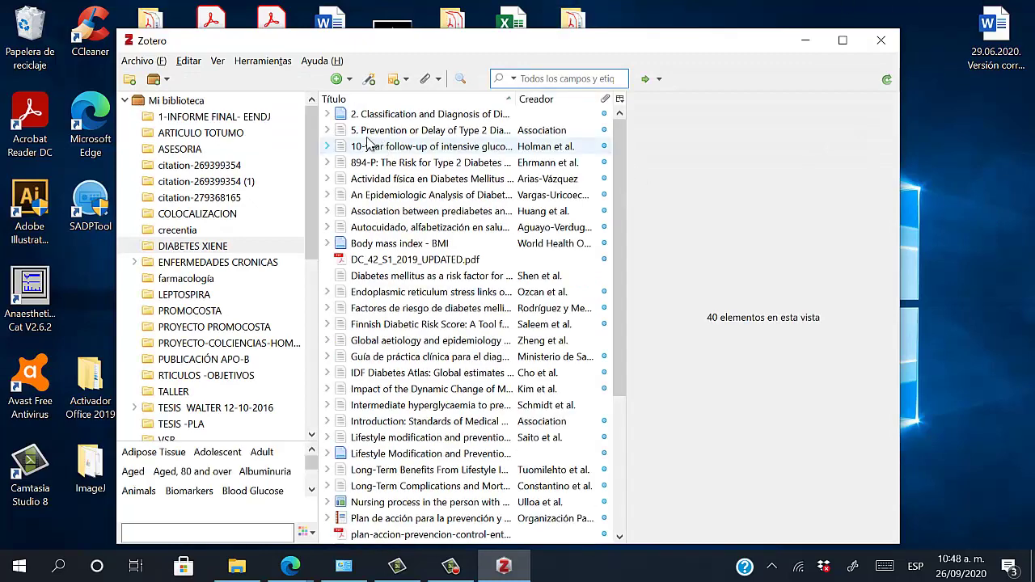
pyautogui.click(125, 100)
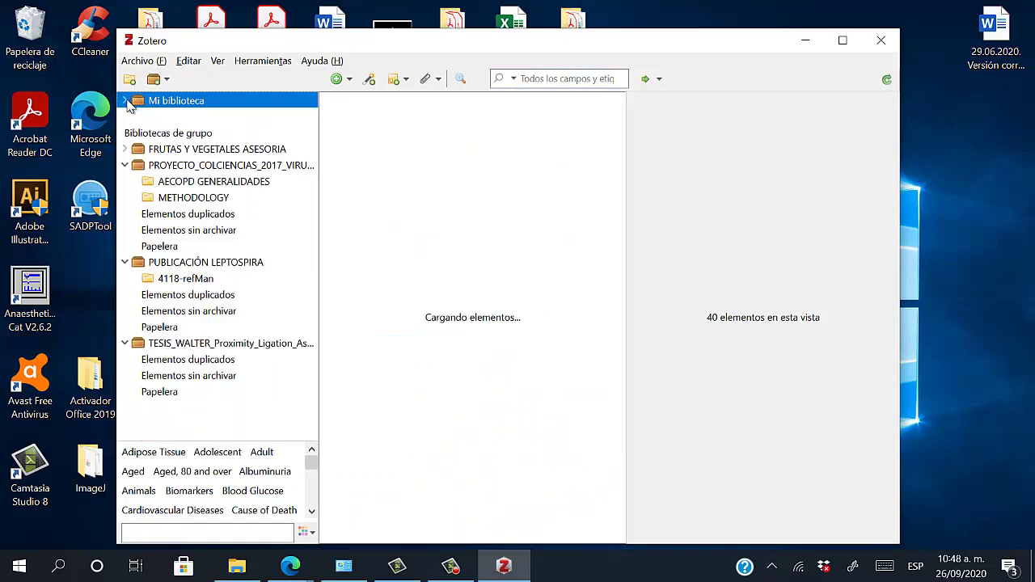
pyautogui.click(126, 170)
pyautogui.click(126, 183)
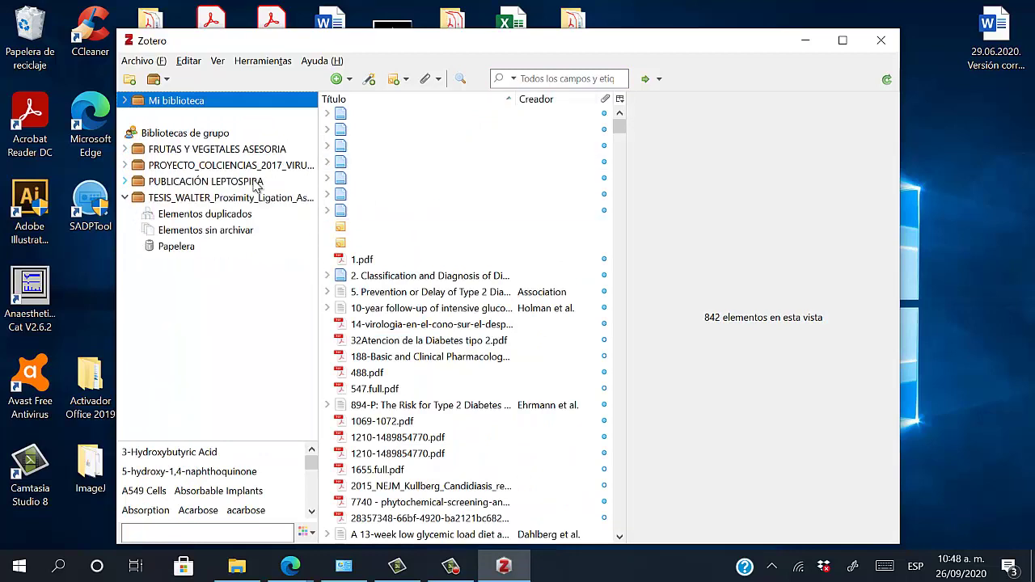
pyautogui.click(123, 199)
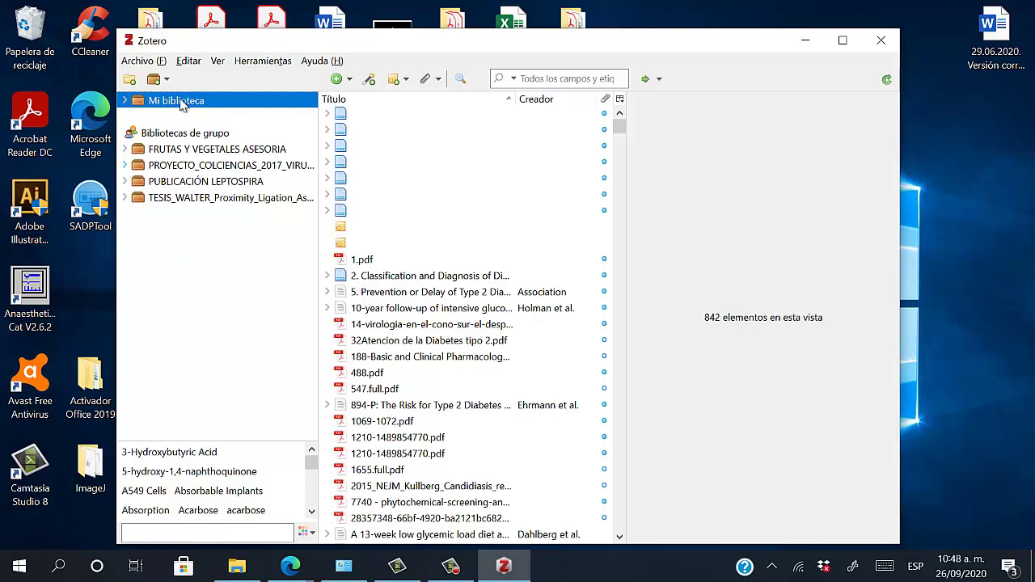
# Expand and collapse Mi biblioteca's collections, then close the Zotero window
pyautogui.click(127, 103)
pyautogui.click(127, 103)
pyautogui.click(127, 102)
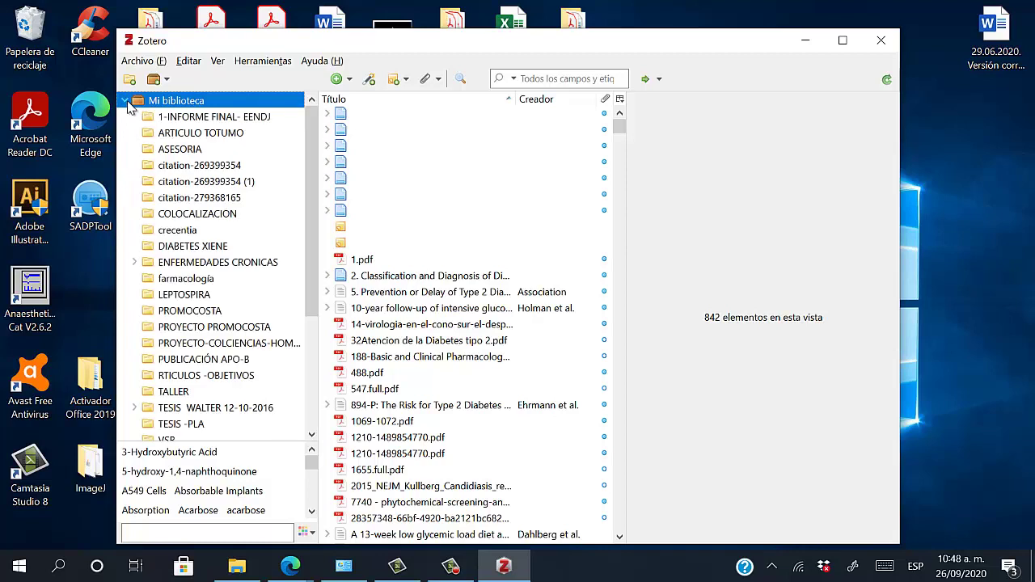
pyautogui.scroll(-4, 303, 174)
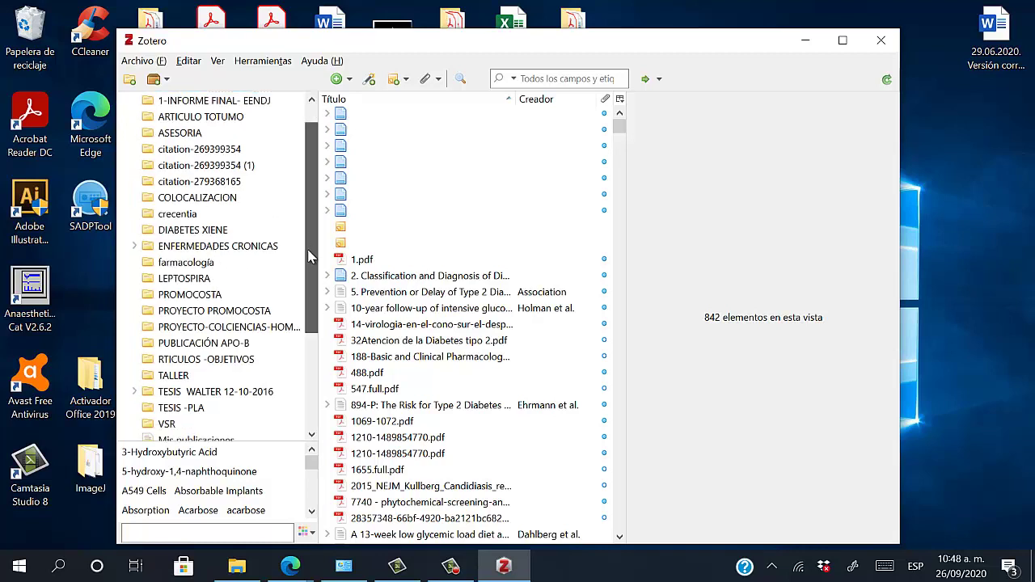
pyautogui.scroll(4, 303, 174)
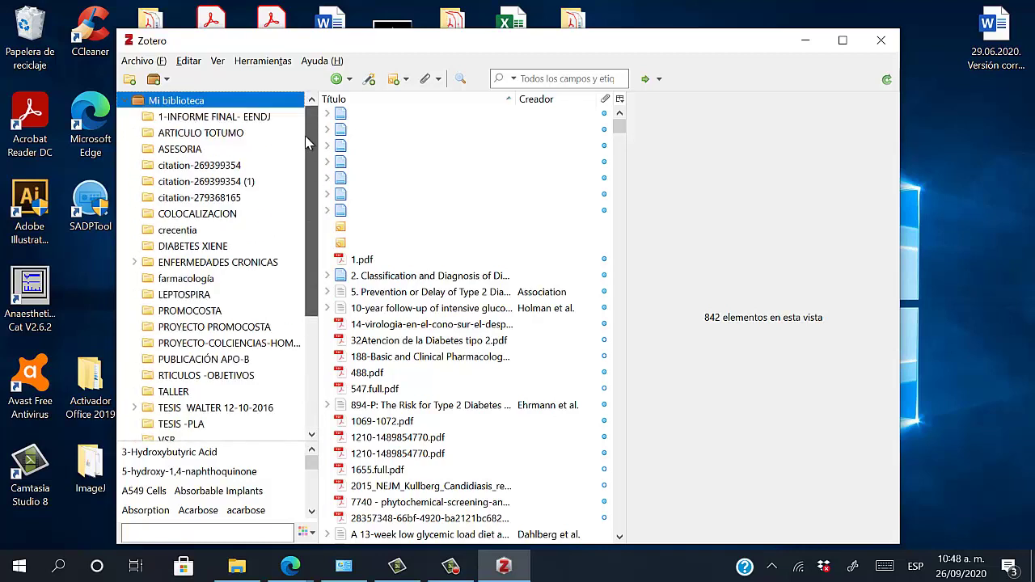
pyautogui.click(126, 101)
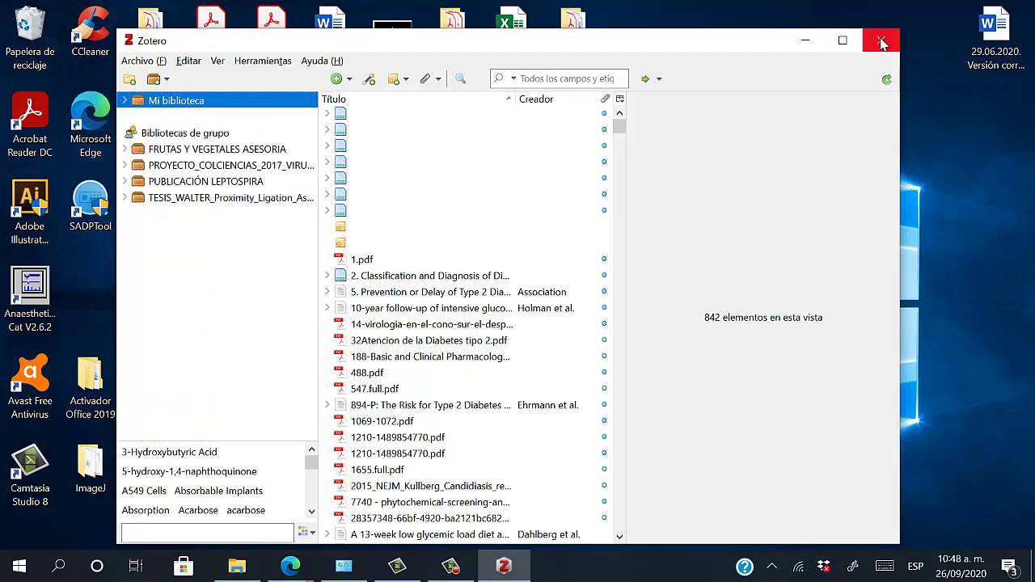
pyautogui.click(881, 42)
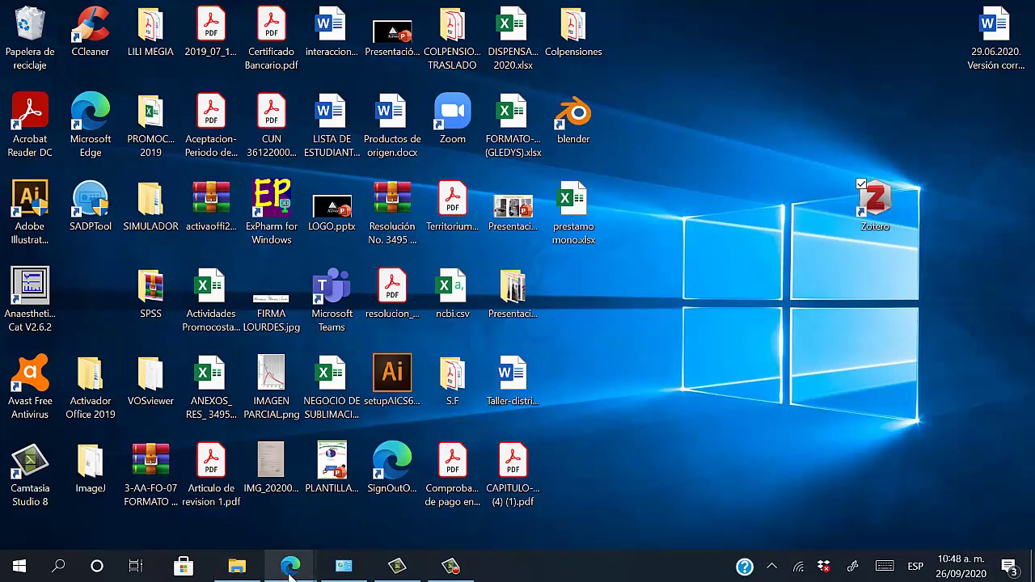
# Install the Zotero Connector 5.0.71 extension into Edge from its Add-ons store page
pyautogui.moveTo(291, 568)
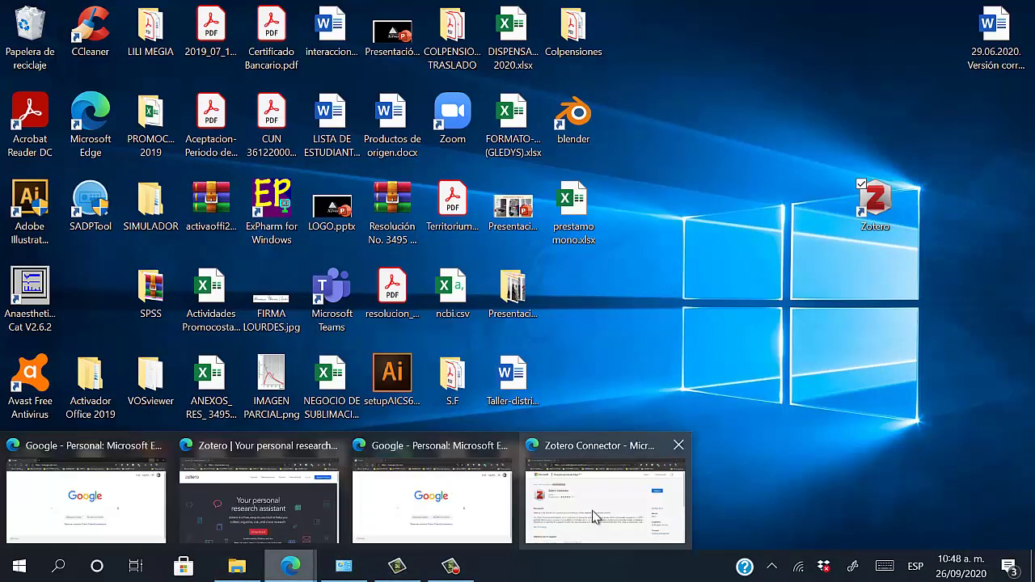
pyautogui.click(591, 518)
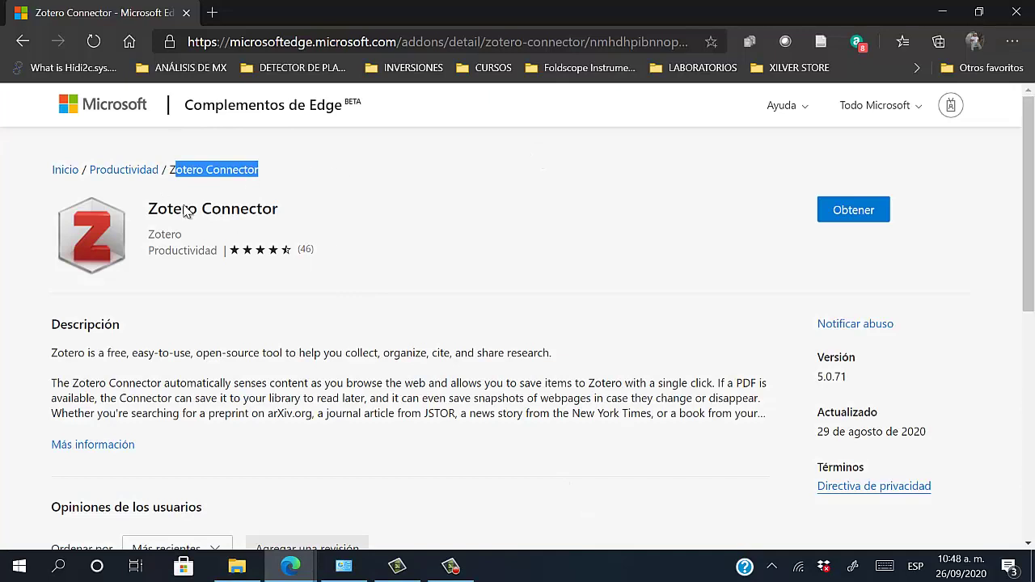
pyautogui.click(307, 229)
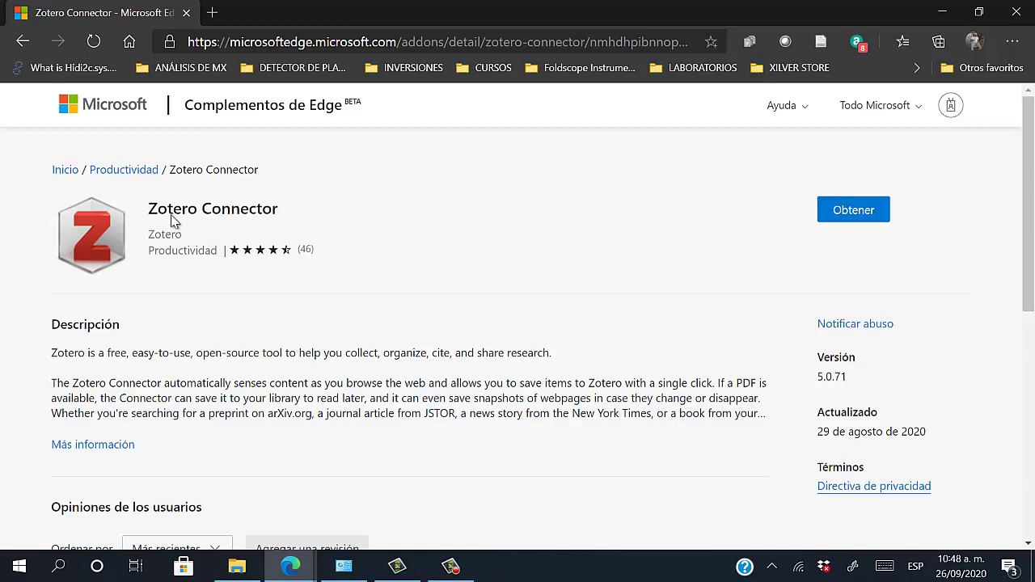
pyautogui.click(876, 217)
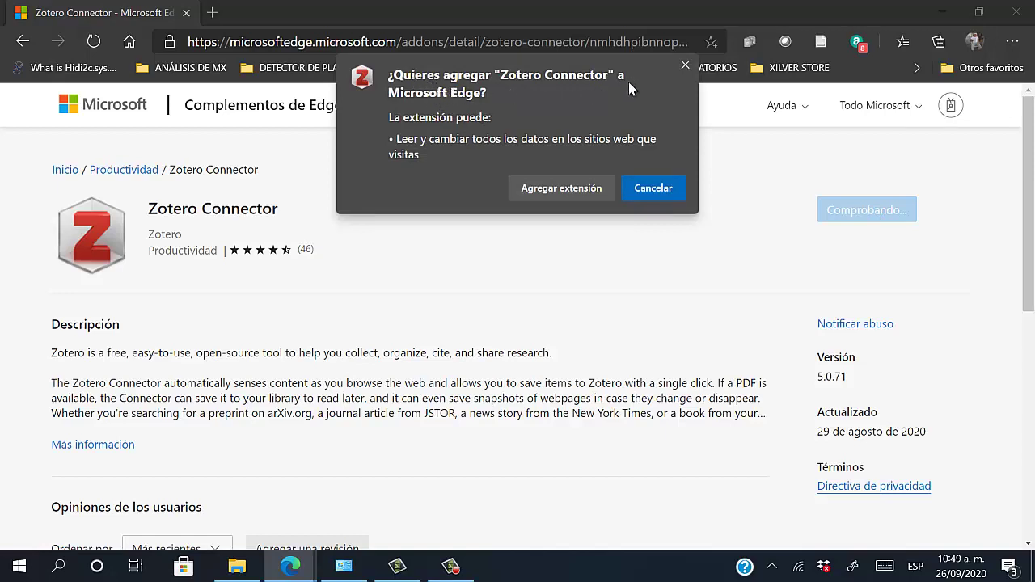
pyautogui.click(522, 190)
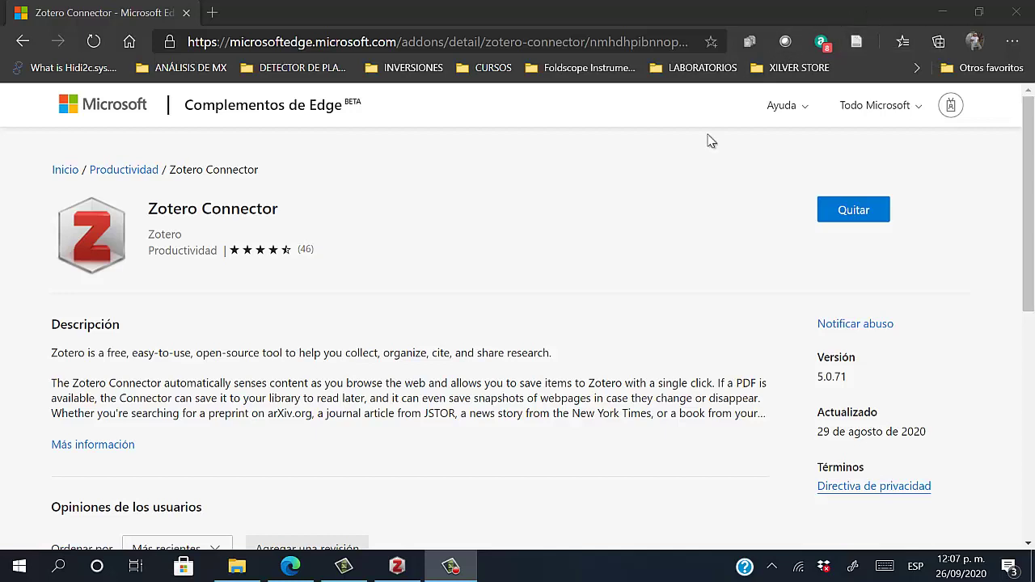
# Launch Word from Windows search, start blank Documento1, and dismiss the Office updates bar
pyautogui.click(60, 573)
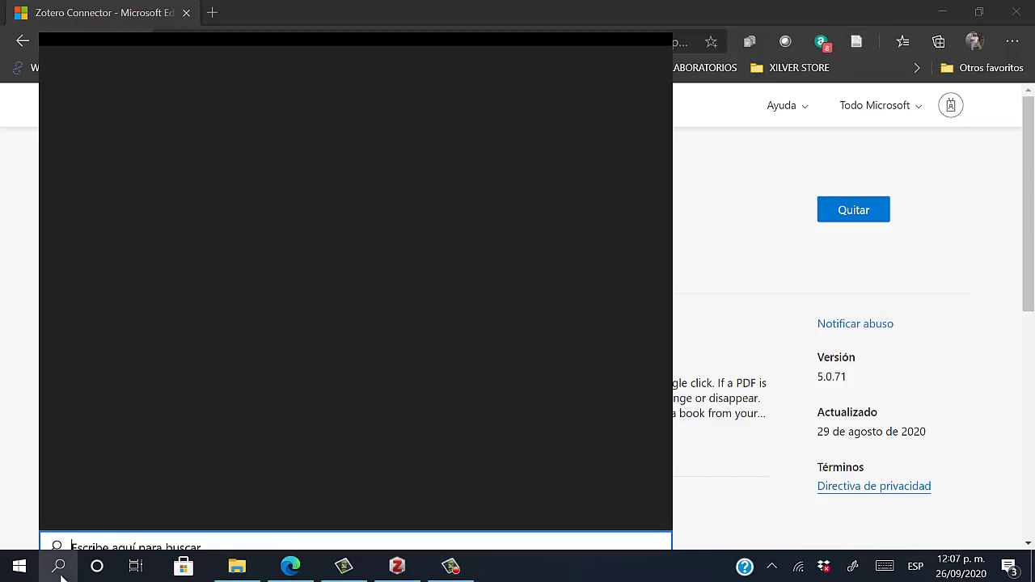
pyautogui.write('word')
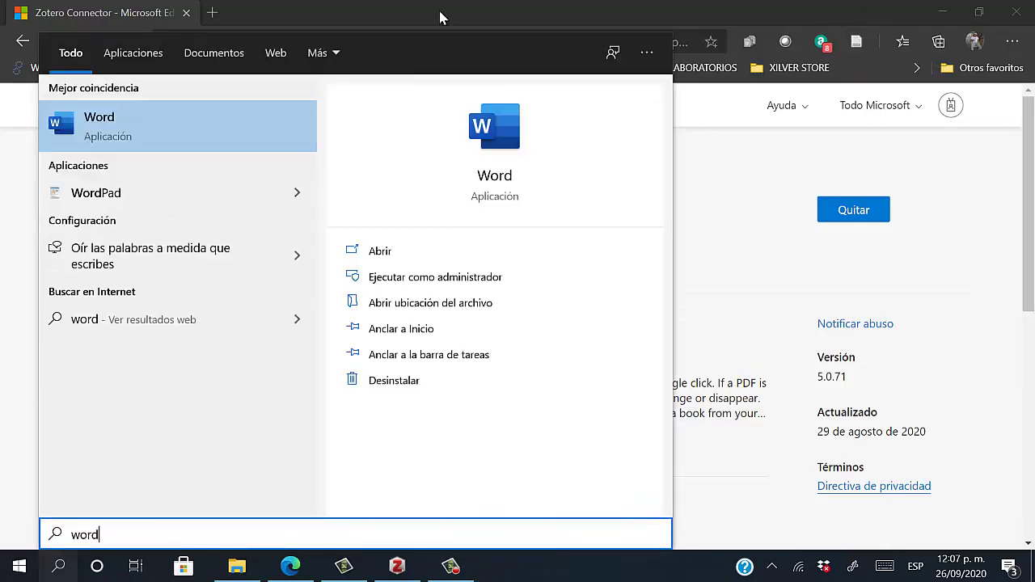
pyautogui.click(170, 138)
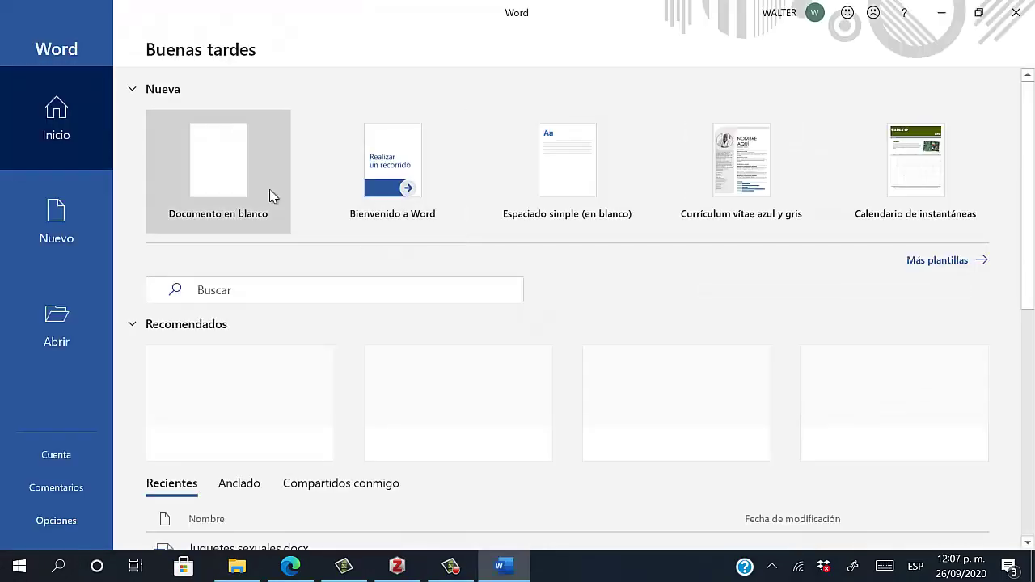
pyautogui.click(272, 197)
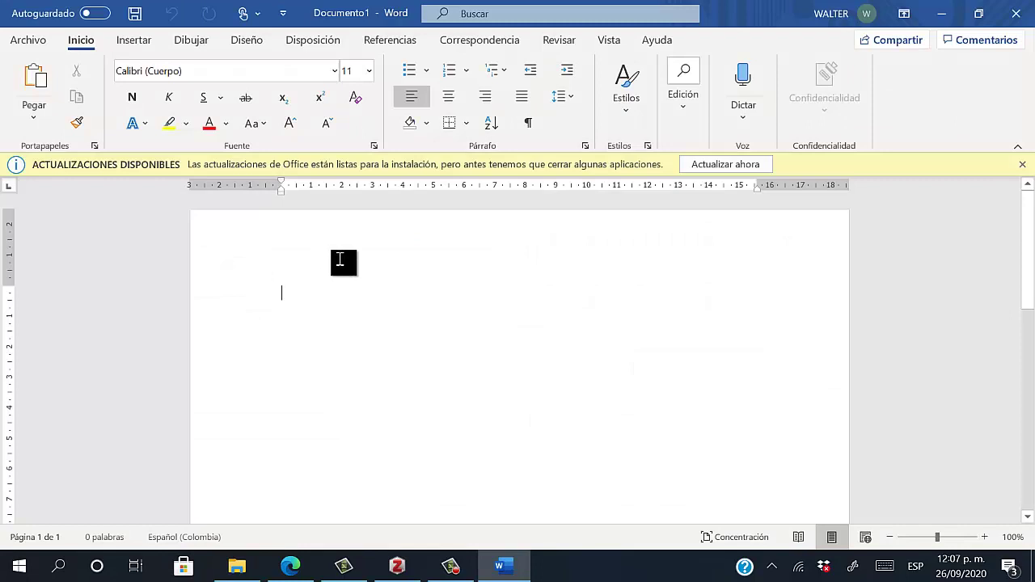
pyautogui.click(1023, 165)
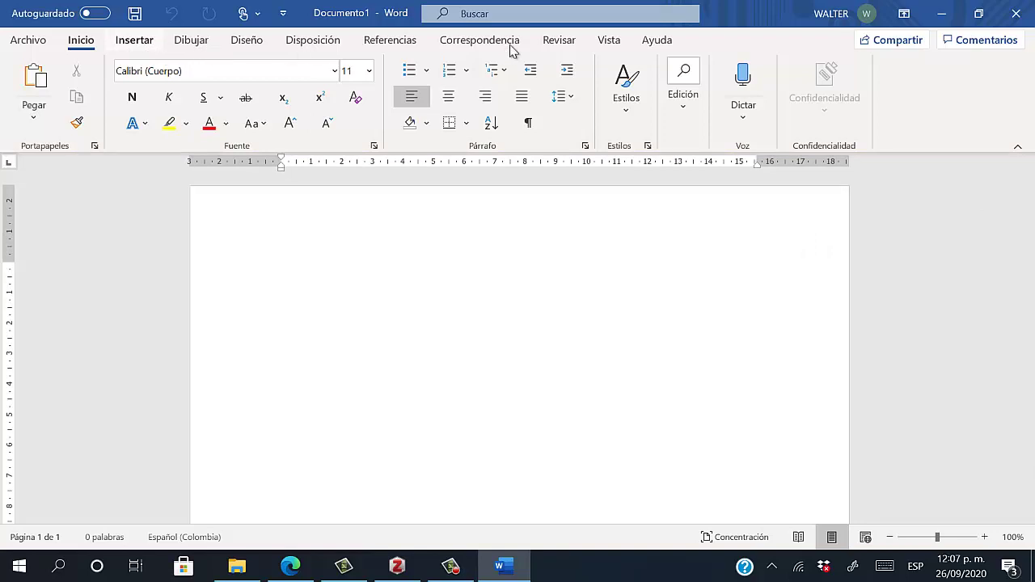
pyautogui.scroll(-1, 566, 46)
pyautogui.scroll(-1, 534, 47)
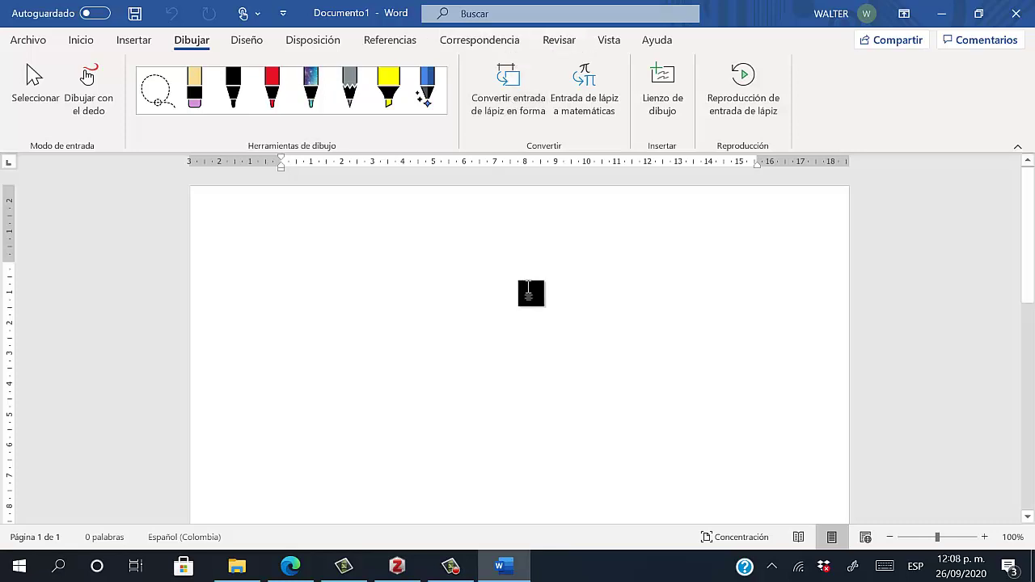
pyautogui.click(454, 570)
pyautogui.click(453, 570)
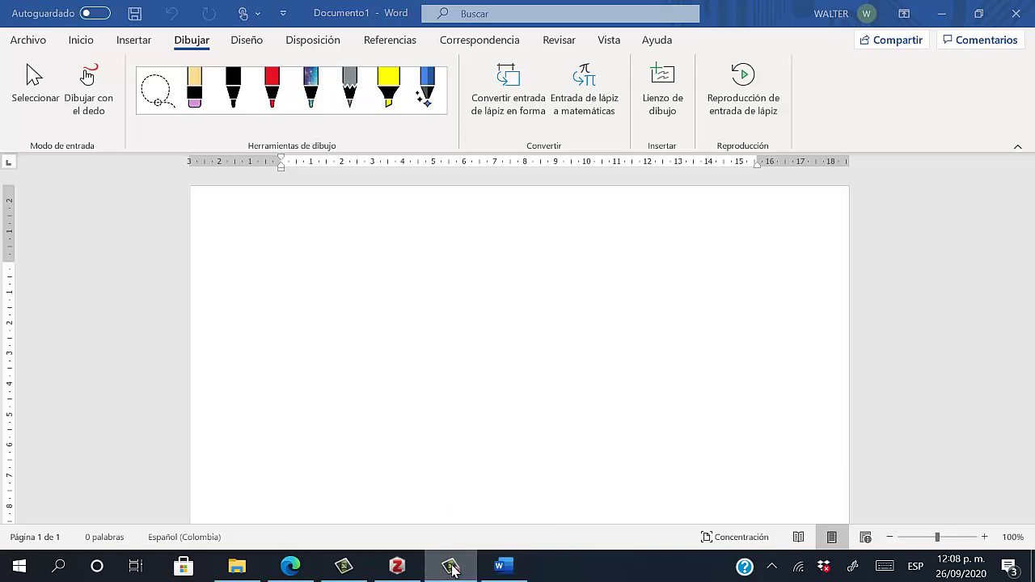
# Enable Zotero Word for Windows Integration under Herramientas > Complementos and restart Zotero
pyautogui.click(394, 571)
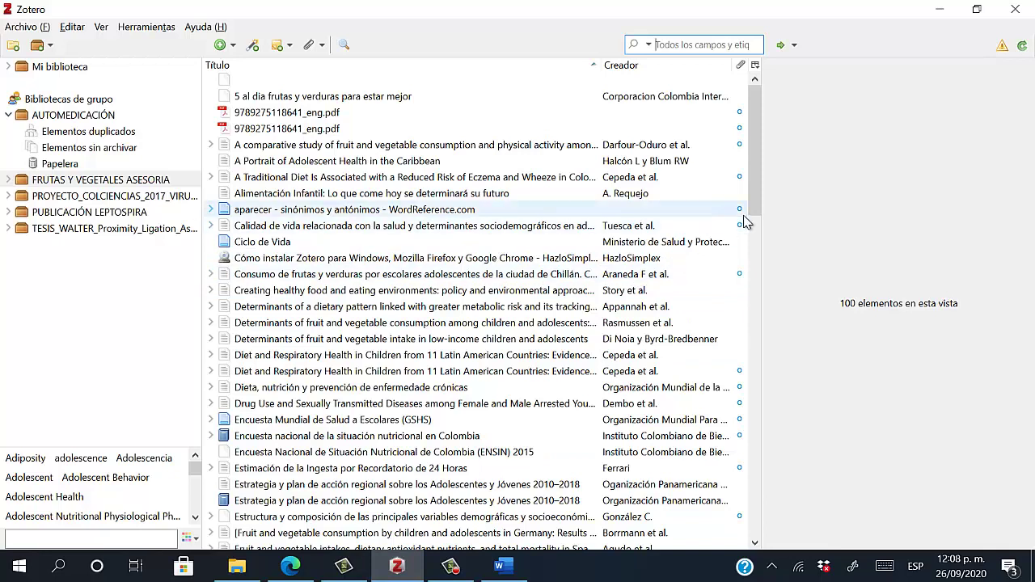
pyautogui.click(148, 29)
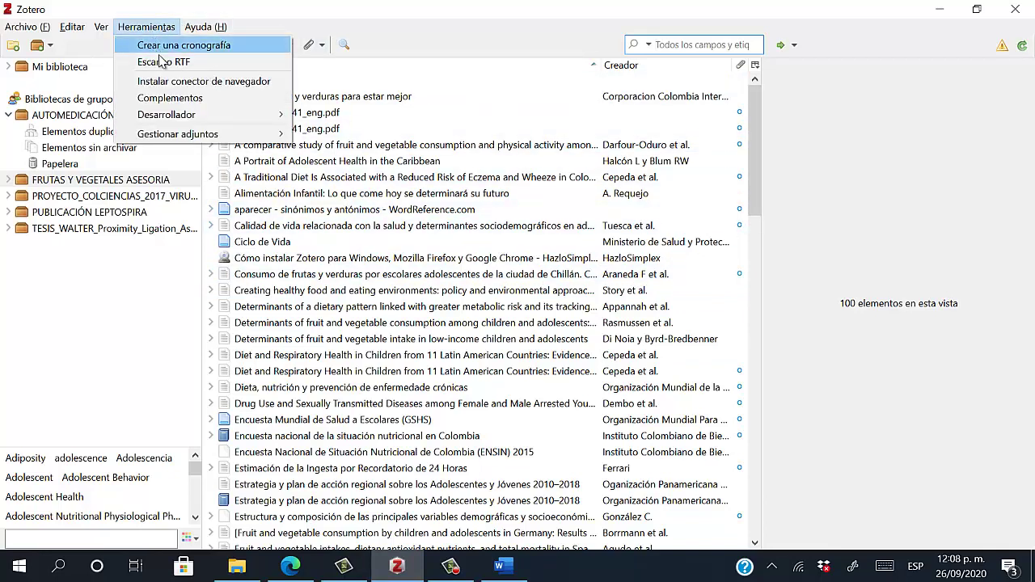
pyautogui.click(174, 98)
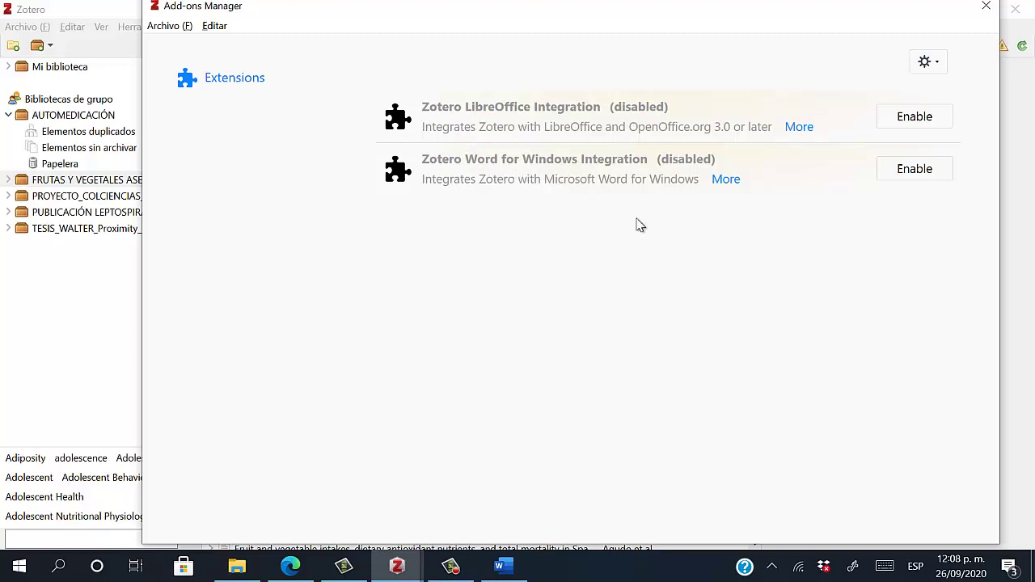
pyautogui.click(917, 174)
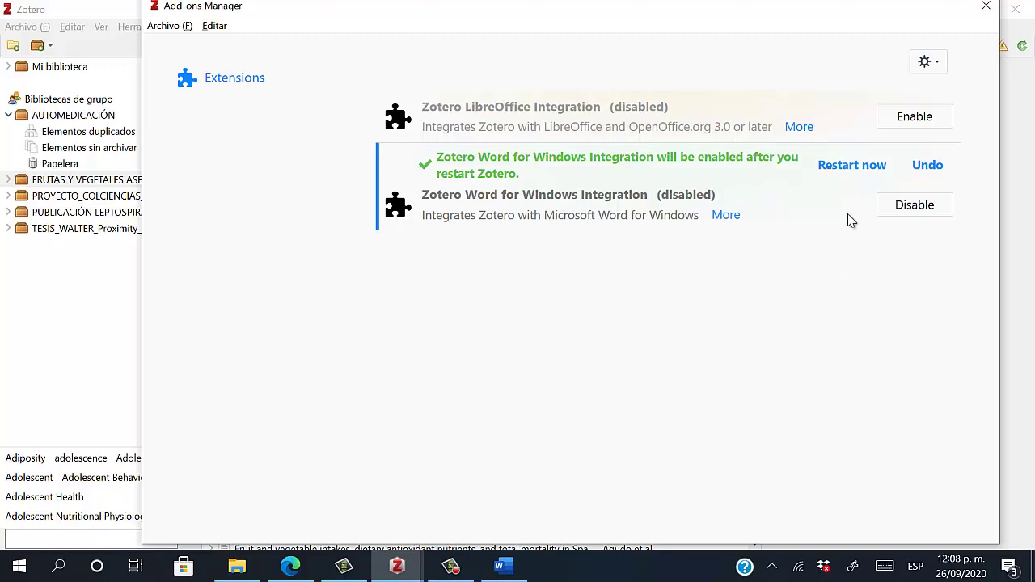
pyautogui.click(852, 166)
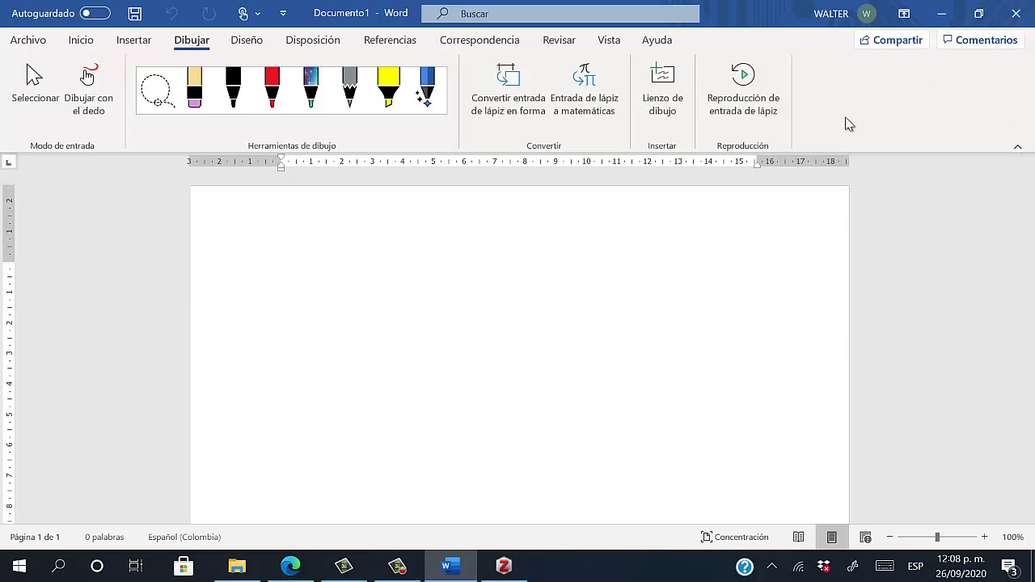
# Close Word and relaunch it from Windows search with a new blank document
pyautogui.click(1016, 13)
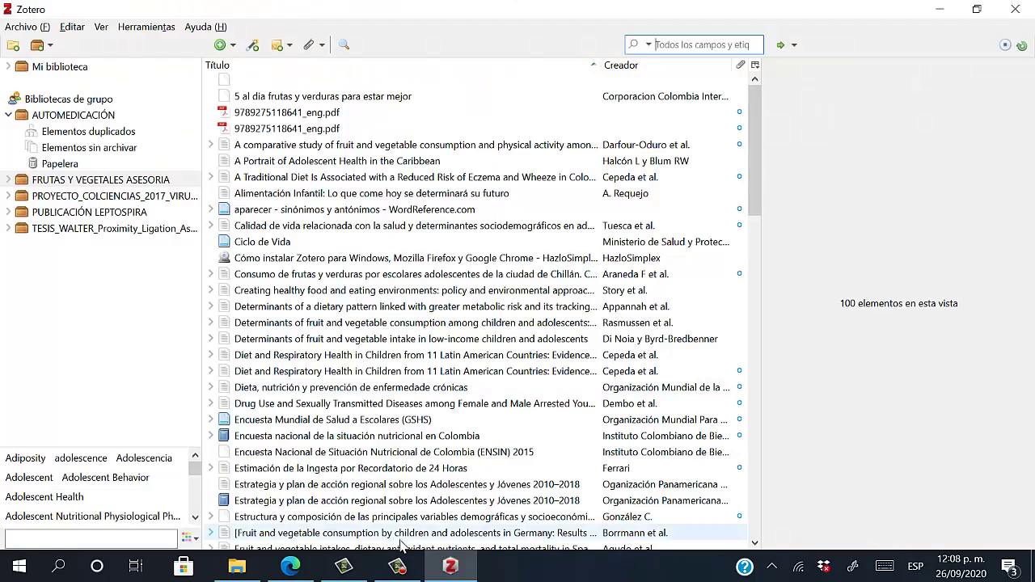
pyautogui.click(58, 569)
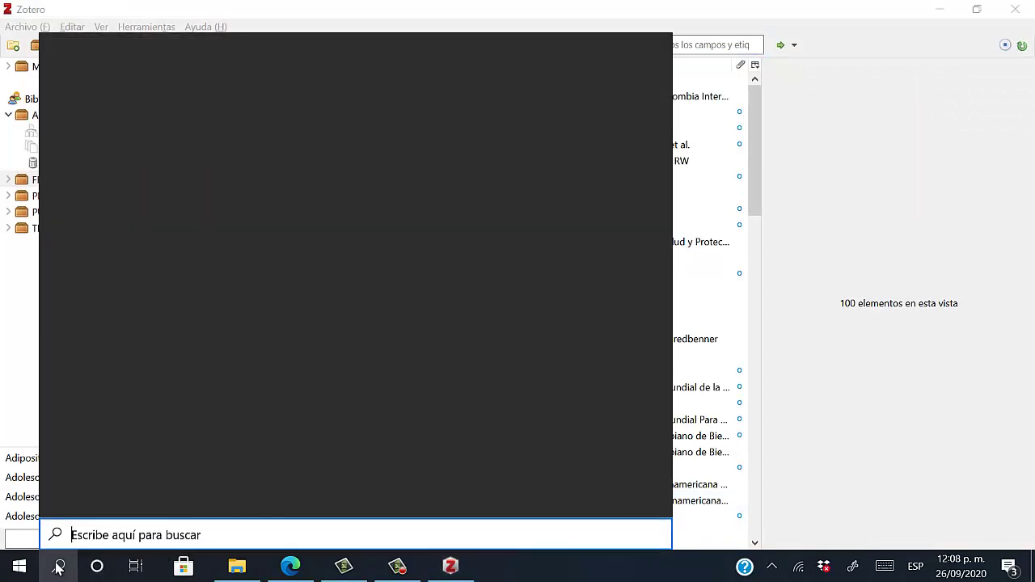
pyautogui.write('w')
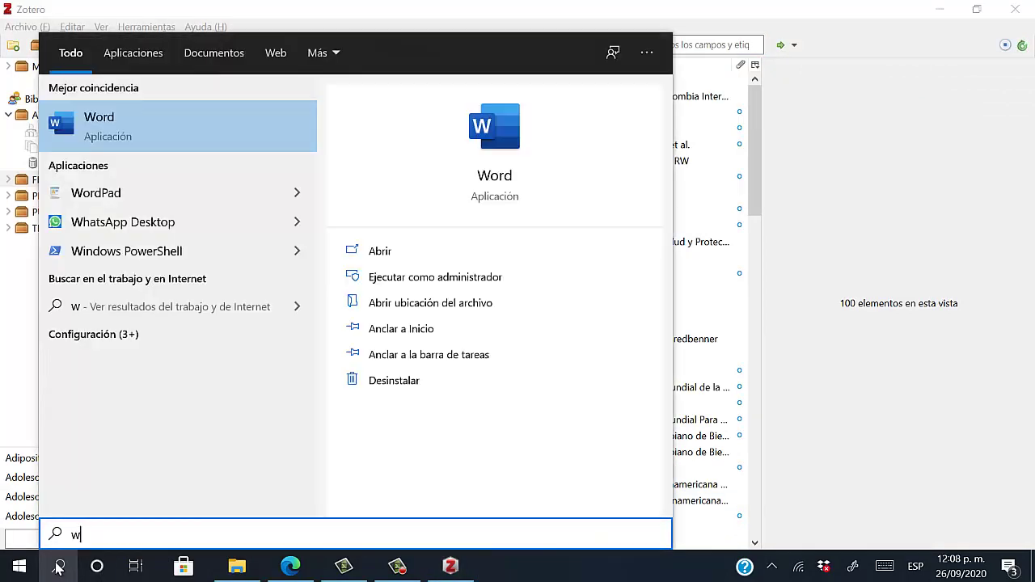
pyautogui.write('aort')
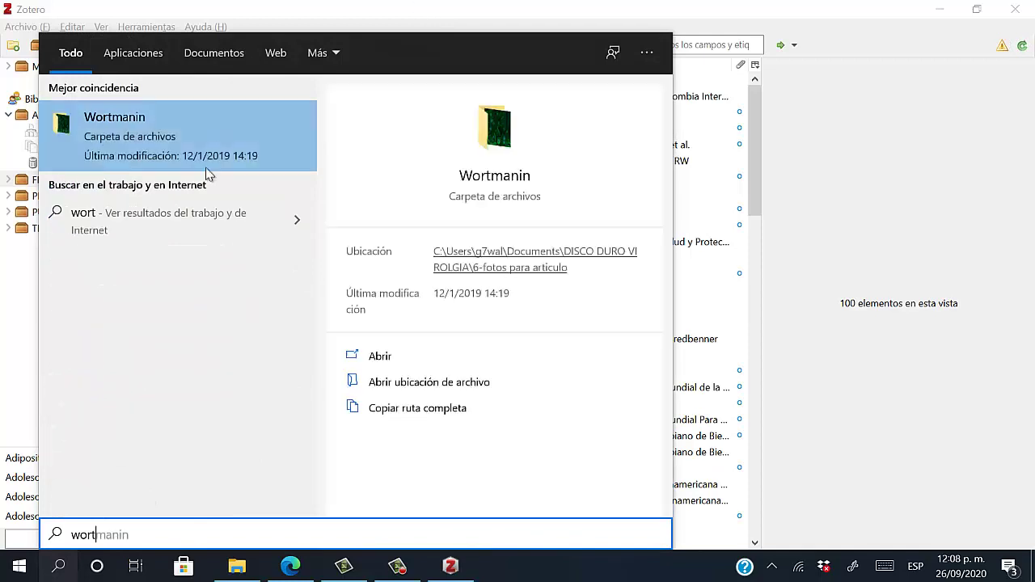
pyautogui.press('BackSpace')
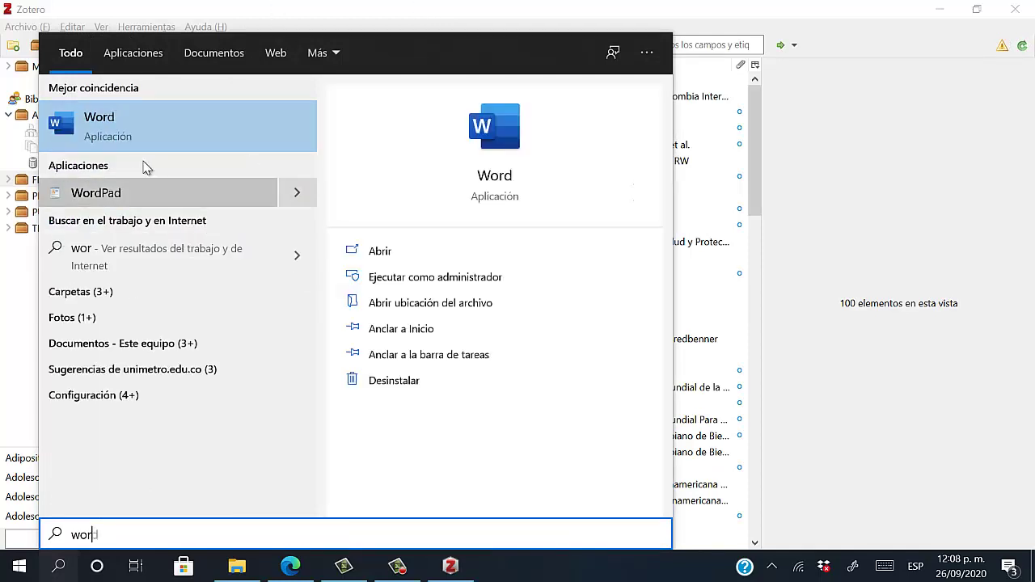
pyautogui.click(161, 138)
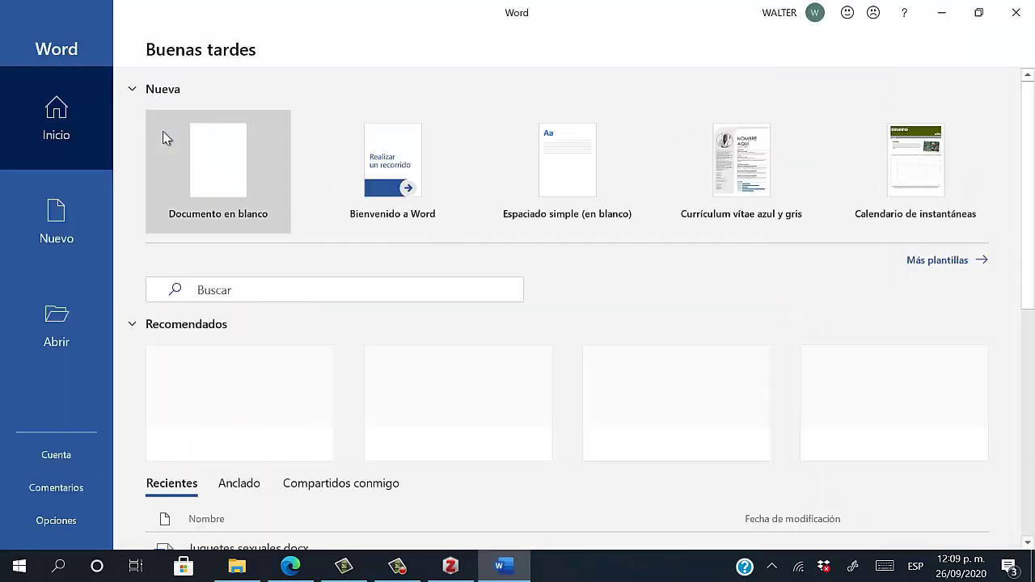
pyautogui.click(233, 132)
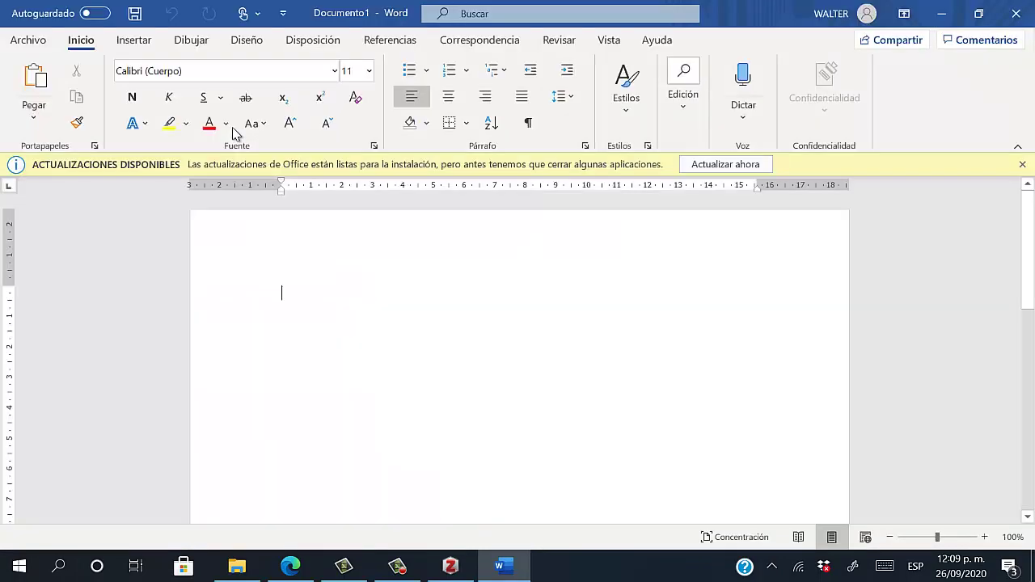
# Dismiss Word's font colour choices and return to Zotero's Tools menu
pyautogui.click(226, 124)
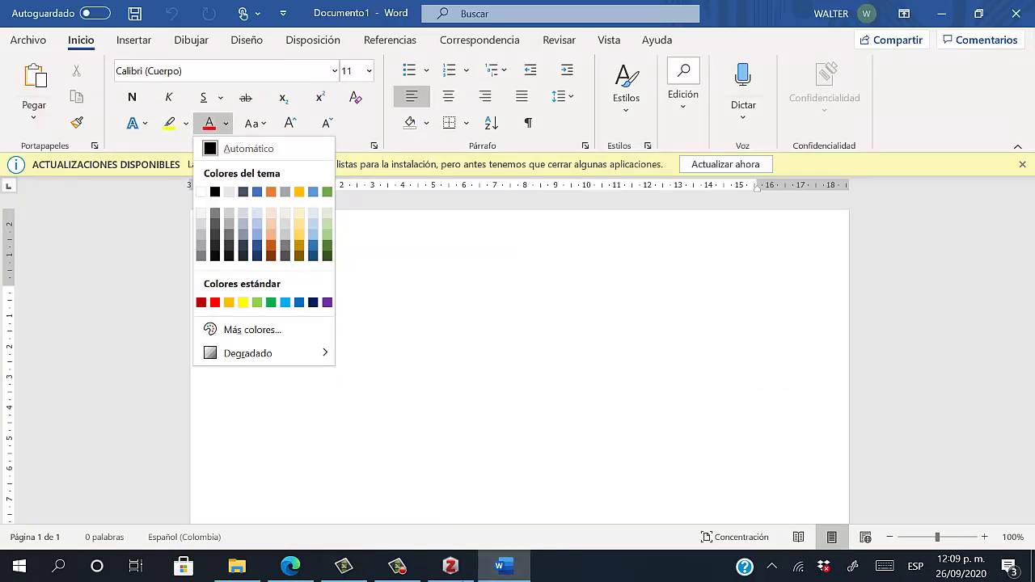
pyautogui.click(451, 566)
pyautogui.click(138, 27)
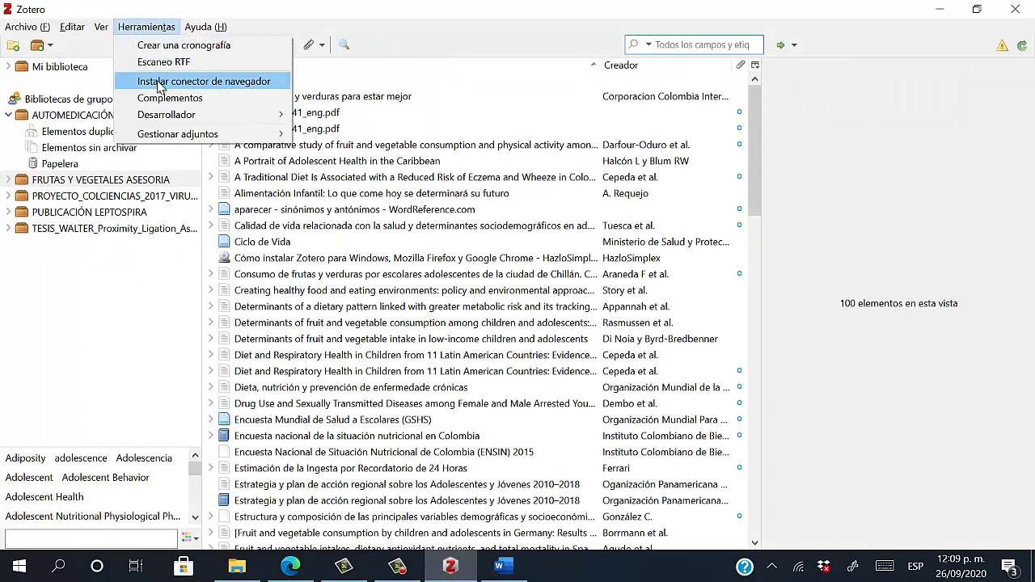
pyautogui.click(162, 95)
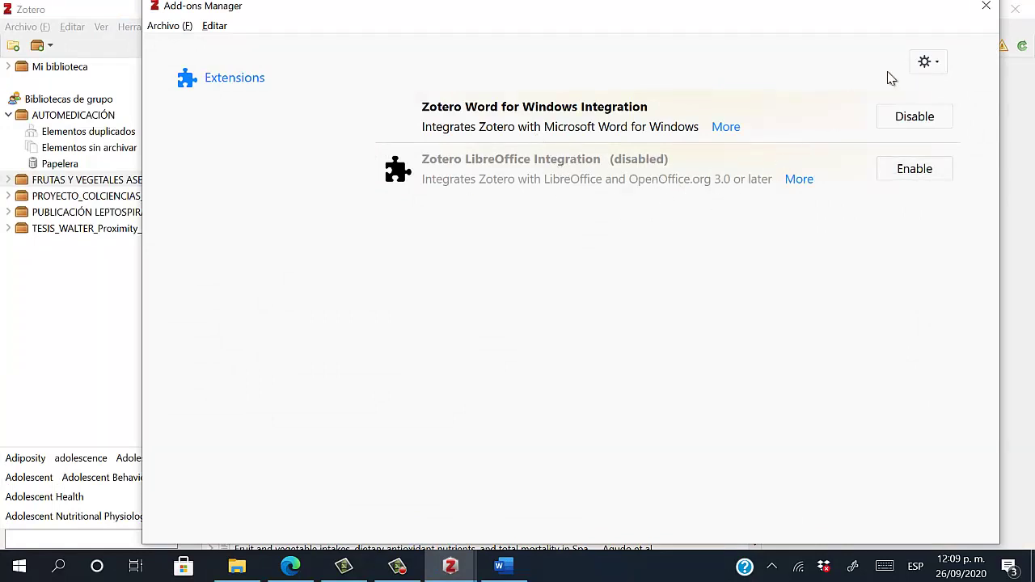
pyautogui.click(987, 8)
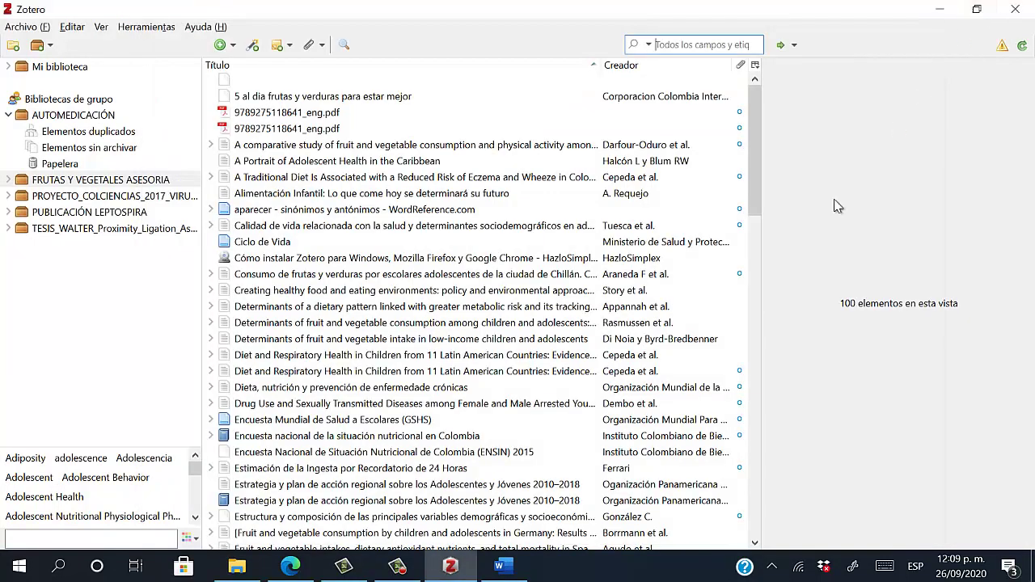
pyautogui.click(752, 242)
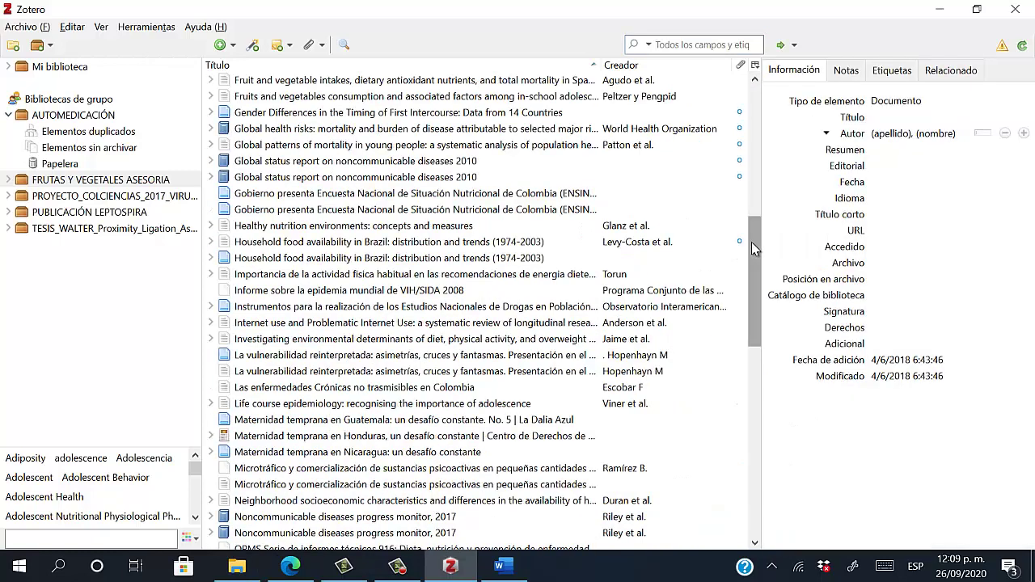
pyautogui.moveTo(752, 242); pyautogui.dragTo(763, 100)
pyautogui.scroll(-3, 753, 191)
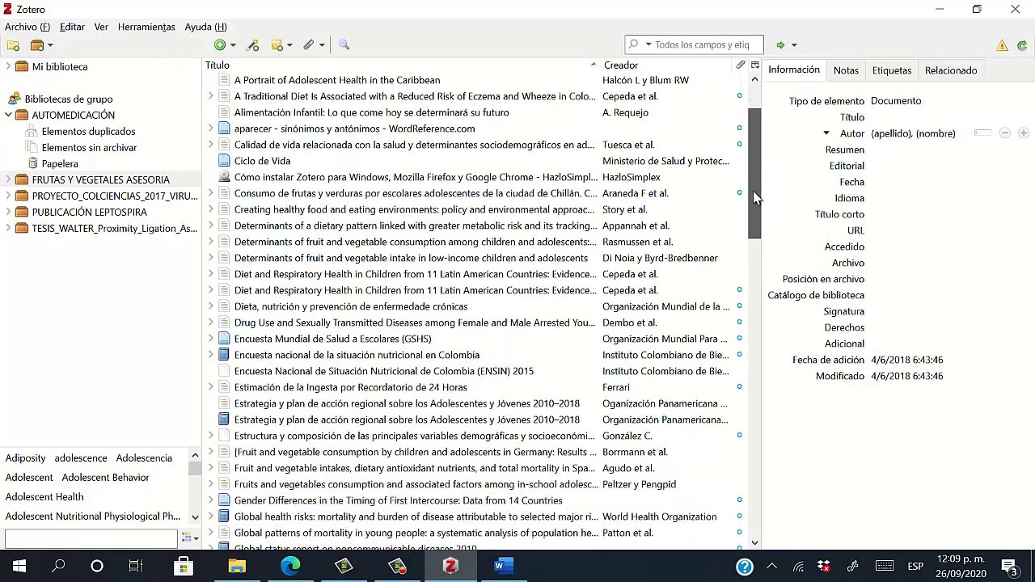
pyautogui.scroll(3, 754, 198)
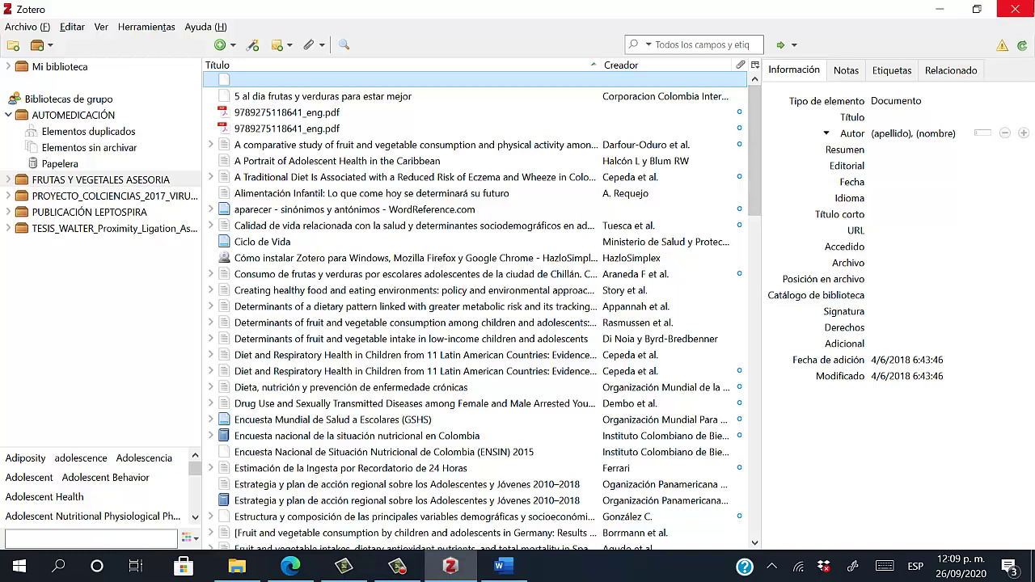
# Close the Zotero window so Word's blank Documento1 is in front
pyautogui.click(1015, 9)
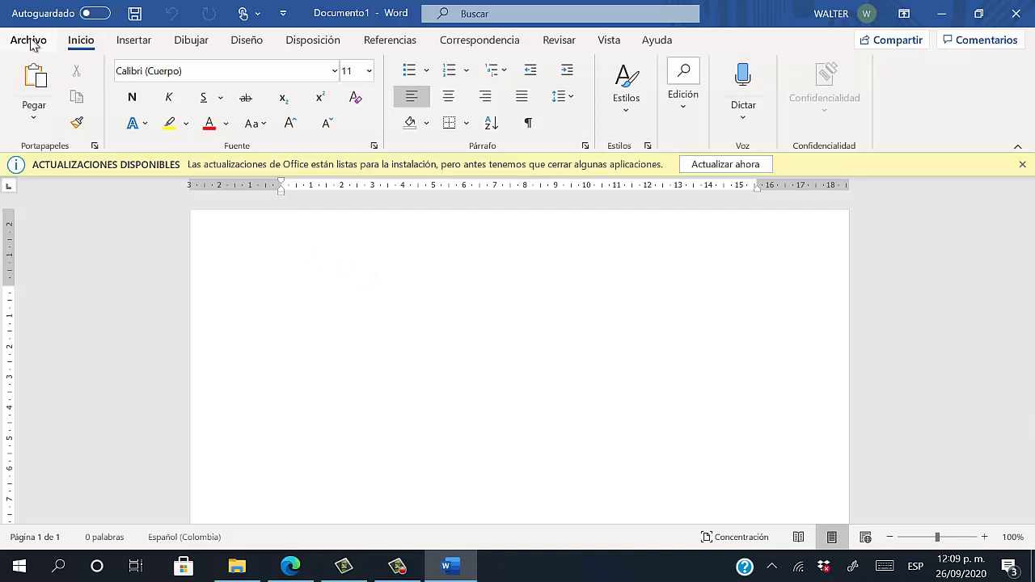
# Open Word's Opciones on the Avanzadas page and scroll down to the General section
pyautogui.click(29, 40)
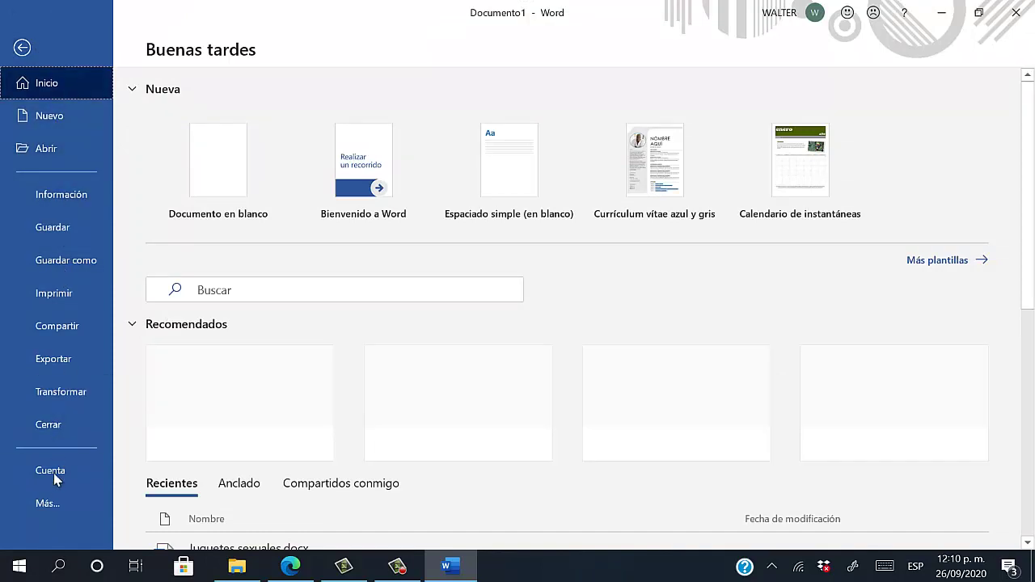
pyautogui.click(65, 513)
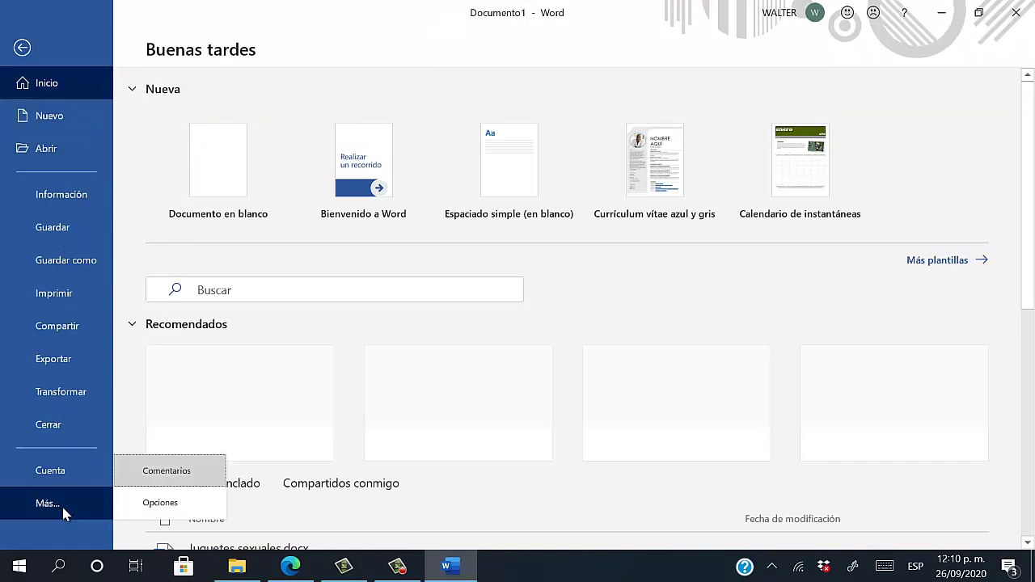
pyautogui.click(144, 504)
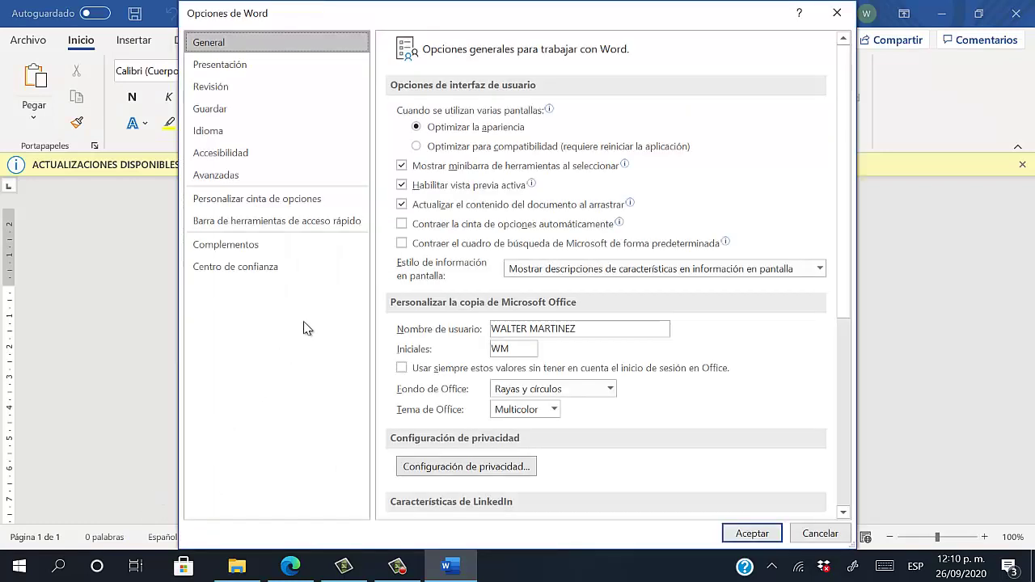
pyautogui.click(256, 181)
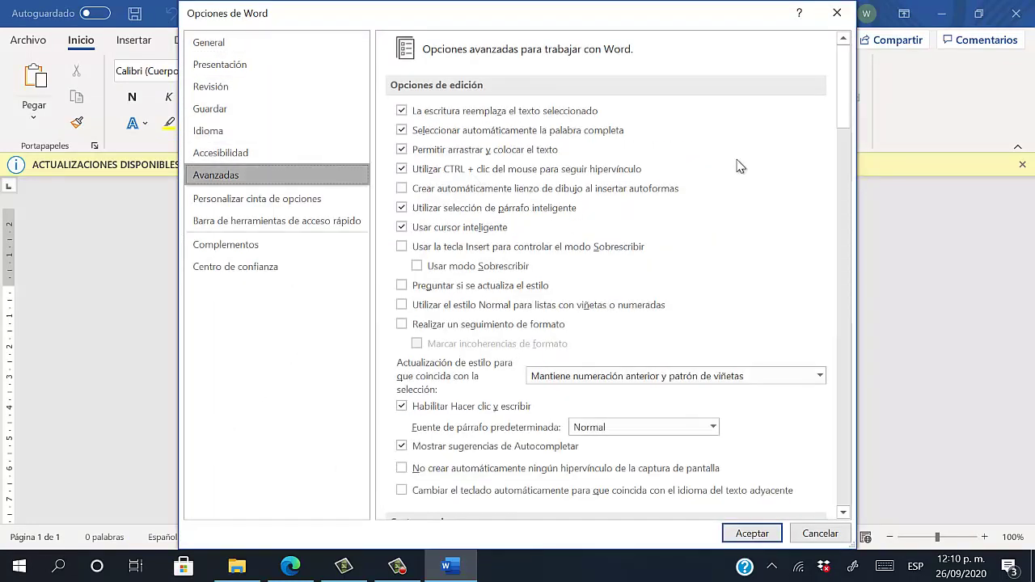
pyautogui.moveTo(841, 127); pyautogui.dragTo(844, 466)
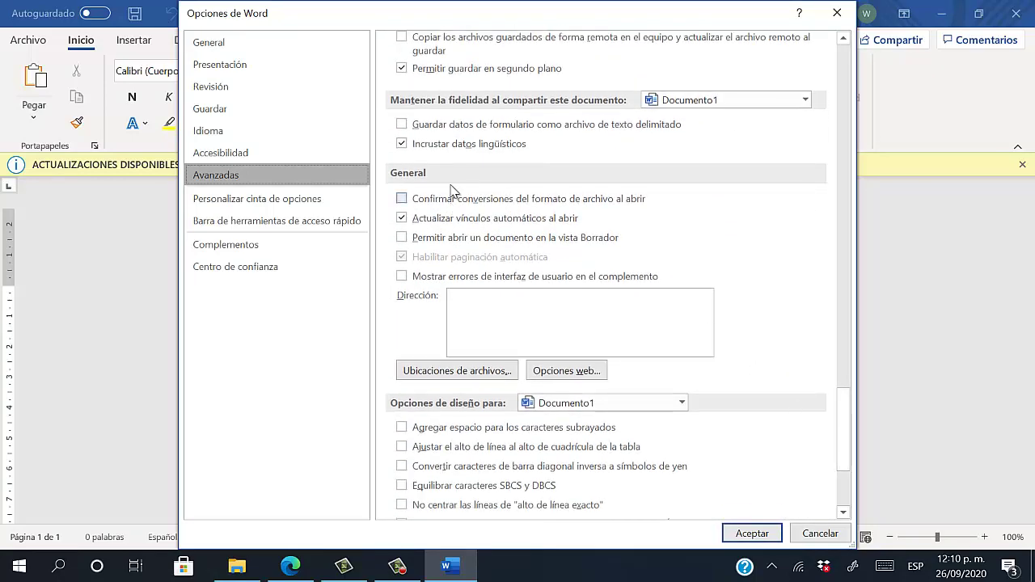
# Copy the Inicio folder path ...\Roaming\Microsoft\Word\STARTUP from Ubicaciones de archivos
pyautogui.click(438, 376)
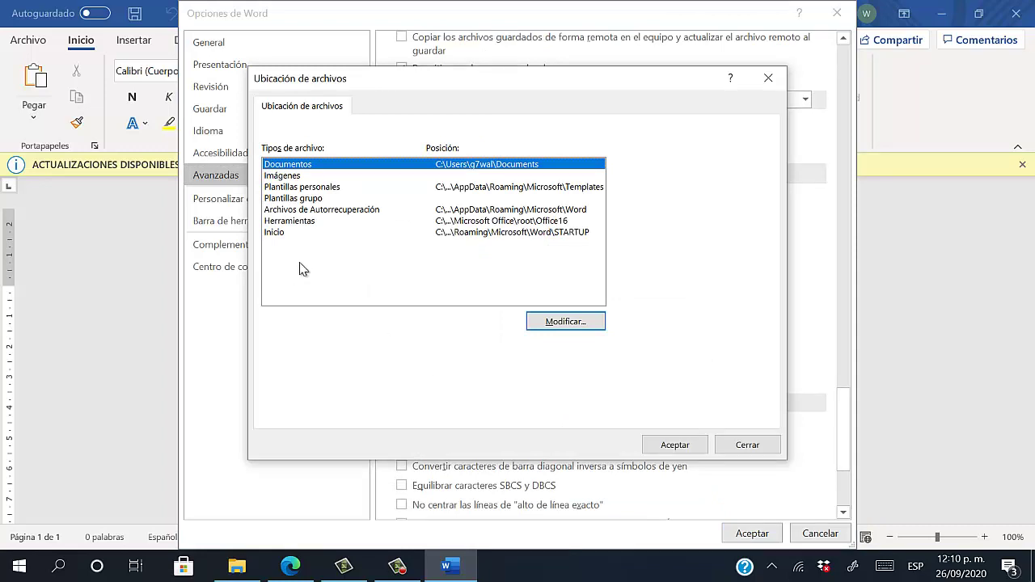
pyautogui.click(289, 233)
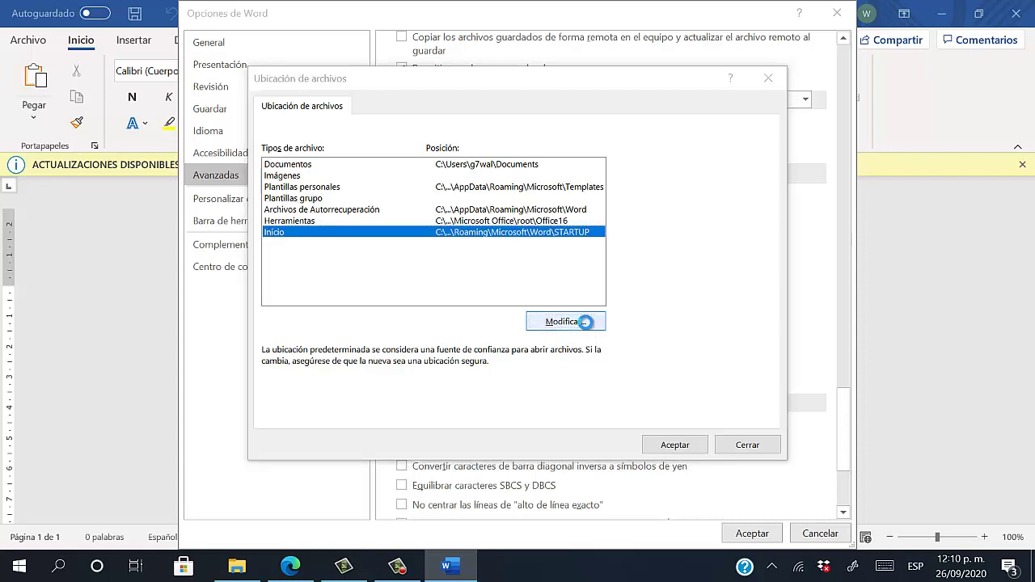
pyautogui.click(588, 323)
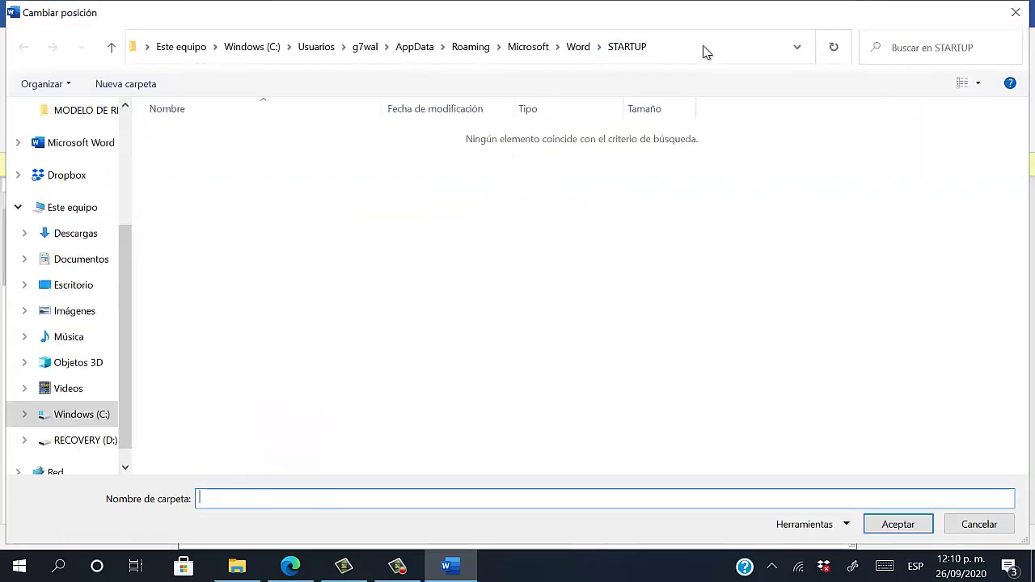
pyautogui.click(725, 49)
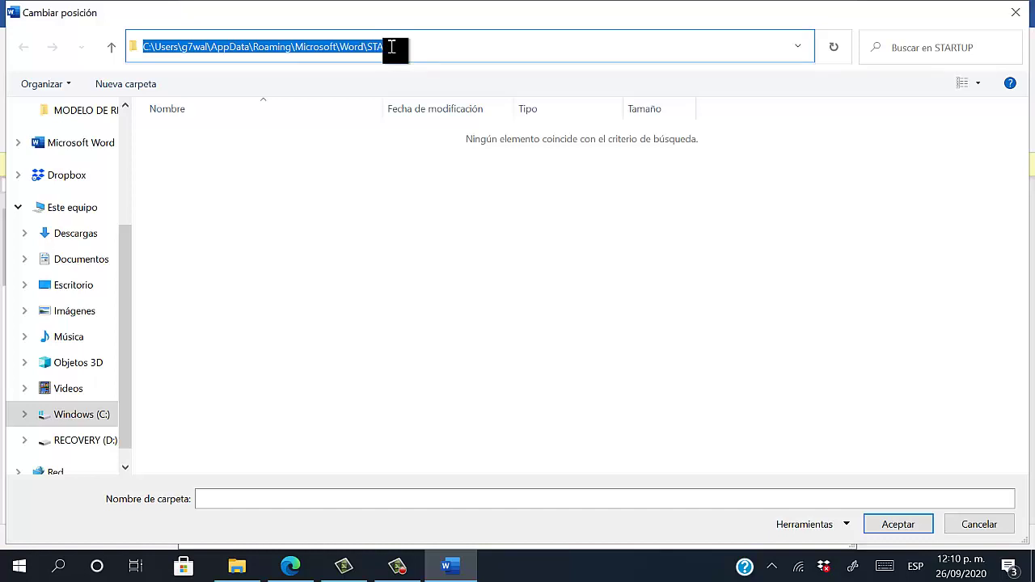
pyautogui.rightClick(171, 47)
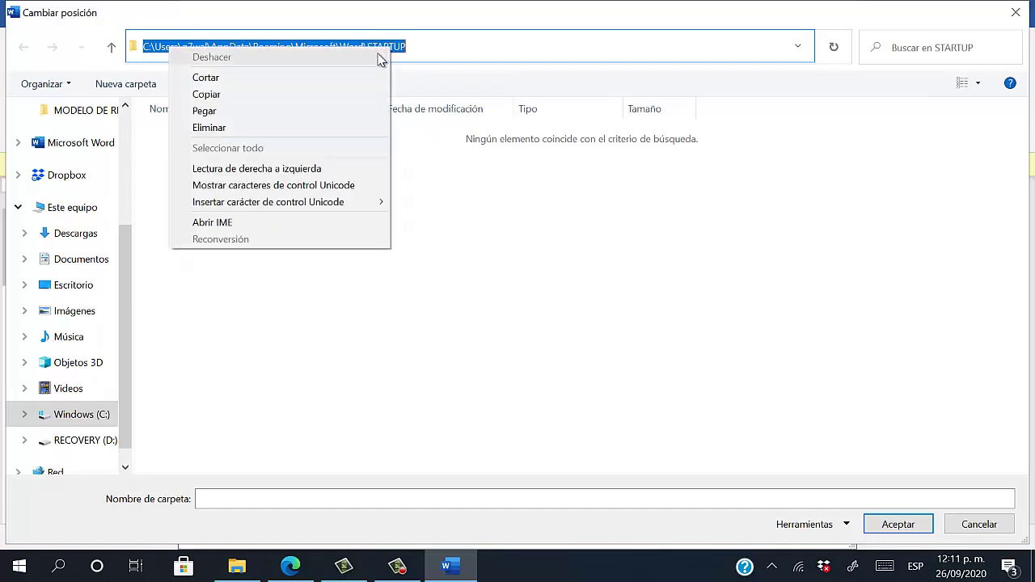
pyautogui.click(310, 94)
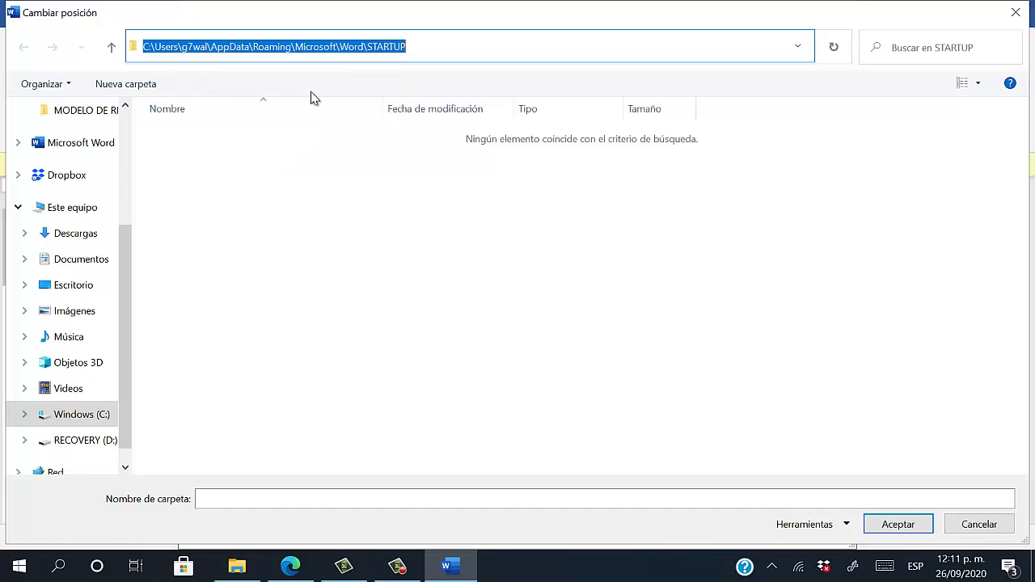
pyautogui.click(1016, 14)
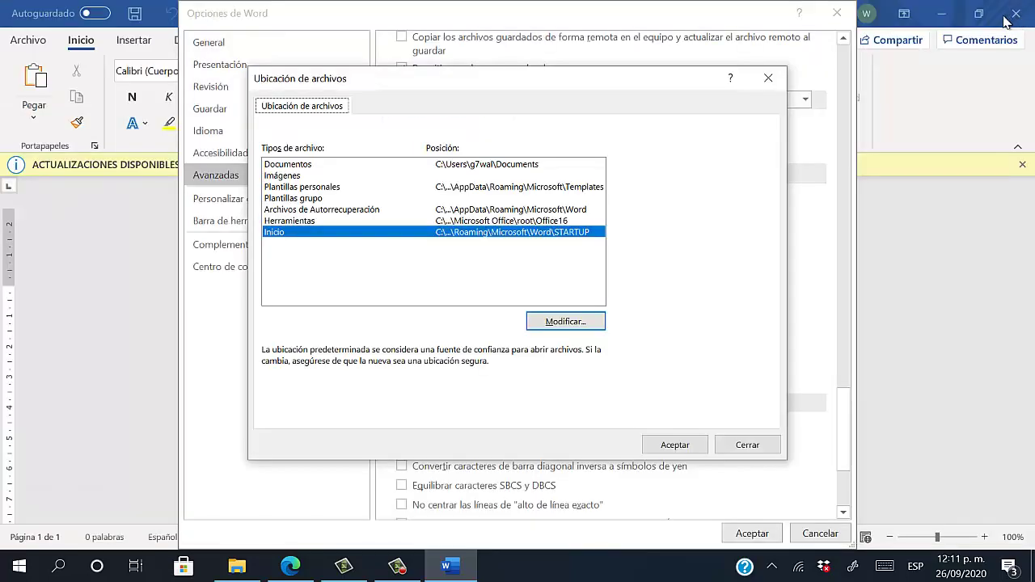
# Bring File Explorer forward and open a second Explorer window from its Archivo menu
pyautogui.click(242, 568)
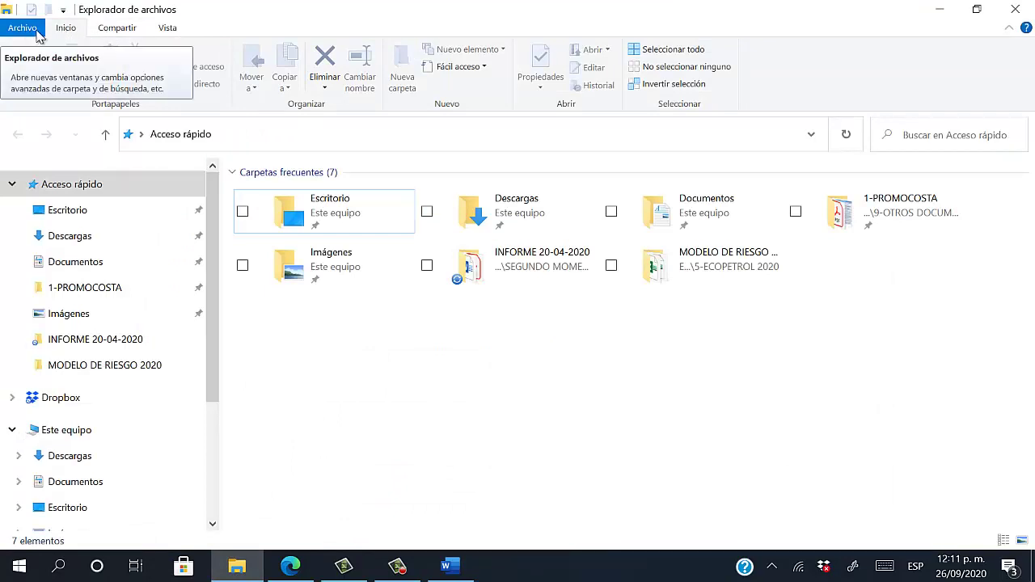
pyautogui.click(39, 29)
pyautogui.click(73, 55)
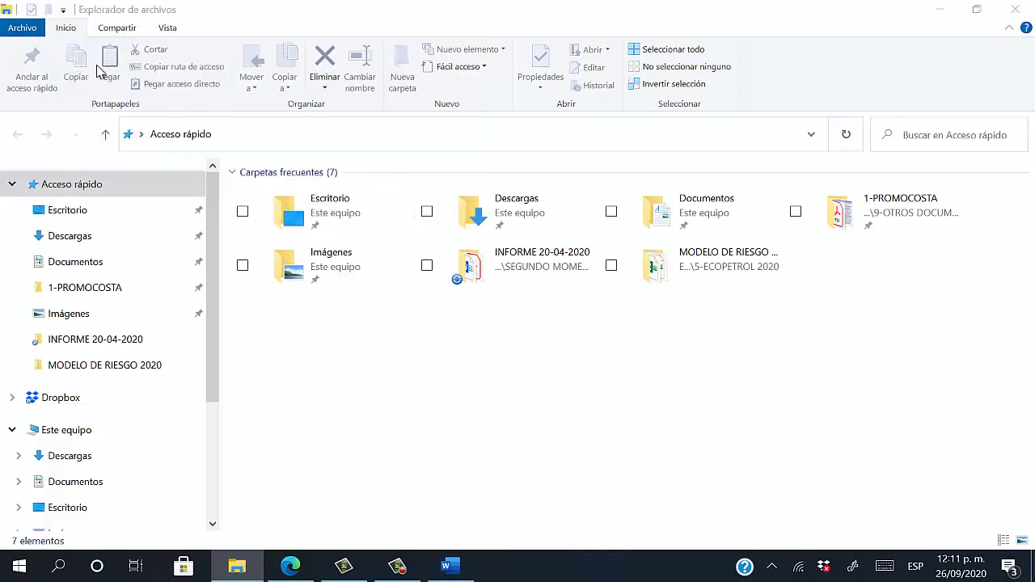
# Resize and reposition the two Explorer windows to sit side by side
pyautogui.click(975, 11)
pyautogui.moveTo(349, 74); pyautogui.dragTo(697, 116)
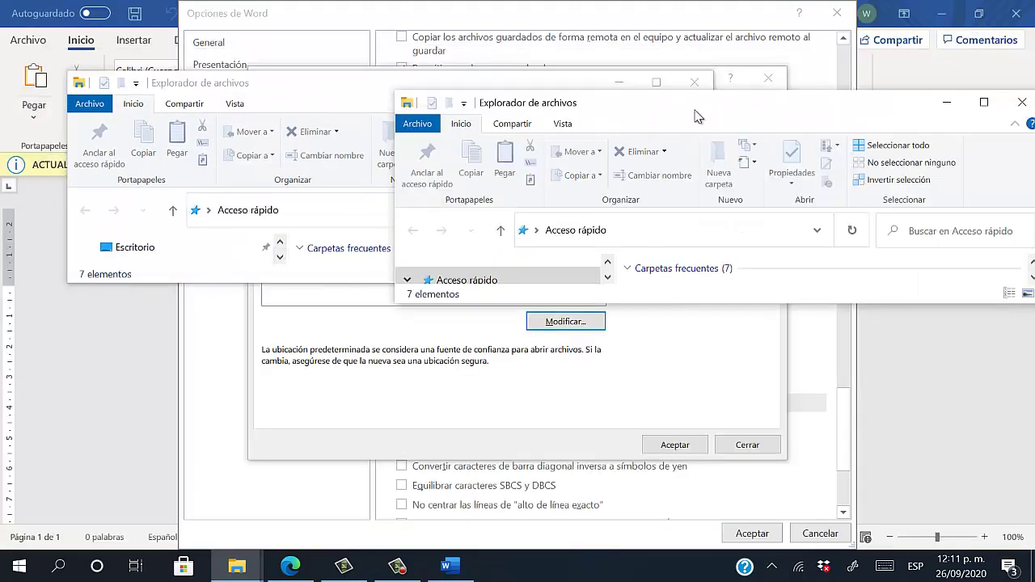
pyautogui.moveTo(254, 87); pyautogui.dragTo(204, 83)
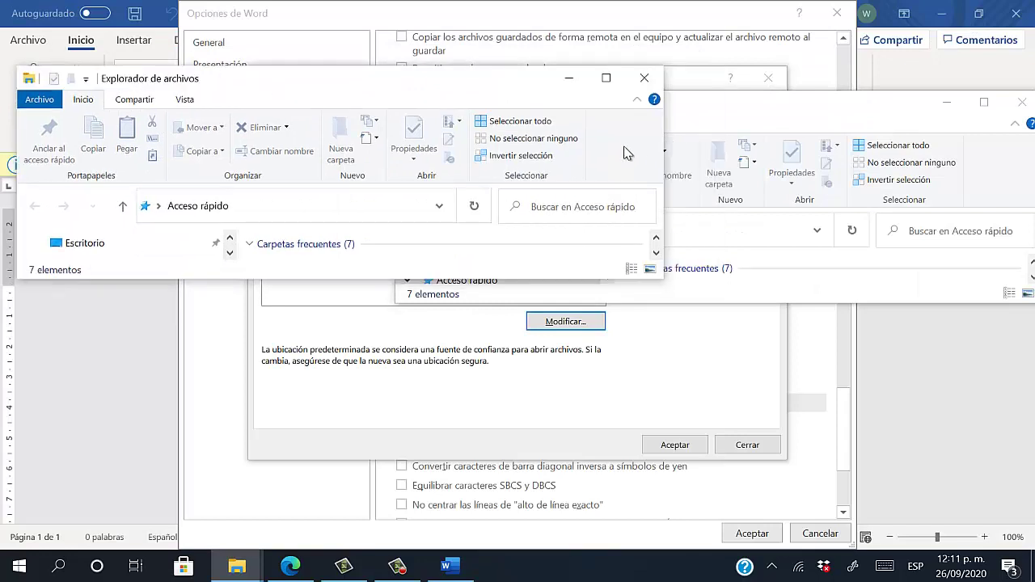
pyautogui.moveTo(665, 156); pyautogui.dragTo(433, 157)
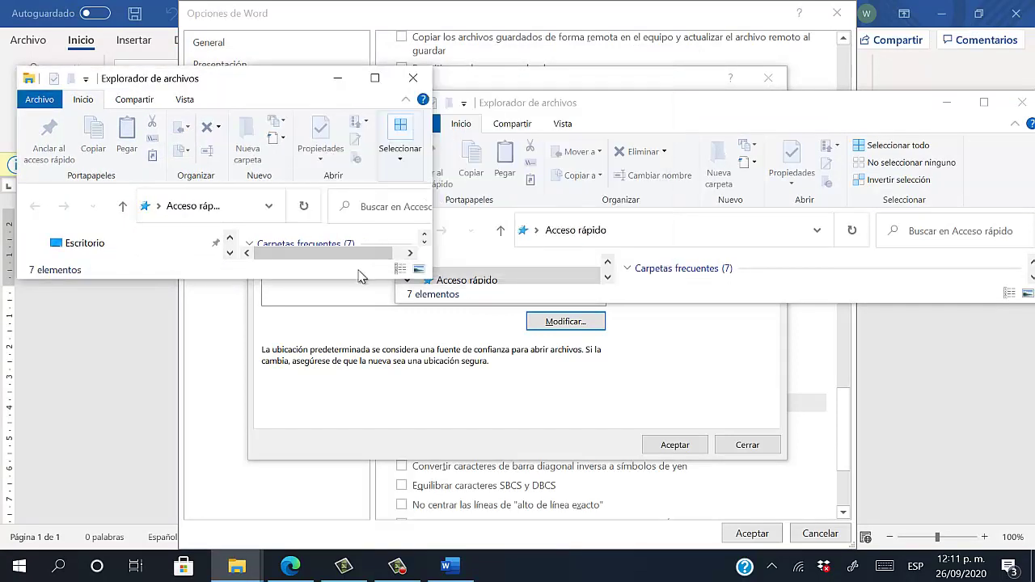
pyautogui.moveTo(326, 287); pyautogui.dragTo(296, 522)
pyautogui.click(745, 113)
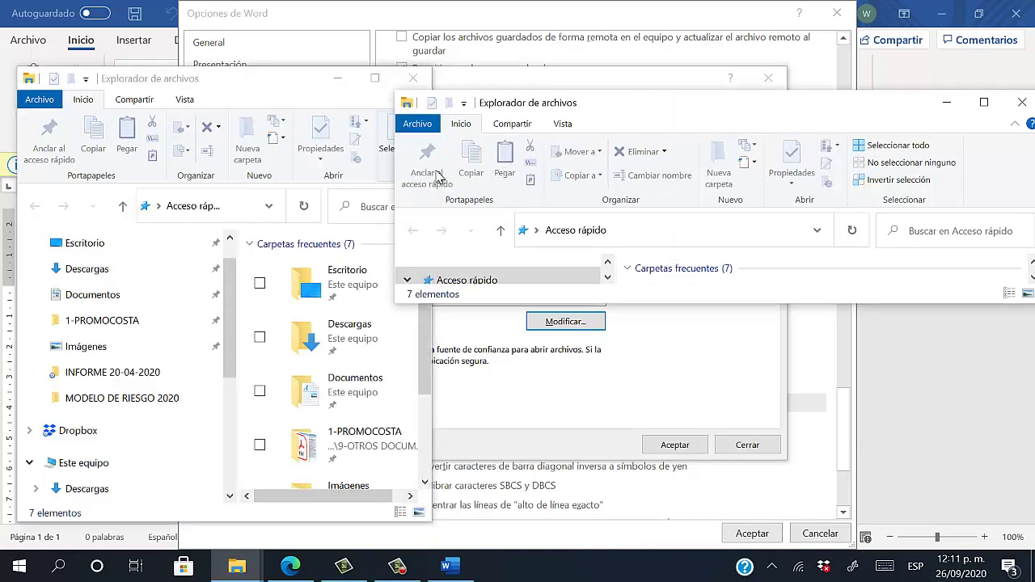
pyautogui.moveTo(390, 181); pyautogui.dragTo(573, 181)
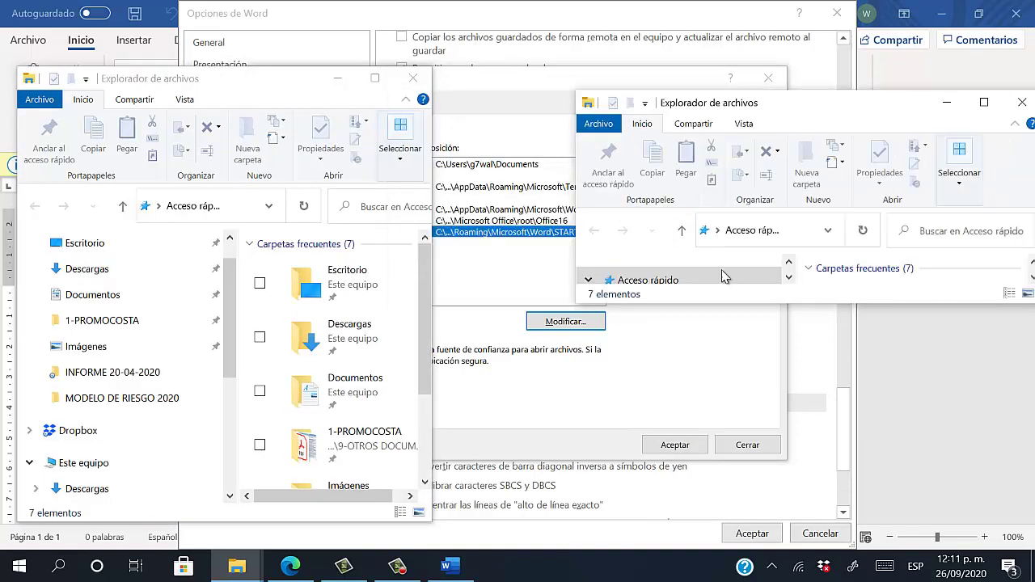
pyautogui.moveTo(794, 303); pyautogui.dragTo(793, 522)
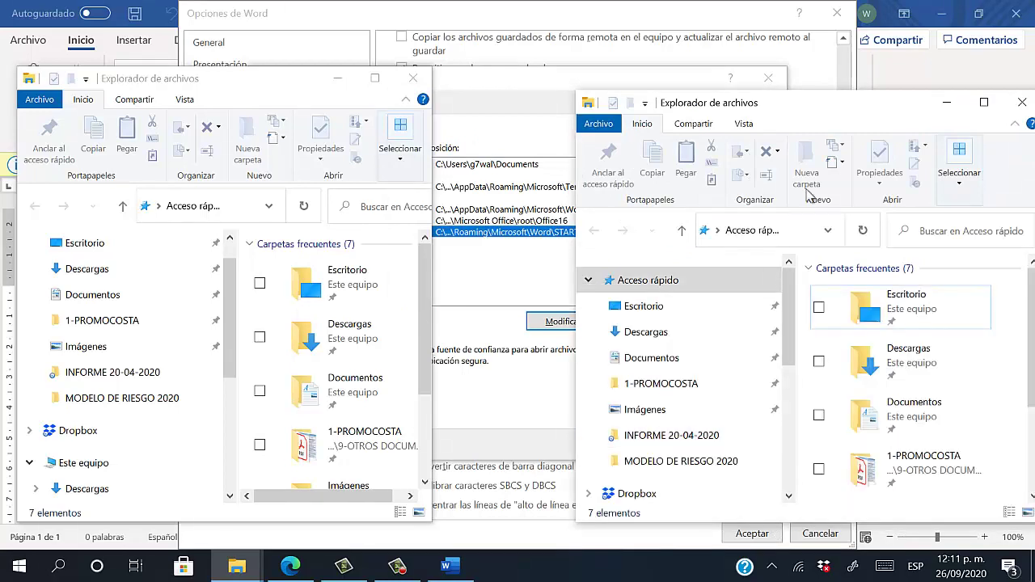
pyautogui.moveTo(788, 113); pyautogui.dragTo(724, 101)
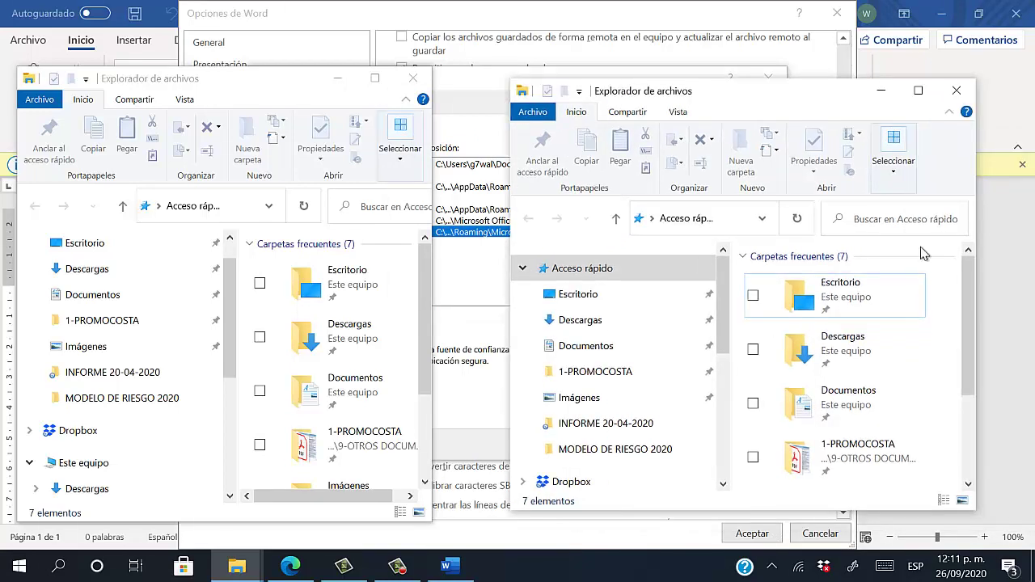
pyautogui.moveTo(985, 250); pyautogui.dragTo(1003, 250)
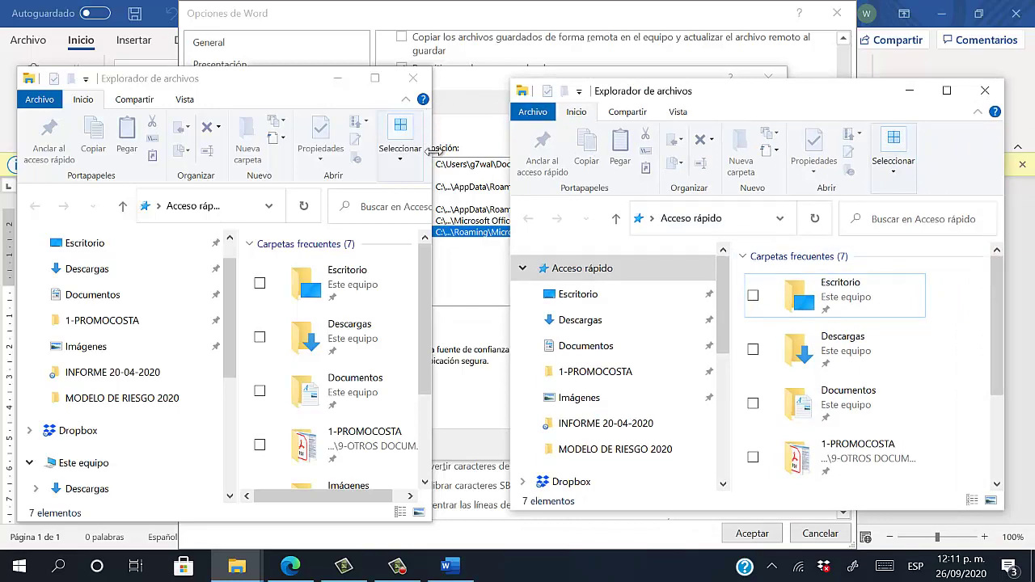
pyautogui.moveTo(434, 151); pyautogui.dragTo(506, 151)
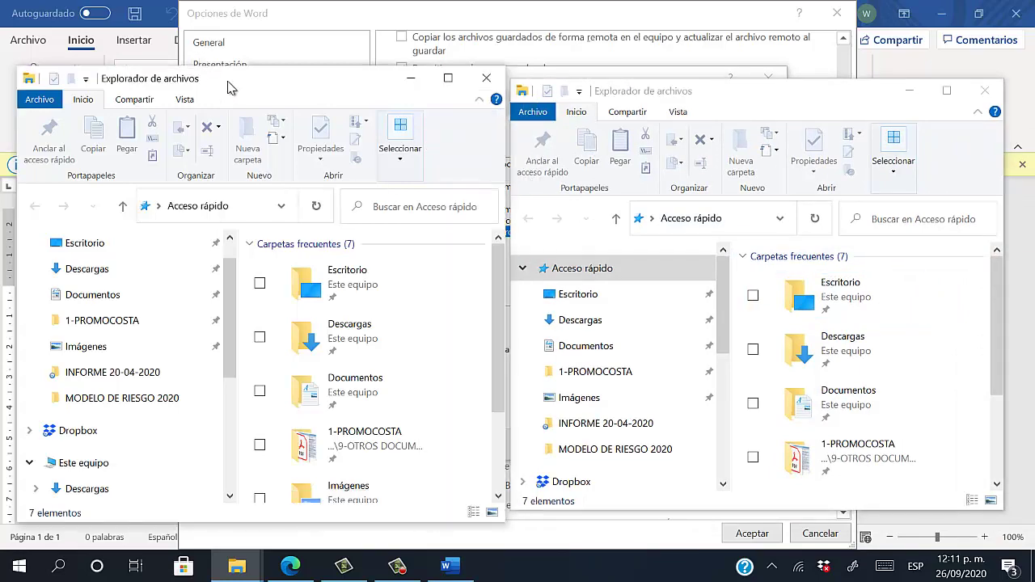
# Snap the first Explorer window to the left half and the second to the right half
pyautogui.click(136, 566)
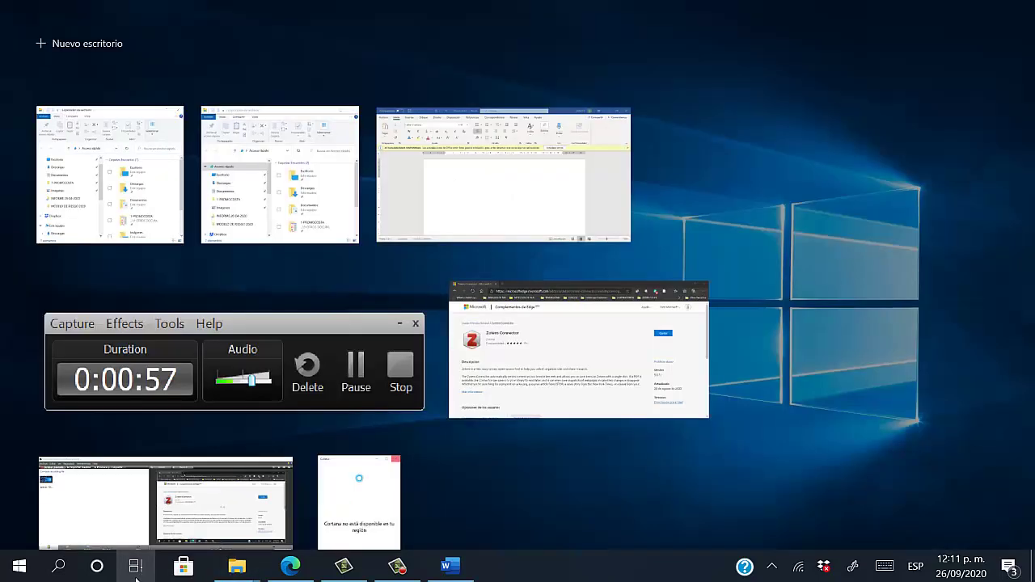
pyautogui.rightClick(103, 150)
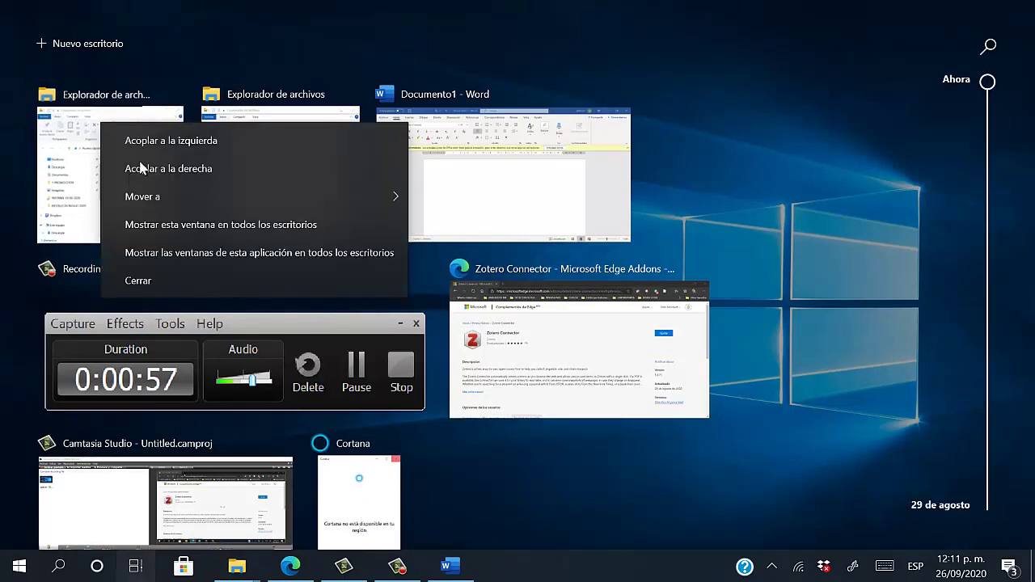
pyautogui.click(154, 139)
pyautogui.click(150, 568)
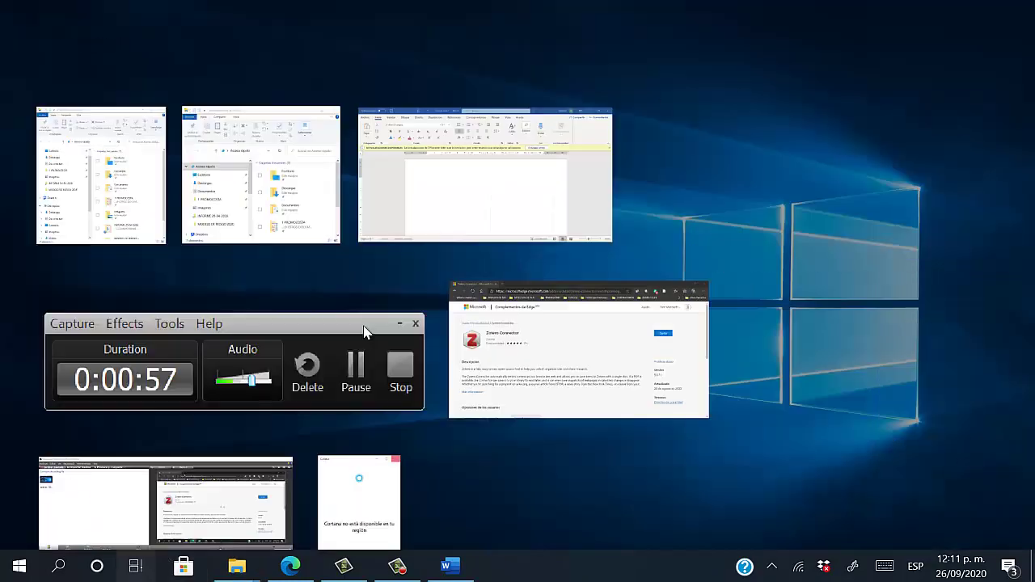
pyautogui.click(296, 194)
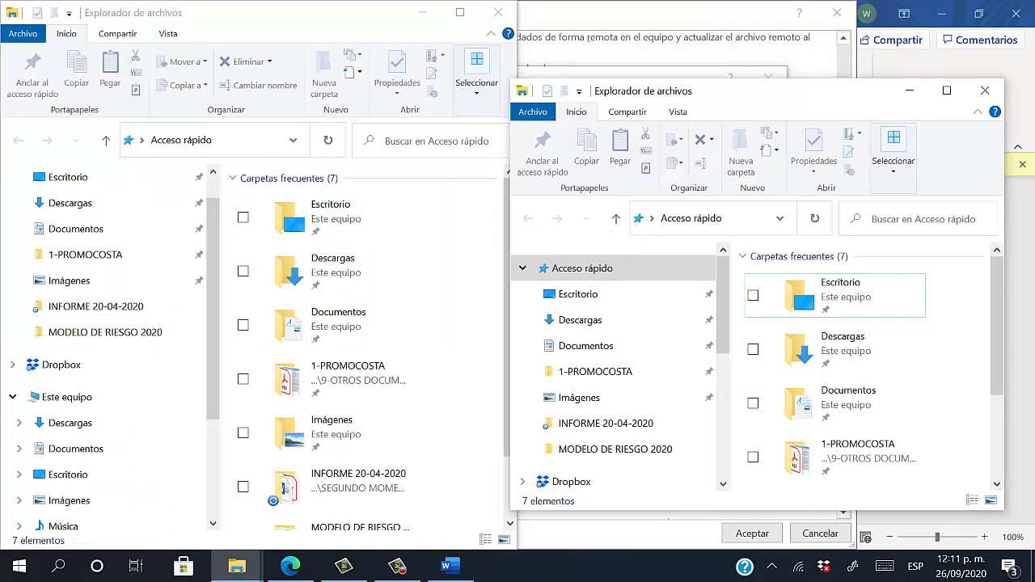
pyautogui.click(136, 566)
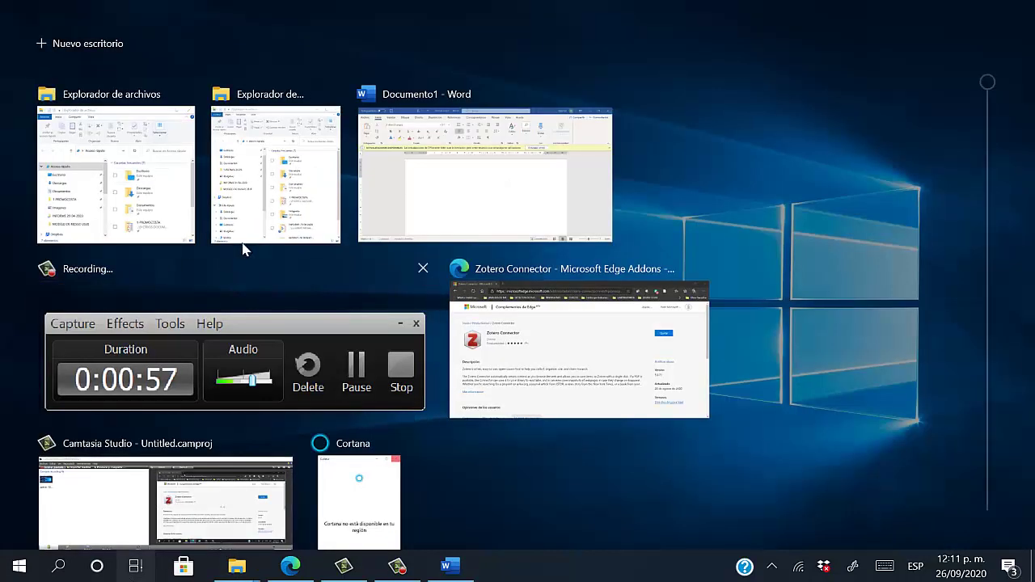
pyautogui.rightClick(261, 202)
pyautogui.click(370, 253)
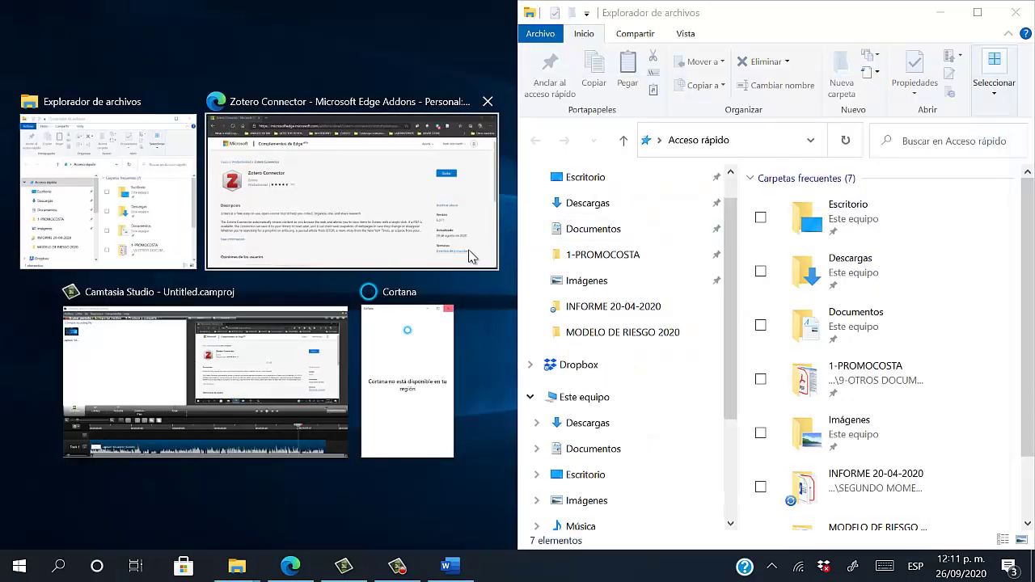
# Open Word's STARTUP folder in the left Explorer window by pasting its path
pyautogui.click(124, 214)
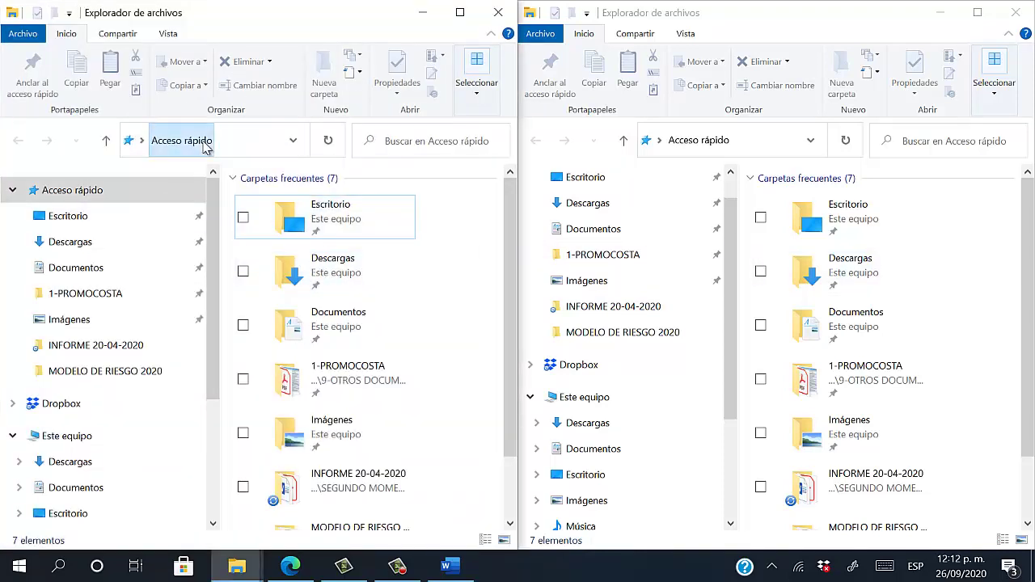
pyautogui.click(260, 139)
pyautogui.click(239, 141)
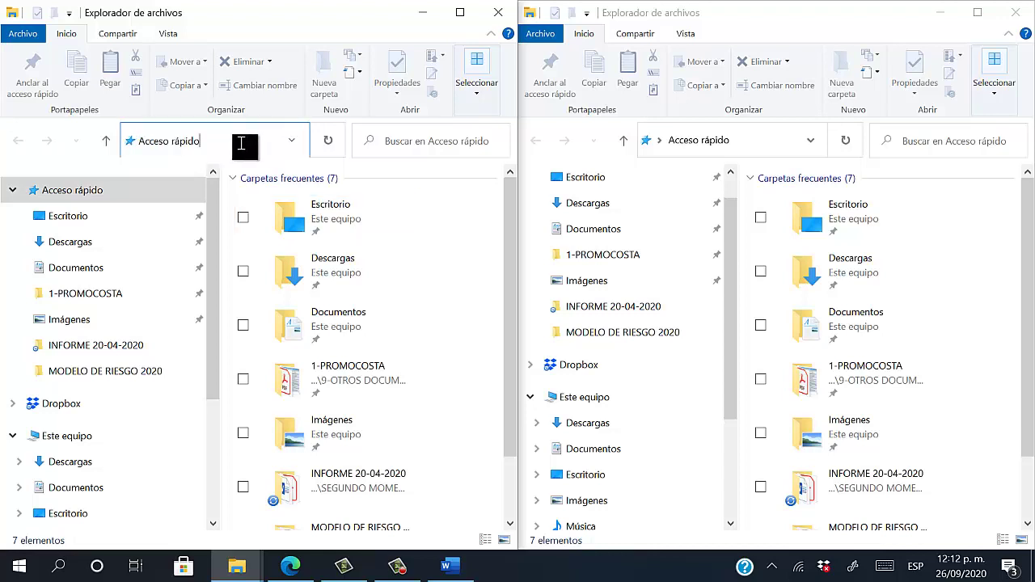
pyautogui.moveTo(240, 142); pyautogui.dragTo(84, 143)
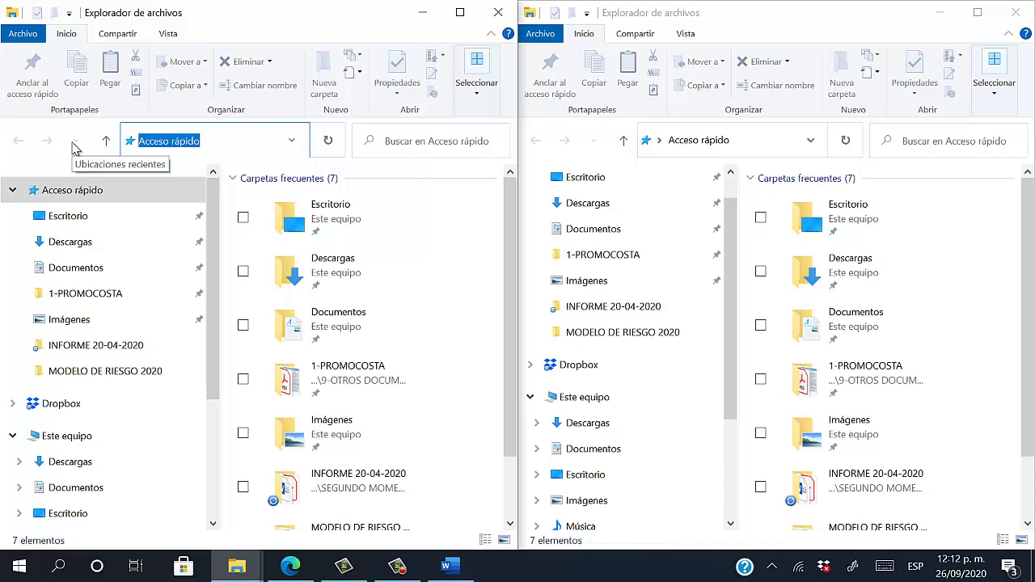
pyautogui.hotkey('ctrl', 'v')
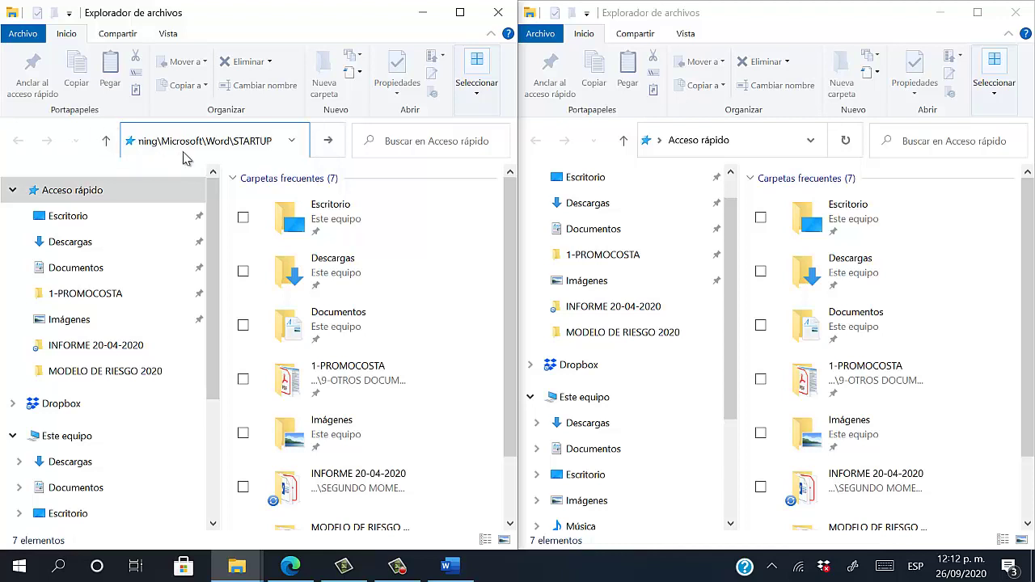
pyautogui.press('Return')
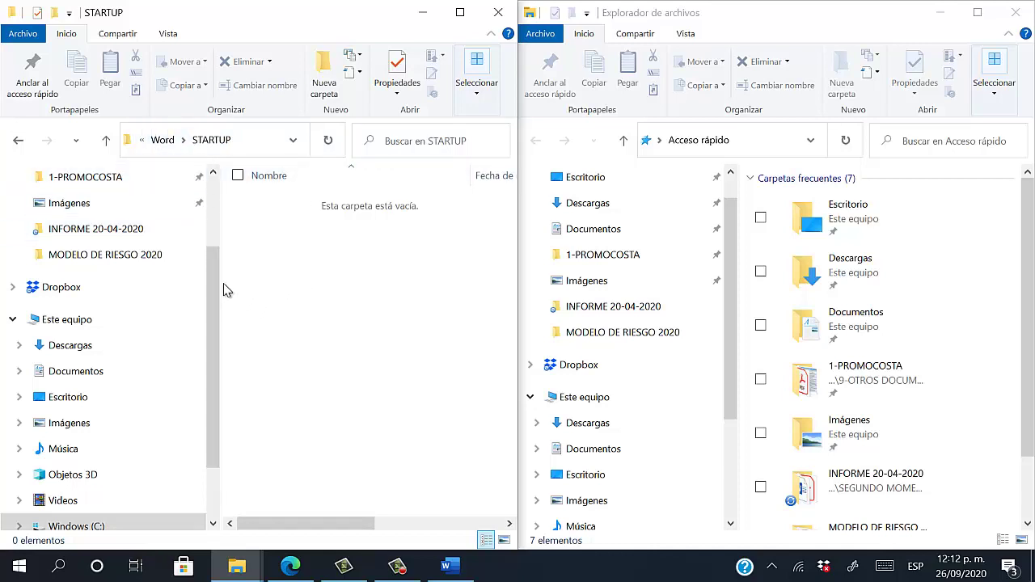
pyautogui.moveTo(212, 280); pyautogui.dragTo(149, 281)
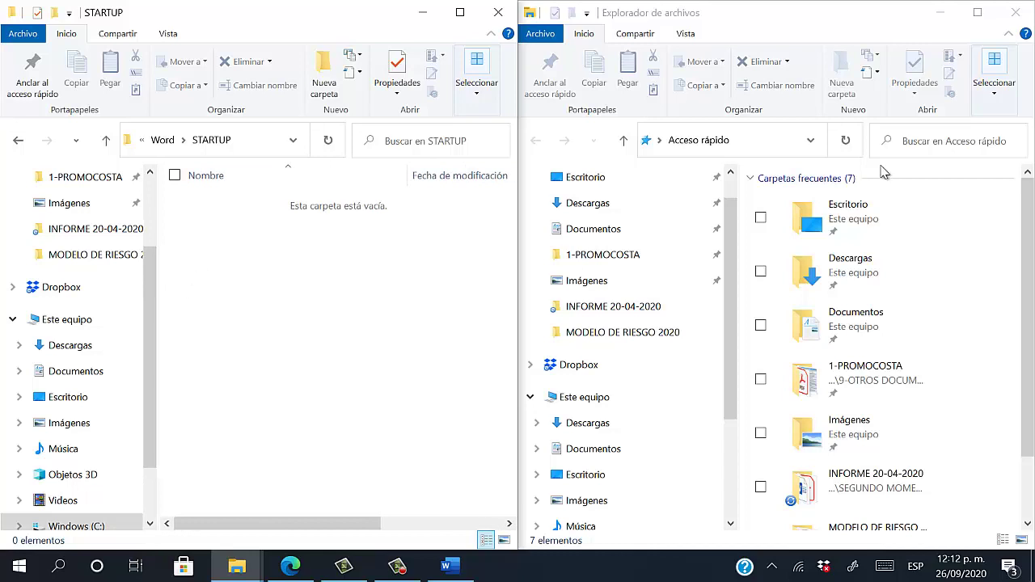
# In the right Explorer window, browse from This PC to C:\Archivos de programa (x86)
pyautogui.click(810, 32)
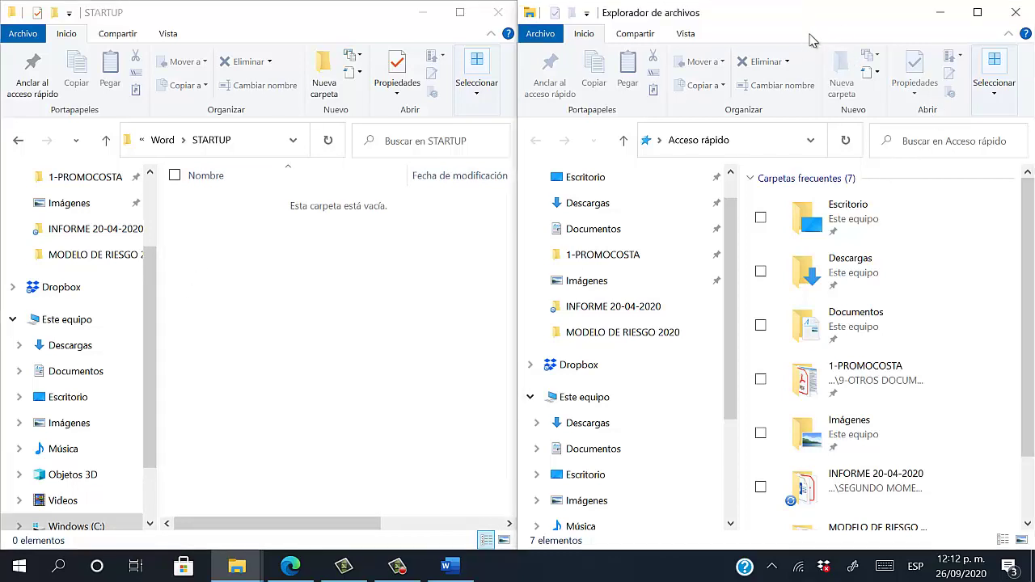
pyautogui.scroll(-1, 615, 389)
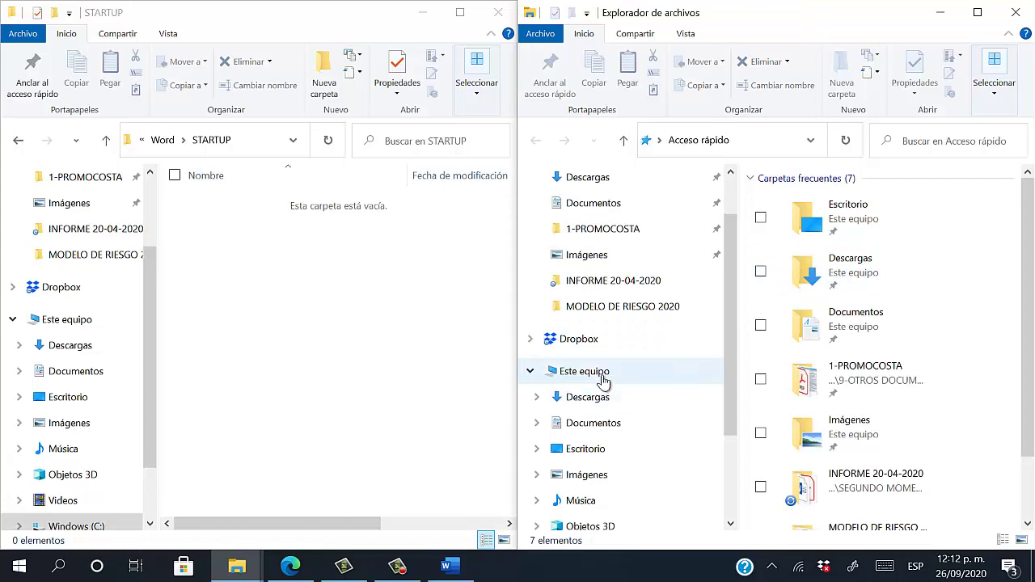
pyautogui.click(602, 377)
pyautogui.scroll(-2, 761, 364)
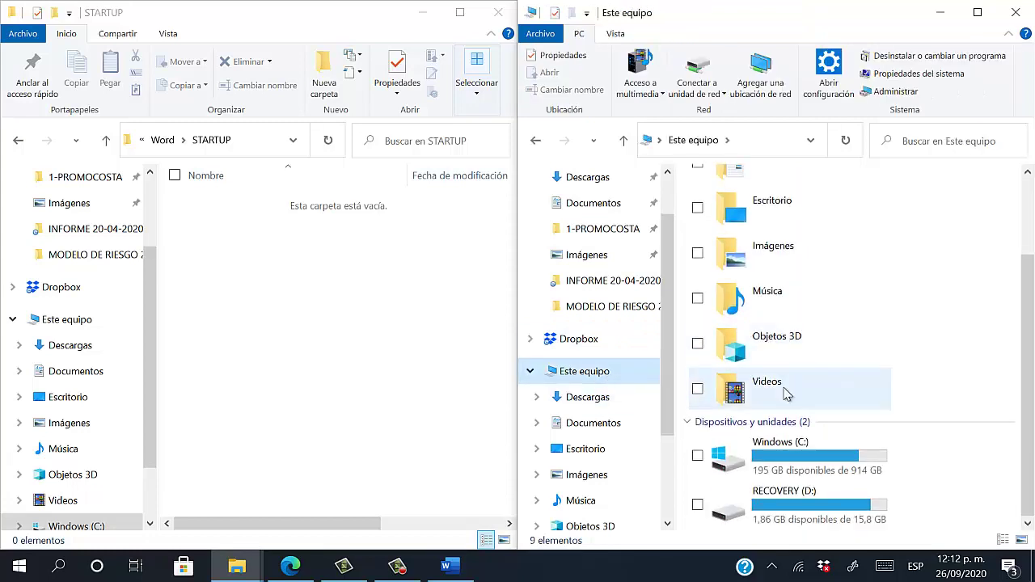
pyautogui.doubleClick(801, 461)
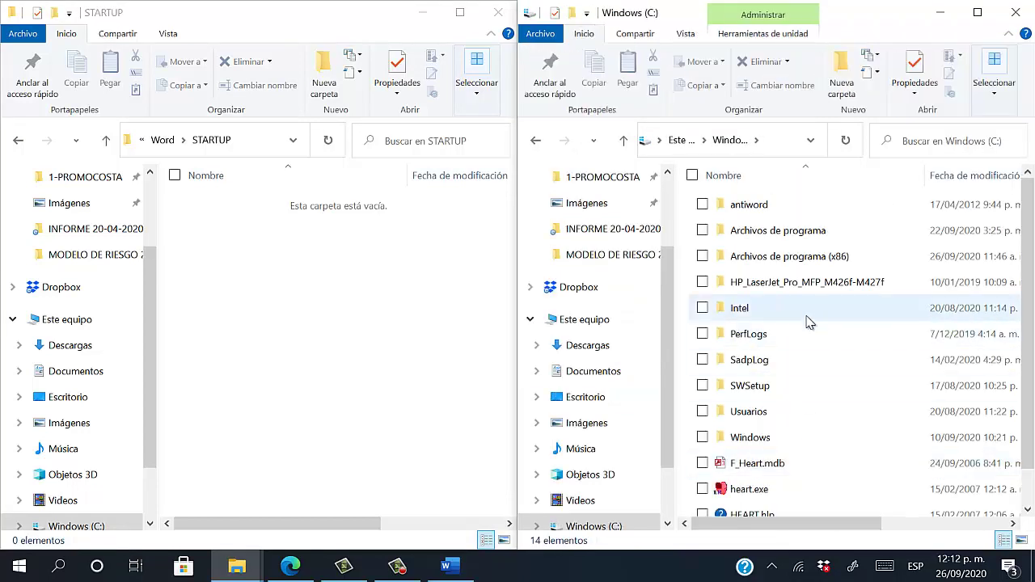
pyautogui.doubleClick(813, 267)
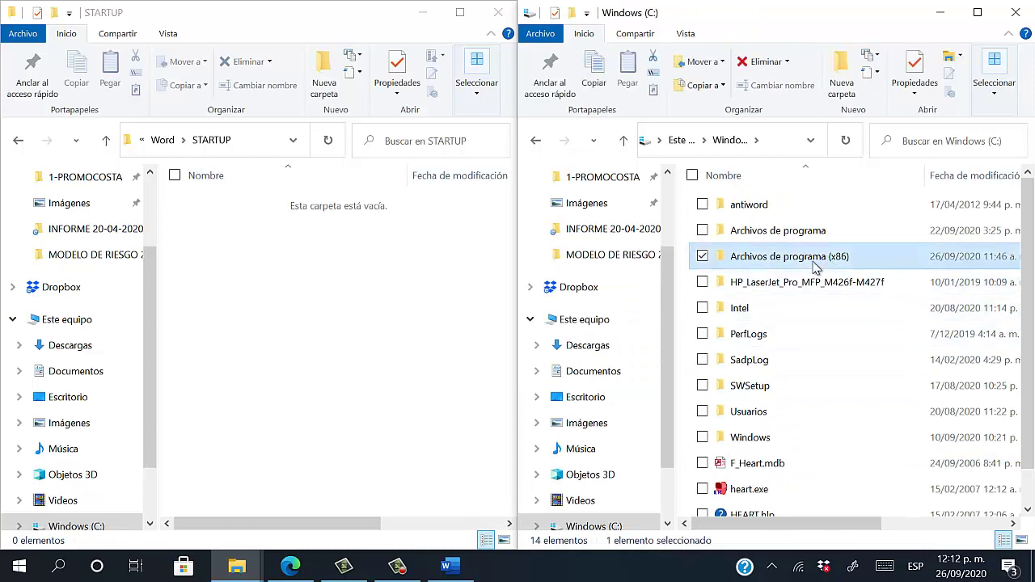
pyautogui.scroll(-8, 809, 372)
pyautogui.scroll(-1, 806, 404)
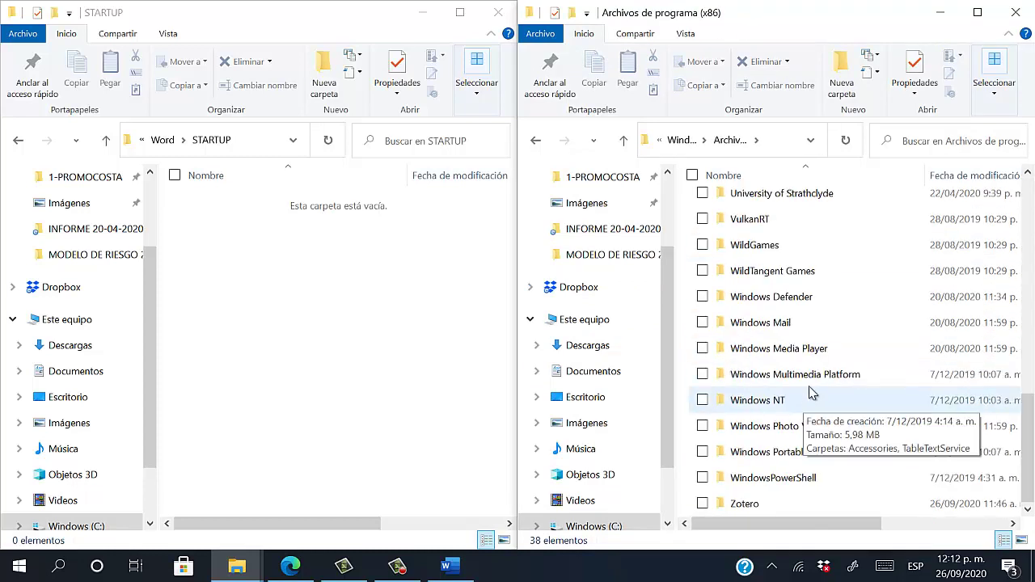
# Browse into Zotero\extensions\zoteroWinWordIntegration\install and select Zotero.dotm
pyautogui.doubleClick(759, 505)
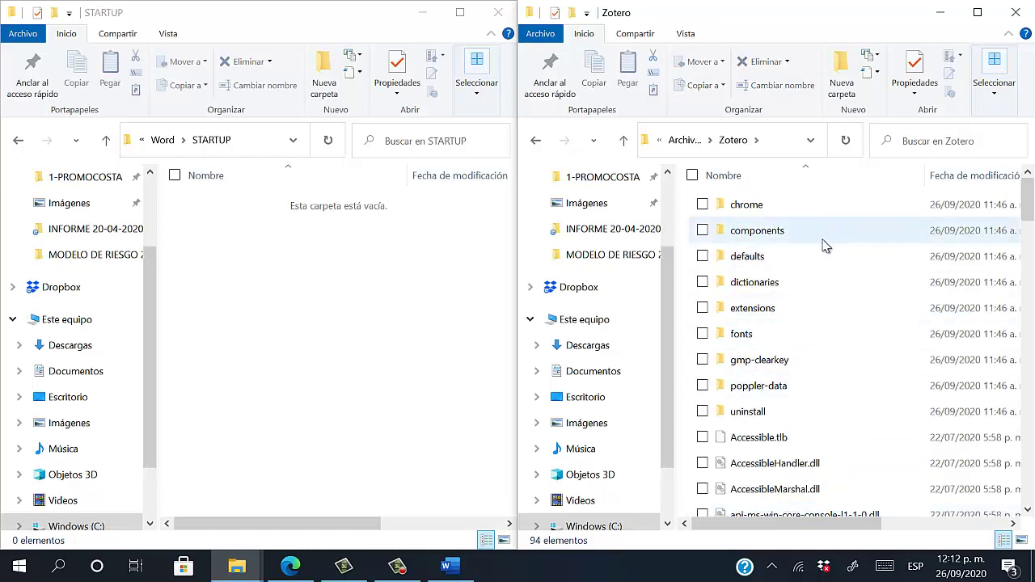
pyautogui.doubleClick(775, 315)
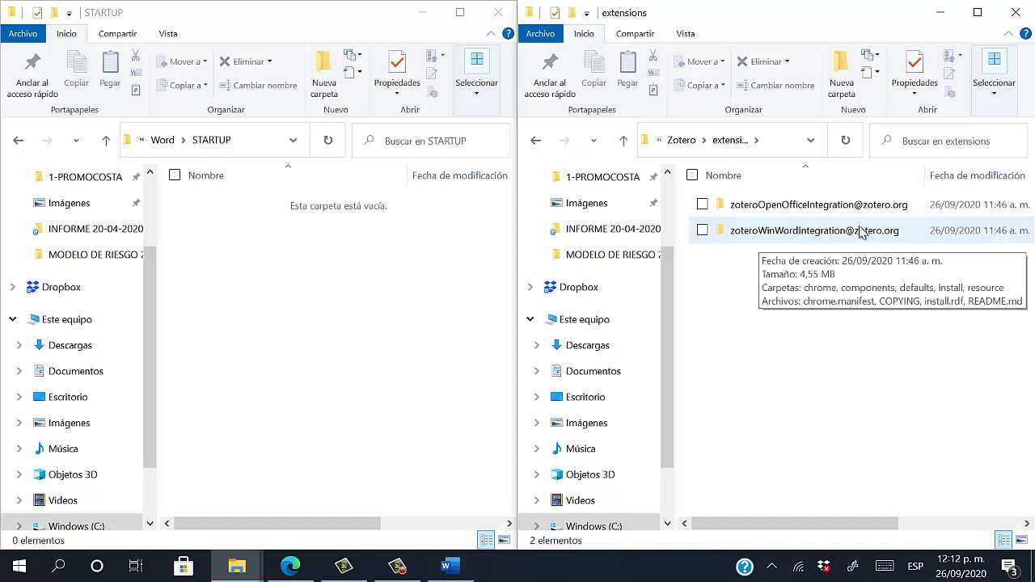
pyautogui.doubleClick(826, 234)
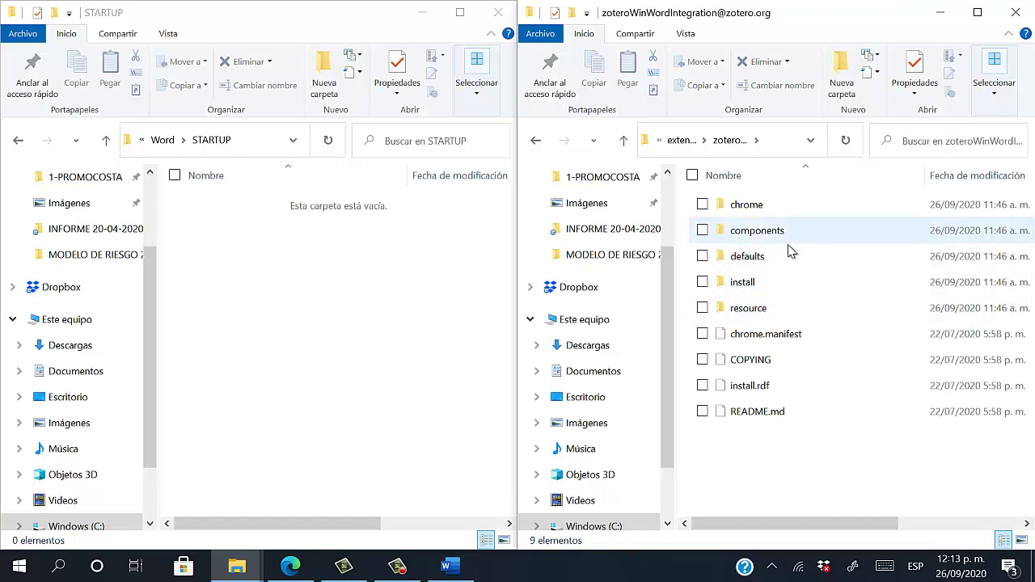
pyautogui.doubleClick(772, 309)
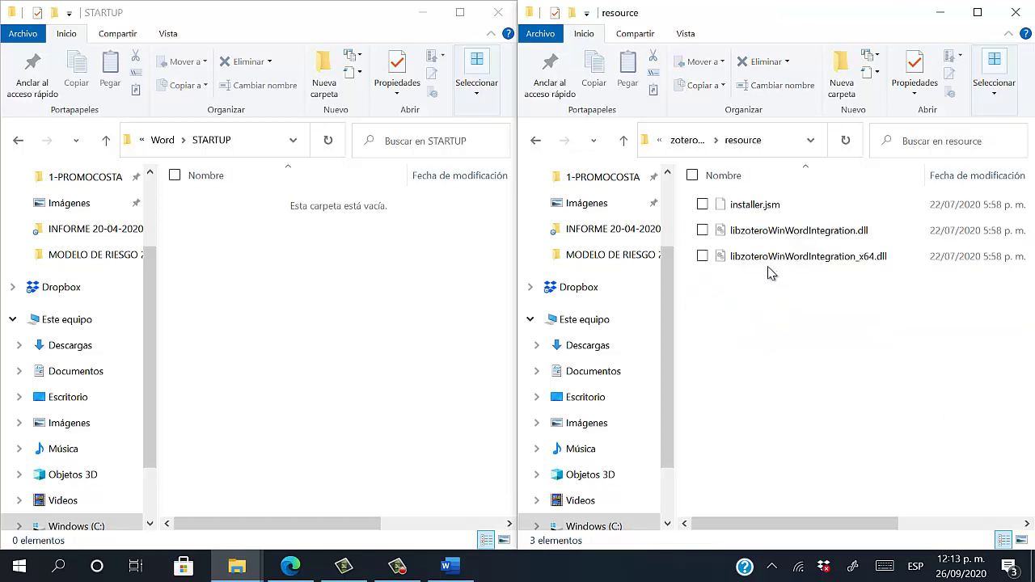
pyautogui.click(535, 140)
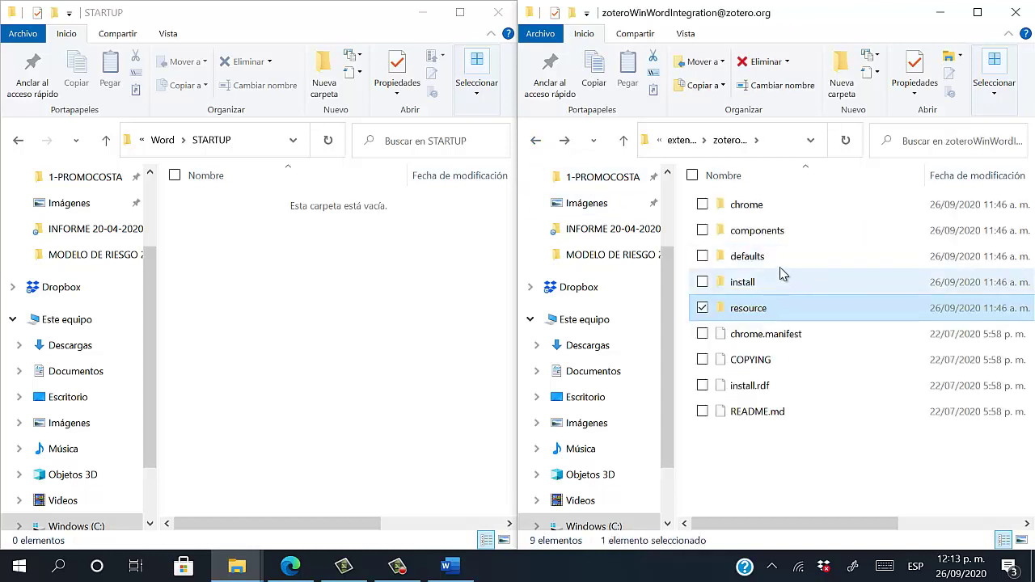
pyautogui.doubleClick(782, 292)
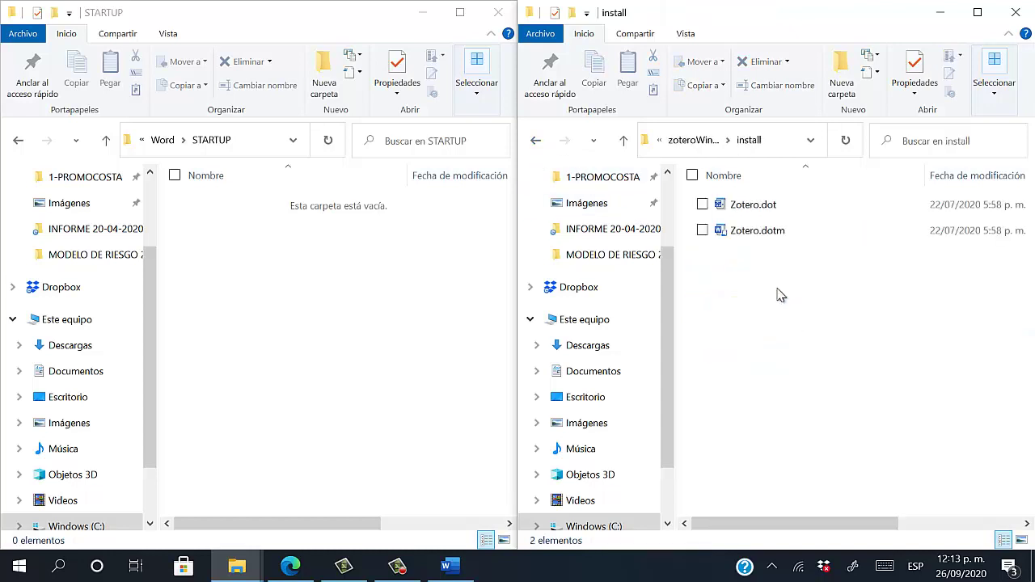
pyautogui.click(757, 236)
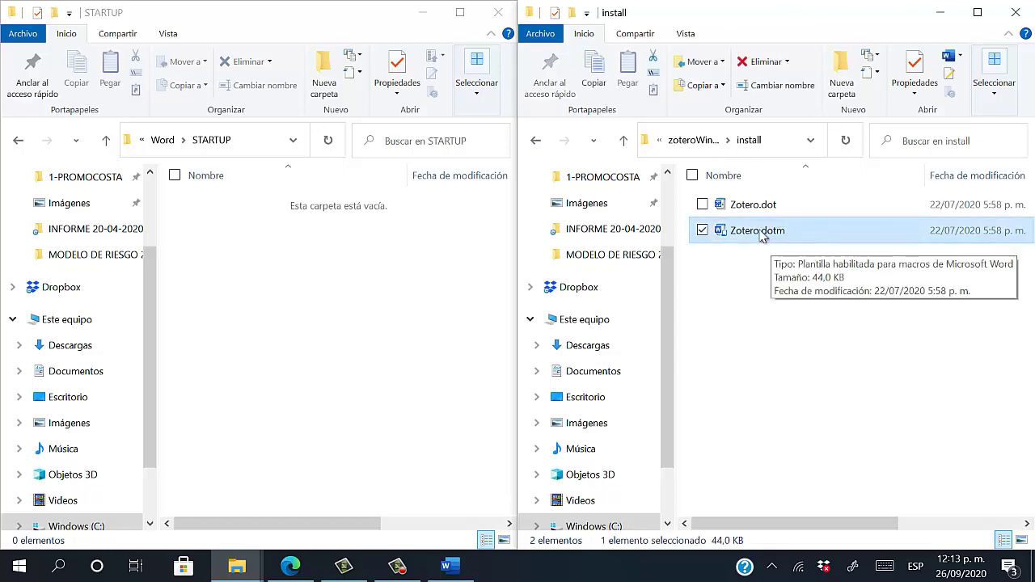
# Copy Zotero.dotm and paste it into Word's STARTUP folder
pyautogui.rightClick(761, 234)
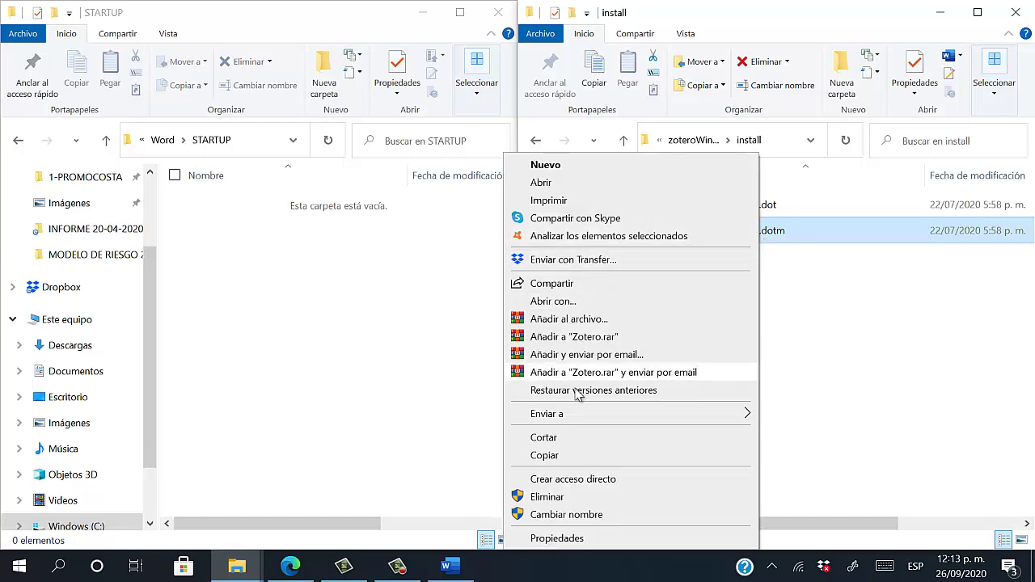
pyautogui.click(581, 457)
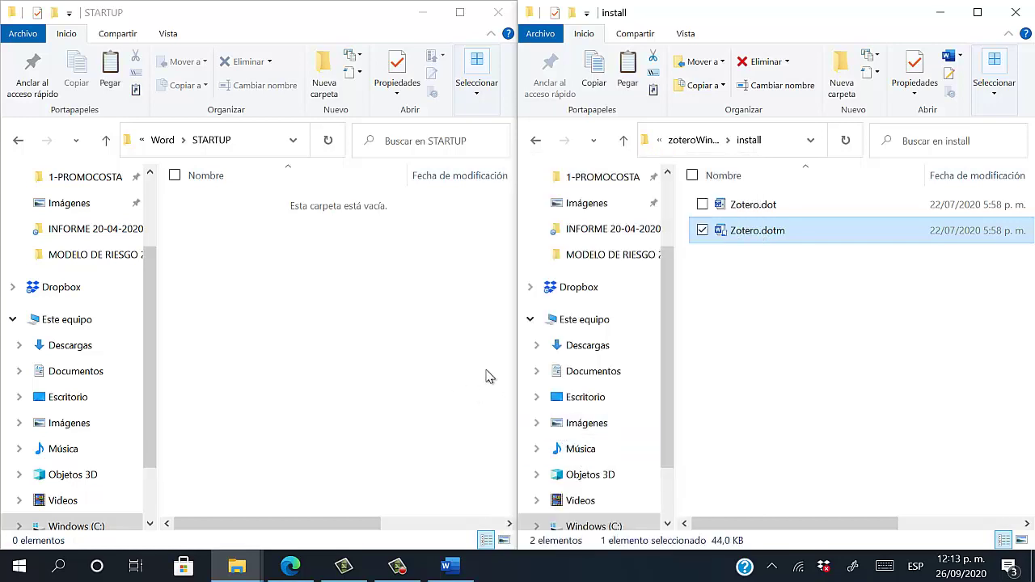
pyautogui.click(287, 291)
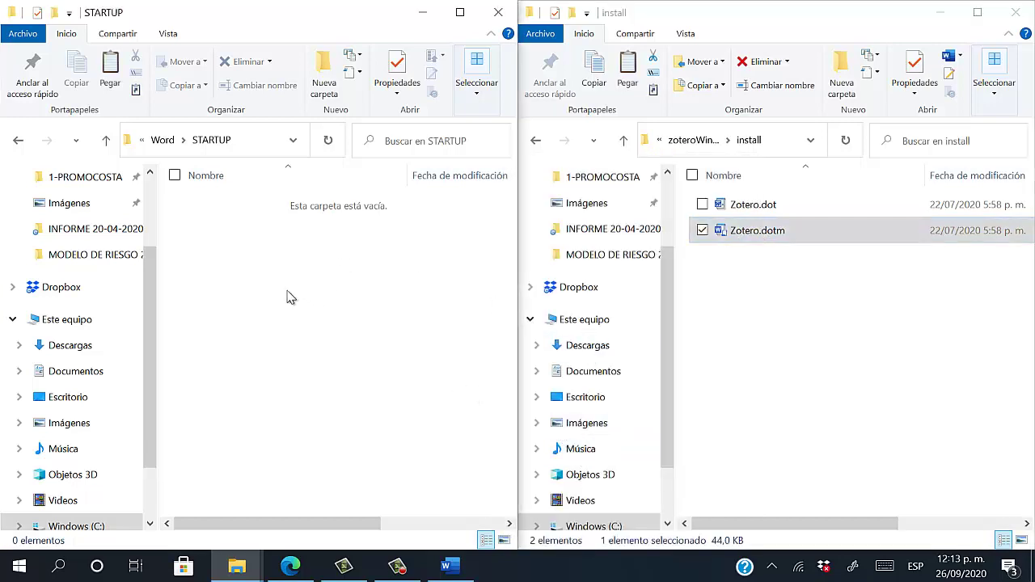
pyautogui.rightClick(240, 275)
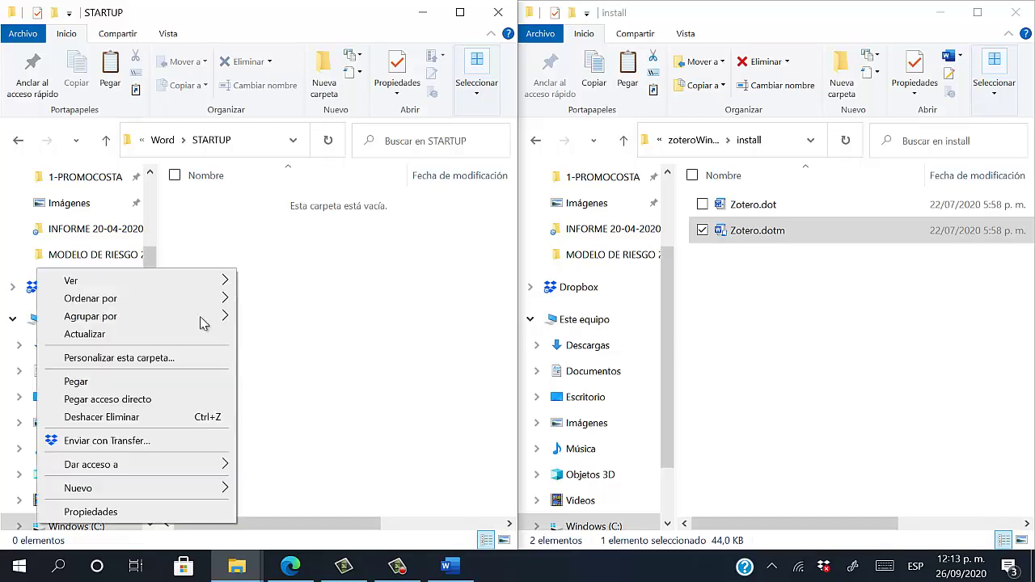
pyautogui.click(128, 380)
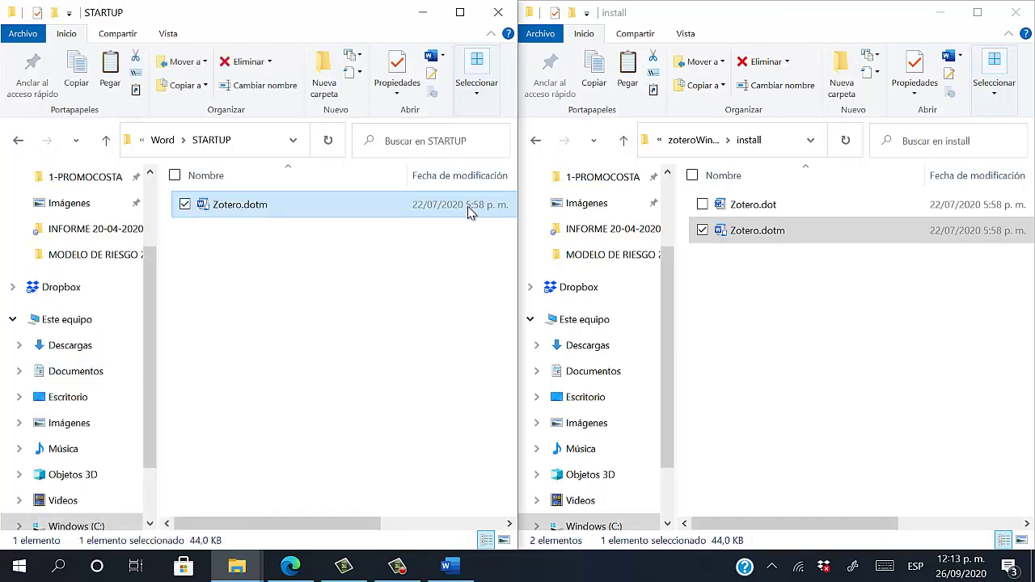
# Close both Explorer windows, the Word Options dialogs, and Word
pyautogui.click(502, 15)
pyautogui.click(1016, 13)
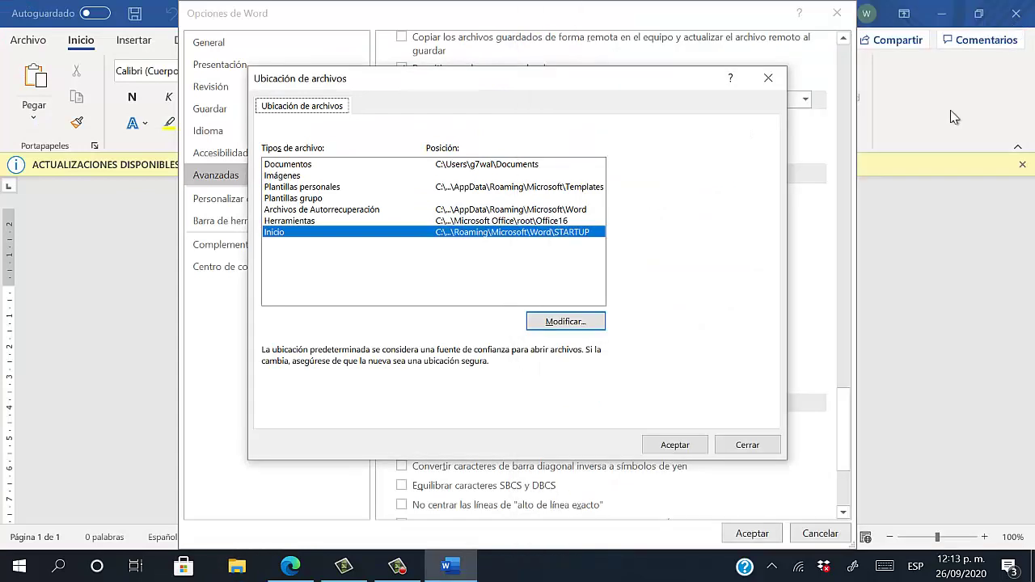
pyautogui.click(471, 569)
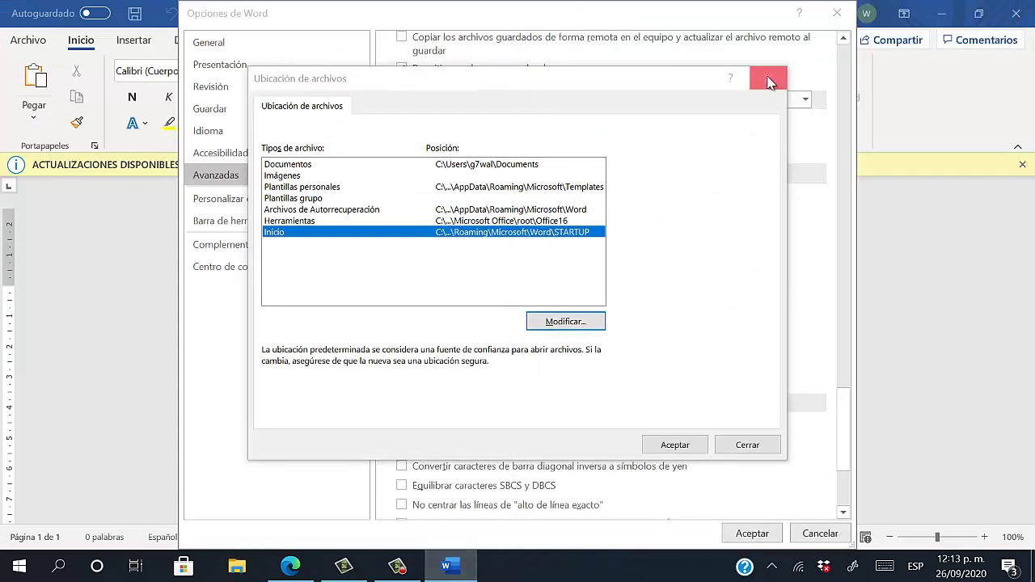
pyautogui.click(768, 78)
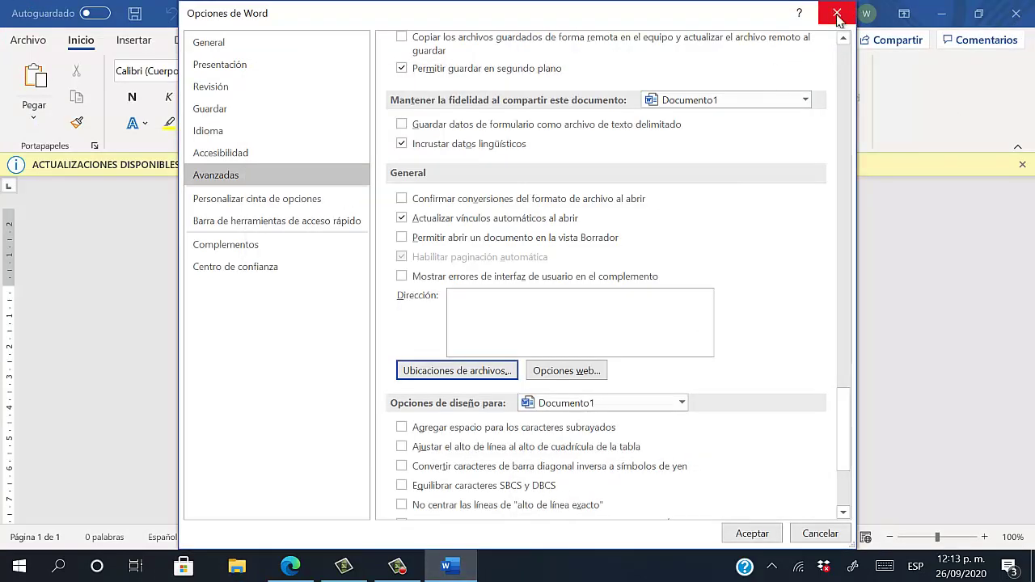
pyautogui.click(838, 14)
pyautogui.click(1017, 13)
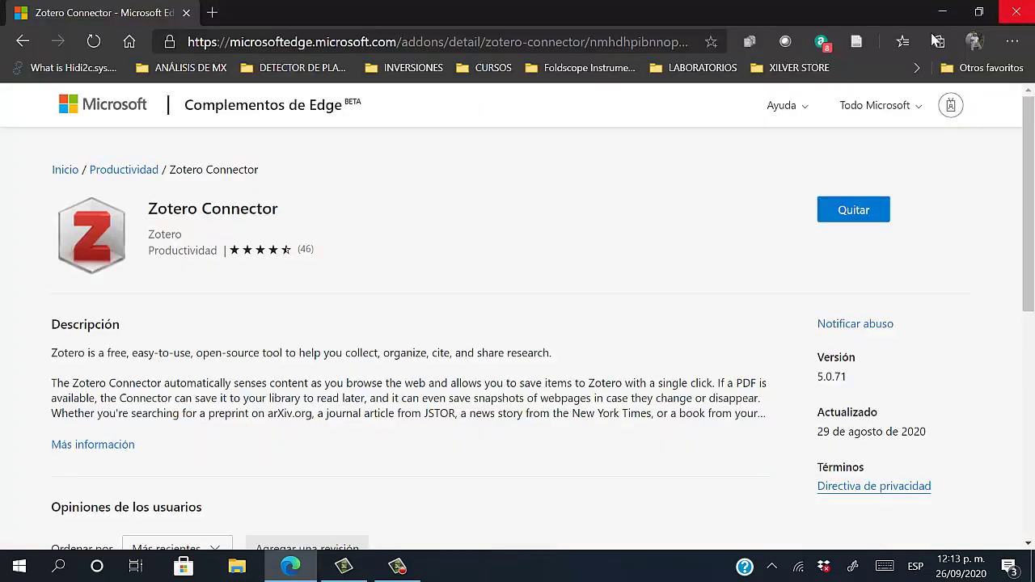
# Launch Word by searching 'word' in Windows search
pyautogui.click(98, 564)
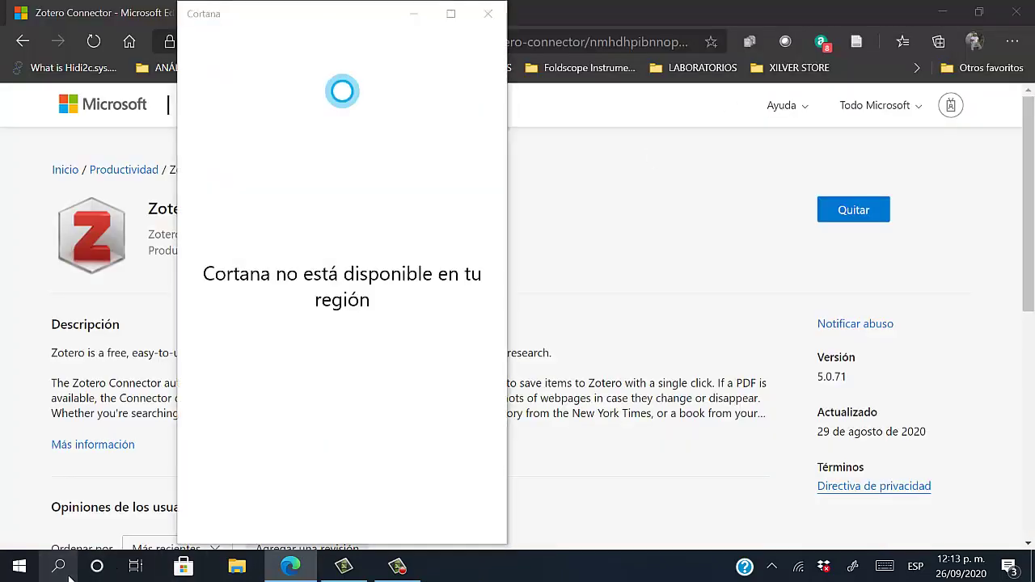
pyautogui.click(69, 573)
pyautogui.write('word')
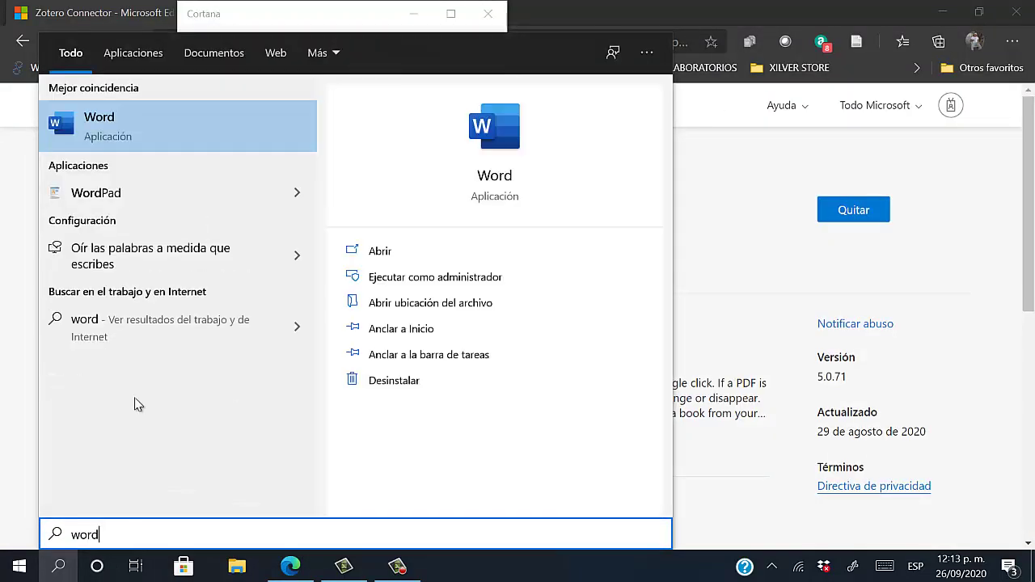
pyautogui.click(162, 149)
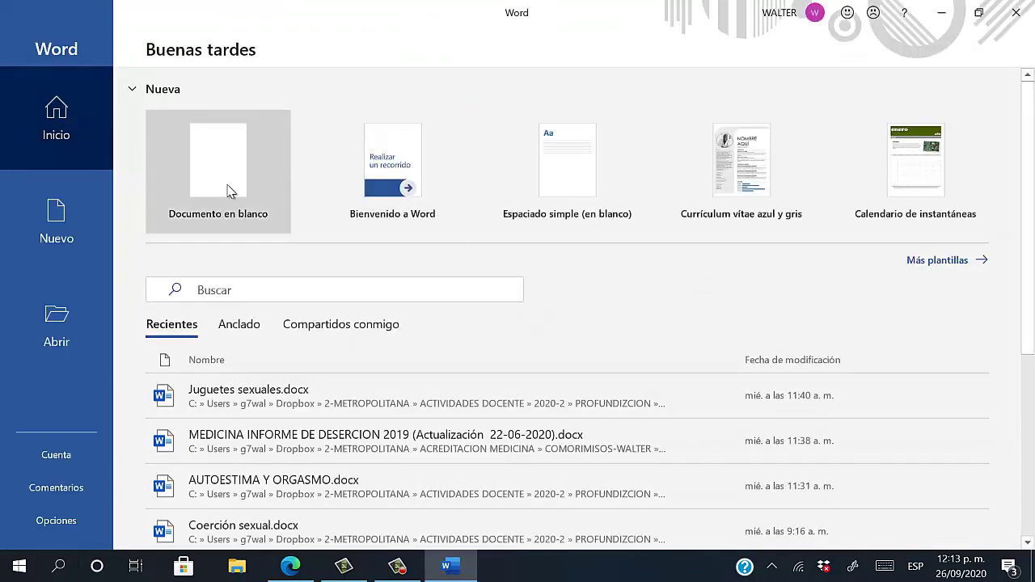
# Start a blank document, dismiss the updates notice, and show the Zotero ribbon tab
pyautogui.click(228, 190)
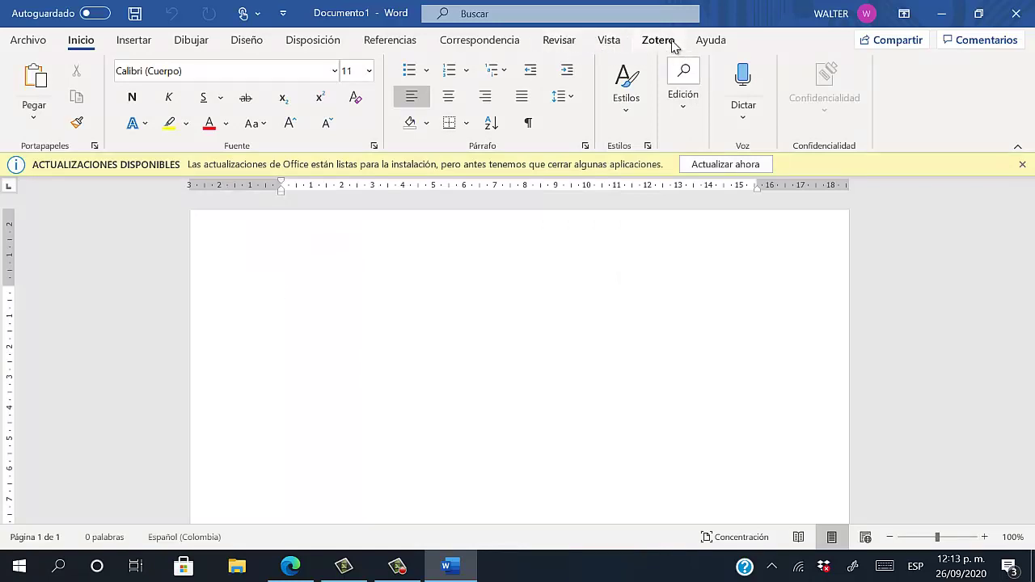
pyautogui.click(1022, 165)
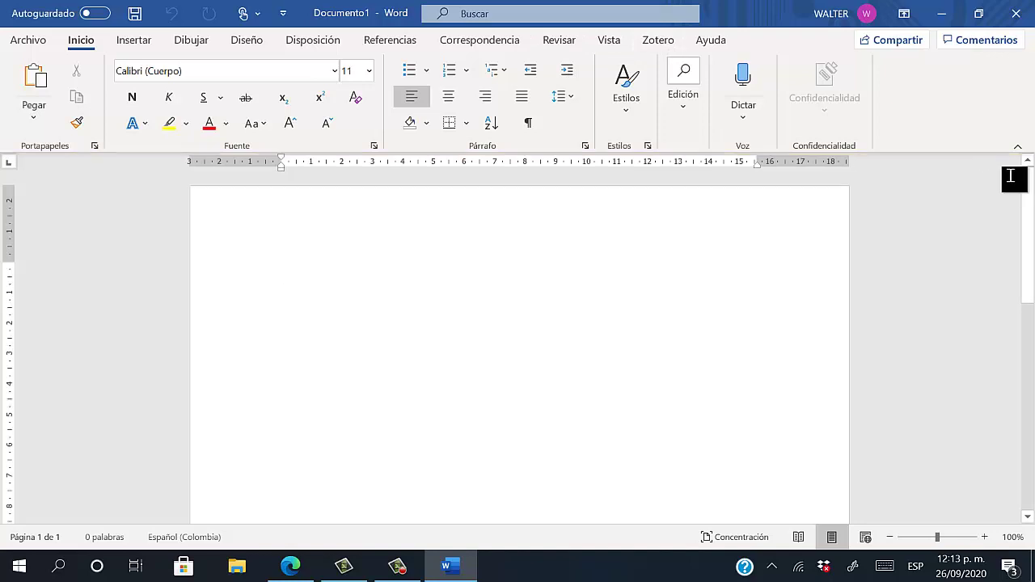
pyautogui.click(659, 40)
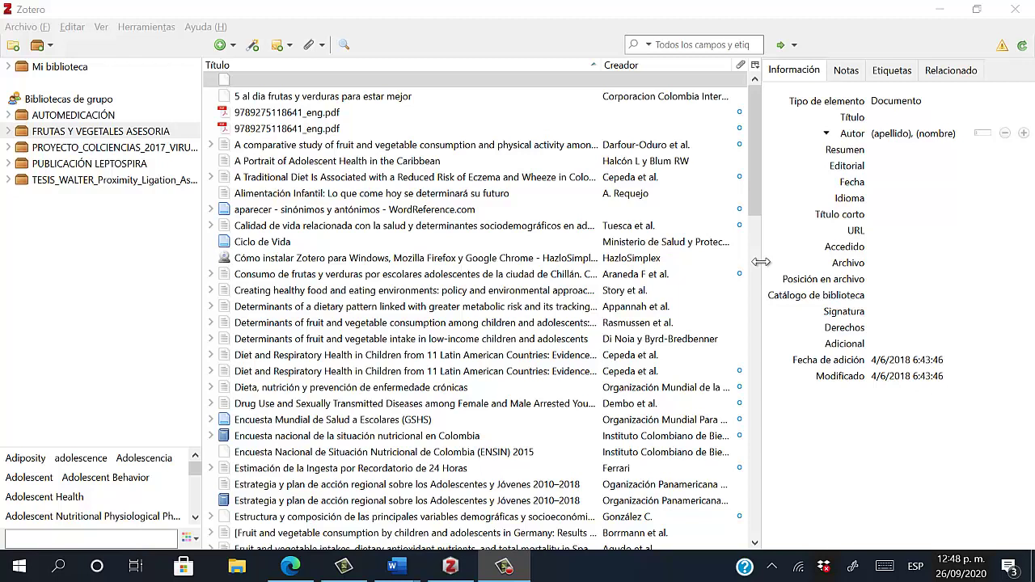
# Restart Zotero from the desktop icon, select Mi biblioteca, and start a New Collection
pyautogui.click(343, 6)
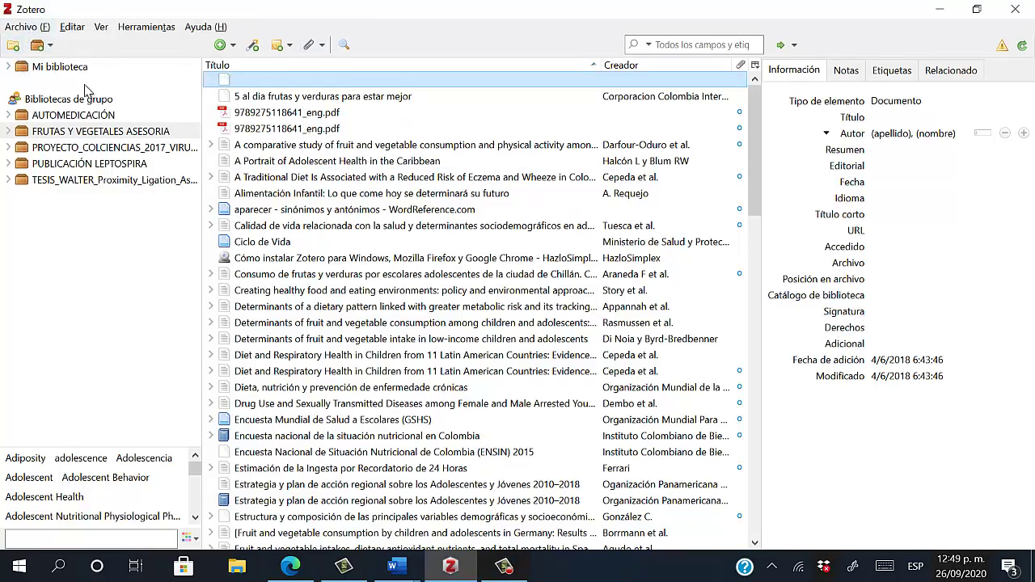
pyautogui.click(1015, 9)
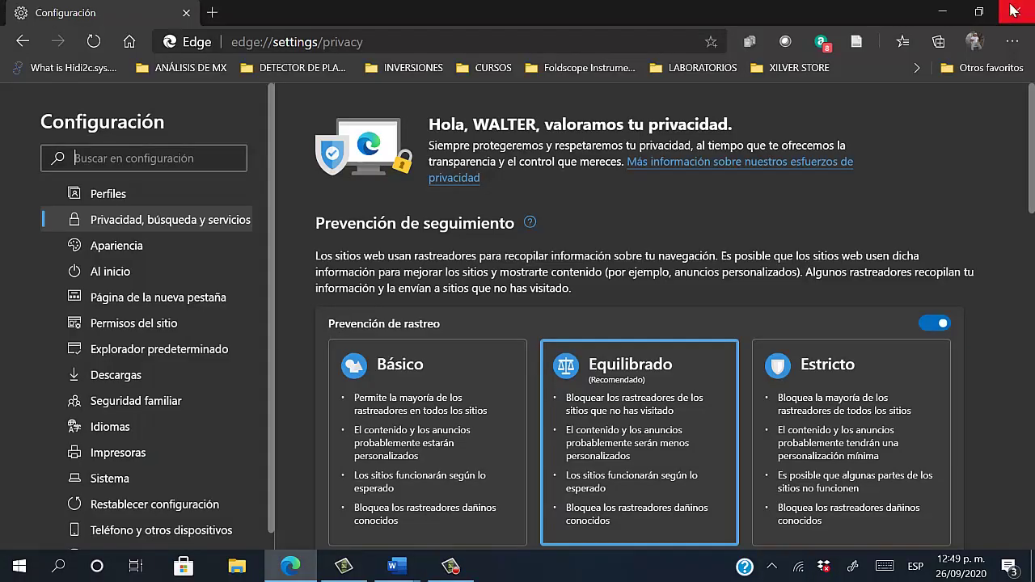
pyautogui.click(1033, 573)
pyautogui.doubleClick(579, 290)
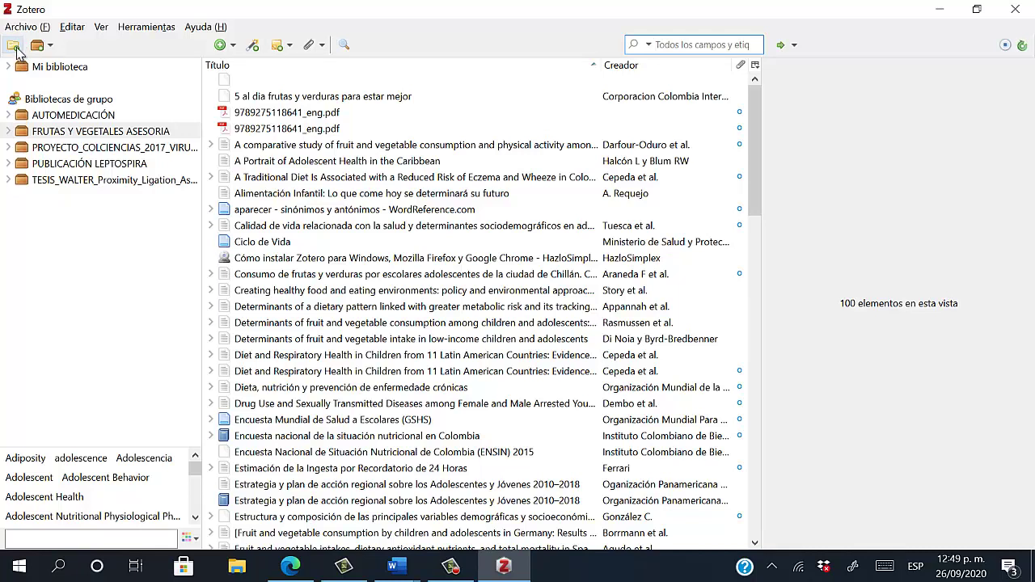
pyautogui.click(58, 68)
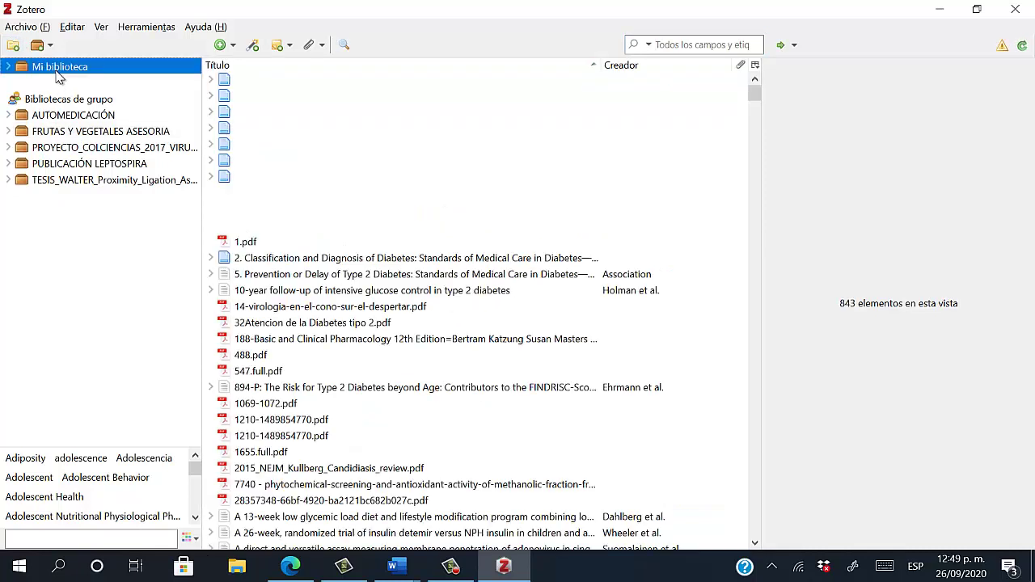
pyautogui.click(15, 49)
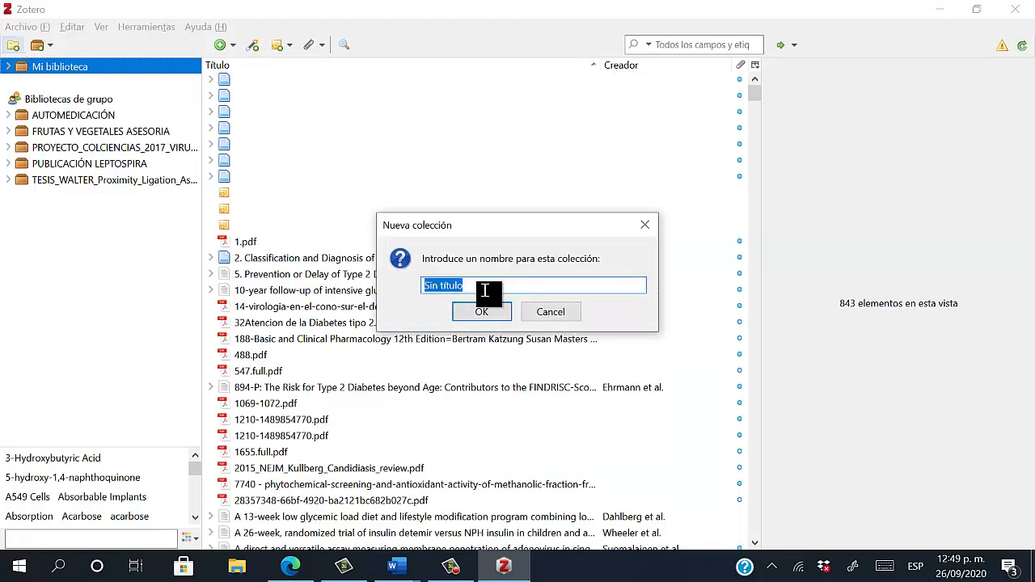
# Name the new collection DMT2-INSULINA, confirm it, and open it
pyautogui.write('DMT2-INSULINA')
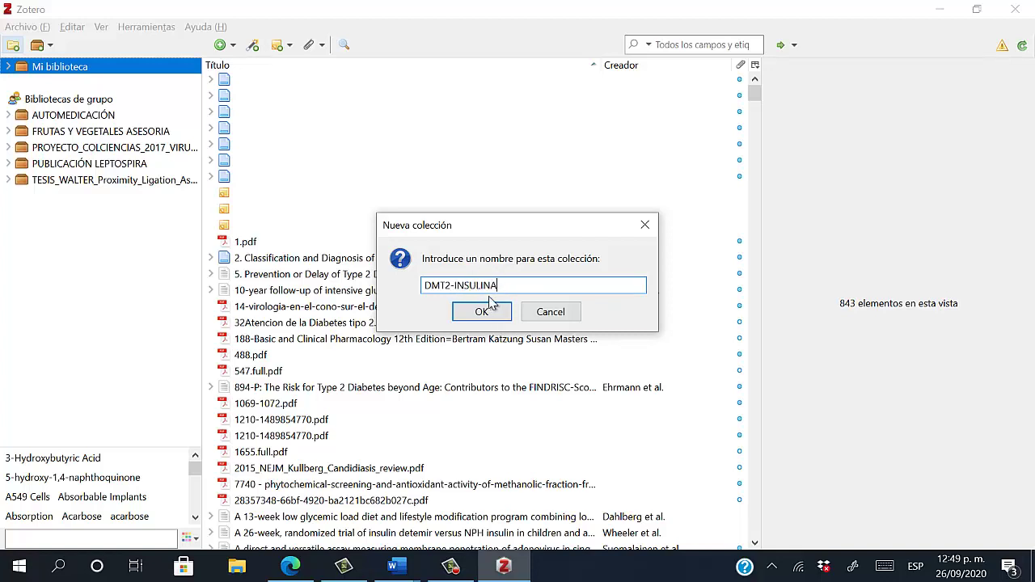
pyautogui.click(482, 314)
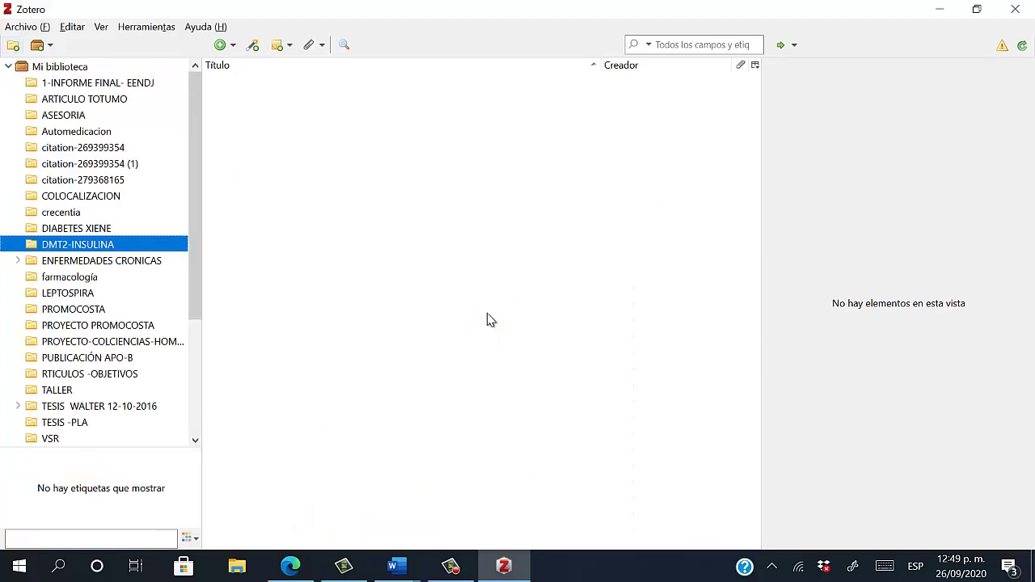
pyautogui.click(65, 68)
pyautogui.click(83, 246)
pyautogui.click(83, 277)
pyautogui.click(75, 249)
# Compare ENFERMEDADES CRONICAS, COLOCALIZACION and other collections, ending on the empty DMT2-INSULINA
pyautogui.click(63, 69)
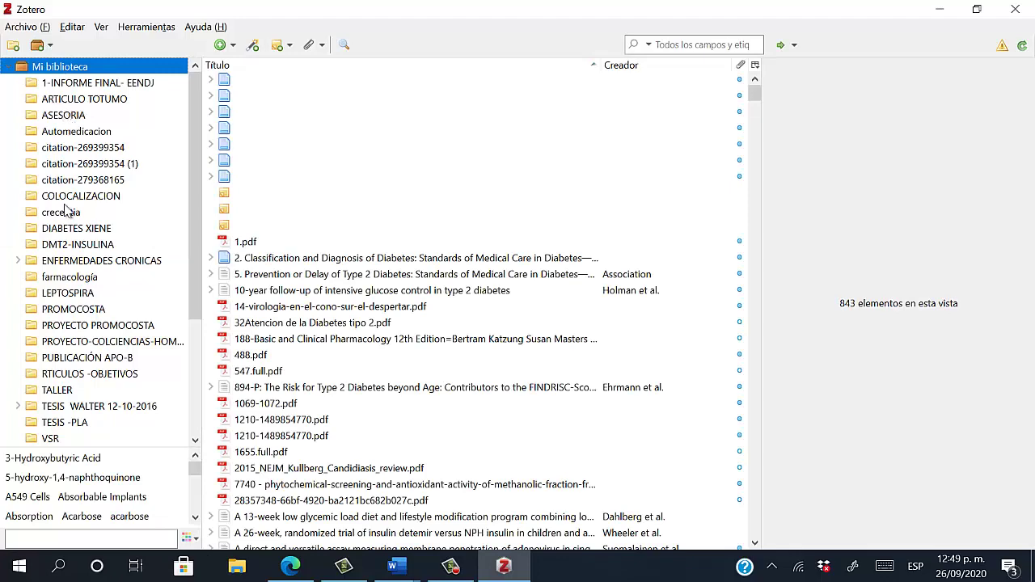
pyautogui.click(49, 261)
pyautogui.click(81, 197)
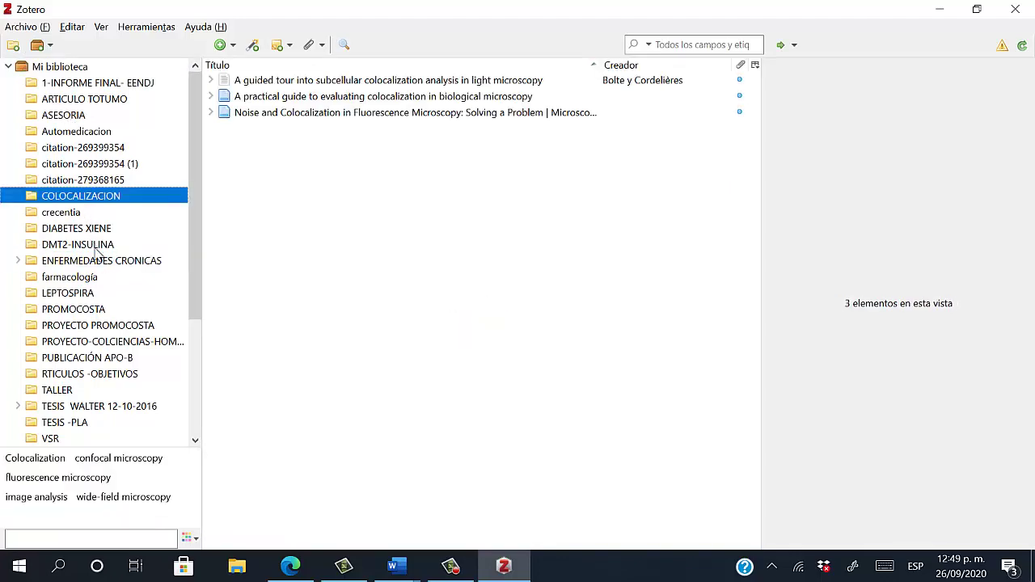
pyautogui.click(103, 246)
pyautogui.click(113, 84)
pyautogui.click(85, 68)
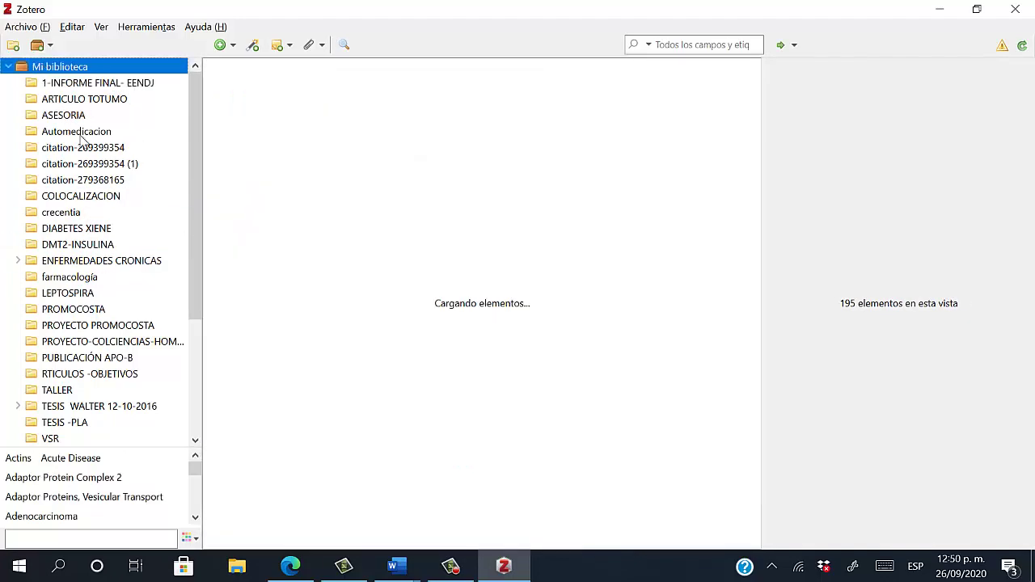
pyautogui.click(77, 246)
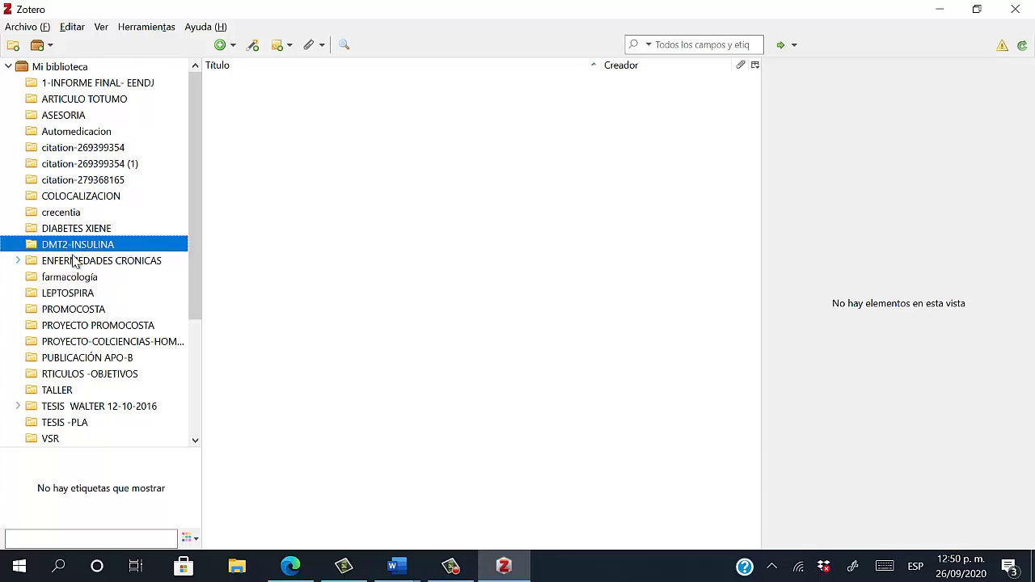
pyautogui.click(80, 202)
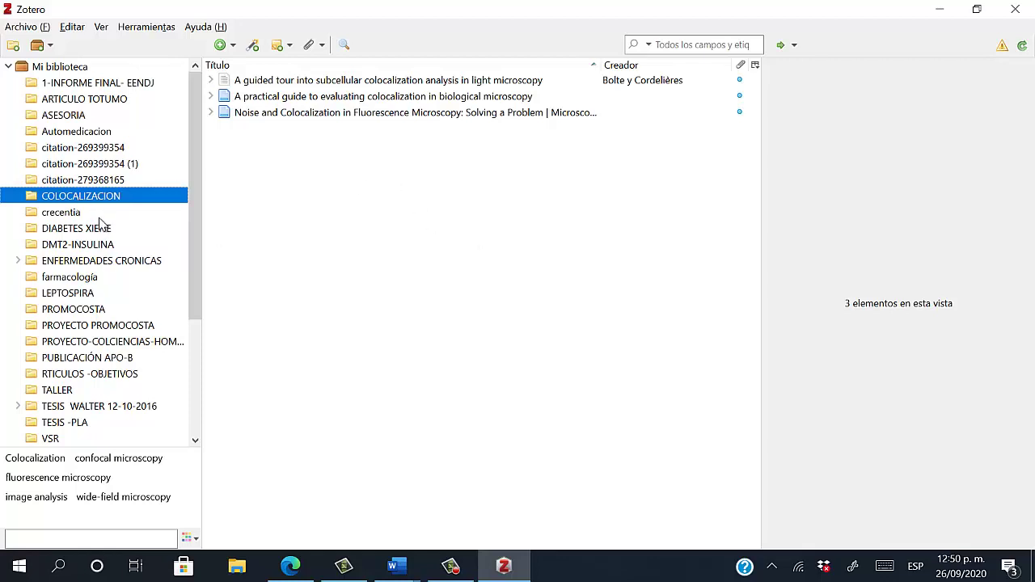
pyautogui.click(65, 247)
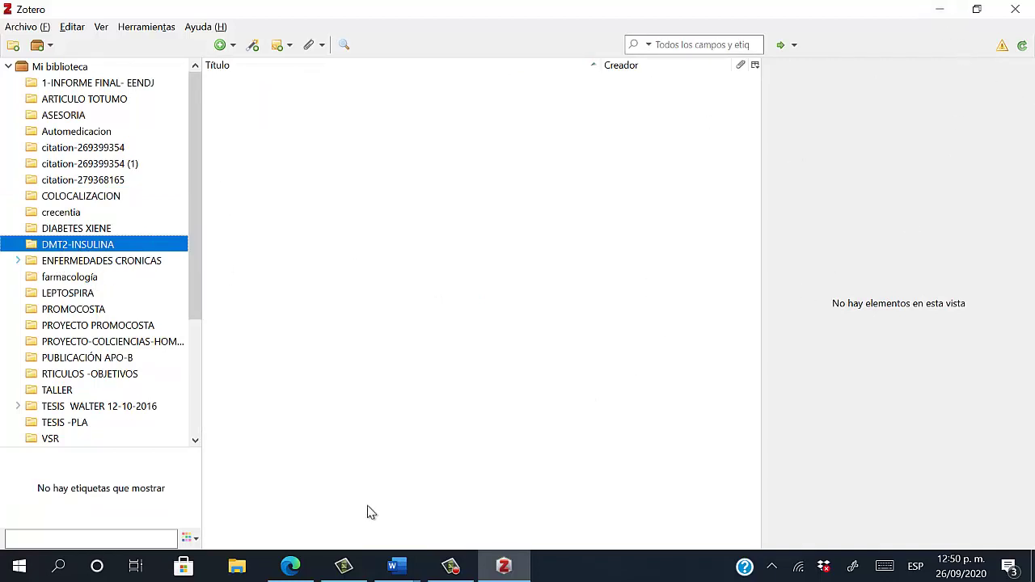
# In Edge, search for PUBMED and open pubmed.ncbi.nlm.nih.gov
pyautogui.click(293, 569)
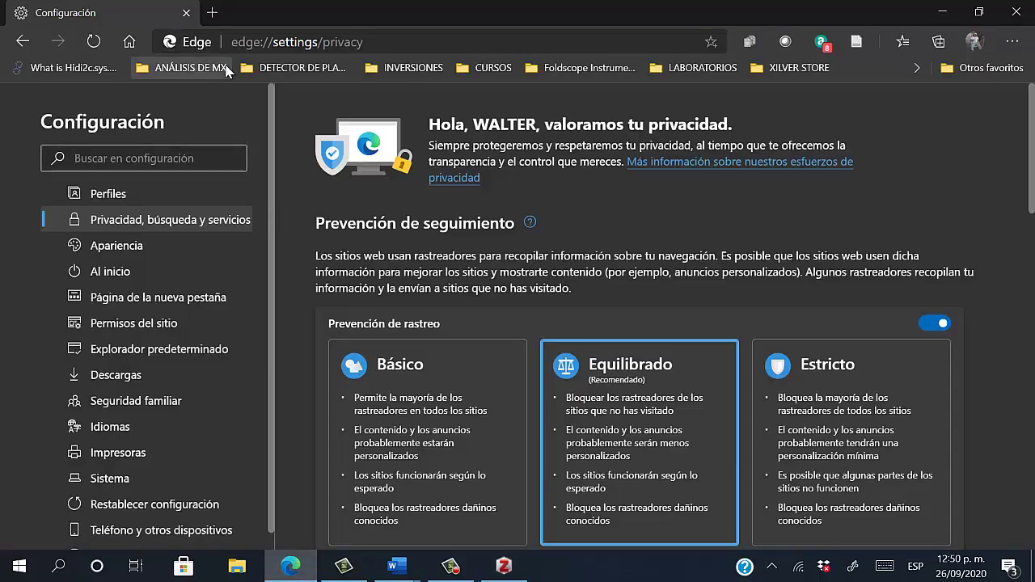
pyautogui.click(348, 41)
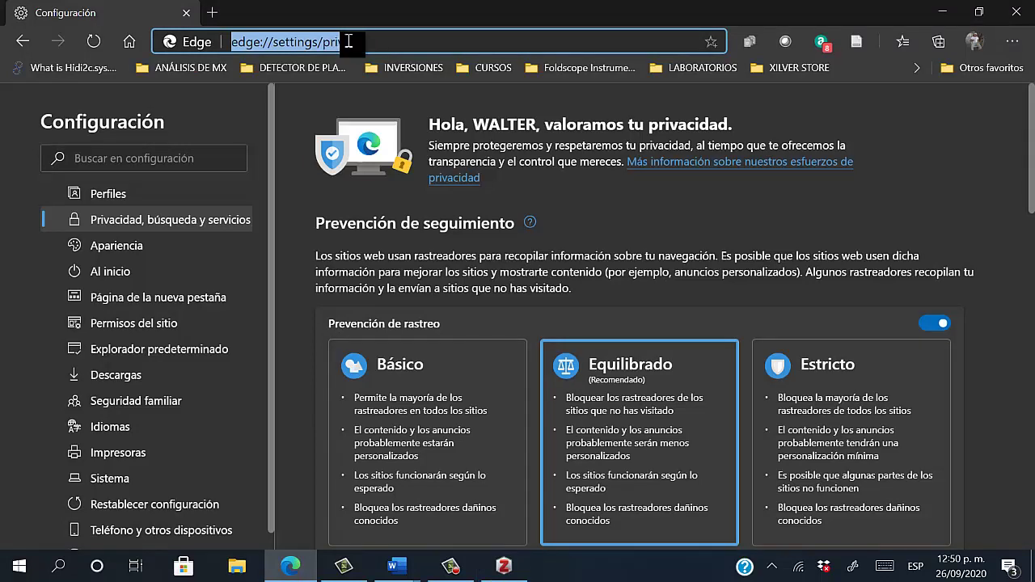
pyautogui.write('PUBMED')
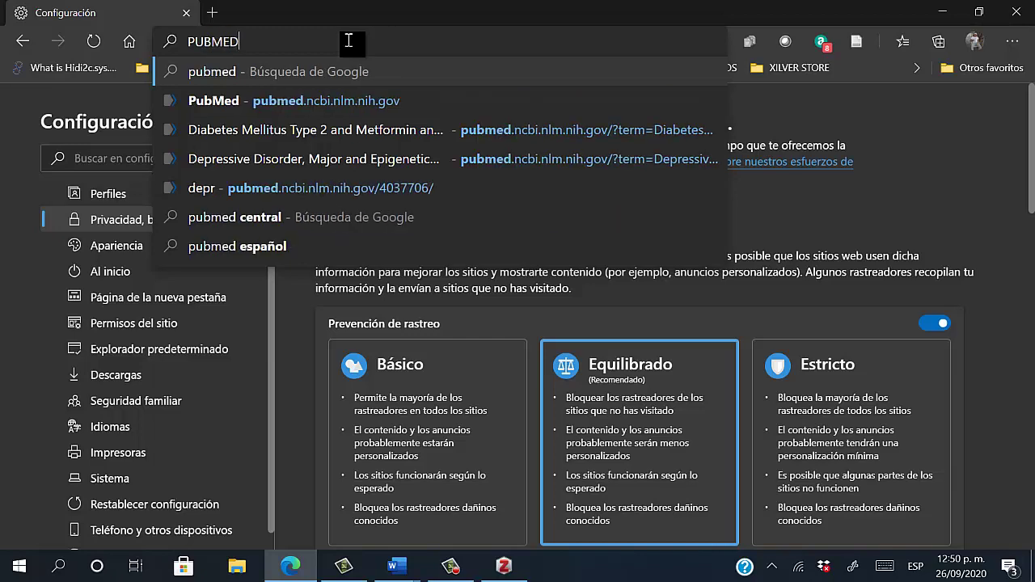
pyautogui.click(320, 73)
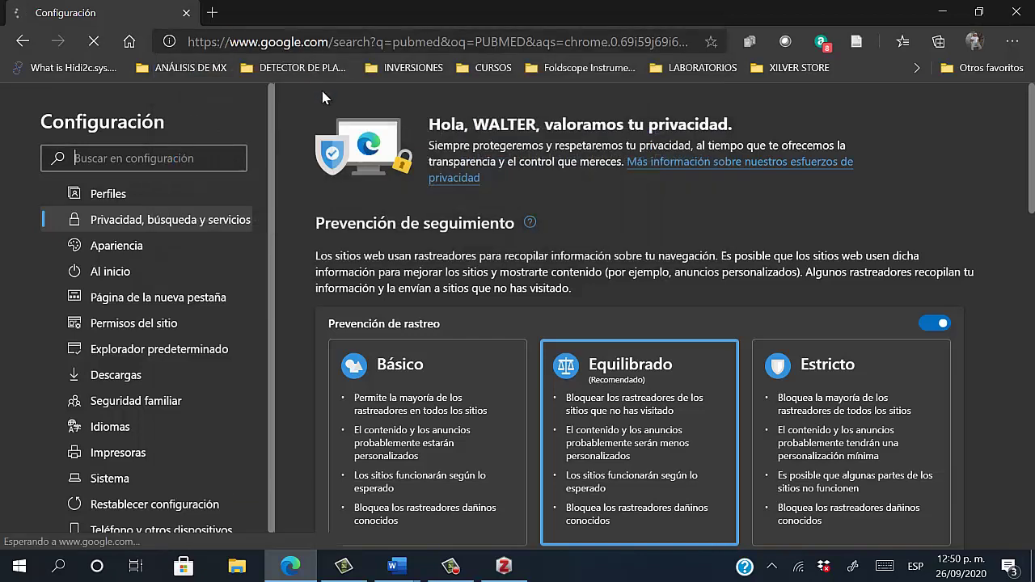
pyautogui.click(171, 254)
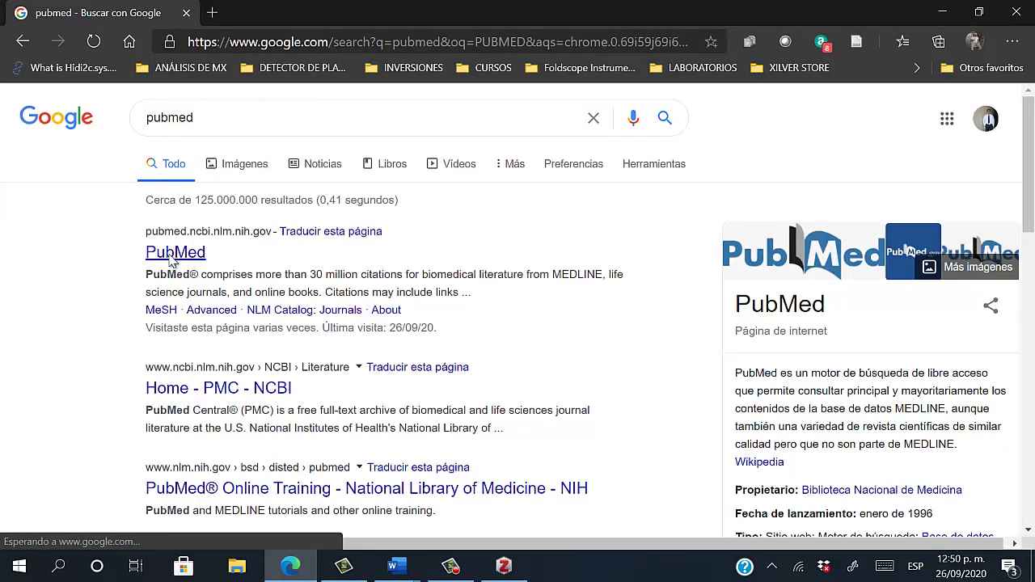
pyautogui.scroll(-1, 677, 293)
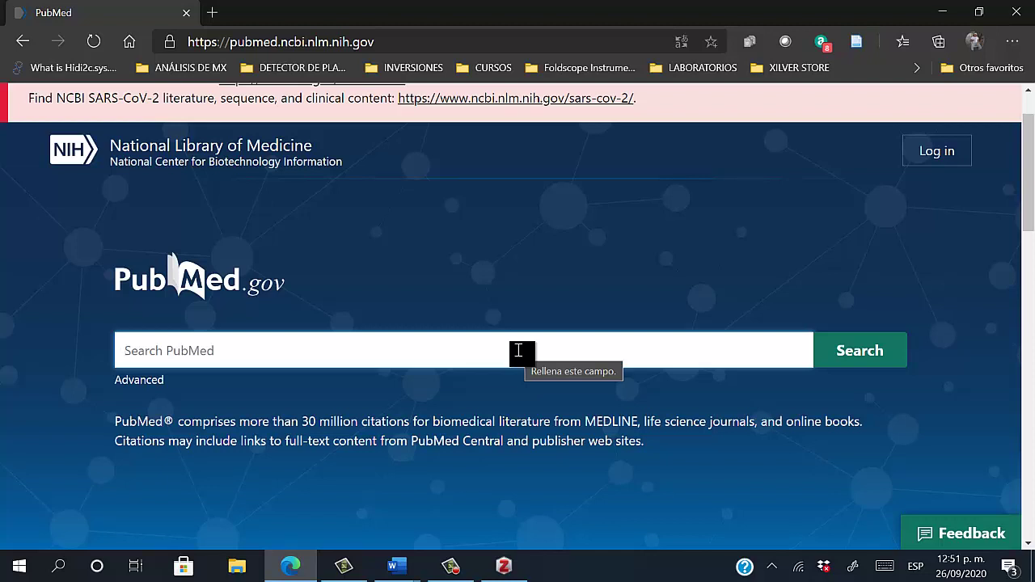
# Enter the query 'Diabetes type 2' in the PubMed search box and run it
pyautogui.click(518, 350)
pyautogui.write('Dy')
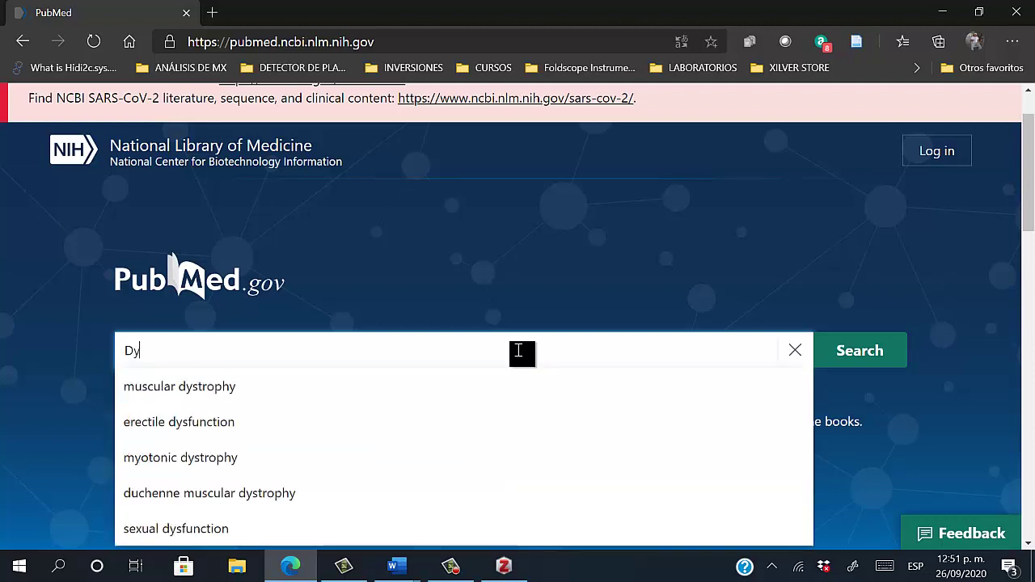
pyautogui.press('BackSpace')
pyautogui.write('ib')
pyautogui.press('BackSpace')
pyautogui.write('a')
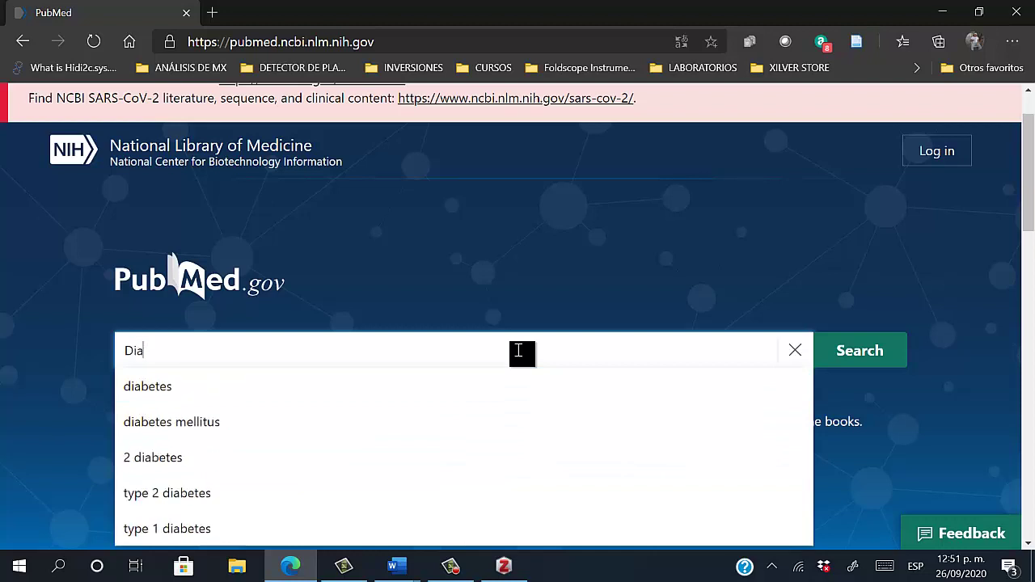
pyautogui.write('bete')
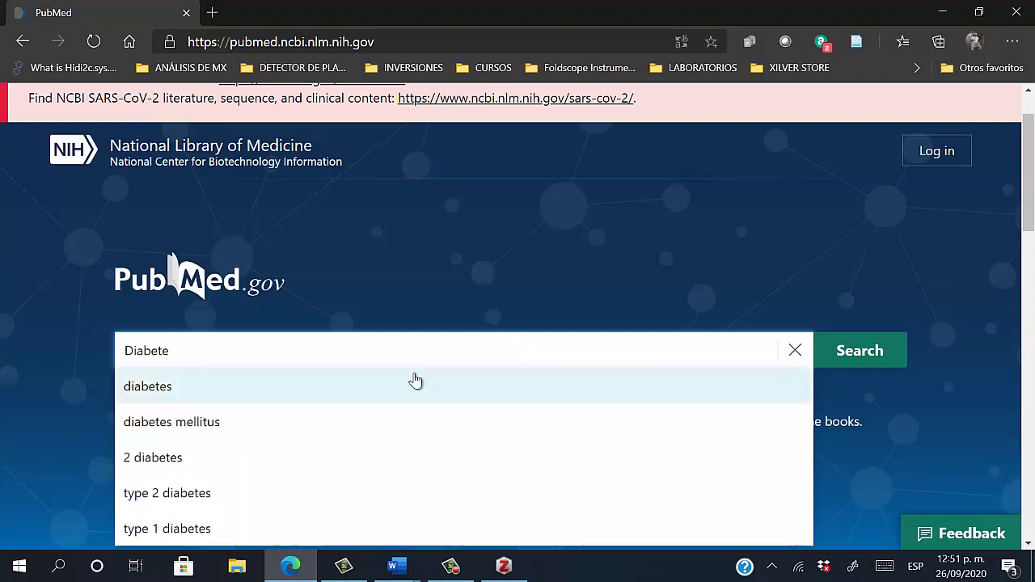
pyautogui.scroll(-1, 358, 368)
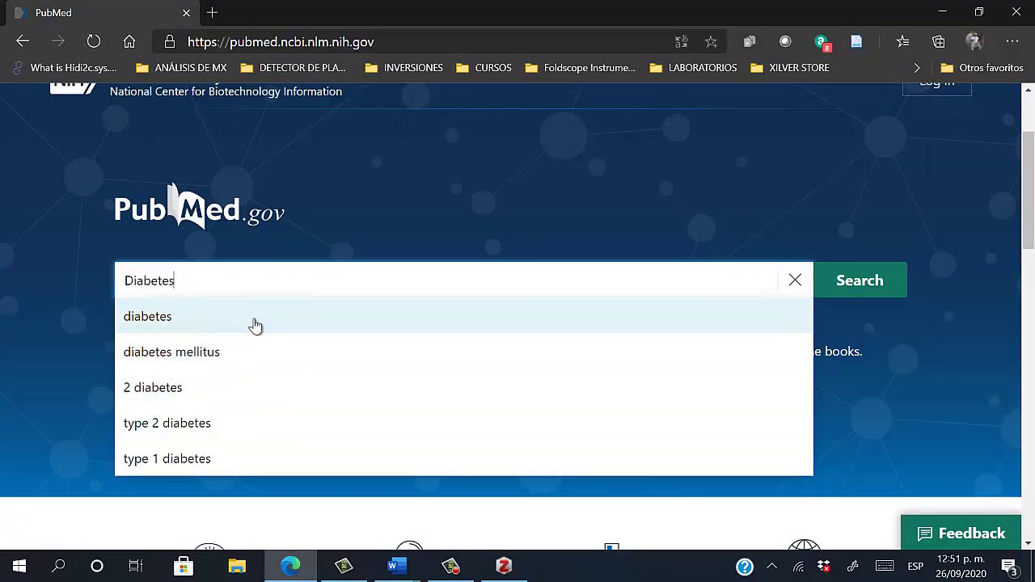
pyautogui.write('yoe')
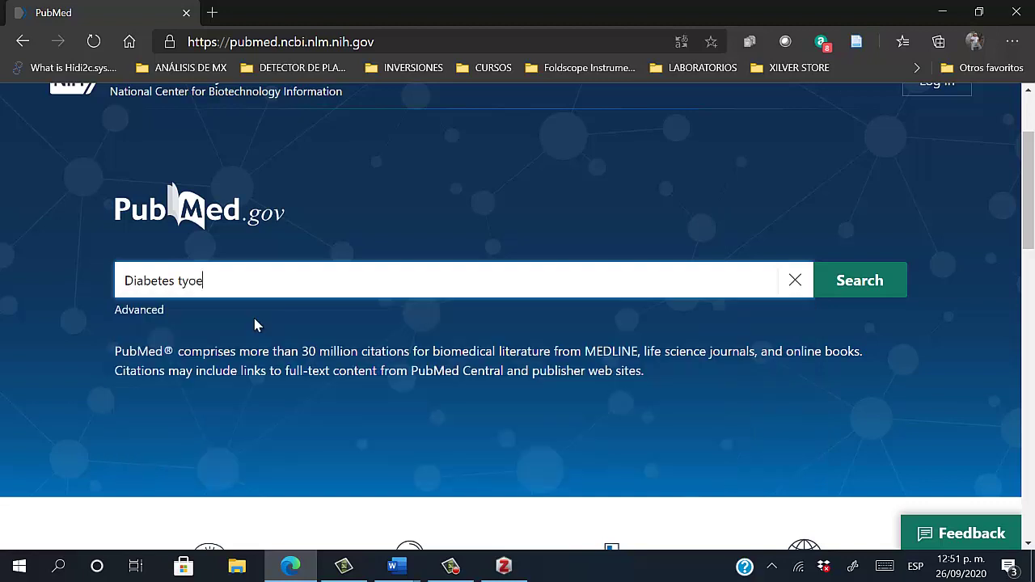
pyautogui.press('BackSpace')
pyautogui.press('BackSpace')
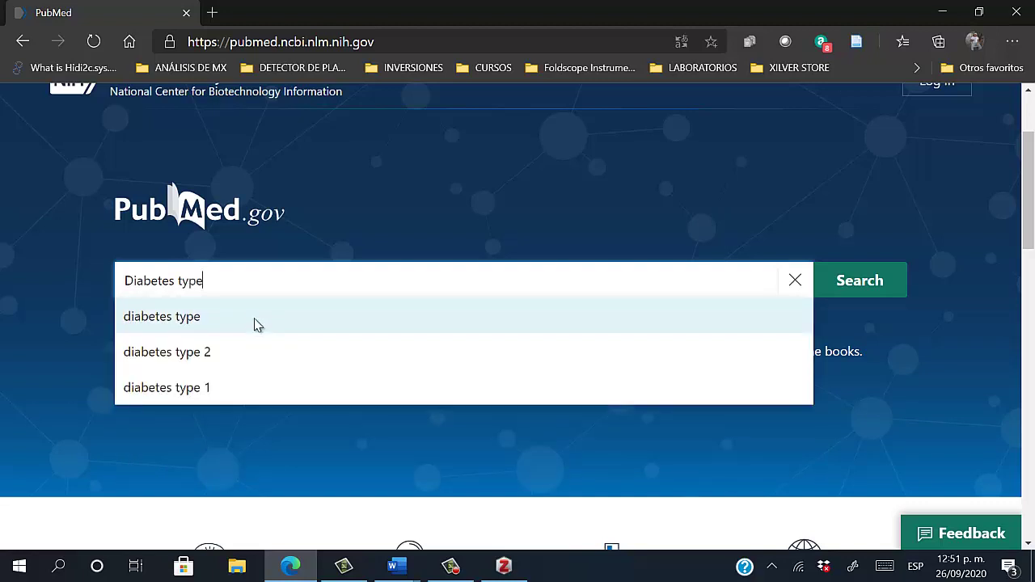
pyautogui.write('pe2')
pyautogui.press('BackSpace')
pyautogui.write('2')
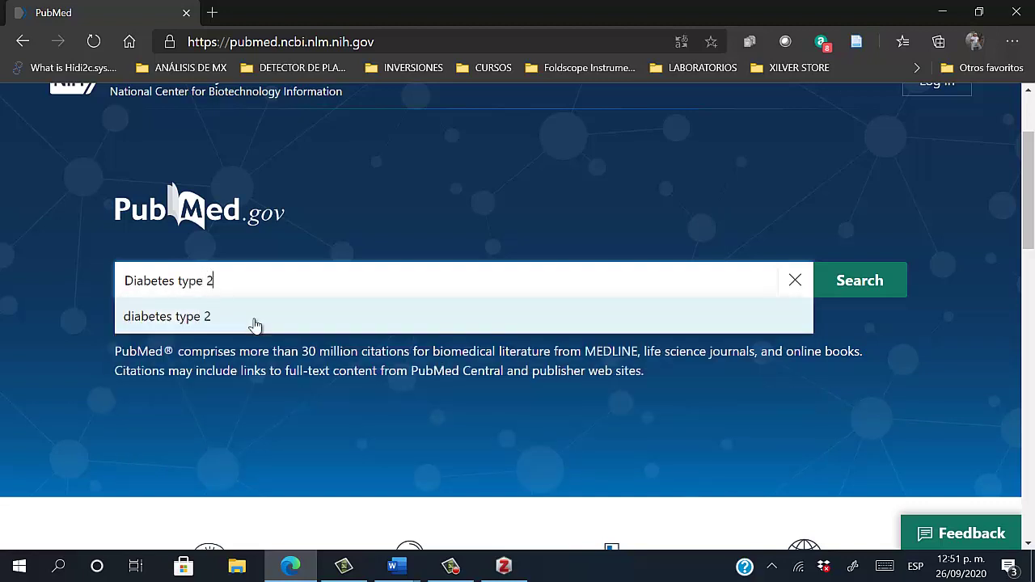
pyautogui.press('Return')
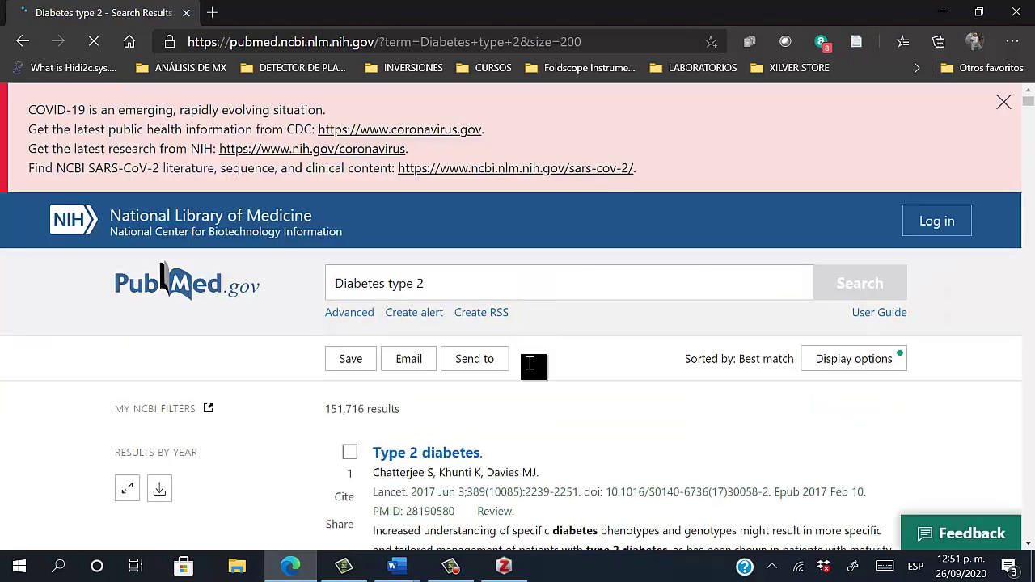
pyautogui.scroll(-1, 532, 368)
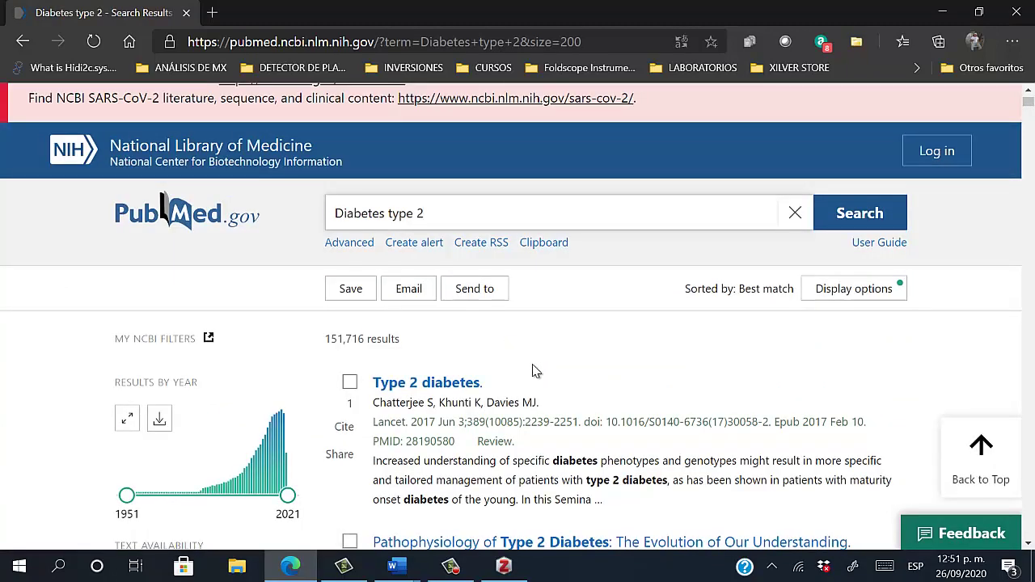
pyautogui.scroll(-1, 533, 371)
pyautogui.scroll(2, 534, 370)
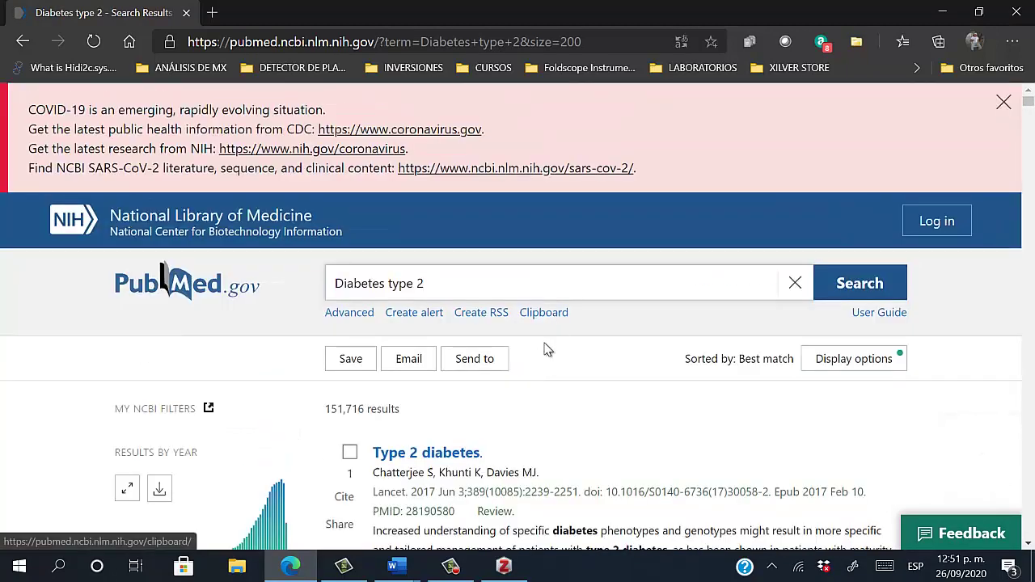
pyautogui.scroll(-1, 547, 350)
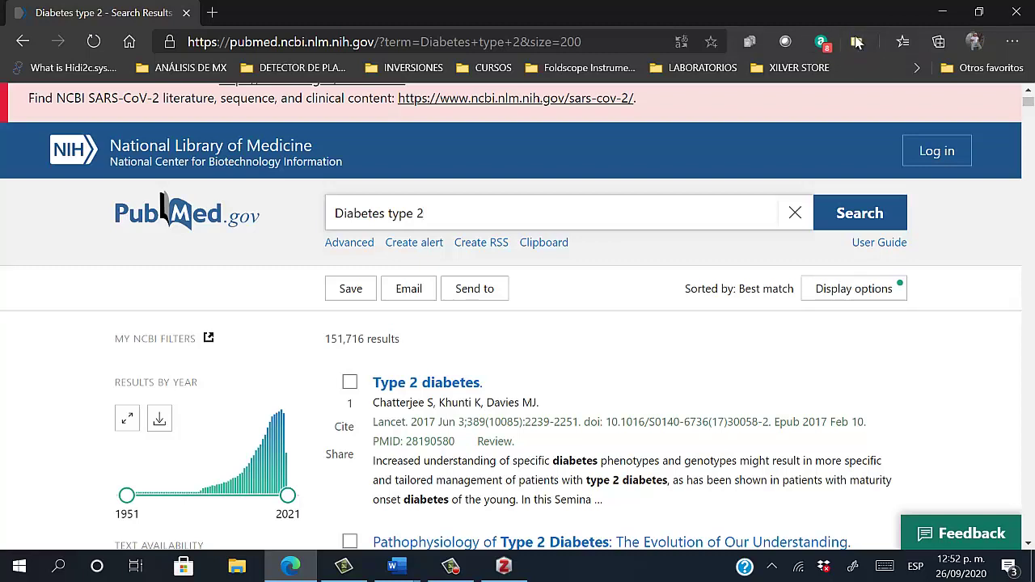
pyautogui.scroll(-1, 720, 287)
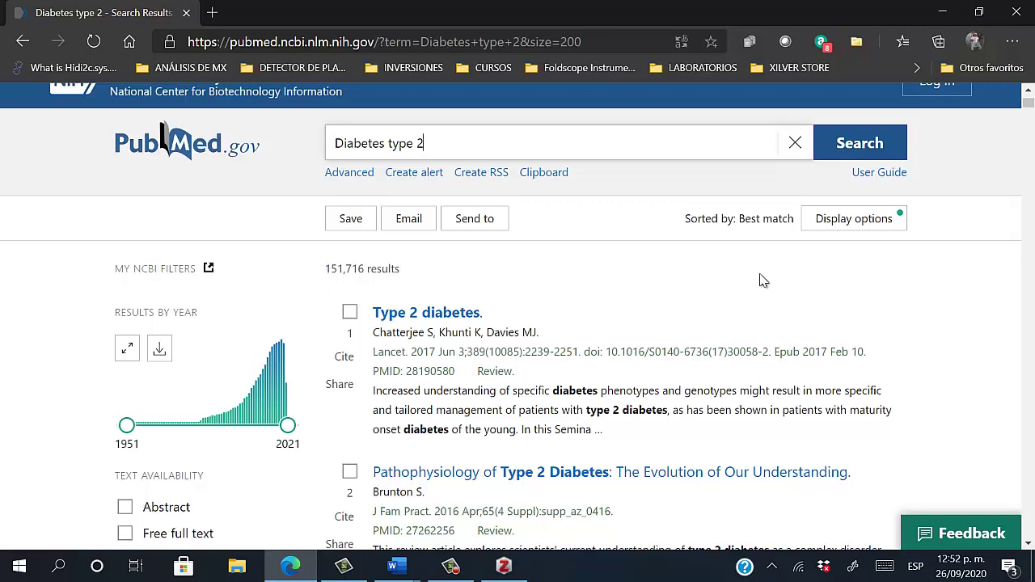
pyautogui.scroll(-15, 1028, 398)
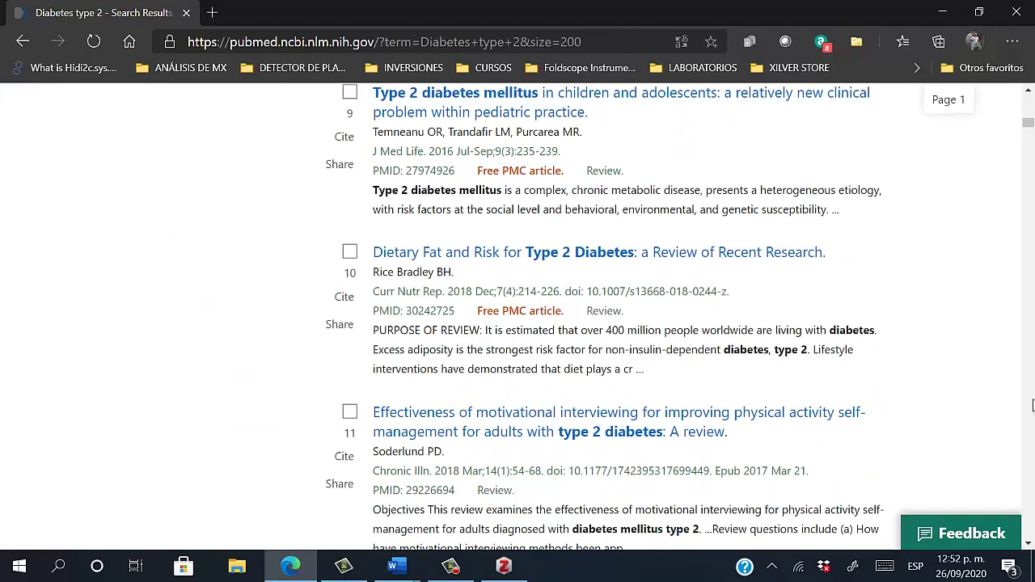
pyautogui.scroll(-7, 1032, 404)
pyautogui.moveTo(1028, 138); pyautogui.dragTo(1028, 534)
pyautogui.click(981, 449)
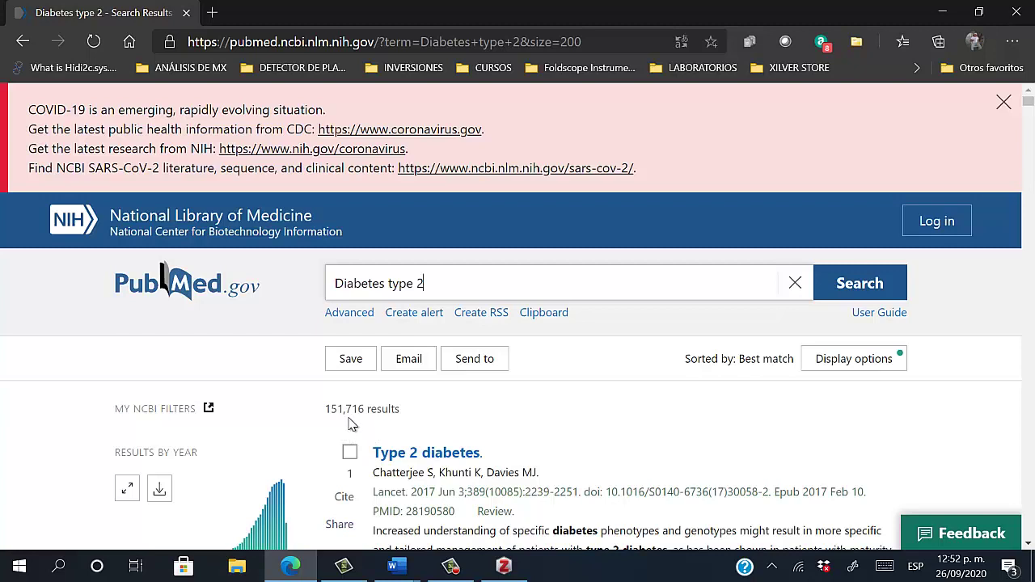
pyautogui.scroll(-1, 681, 397)
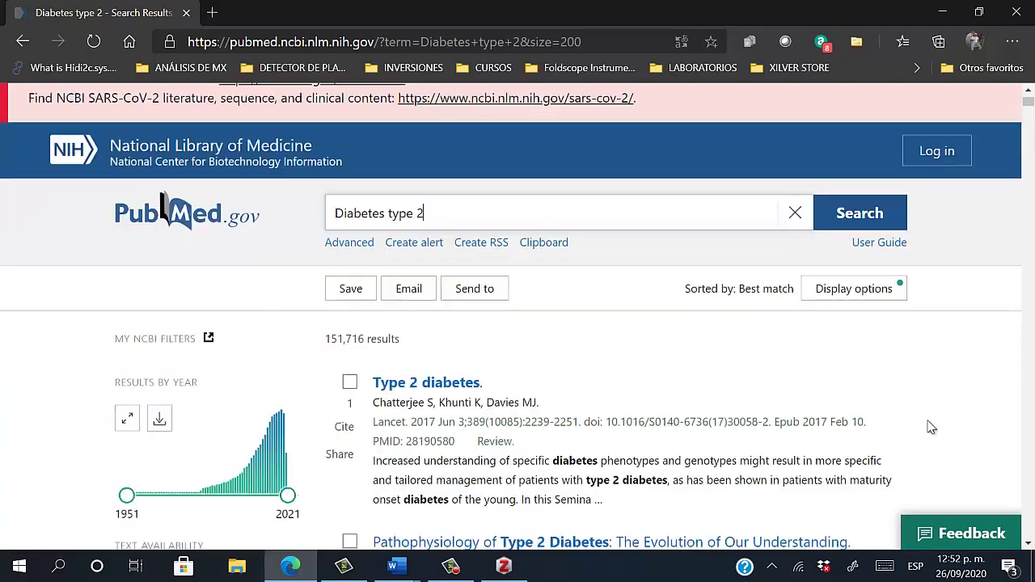
pyautogui.scroll(1, 424, 317)
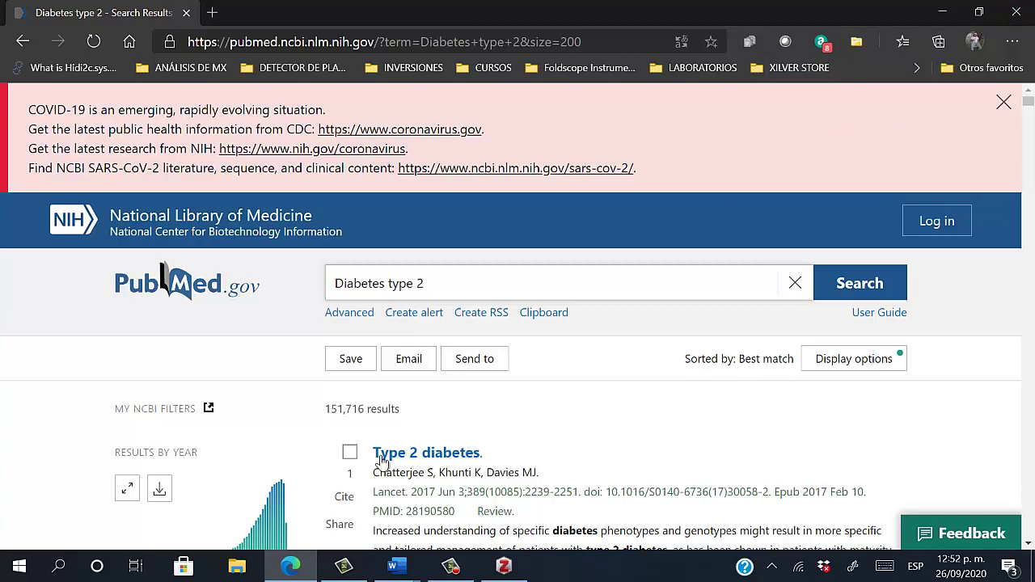
pyautogui.scroll(-3, 420, 433)
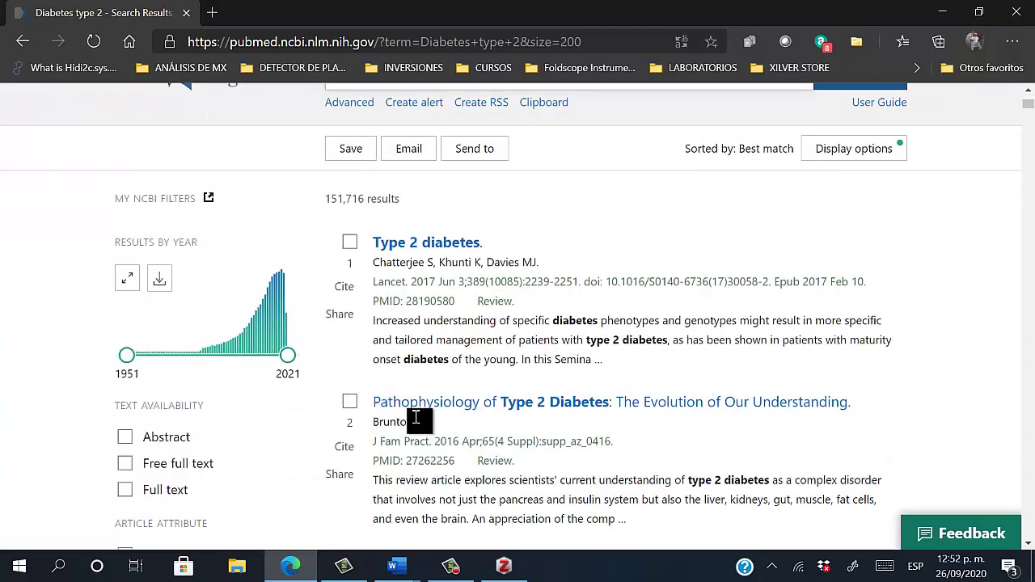
# Open the Lancet 'Type 2 diabetes' result and save it to DMT2-INSULINA with Zotero Connector
pyautogui.click(424, 250)
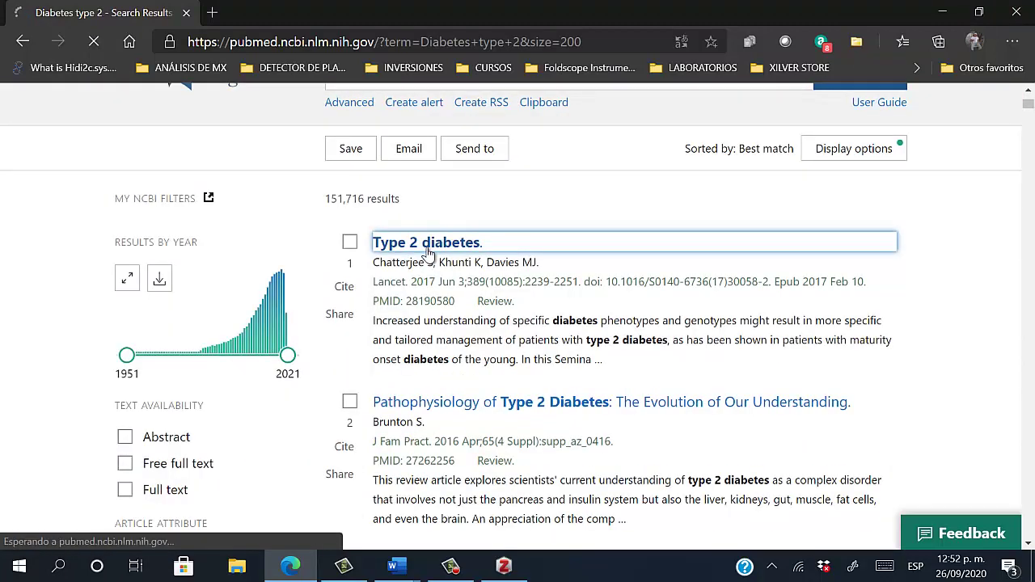
pyautogui.scroll(-8, 428, 261)
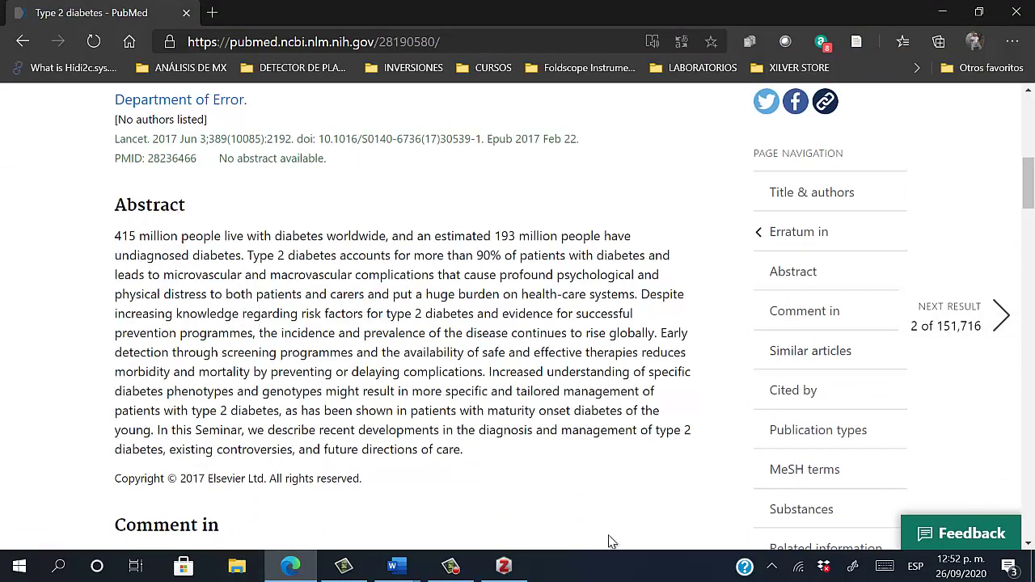
pyautogui.scroll(-1, 315, 348)
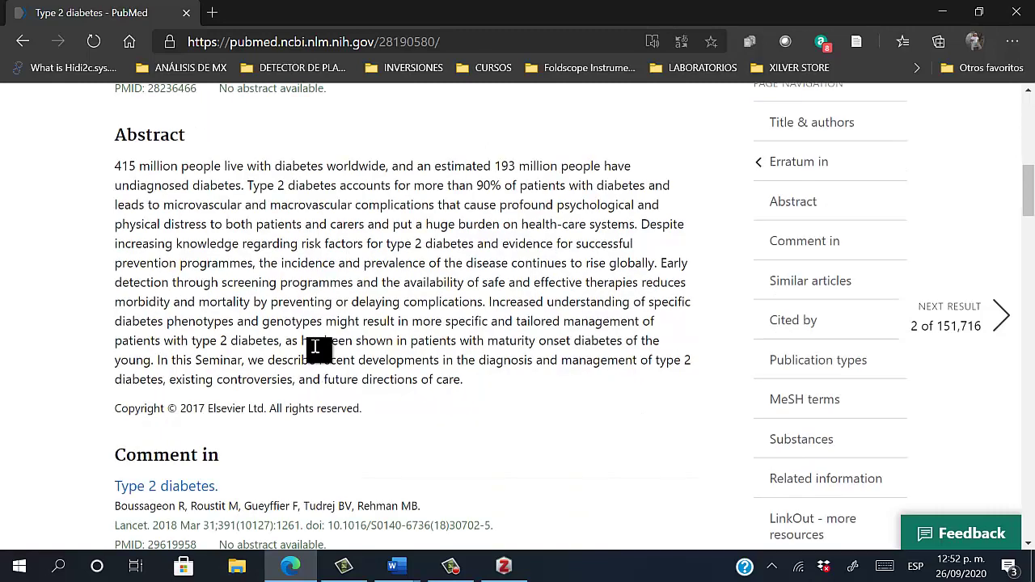
pyautogui.click(21, 41)
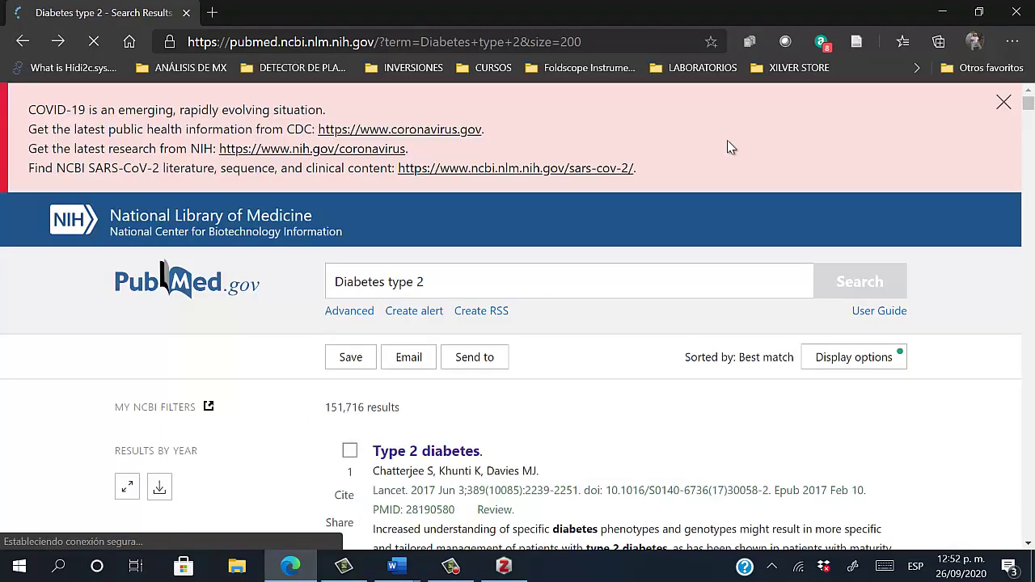
pyautogui.scroll(-3, 593, 245)
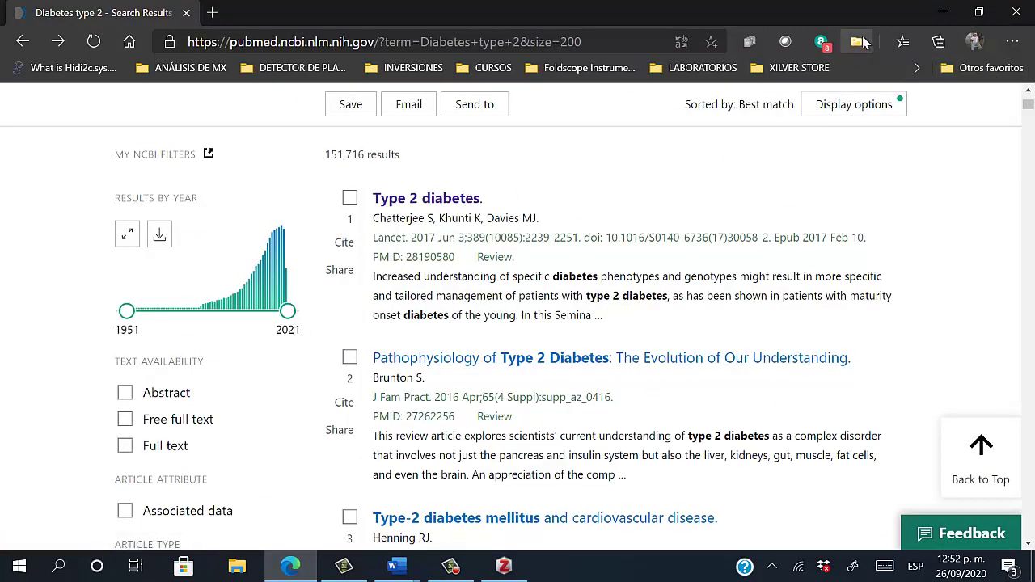
pyautogui.click(469, 197)
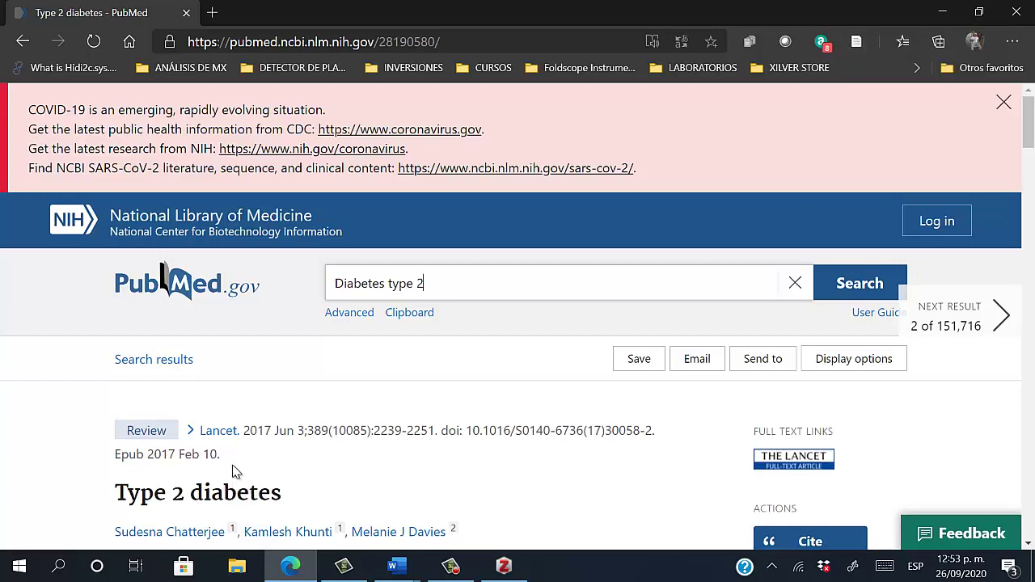
pyautogui.scroll(-1, 231, 470)
pyautogui.scroll(-1, 194, 432)
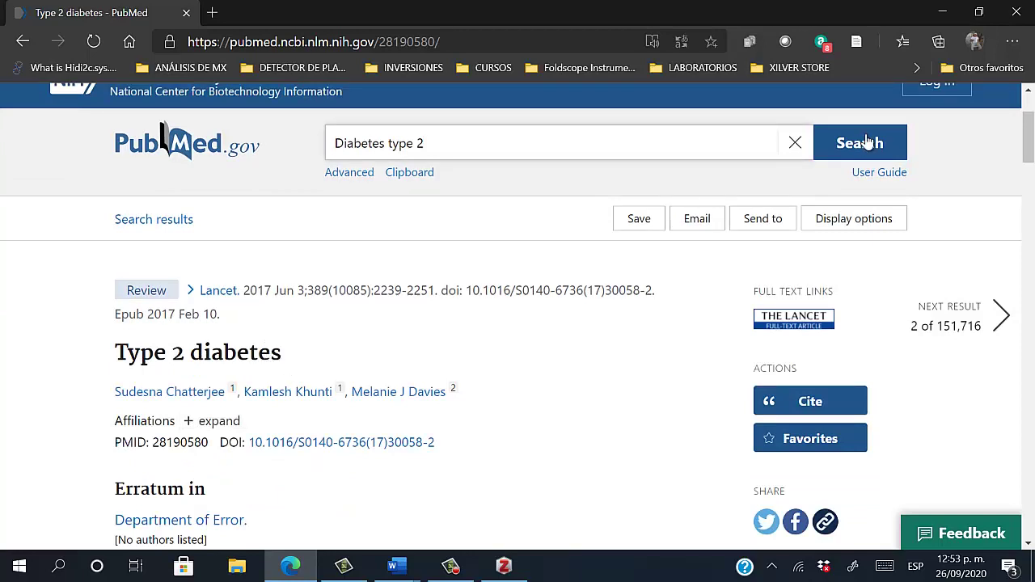
pyautogui.click(858, 42)
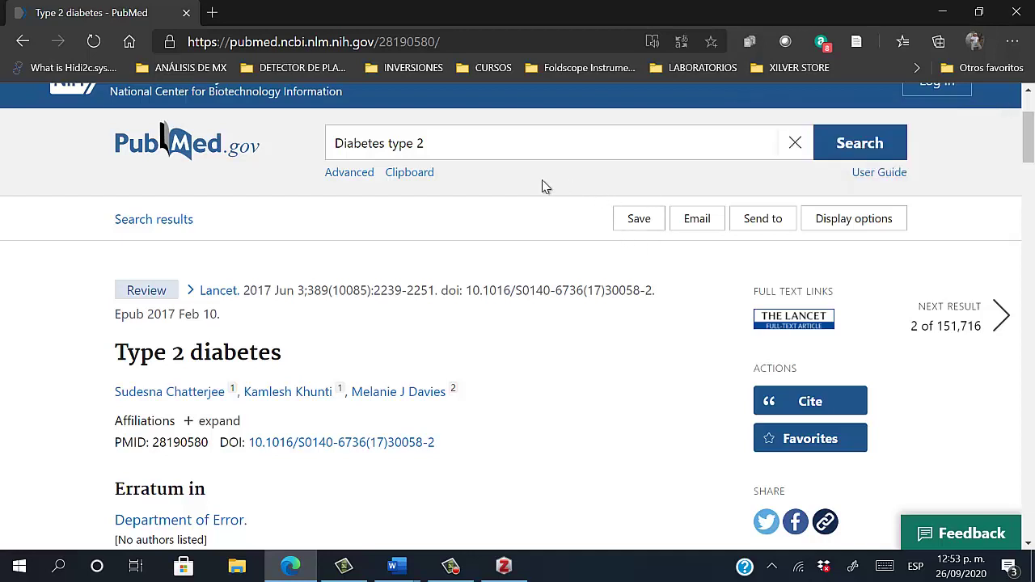
# In Zotero, select DMT2-INSULINA and its Type 2 diabetes item
pyautogui.click(505, 566)
pyautogui.click(117, 242)
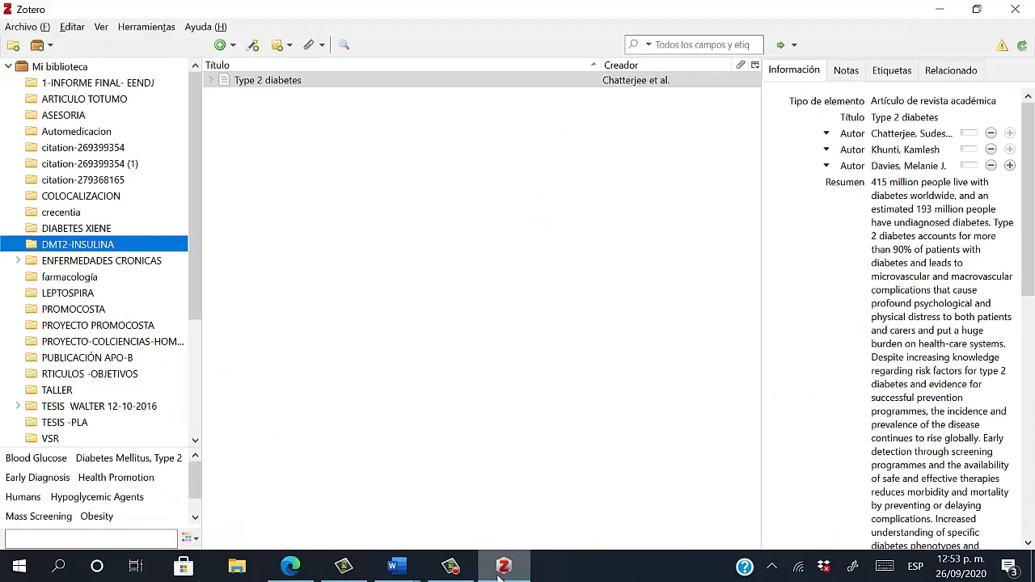
pyautogui.click(115, 230)
pyautogui.click(113, 244)
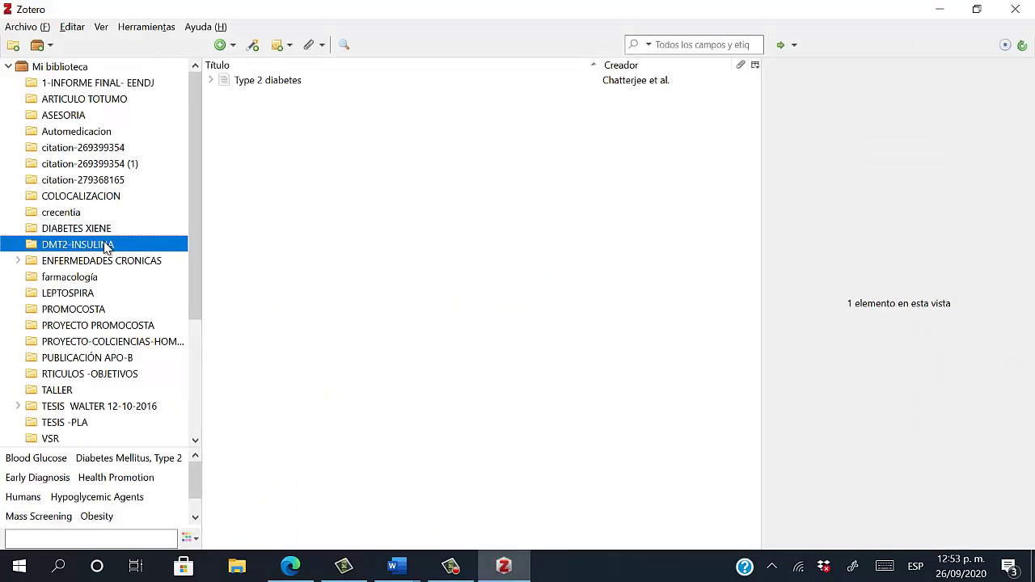
pyautogui.click(256, 87)
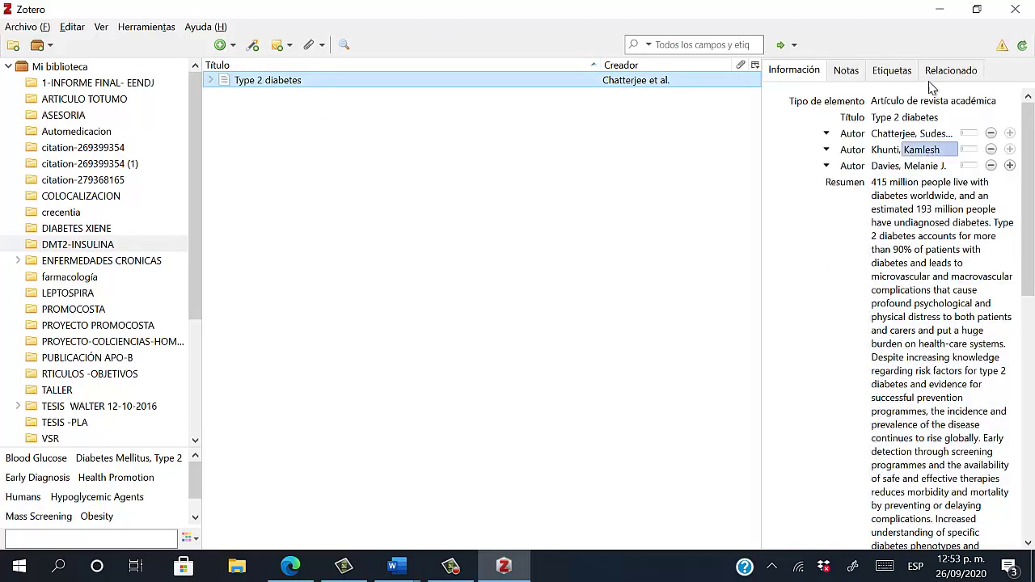
# Review the item's saved abstract and first author's name
pyautogui.click(892, 489)
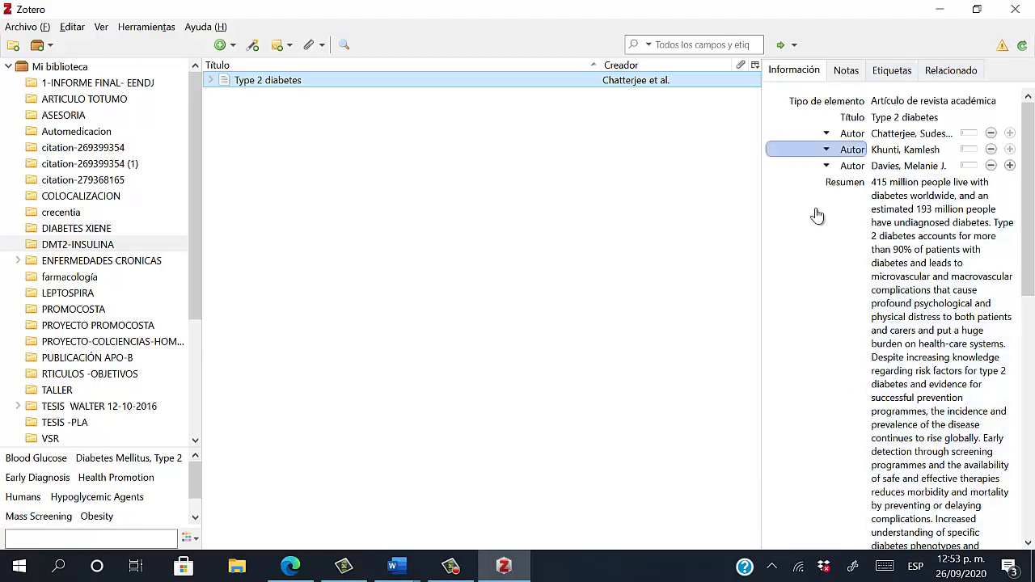
pyautogui.scroll(-2, 847, 302)
pyautogui.scroll(2, 850, 296)
pyautogui.scroll(-1, 852, 287)
pyautogui.scroll(1, 846, 219)
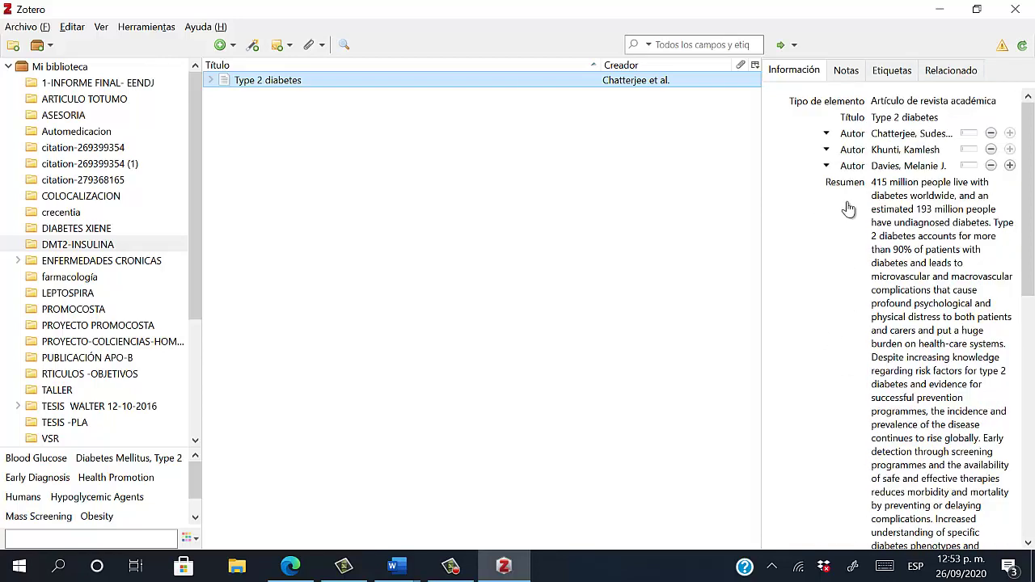
pyautogui.click(892, 134)
pyautogui.click(888, 235)
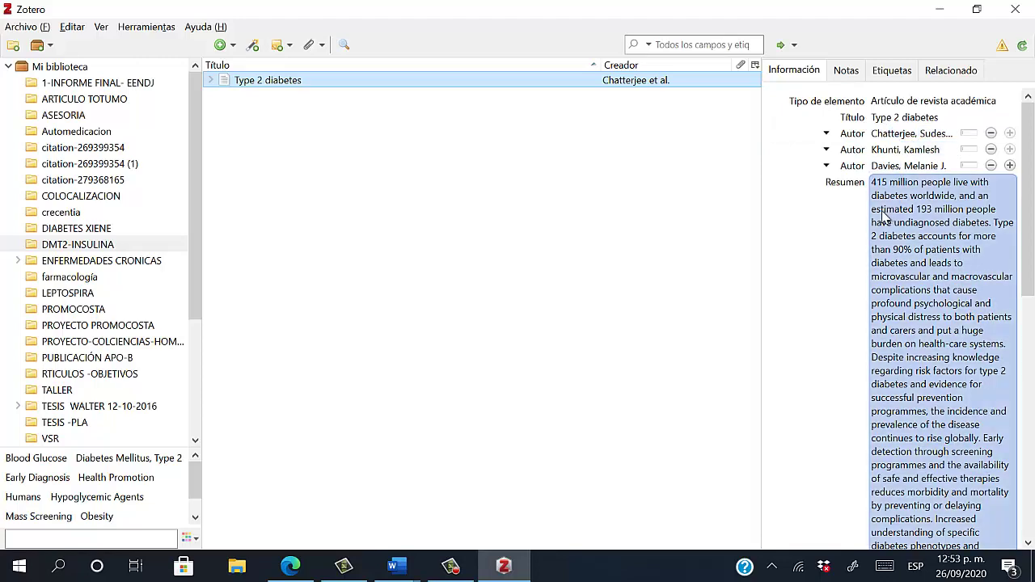
pyautogui.scroll(-5, 888, 235)
pyautogui.scroll(-1, 890, 239)
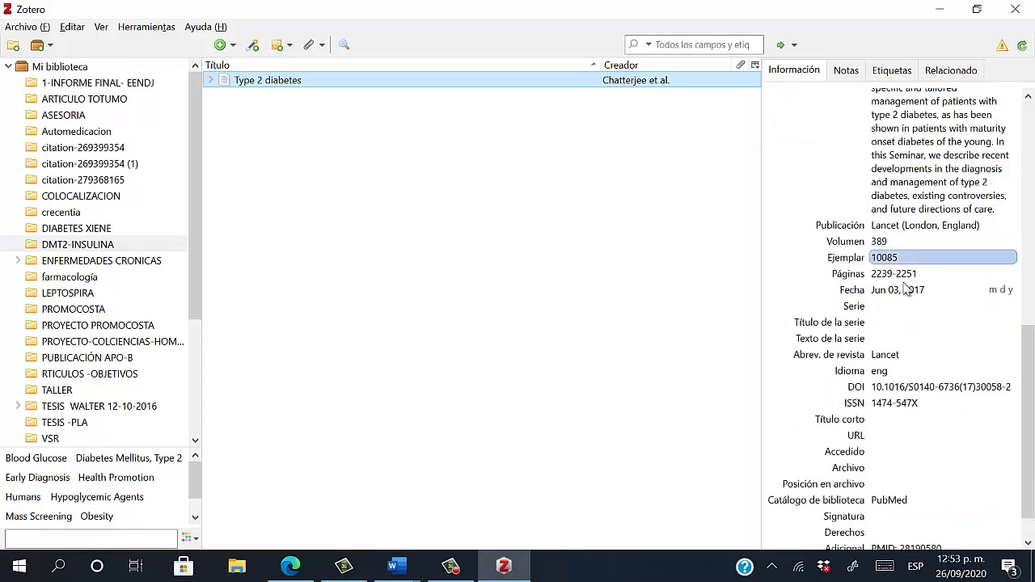
# Check the issue number and Jun 03, 2017 date, then return to Edge's PubMed page
pyautogui.click(898, 257)
pyautogui.click(912, 292)
pyautogui.click(930, 259)
pyautogui.click(908, 292)
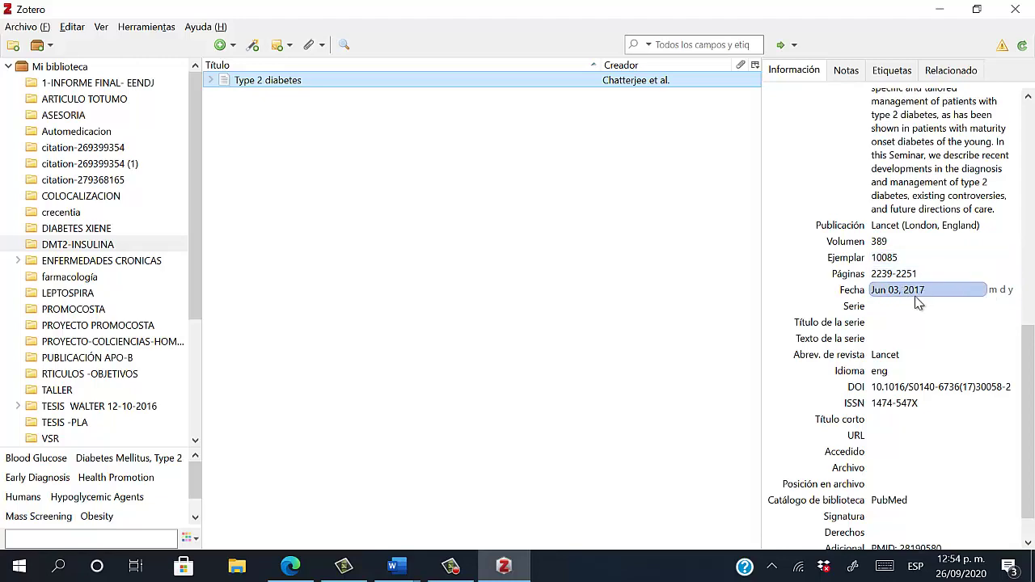
pyautogui.click(982, 244)
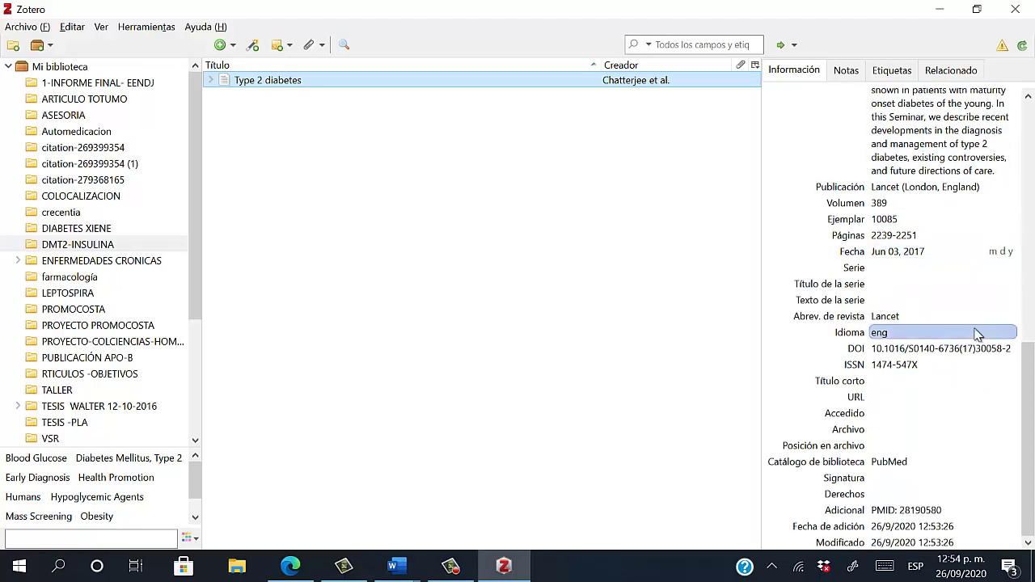
pyautogui.hotkey('shift', 'Tab')
pyautogui.hotkey('shift', 'Tab')
pyautogui.hotkey('shift', 'Tab')
pyautogui.hotkey('shift', 'Tab')
pyautogui.hotkey('shift', 'Tab')
pyautogui.hotkey('shift', 'Tab')
pyautogui.hotkey('shift', 'Tab')
pyautogui.hotkey('shift', 'Tab')
pyautogui.hotkey('shift', 'Tab')
pyautogui.hotkey('shift', 'Tab')
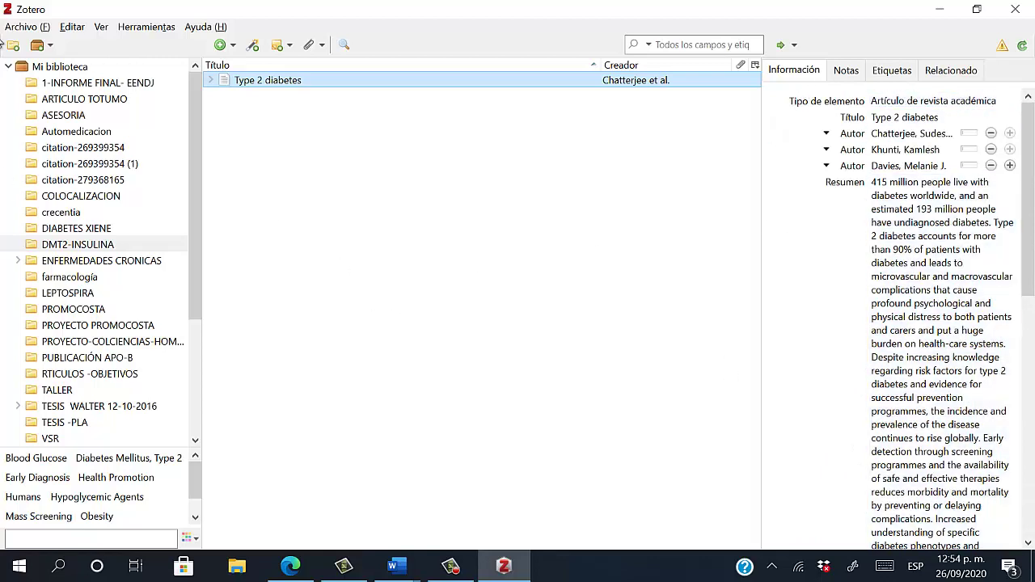
pyautogui.click(954, 334)
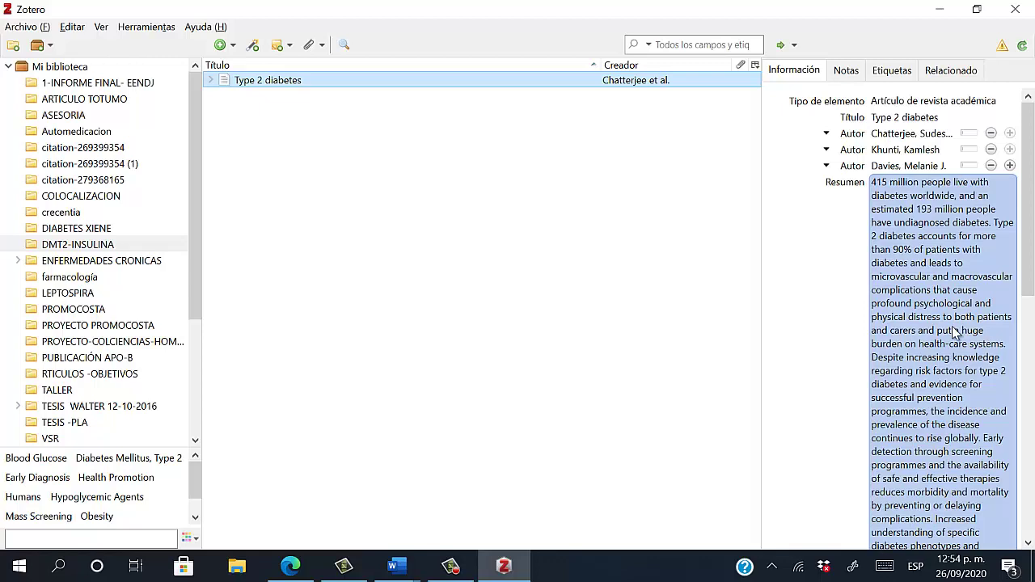
pyautogui.click(667, 259)
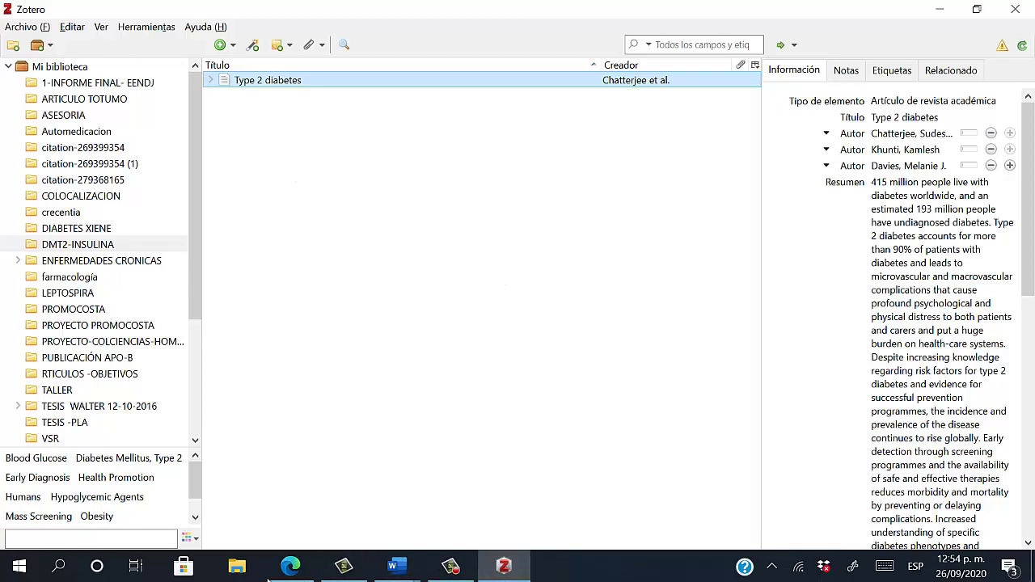
pyautogui.click(291, 567)
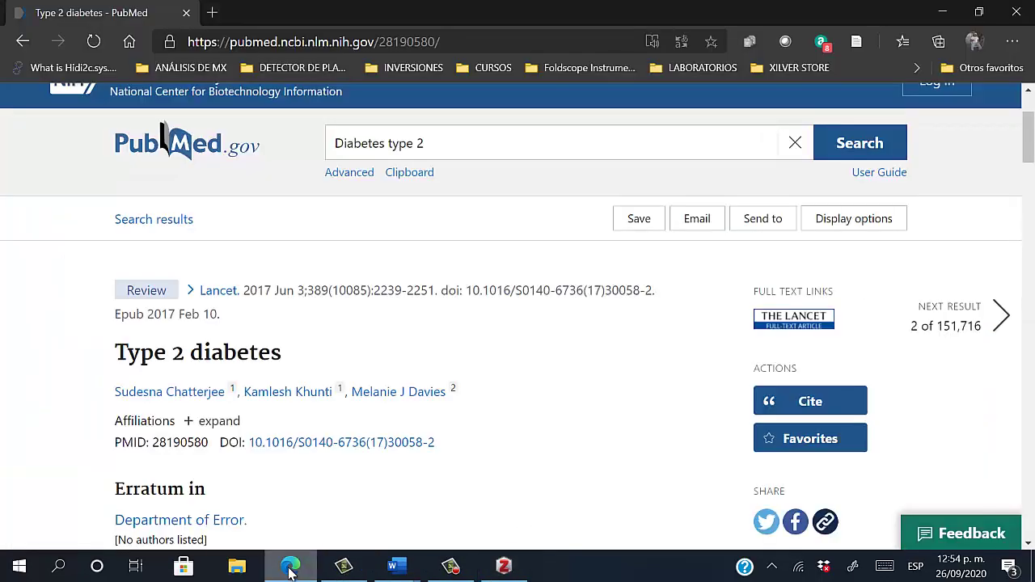
pyautogui.click(433, 143)
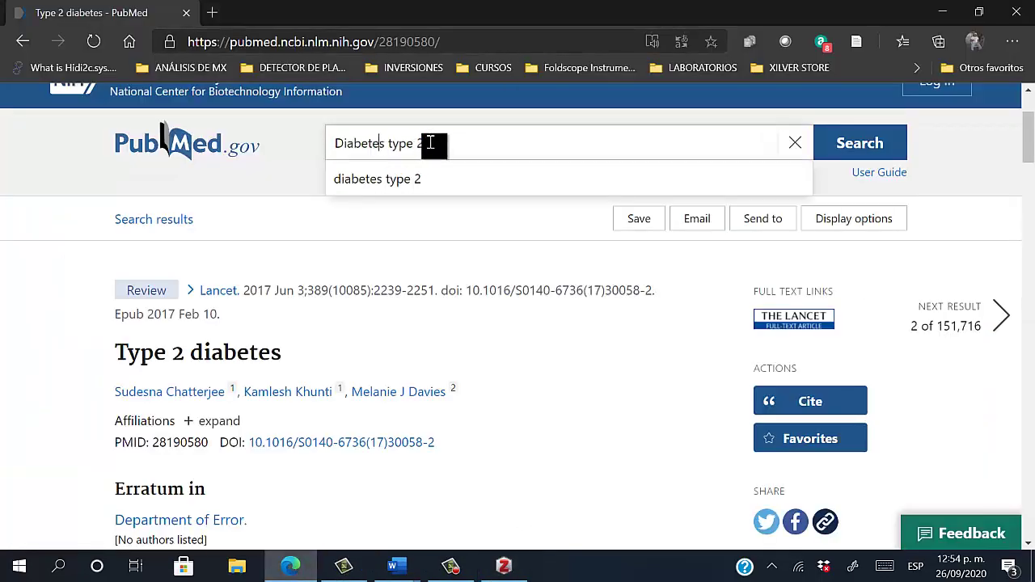
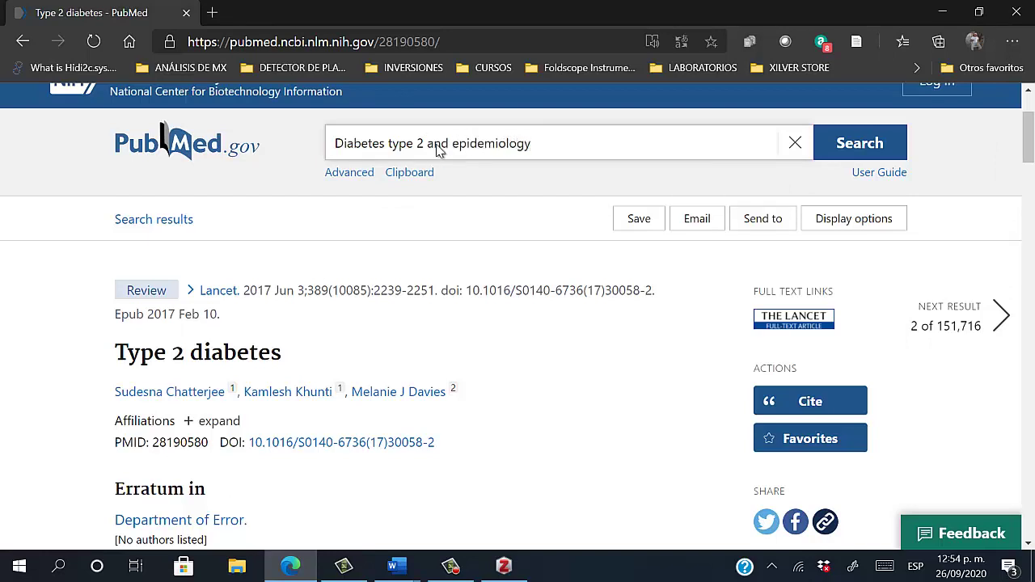
# Search PubMed for 'Diabetes type 2 and epidemiology' and mark the query's two terms
pyautogui.press('Return')
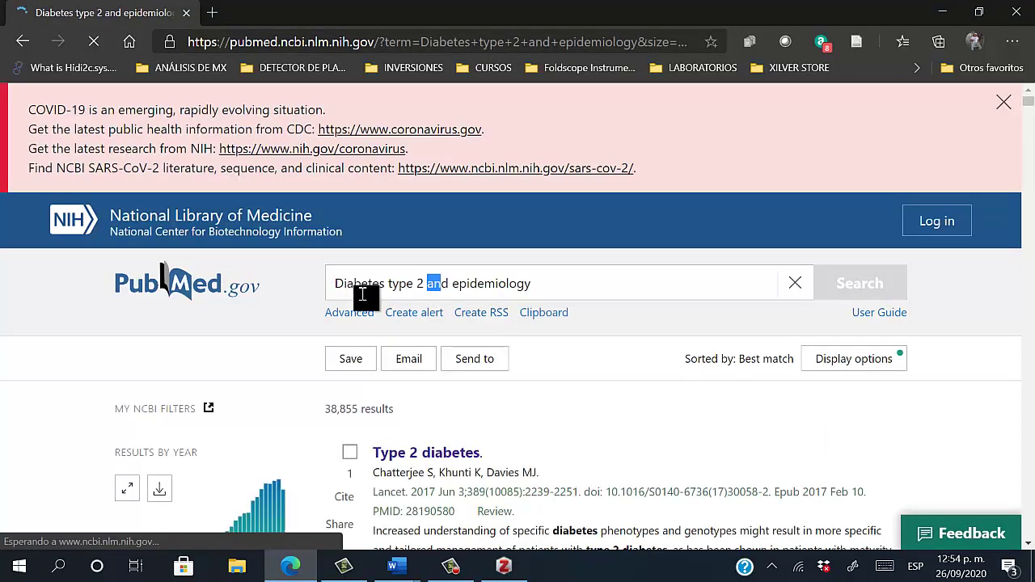
pyautogui.moveTo(337, 283); pyautogui.dragTo(424, 285)
pyautogui.click(428, 288)
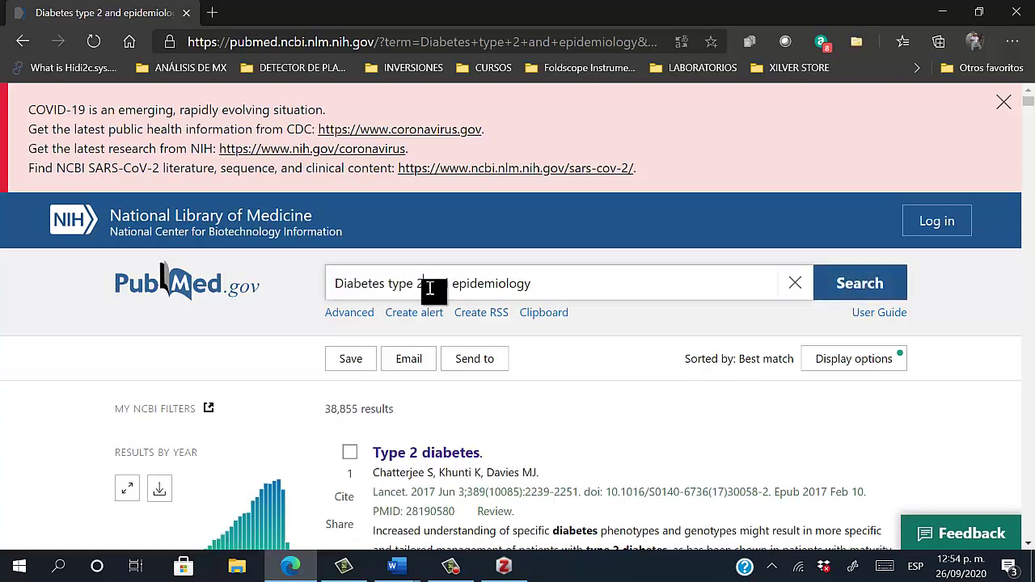
pyautogui.click(458, 290)
pyautogui.moveTo(460, 290); pyautogui.dragTo(525, 286)
pyautogui.scroll(-1, 525, 289)
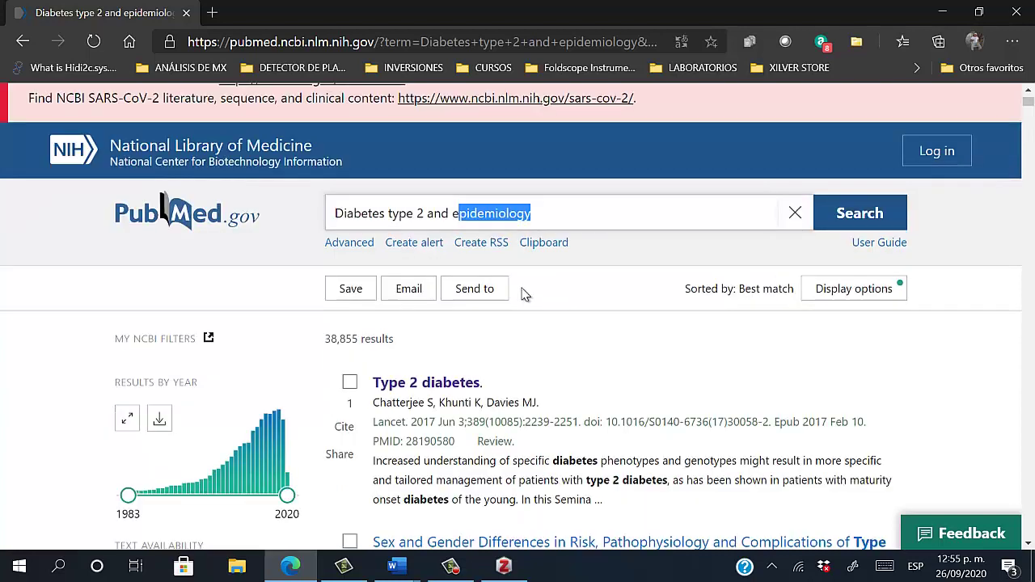
# Re-mark 'Diabetes type 2' and 'epidemiology' in the query and rerun the search
pyautogui.click(347, 215)
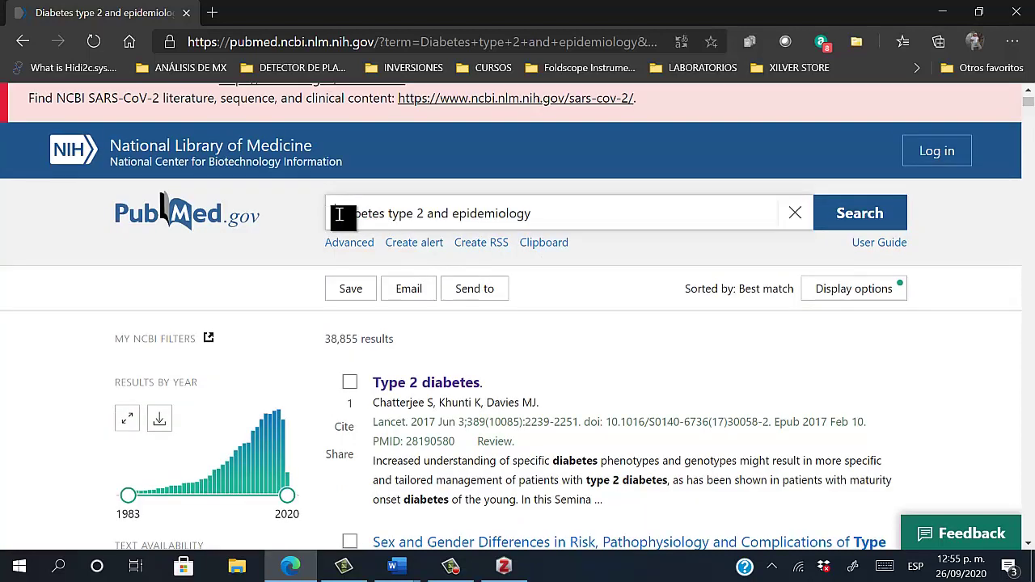
pyautogui.moveTo(340, 215); pyautogui.dragTo(462, 221)
pyautogui.doubleClick(552, 230)
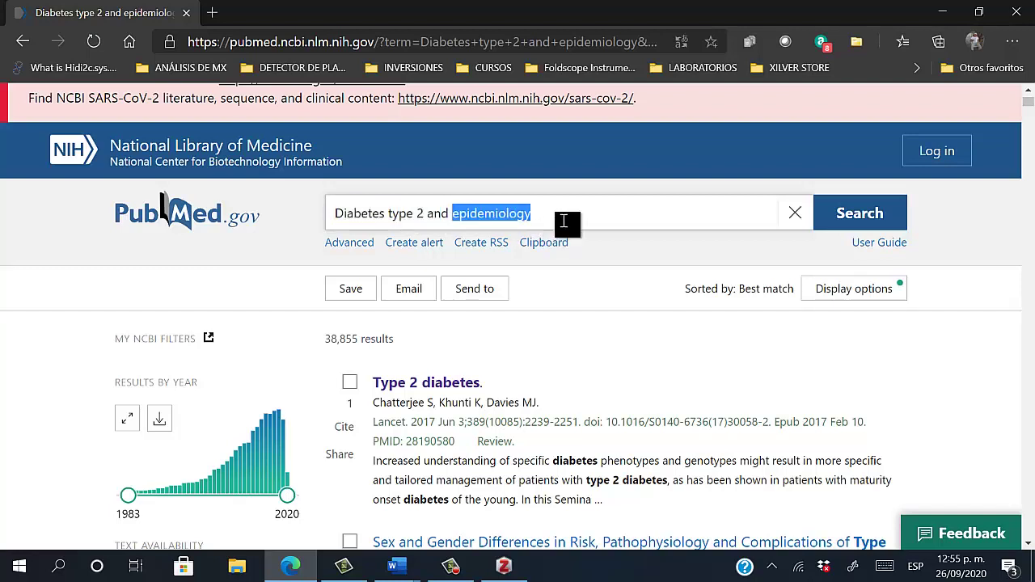
pyautogui.click(862, 213)
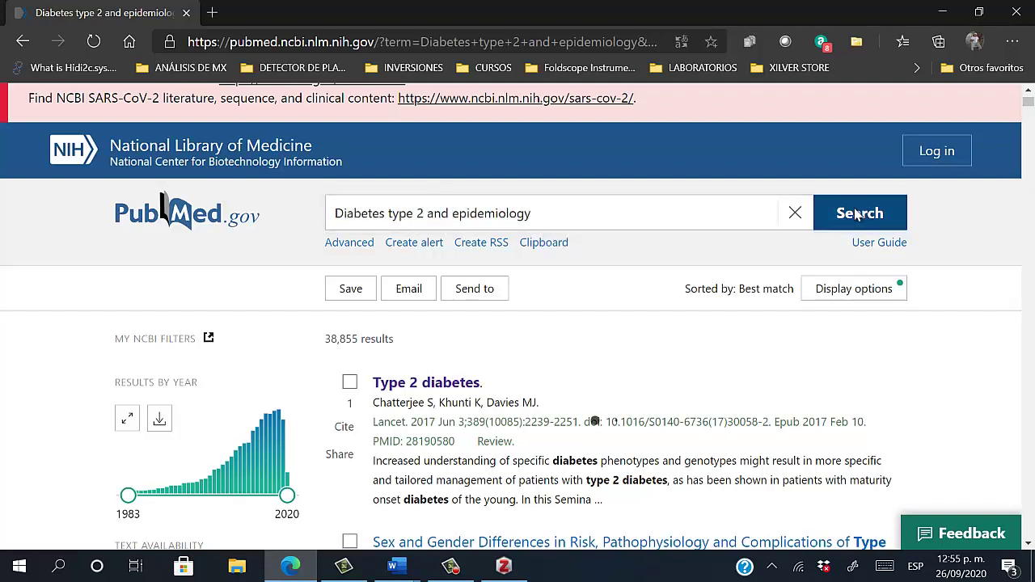
pyautogui.click(453, 215)
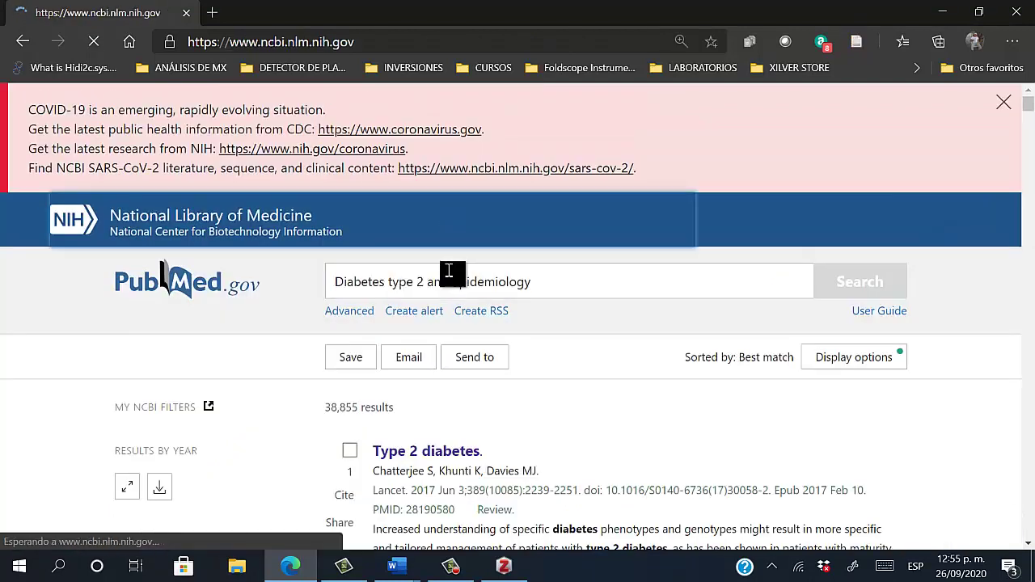
pyautogui.moveTo(443, 284); pyautogui.dragTo(435, 286)
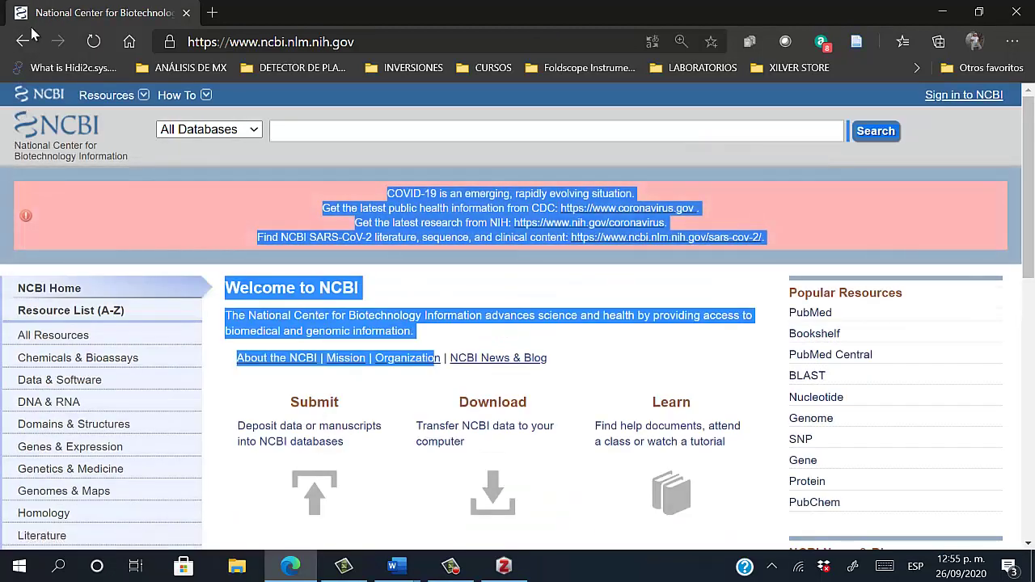
# Go back from the NCBI homepage to the list of 38,855 results
pyautogui.click(24, 44)
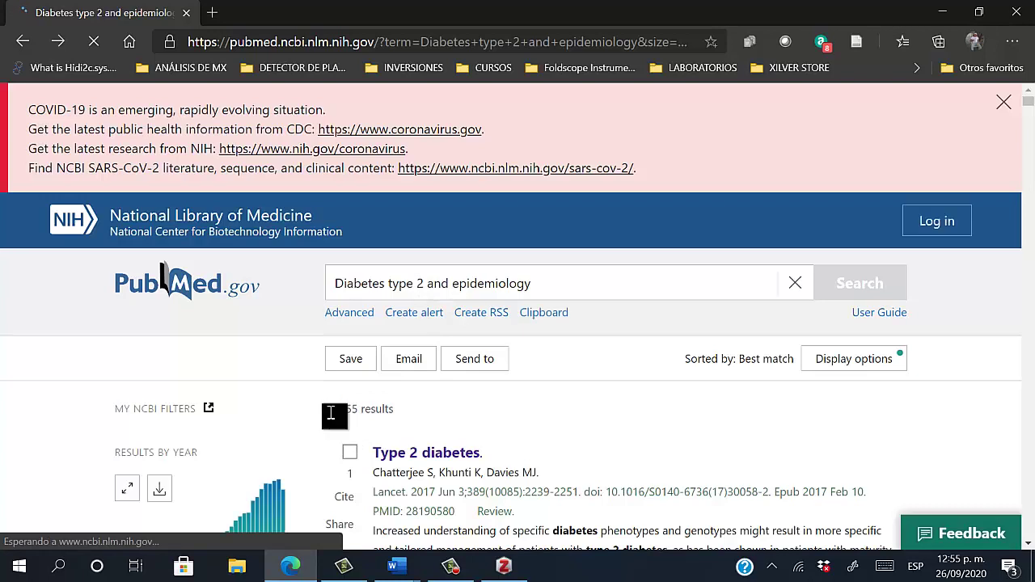
pyautogui.moveTo(326, 413); pyautogui.dragTo(338, 414)
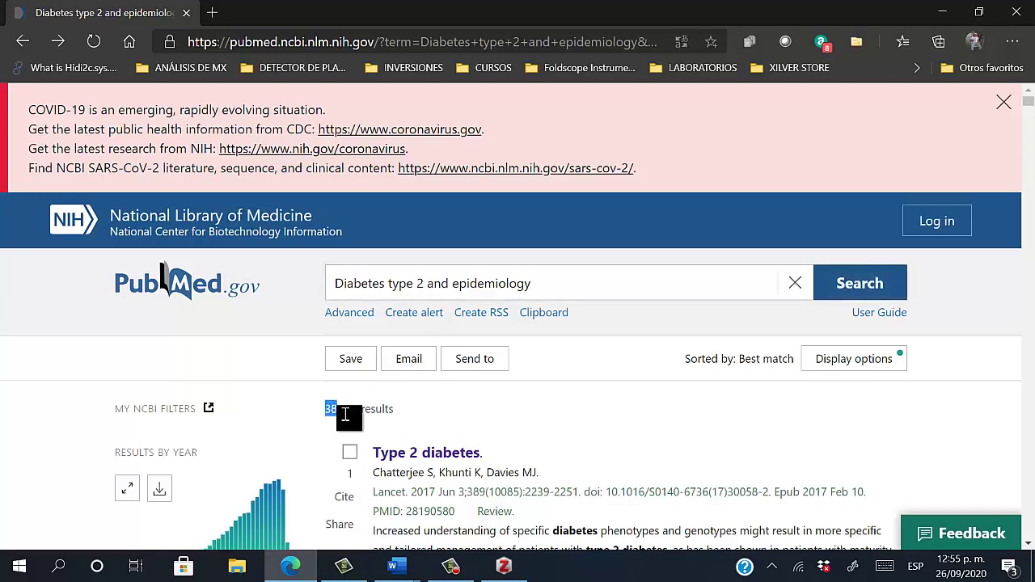
pyautogui.click(450, 291)
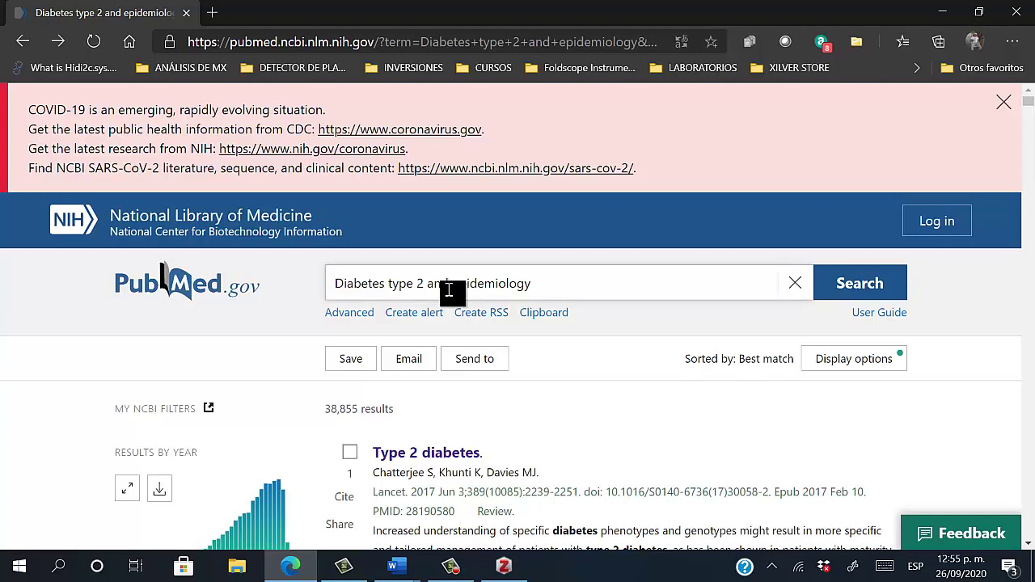
pyautogui.press('BackSpace')
pyautogui.press('BackSpace')
pyautogui.press('BackSpace')
pyautogui.write('or')
pyautogui.press('Return')
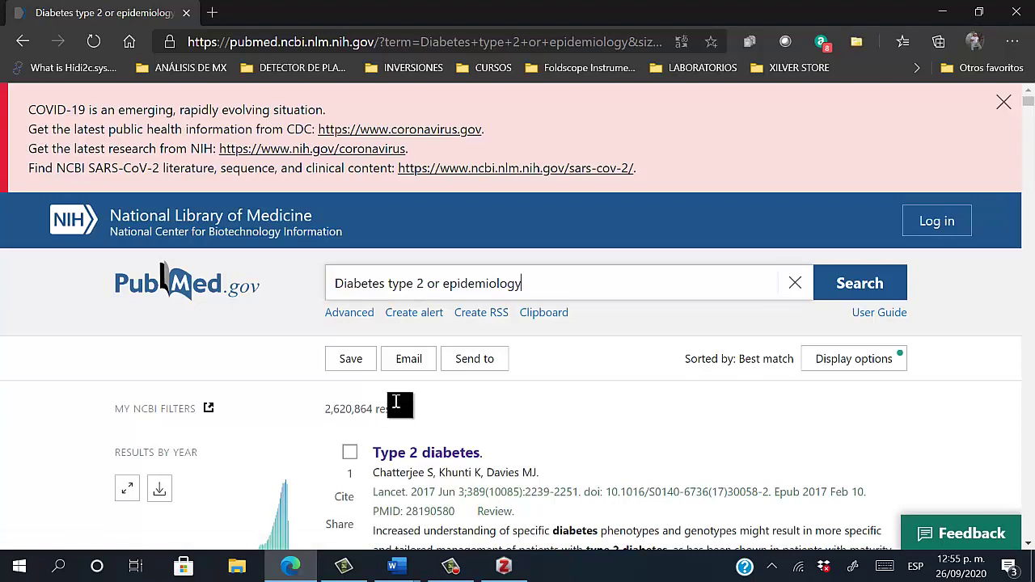
pyautogui.moveTo(442, 285); pyautogui.dragTo(426, 283)
pyautogui.moveTo(427, 284); pyautogui.dragTo(338, 283)
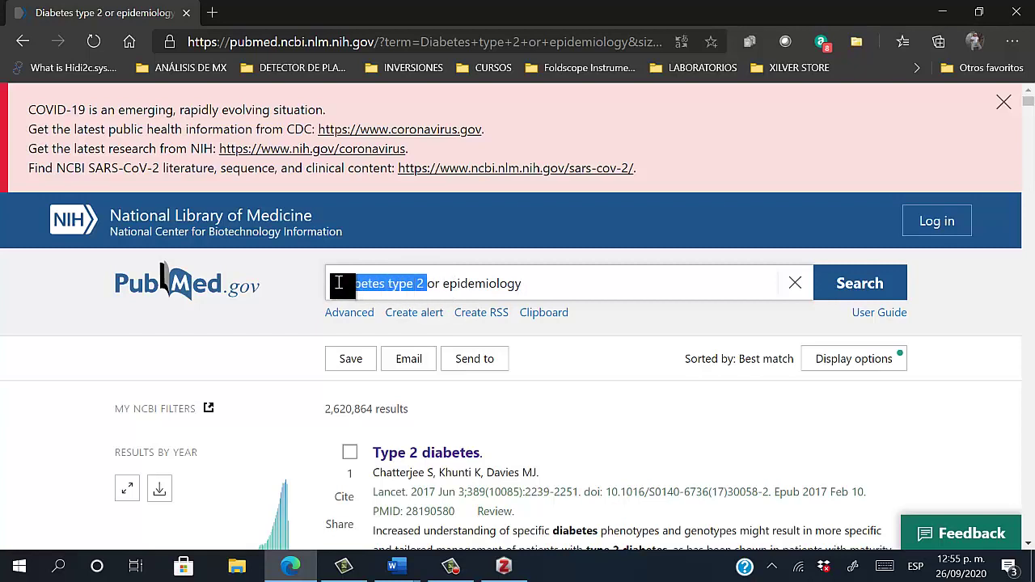
pyautogui.click(445, 288)
pyautogui.moveTo(445, 287); pyautogui.dragTo(531, 293)
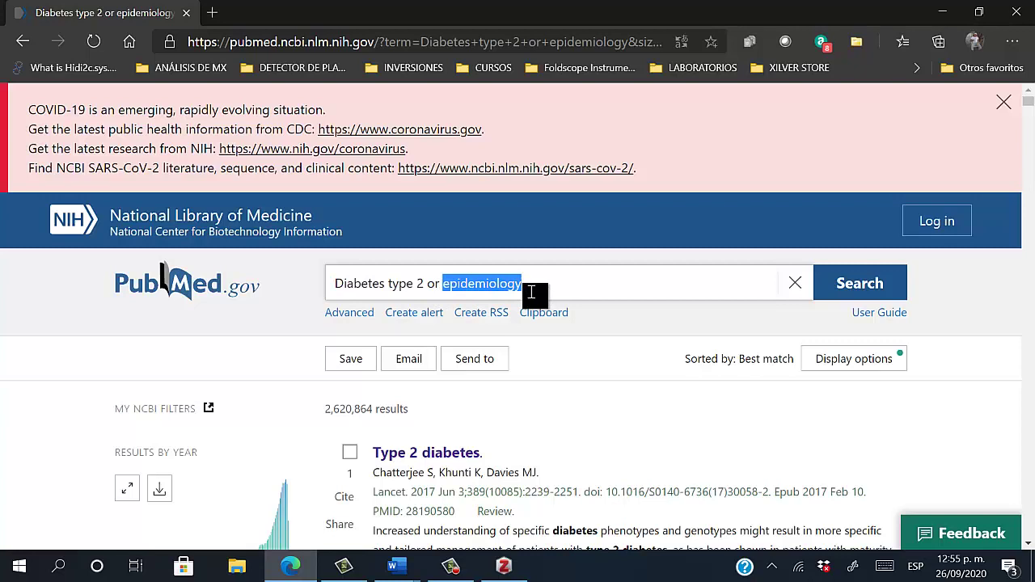
pyautogui.click(441, 287)
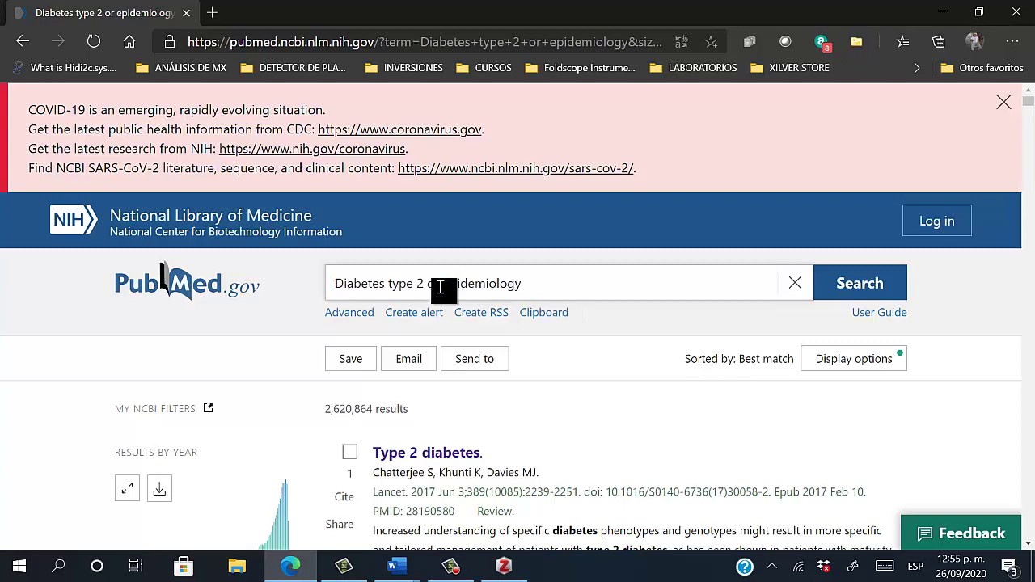
pyautogui.press('BackSpace')
pyautogui.press('BackSpace')
pyautogui.write('and')
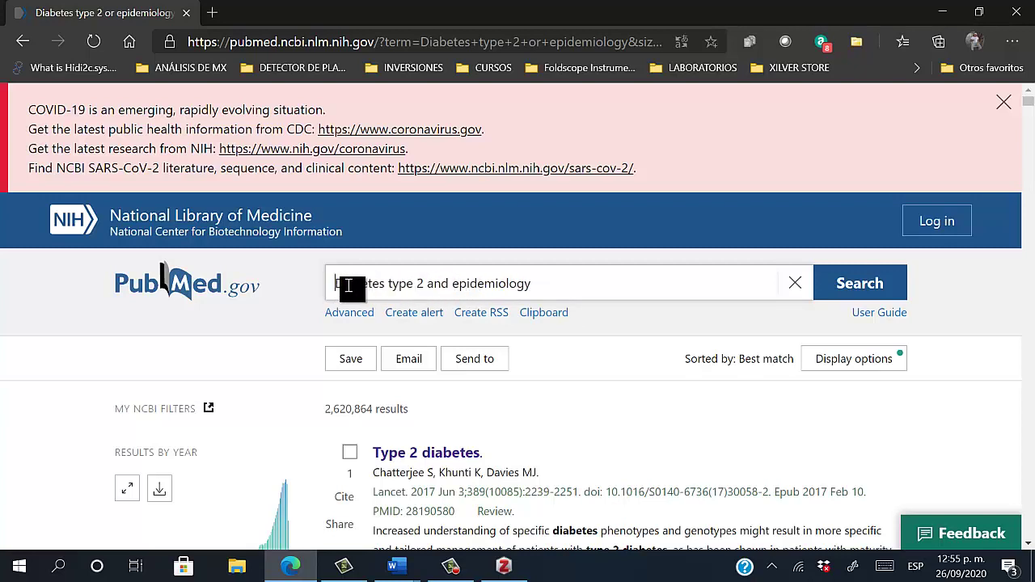
pyautogui.moveTo(338, 284); pyautogui.dragTo(561, 312)
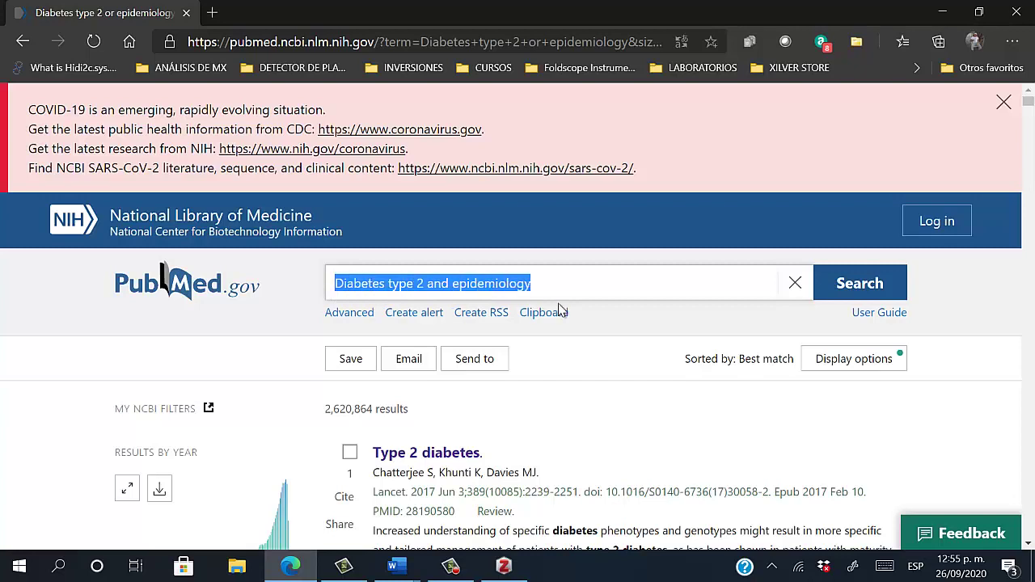
pyautogui.click(846, 287)
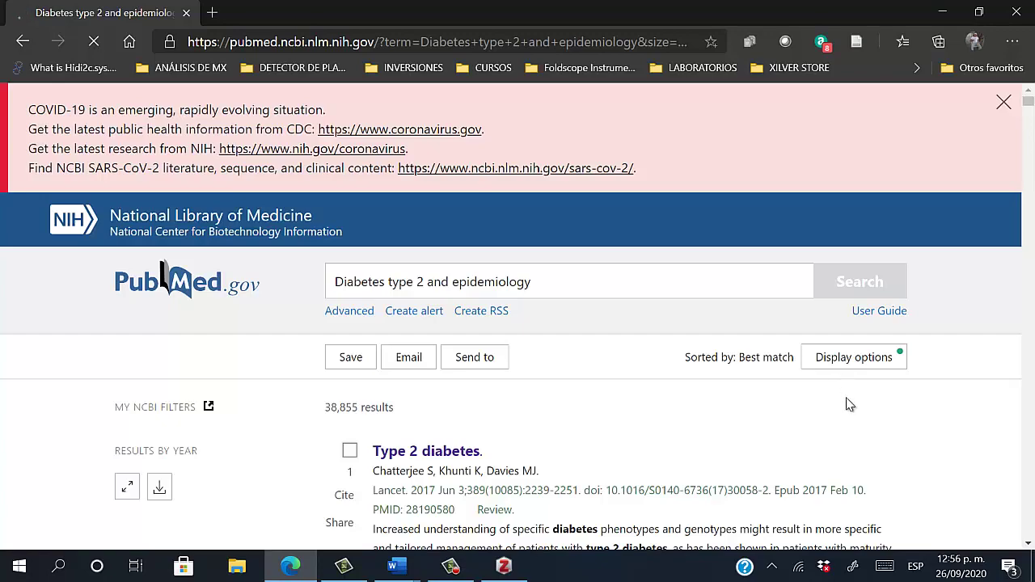
# Open result 4, The worldwide epidemiology of type 2 diabetes mellitus review
pyautogui.scroll(-5, 847, 422)
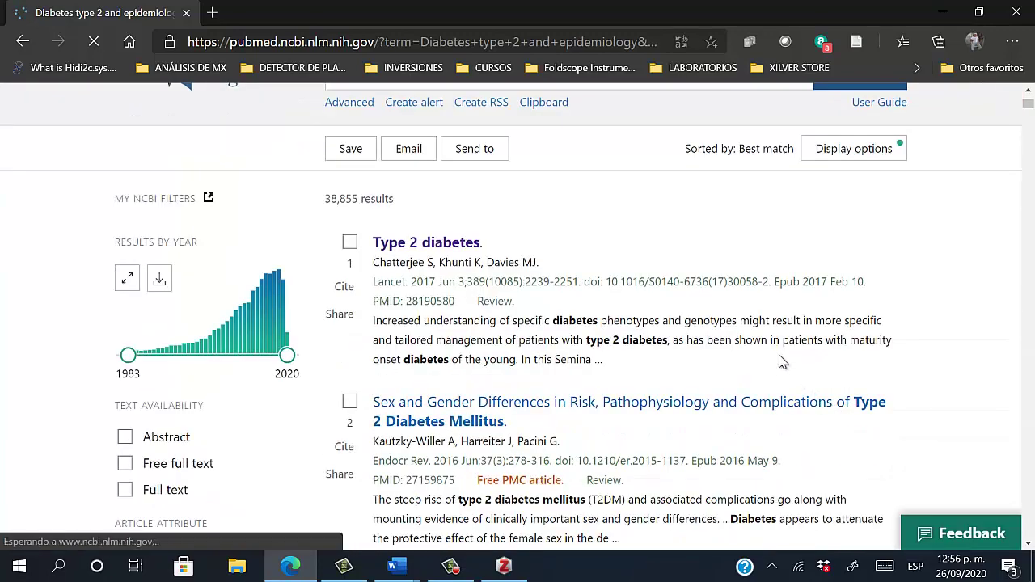
pyautogui.scroll(-5, 782, 377)
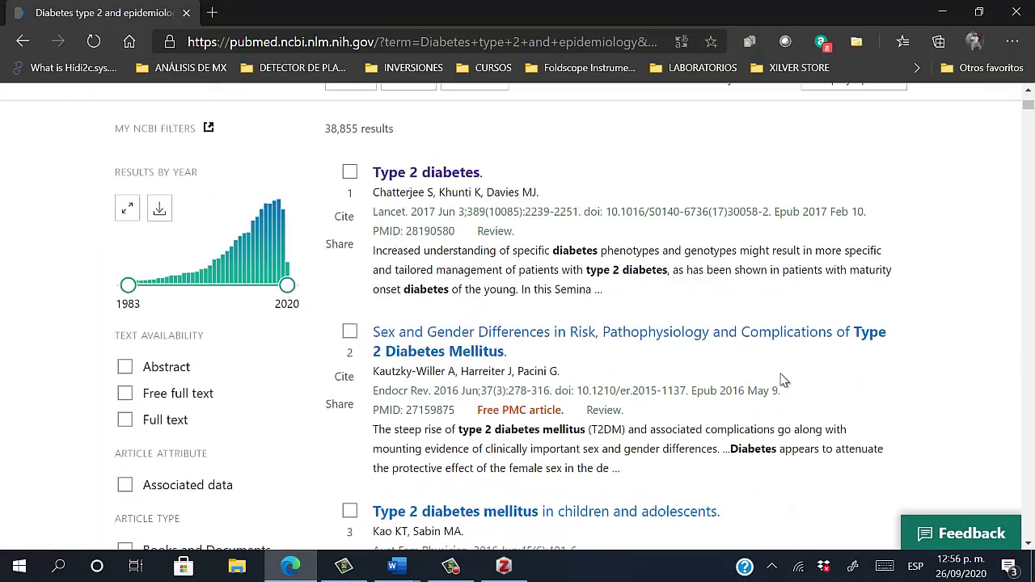
pyautogui.scroll(-1, 783, 380)
pyautogui.scroll(3, 783, 380)
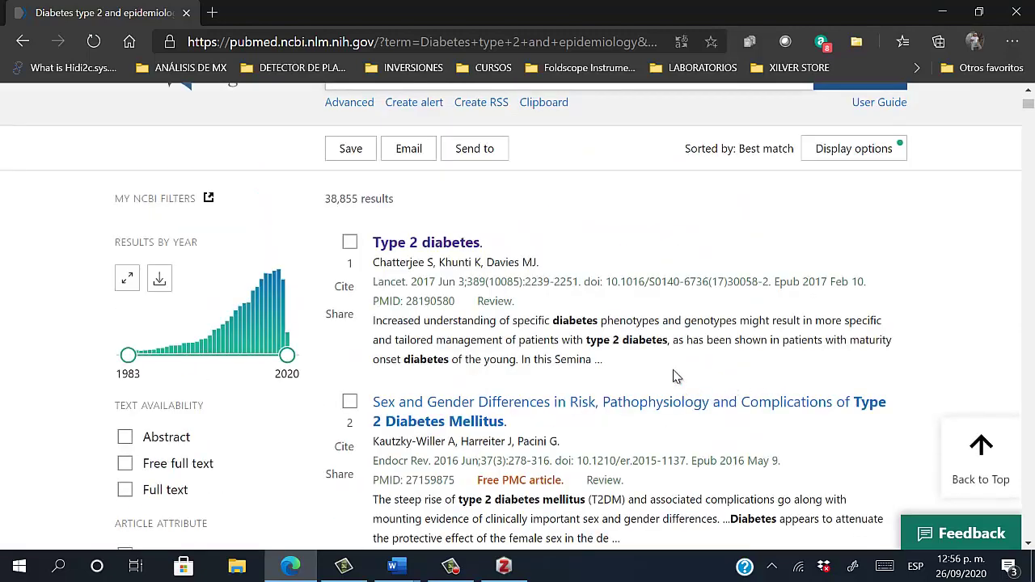
pyautogui.scroll(-2, 677, 377)
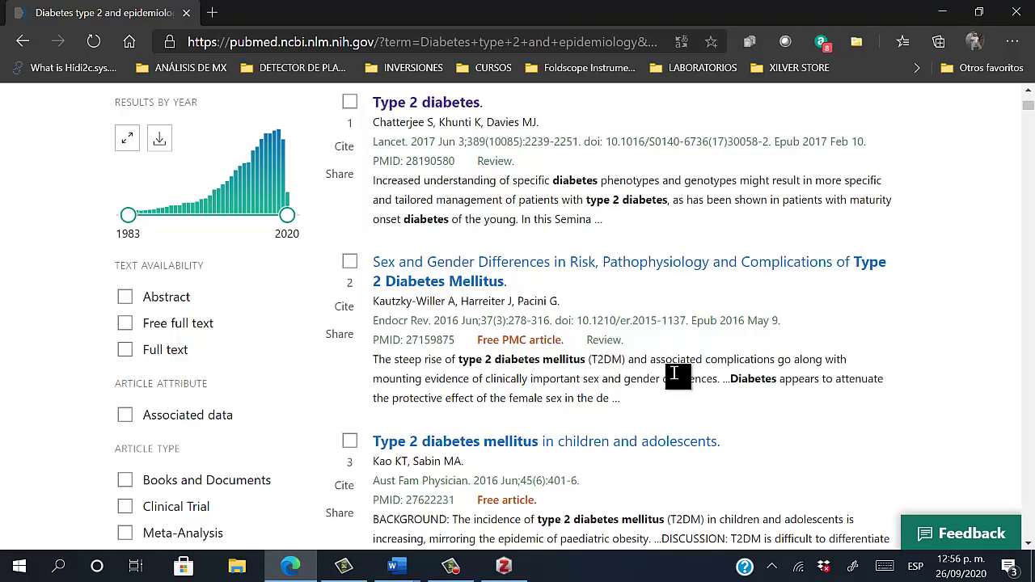
pyautogui.scroll(1, 675, 375)
pyautogui.scroll(-3, 676, 374)
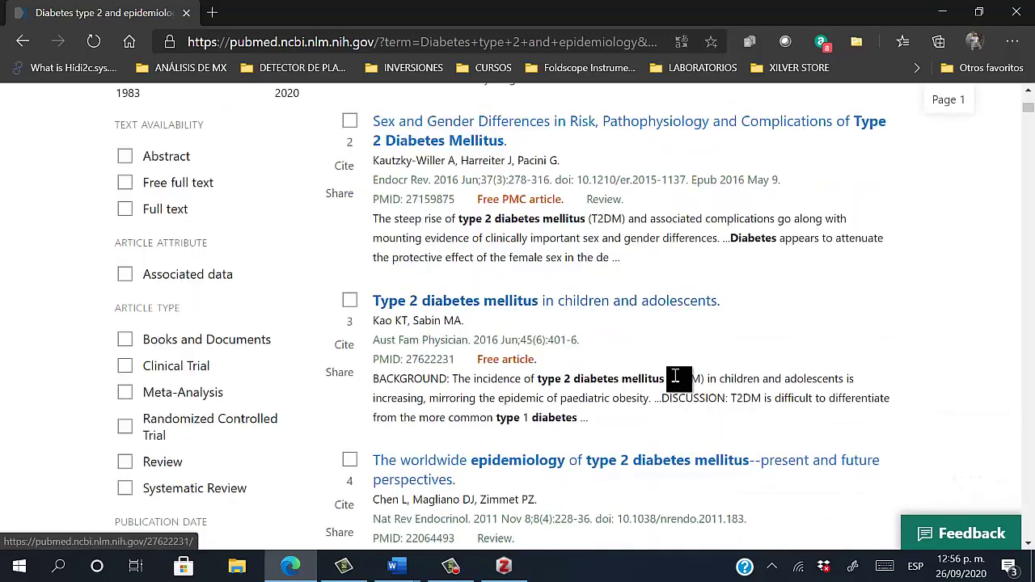
pyautogui.scroll(3, 676, 376)
pyautogui.scroll(-3, 675, 377)
pyautogui.scroll(1, 643, 376)
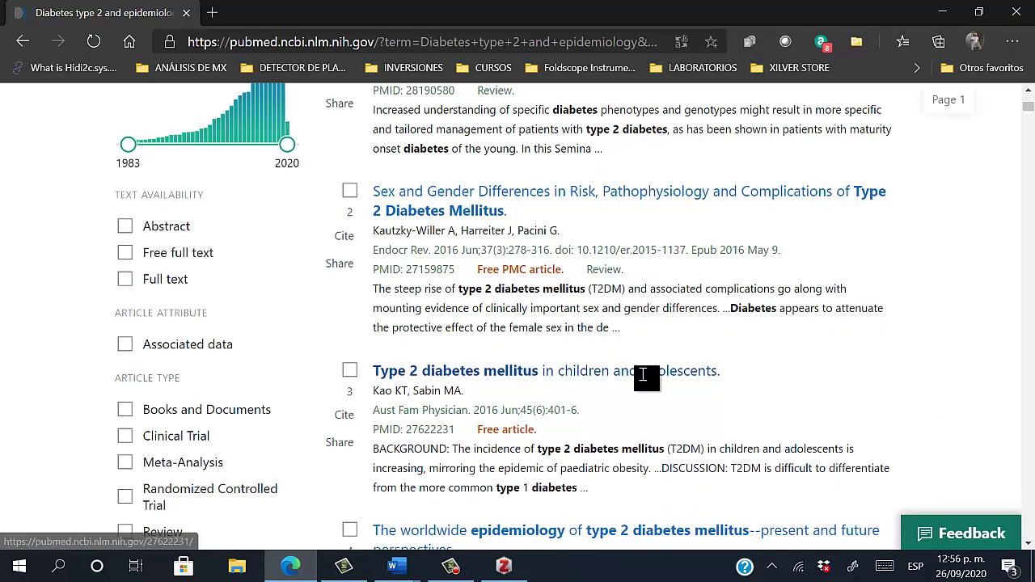
pyautogui.scroll(-2, 643, 376)
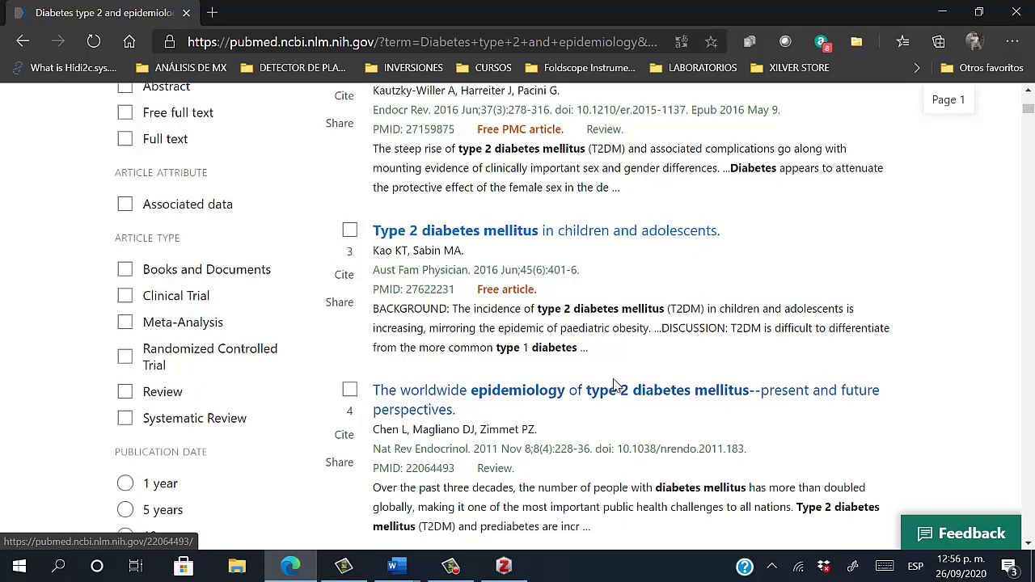
pyautogui.click(615, 401)
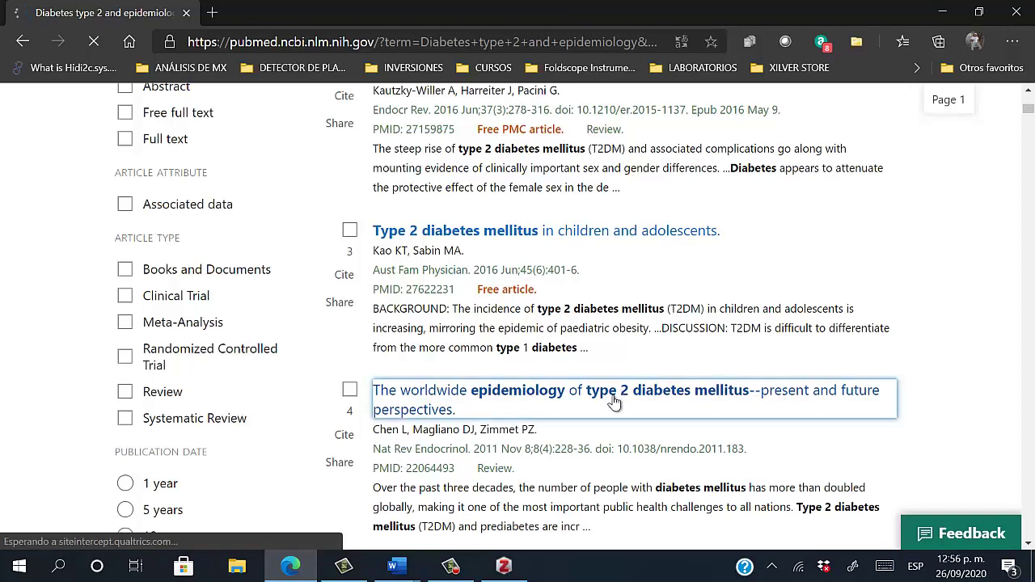
# Save the article to the DMT2-INSULINA collection with the Zotero Connector
pyautogui.scroll(-5, 499, 332)
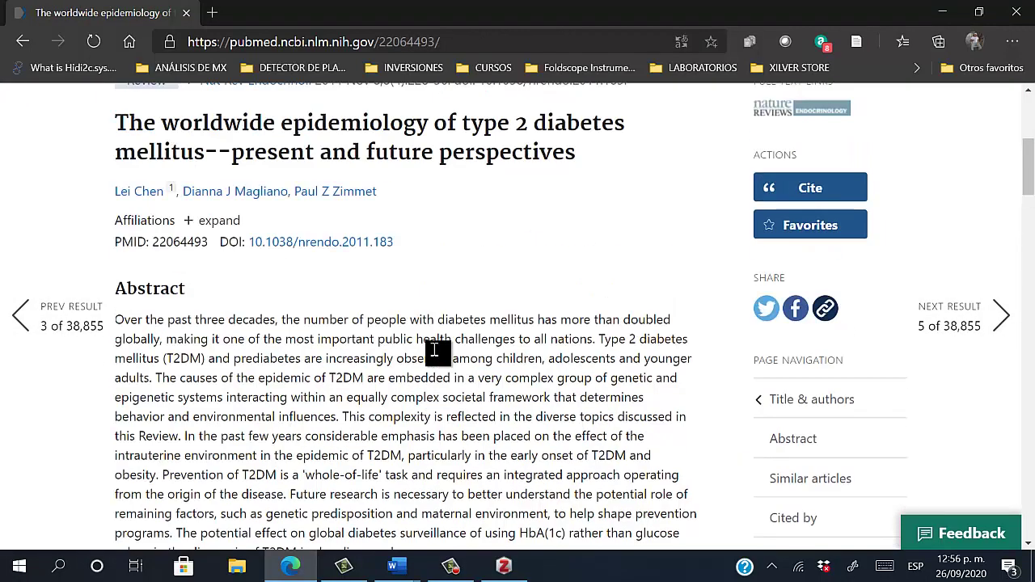
pyautogui.scroll(-2, 437, 354)
pyautogui.scroll(3, 437, 353)
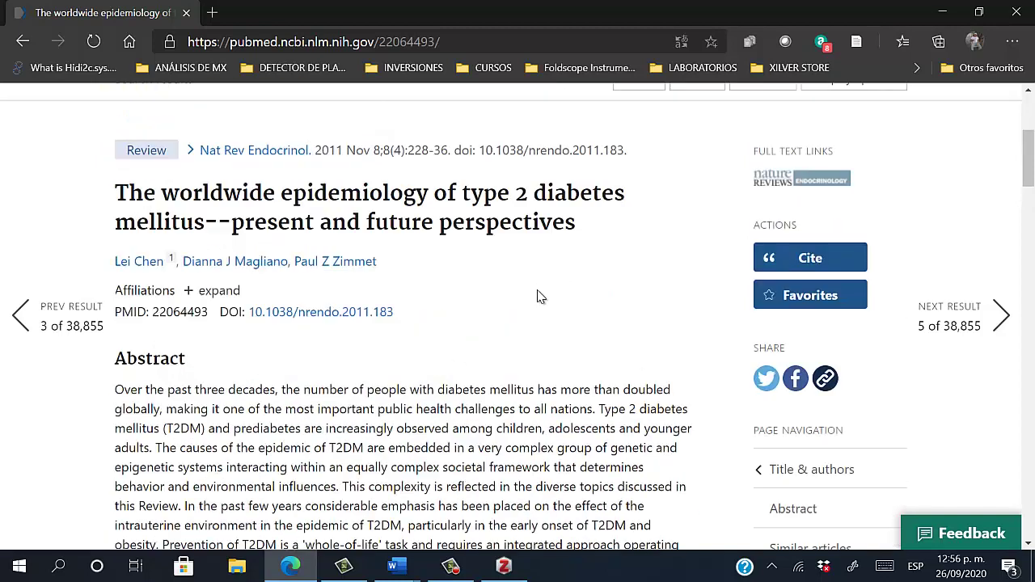
pyautogui.scroll(1, 510, 309)
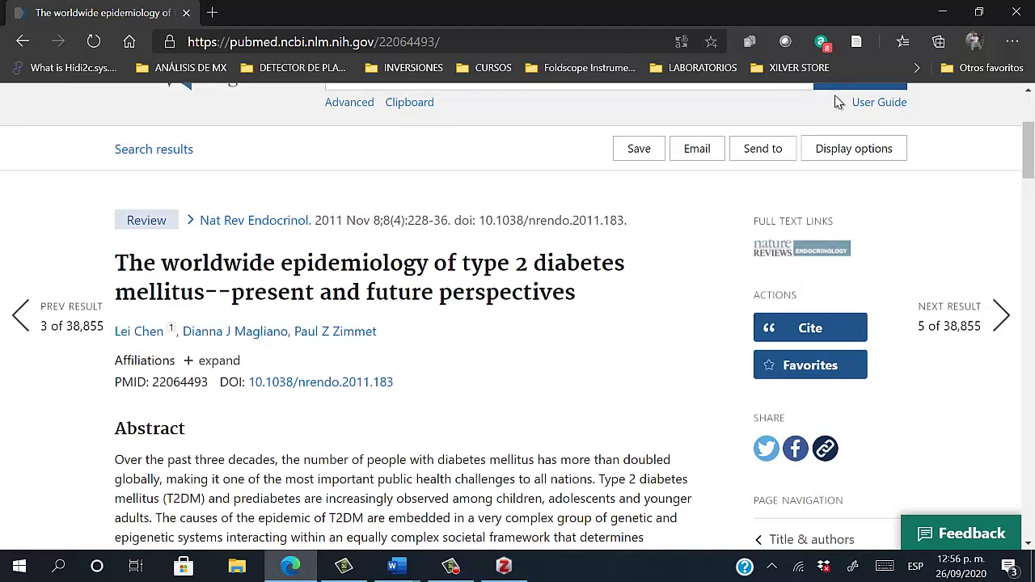
pyautogui.click(857, 44)
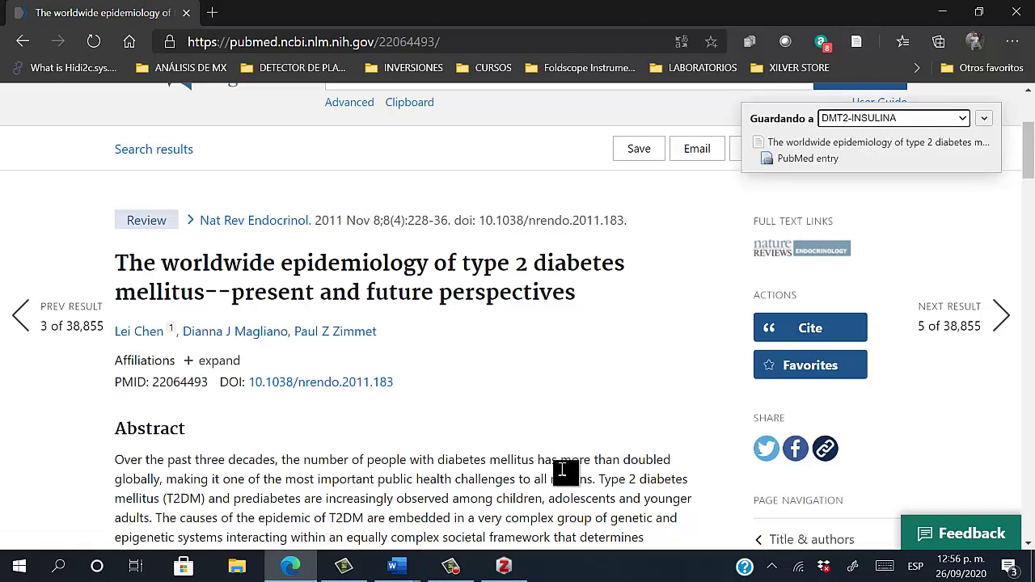
# Inspect the Type 2 diabetes item's details in Zotero, then minimize Zotero
pyautogui.click(504, 566)
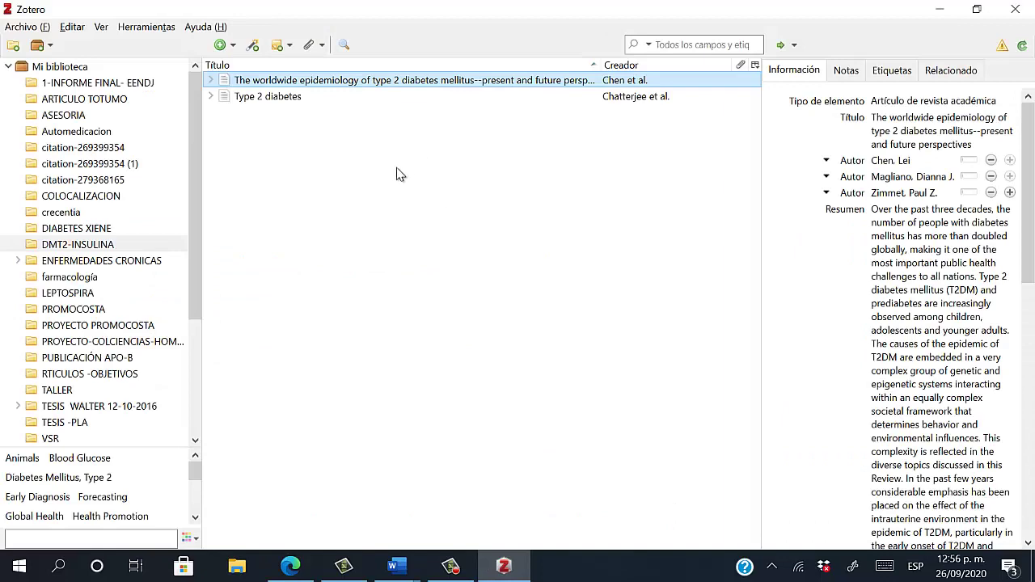
pyautogui.click(296, 97)
pyautogui.click(296, 101)
pyautogui.click(299, 98)
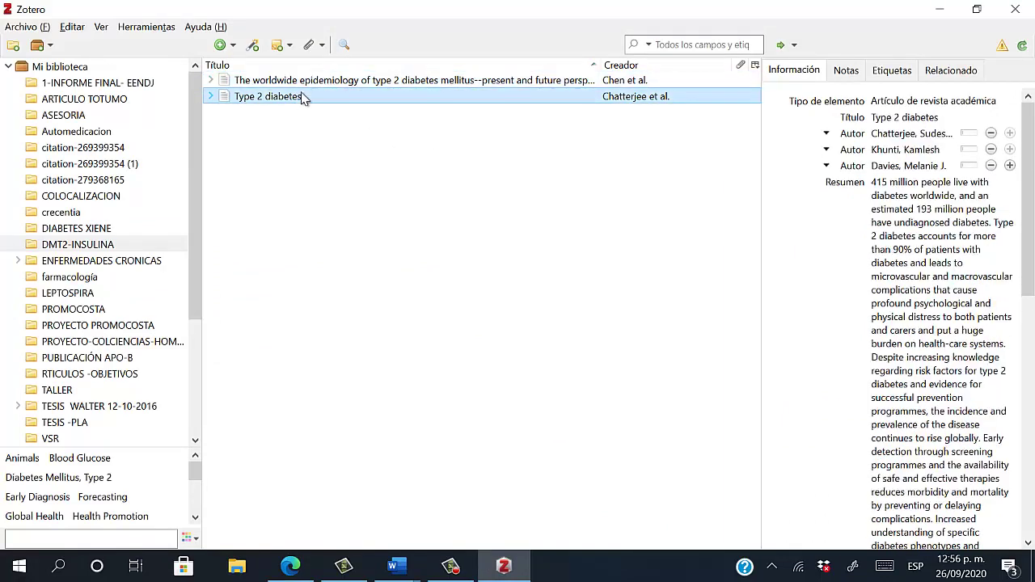
pyautogui.click(302, 99)
pyautogui.click(383, 99)
pyautogui.click(948, 9)
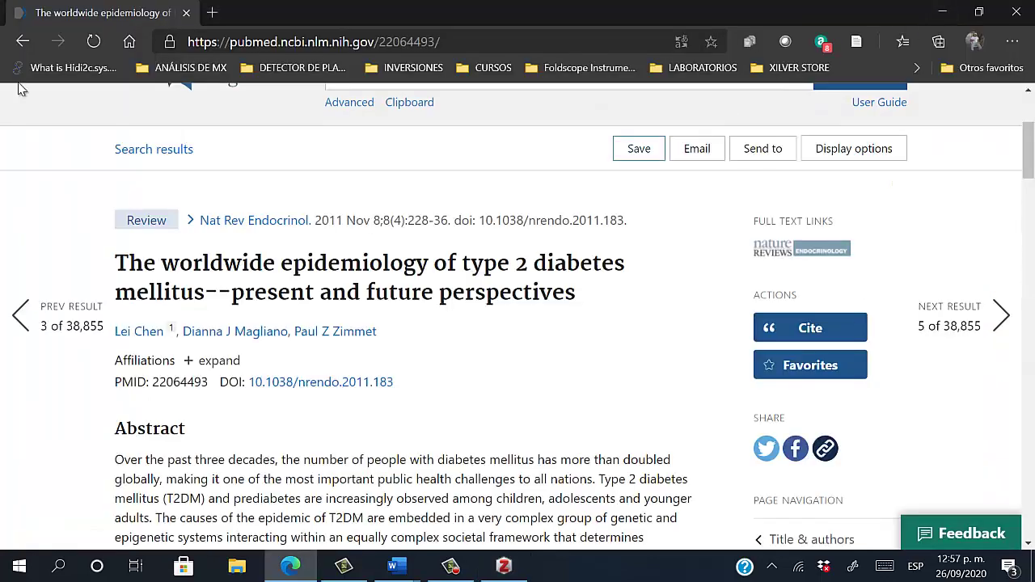
# Change the PubMed query to 'Diabetes type 2 and economic costs' and run it
pyautogui.click(21, 42)
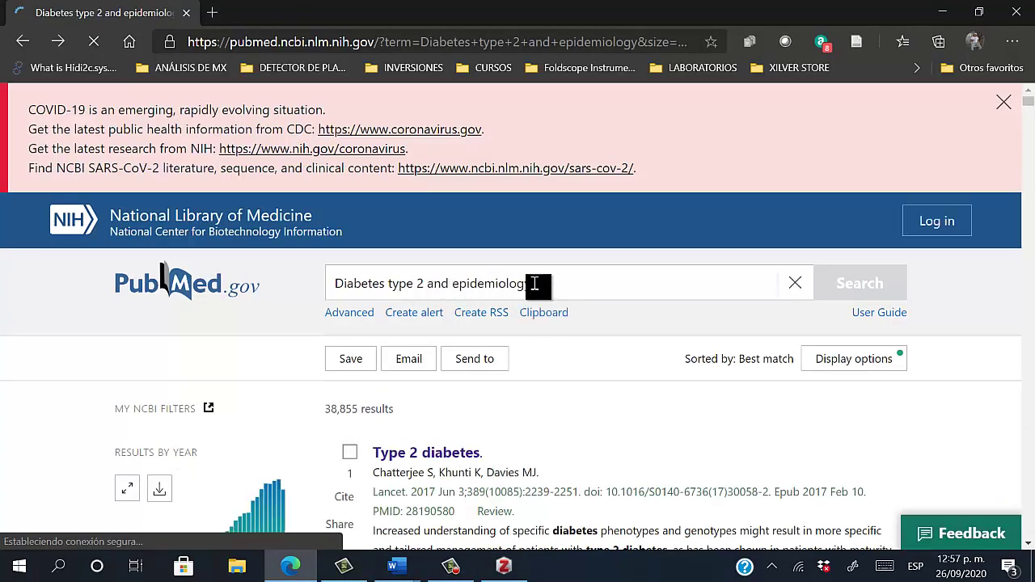
pyautogui.scroll(-10, 550, 287)
pyautogui.scroll(10, 534, 283)
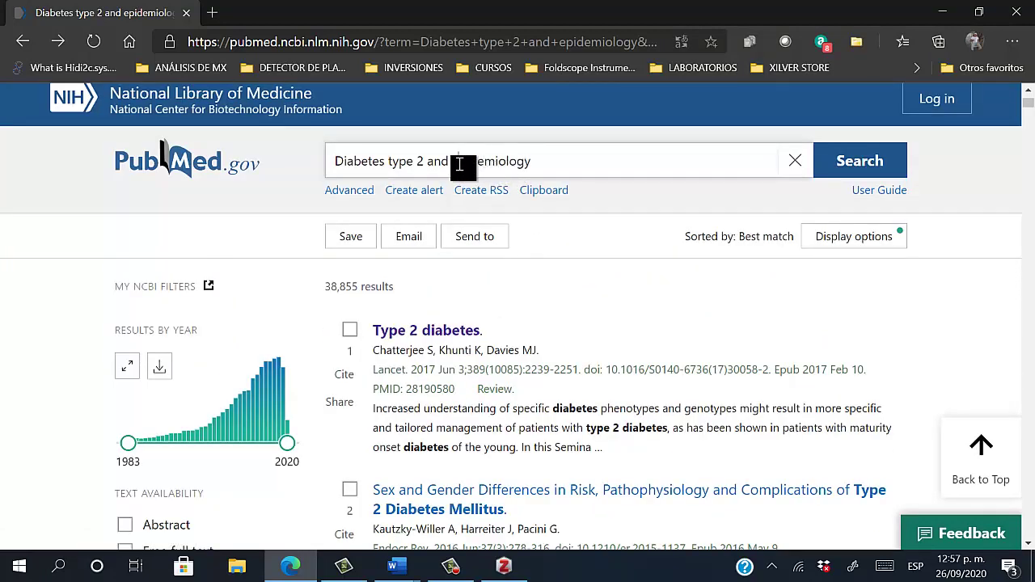
pyautogui.moveTo(460, 166); pyautogui.dragTo(541, 167)
pyautogui.press('BackSpace')
pyautogui.press('BackSpace')
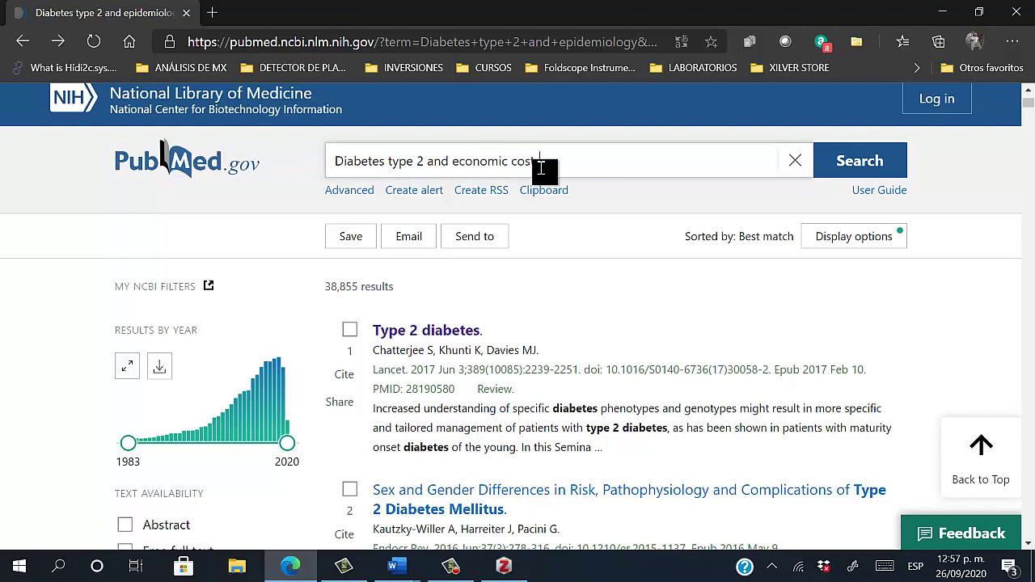
pyautogui.write('s')
pyautogui.press('Return')
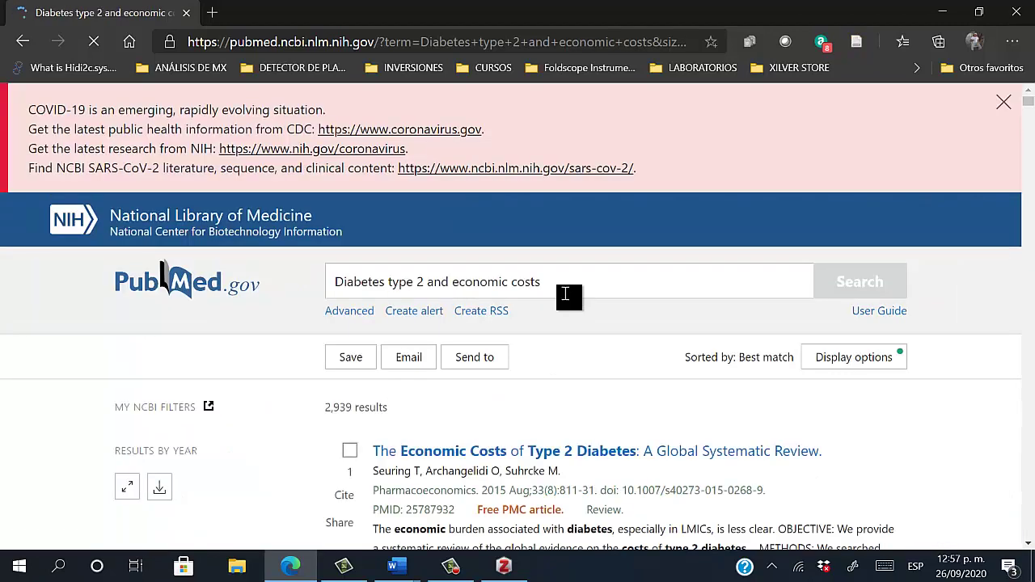
# Open The Economic Costs of Type 2 Diabetes and save it to DMT2-INSULINA
pyautogui.scroll(-1, 566, 295)
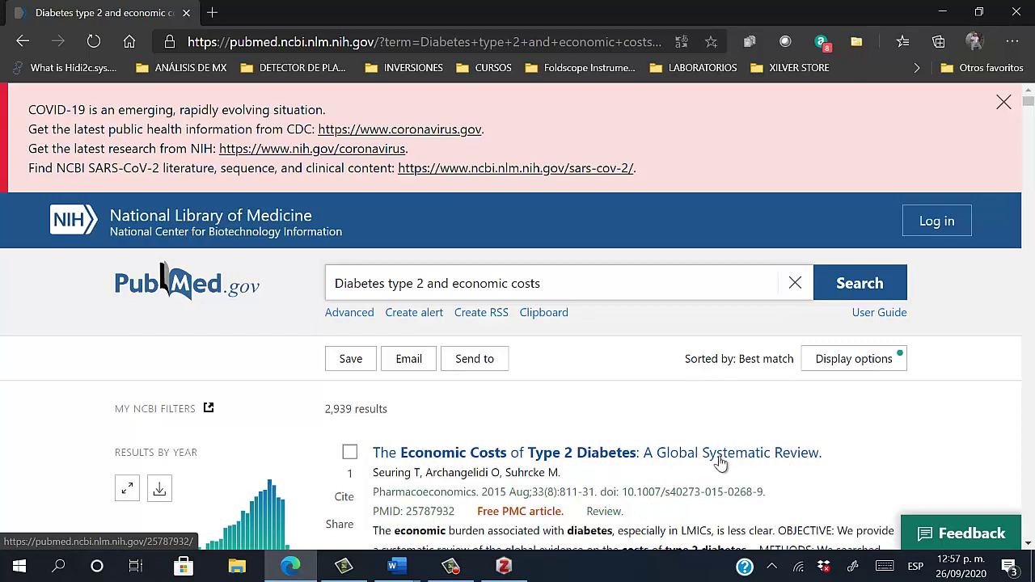
pyautogui.scroll(-1, 657, 464)
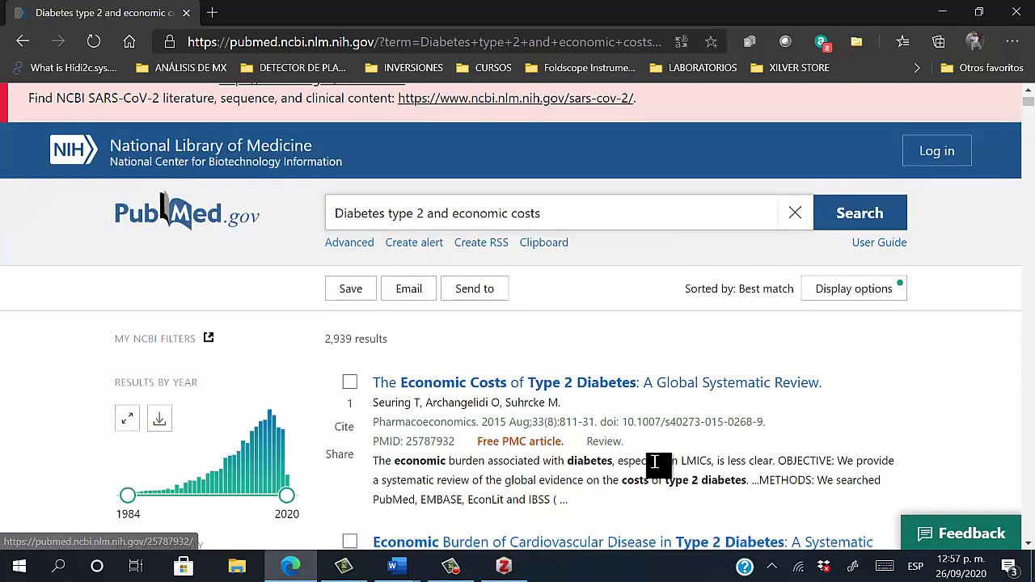
pyautogui.click(647, 397)
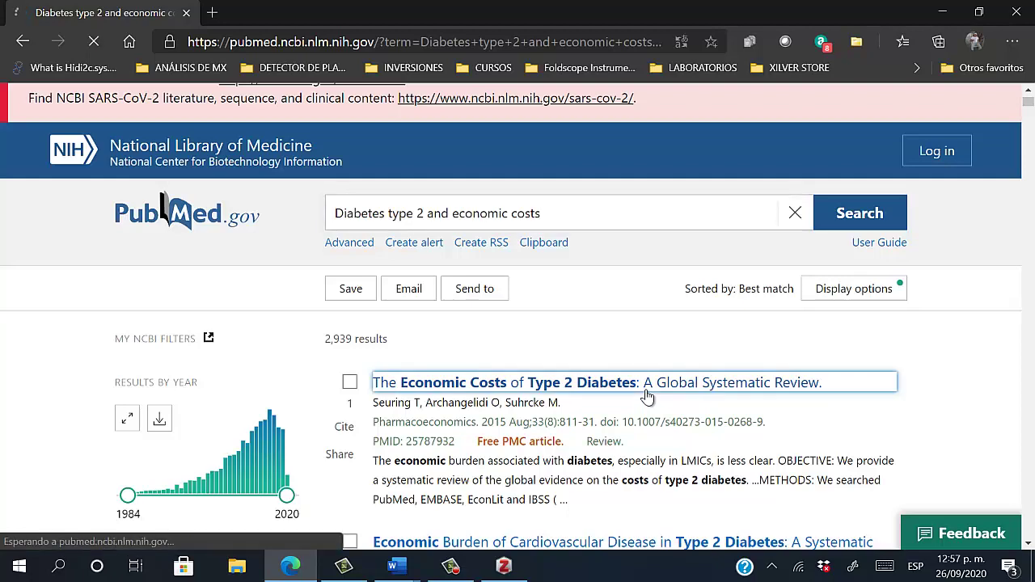
pyautogui.scroll(-5, 617, 351)
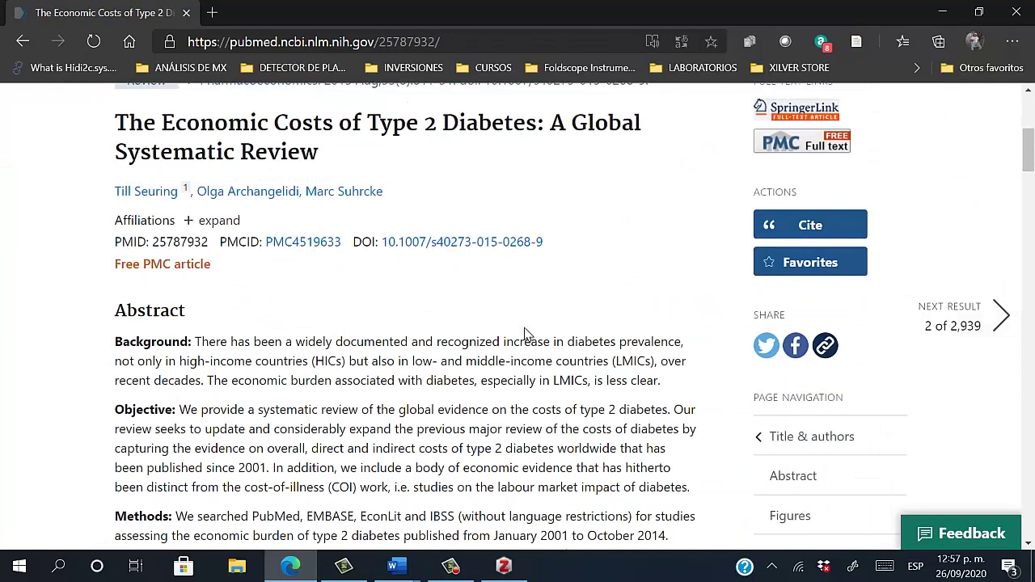
pyautogui.scroll(3, 526, 335)
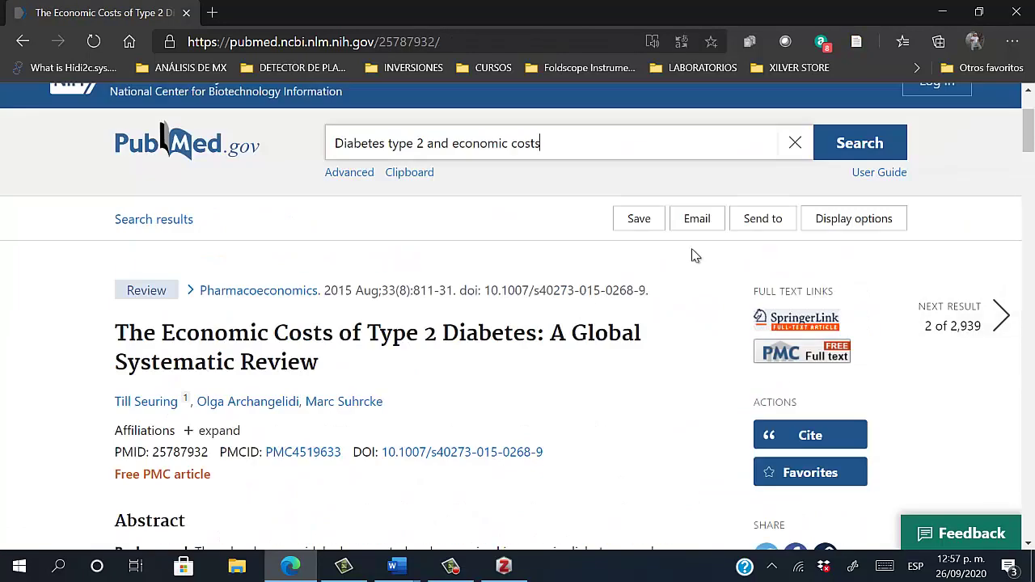
pyautogui.click(859, 42)
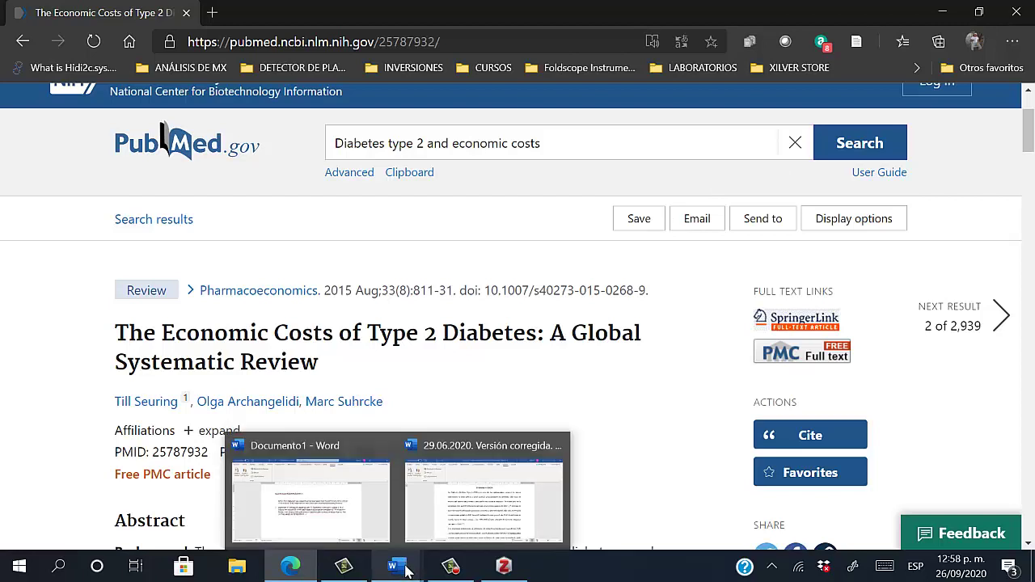
# Confirm in Zotero that DMT2-INSULINA now holds three articles, then minimize it
pyautogui.click(451, 566)
pyautogui.click(501, 570)
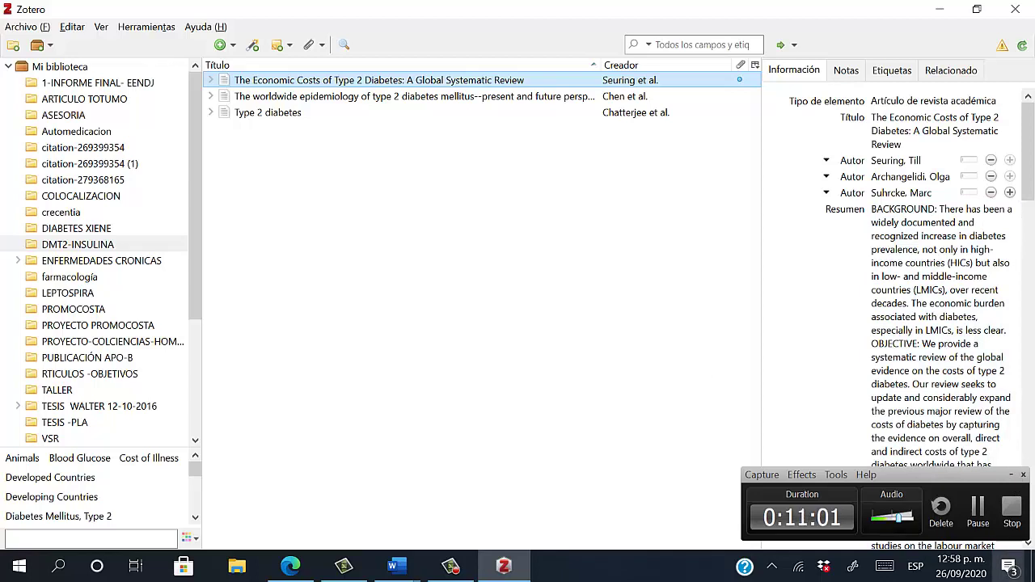
pyautogui.click(940, 8)
# Open INTRODUCCI.docx from the desktop in Word
pyautogui.click(1033, 566)
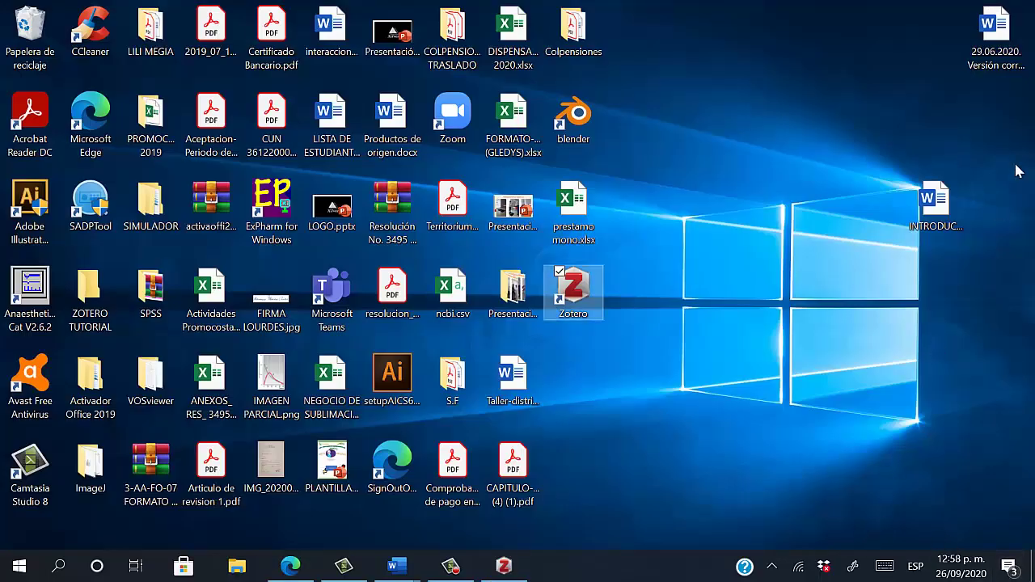
pyautogui.click(941, 220)
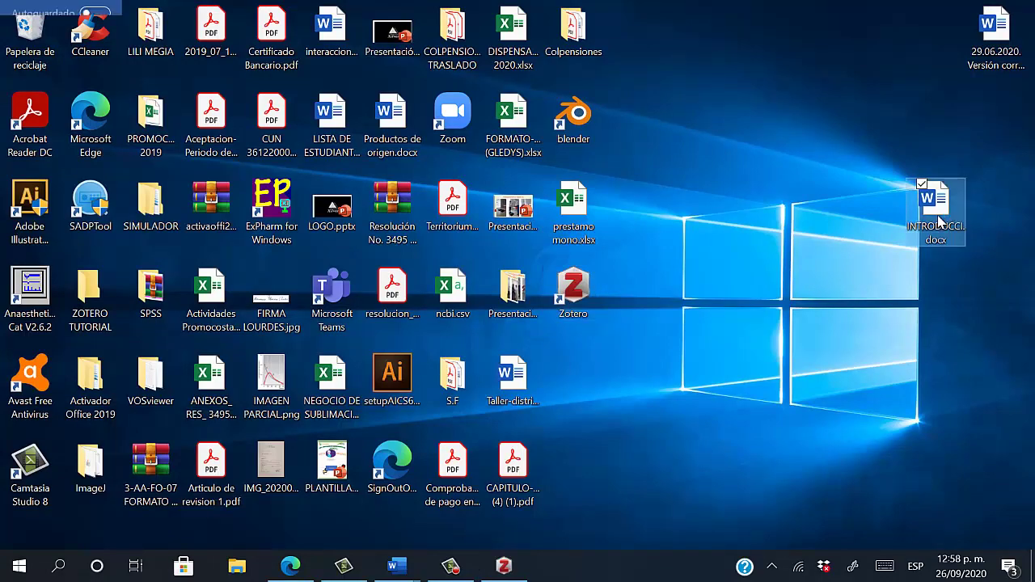
pyautogui.doubleClick(941, 220)
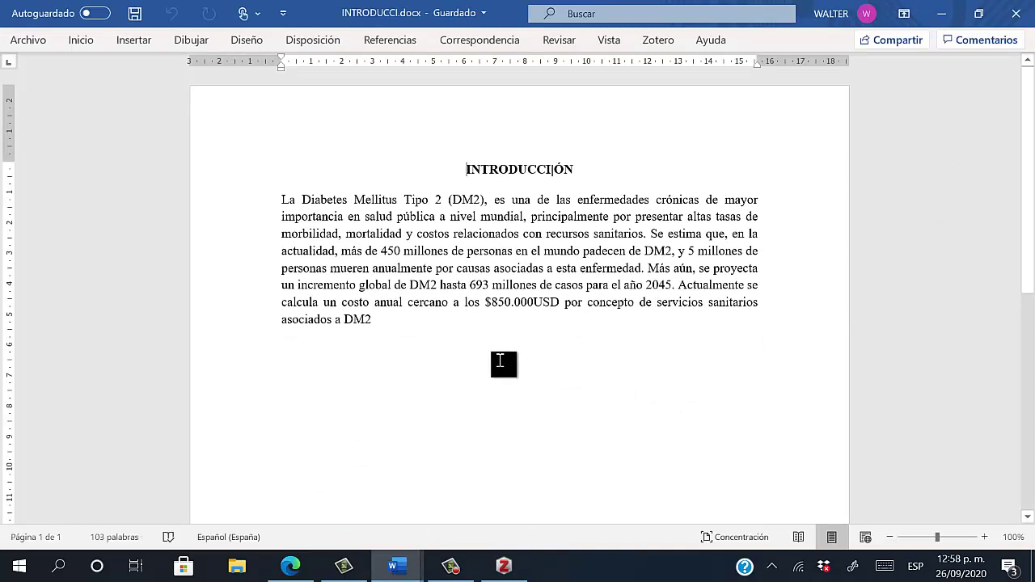
# Set the body paragraph's line spacing to 1.5
pyautogui.moveTo(384, 320); pyautogui.dragTo(252, 184)
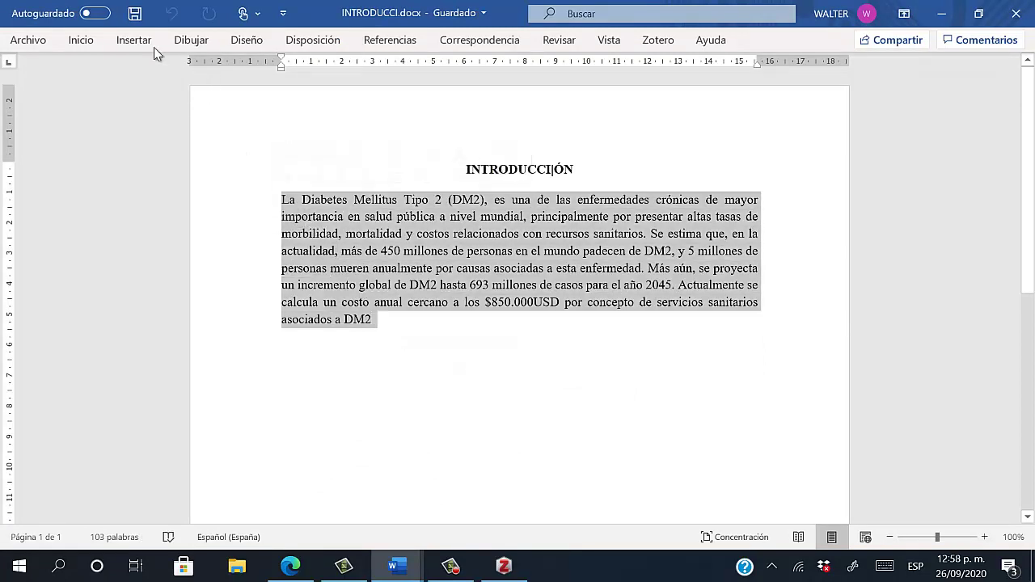
pyautogui.click(289, 208)
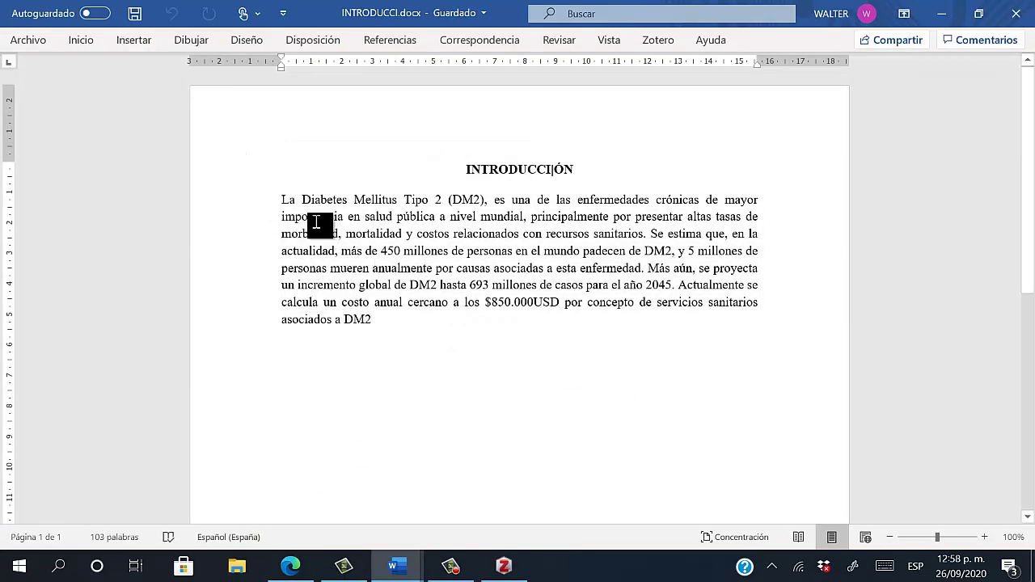
pyautogui.keyDown('shift'); pyautogui.click(381, 326); pyautogui.keyUp('shift')
pyautogui.click(81, 41)
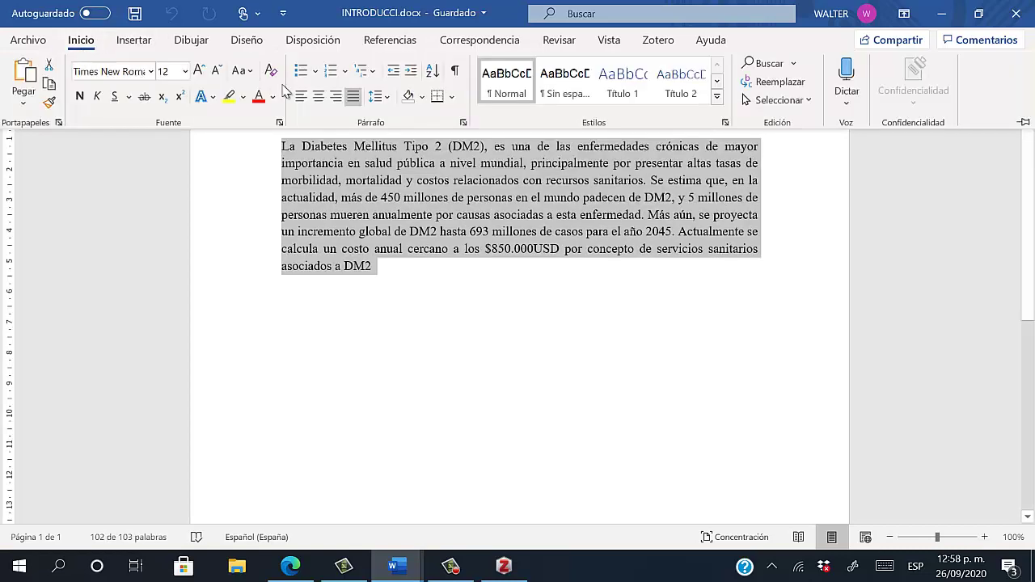
pyautogui.click(377, 96)
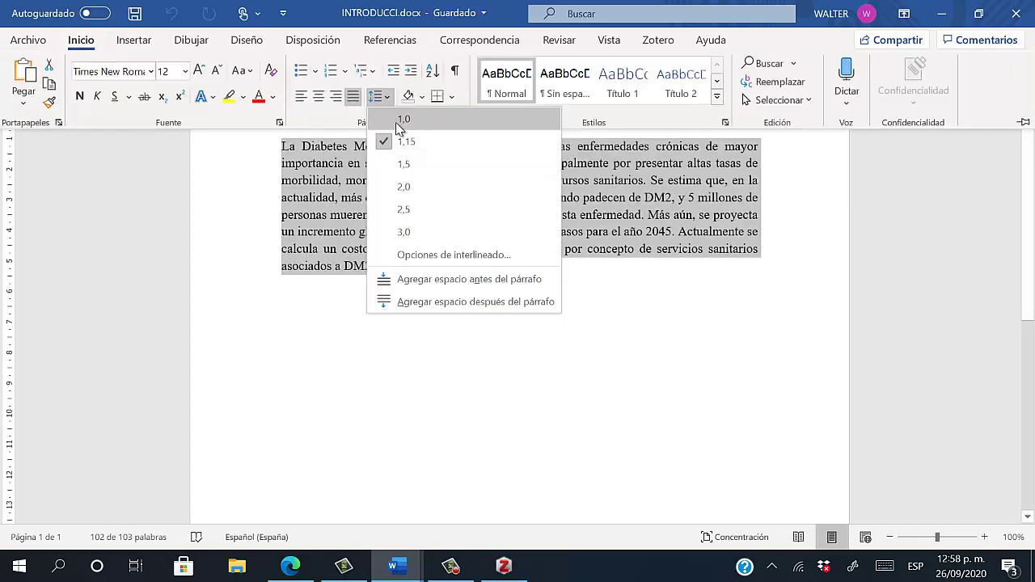
pyautogui.click(403, 165)
pyautogui.scroll(1, 584, 384)
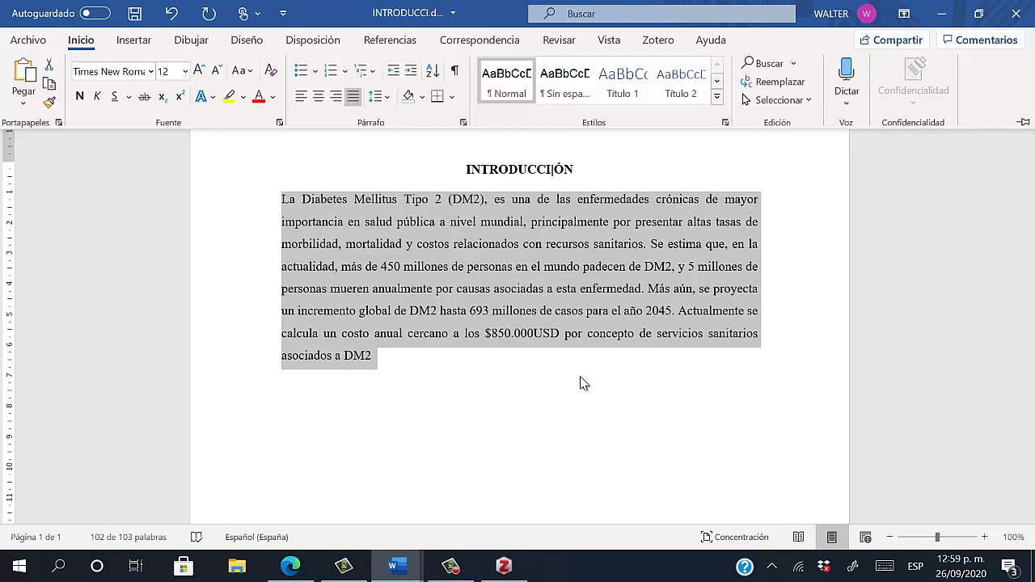
pyautogui.scroll(-1, 624, 414)
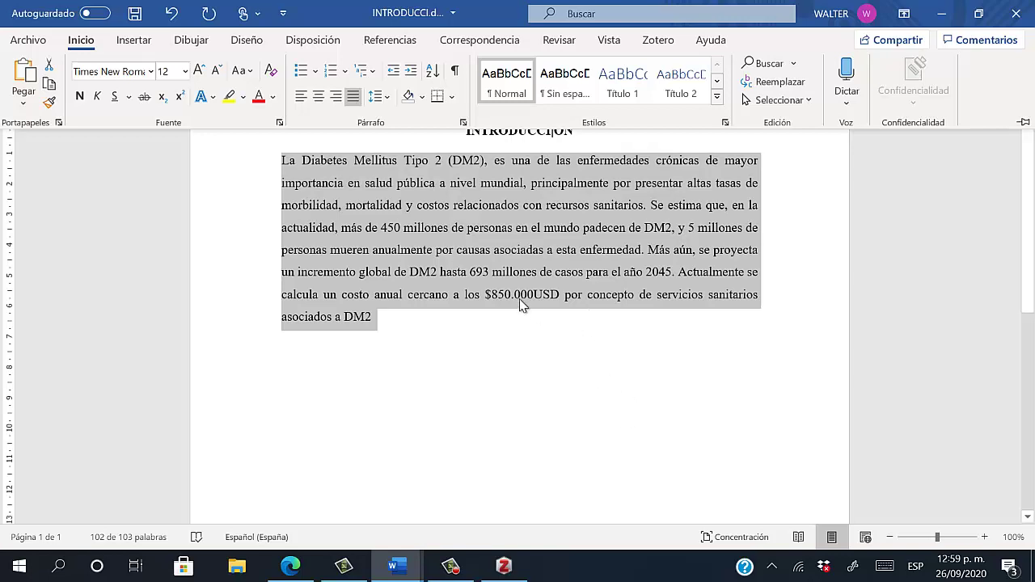
# Highlight the first sentence, 'La Diabetes' through 'sanitarios', in yellow
pyautogui.click(522, 306)
pyautogui.click(437, 258)
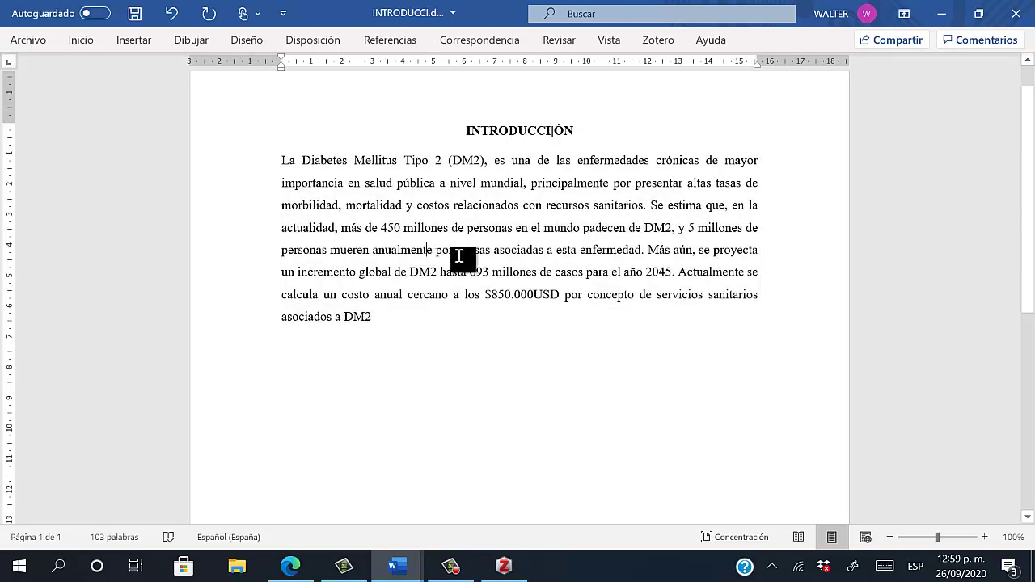
pyautogui.click(647, 209)
pyautogui.click(658, 210)
pyautogui.moveTo(381, 229); pyautogui.dragTo(658, 230)
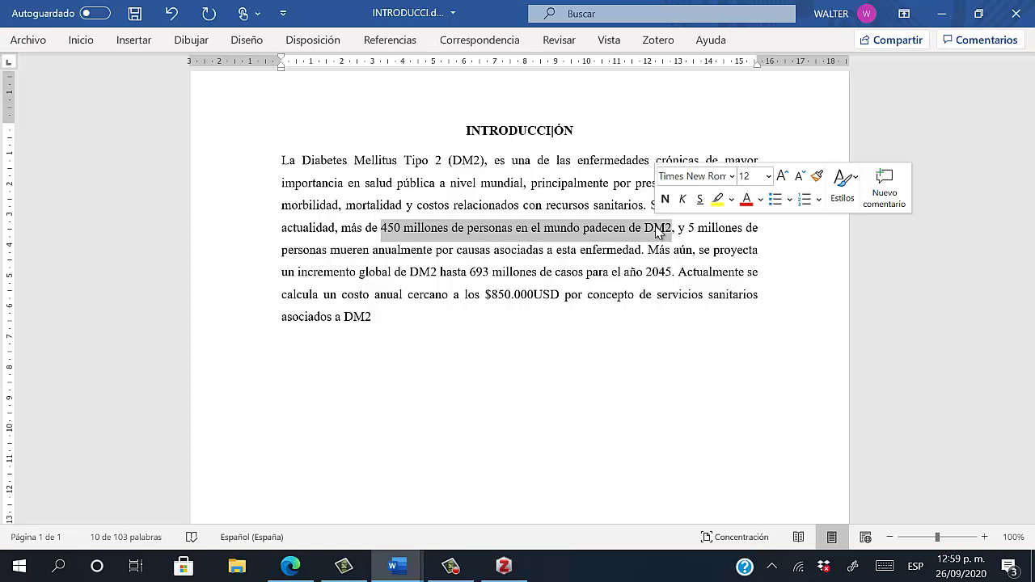
pyautogui.click(524, 155)
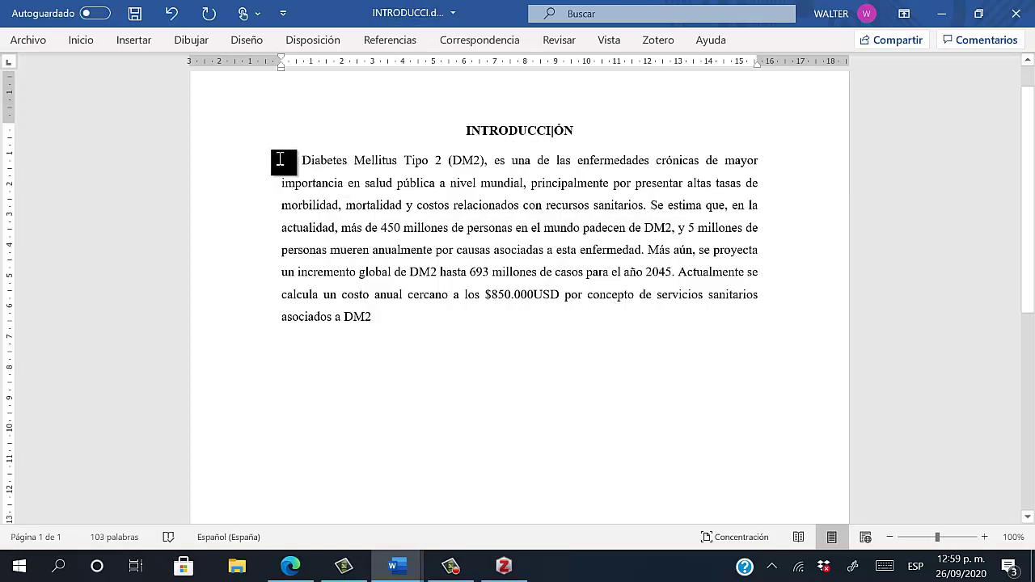
pyautogui.moveTo(280, 159)
pyautogui.mouseDown()
pyautogui.moveTo(374, 169)
pyautogui.moveTo(735, 162)
pyautogui.moveTo(407, 180)
pyautogui.moveTo(616, 204)
pyautogui.mouseUp()
pyautogui.click(81, 40)
pyautogui.click(230, 96)
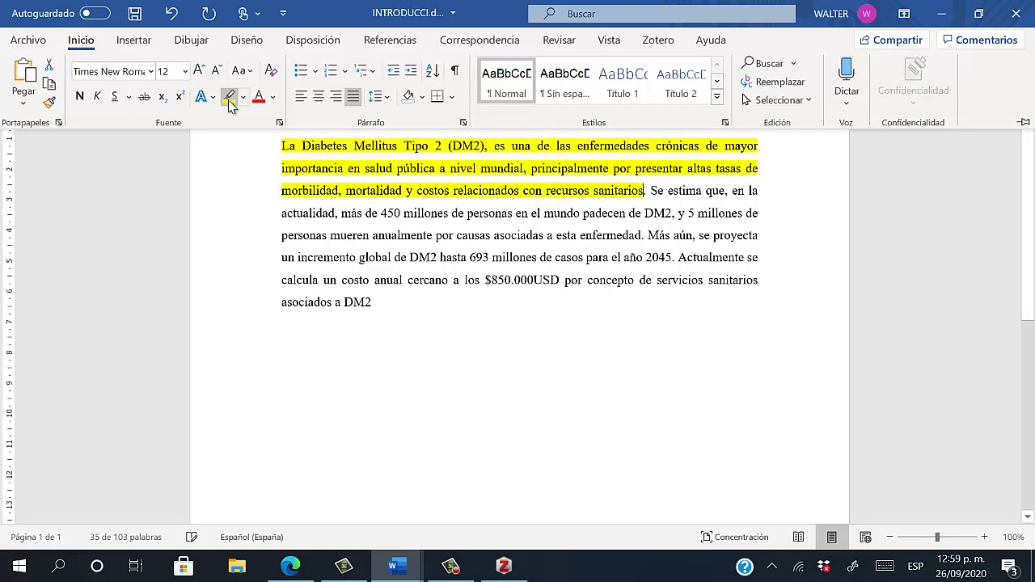
# Select the second sentence, ending at 'enfermedad.', for highlighting
pyautogui.click(550, 223)
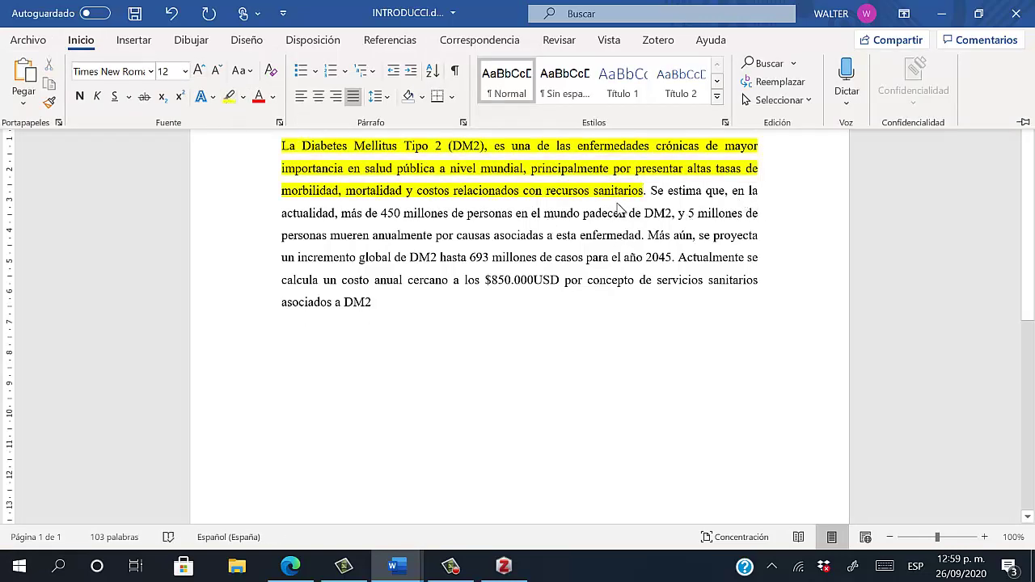
pyautogui.click(404, 230)
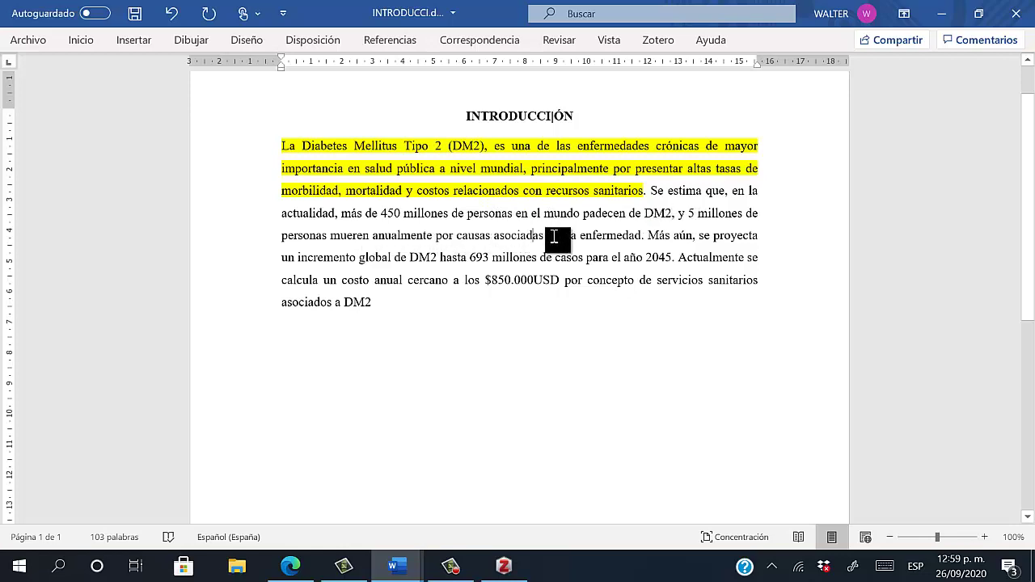
pyautogui.moveTo(648, 238); pyautogui.dragTo(650, 192)
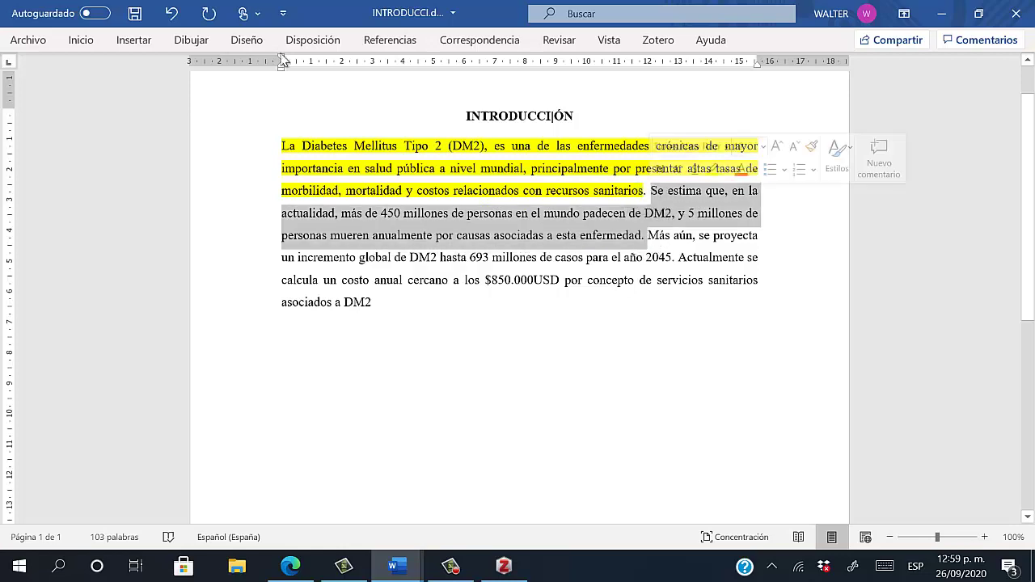
pyautogui.click(80, 40)
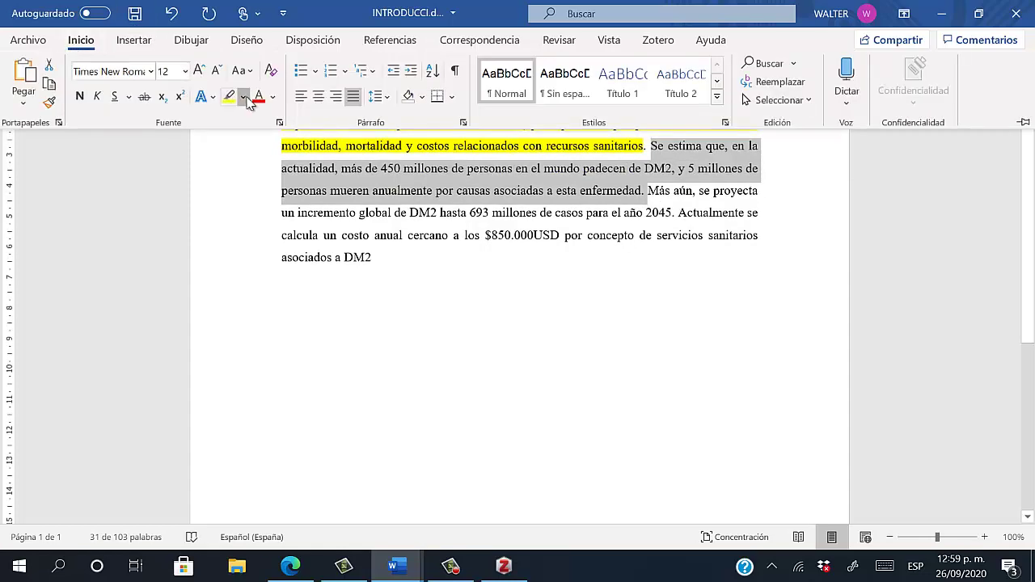
# Highlight the second sentence and the 'Más aún … año 2045' sentence in magenta
pyautogui.click(243, 96)
pyautogui.click(308, 118)
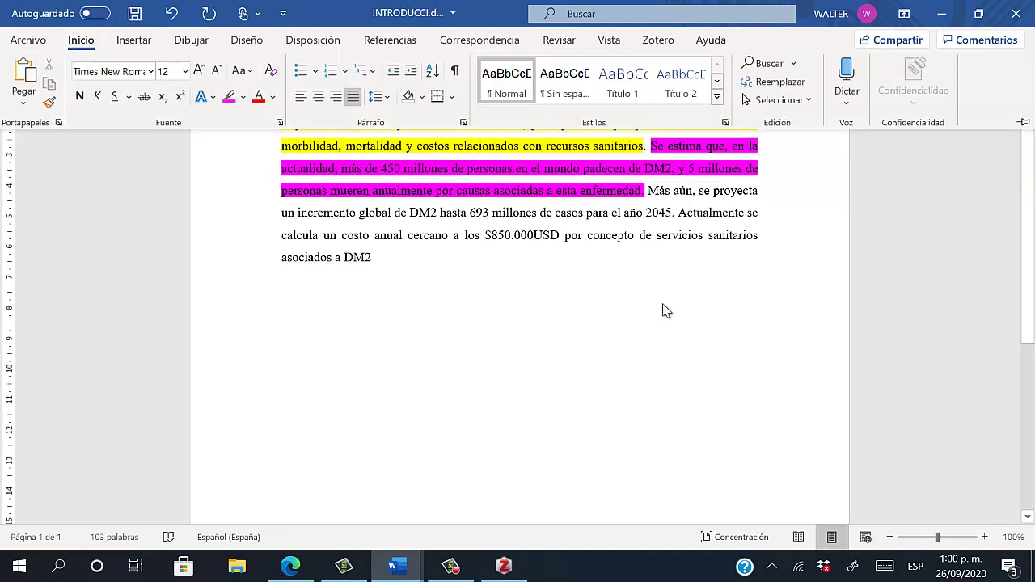
pyautogui.click(686, 228)
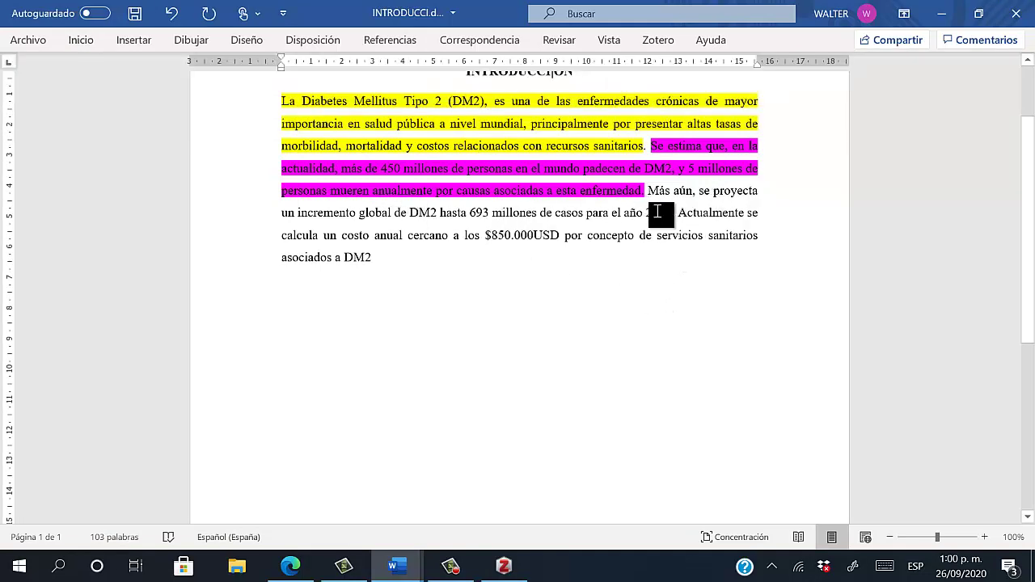
pyautogui.moveTo(675, 214); pyautogui.dragTo(647, 194)
pyautogui.click(81, 40)
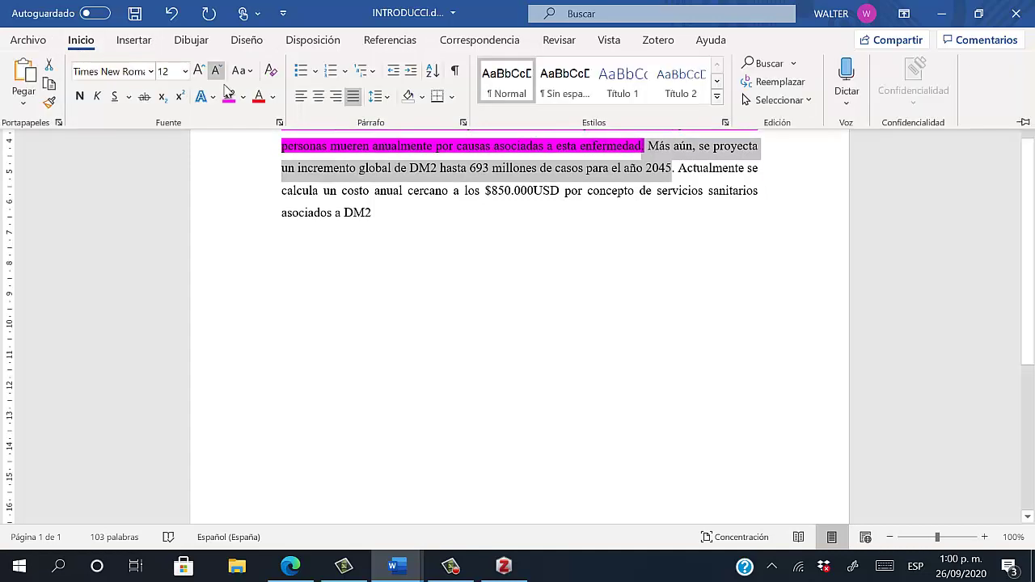
pyautogui.click(229, 96)
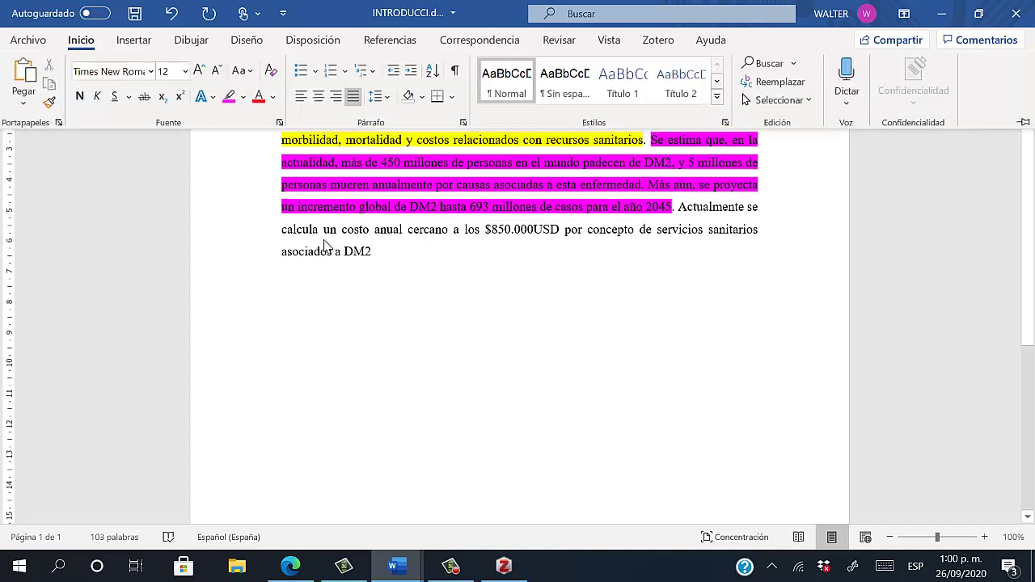
pyautogui.click(405, 252)
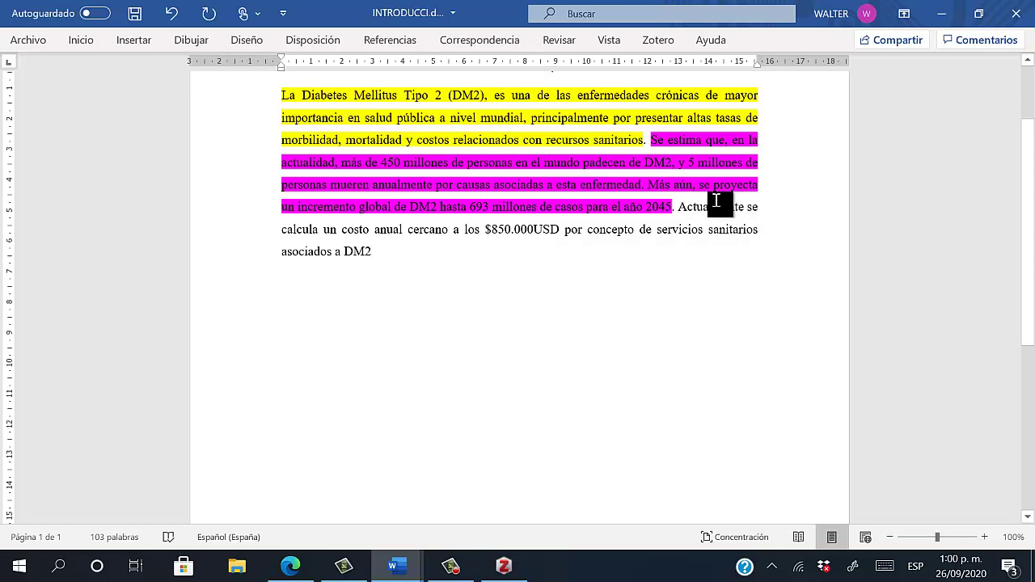
# Highlight the final cost sentence, 'Actualmente' through 'DM2', in green
pyautogui.moveTo(689, 215); pyautogui.dragTo(672, 258)
pyautogui.click(82, 40)
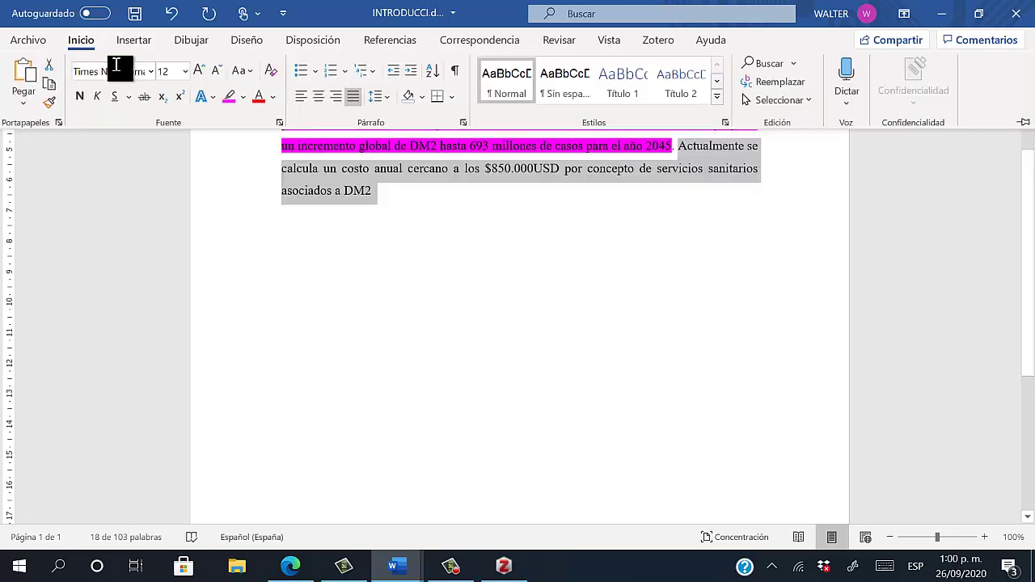
pyautogui.click(237, 98)
pyautogui.scroll(1, 530, 241)
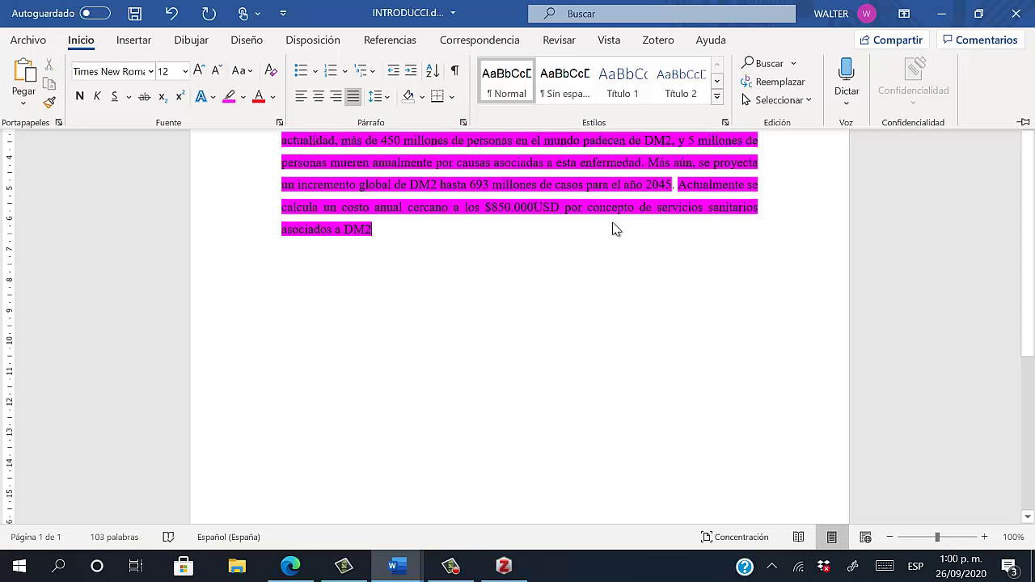
pyautogui.click(652, 209)
pyautogui.moveTo(677, 185); pyautogui.dragTo(666, 226)
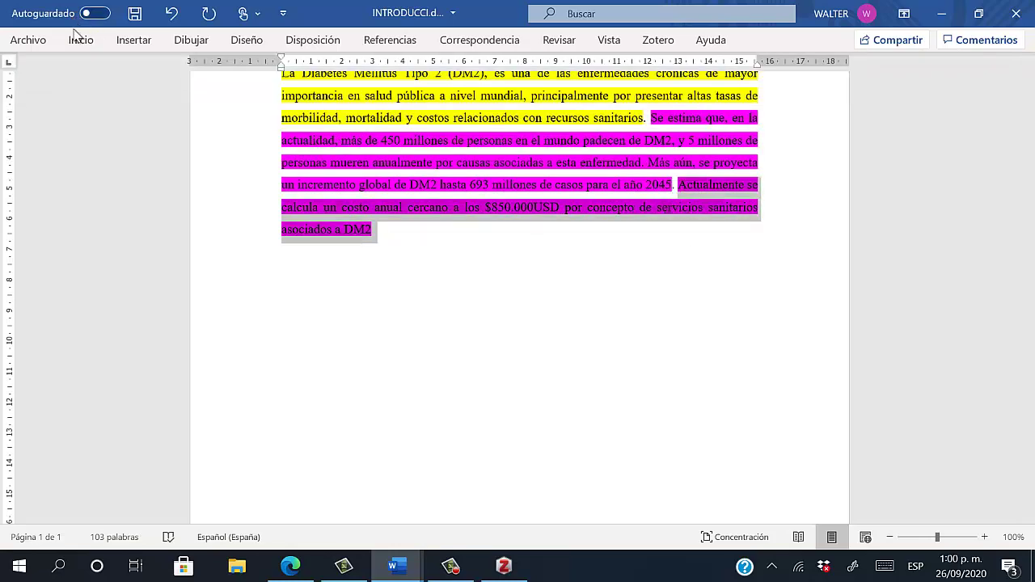
pyautogui.click(80, 40)
pyautogui.click(243, 98)
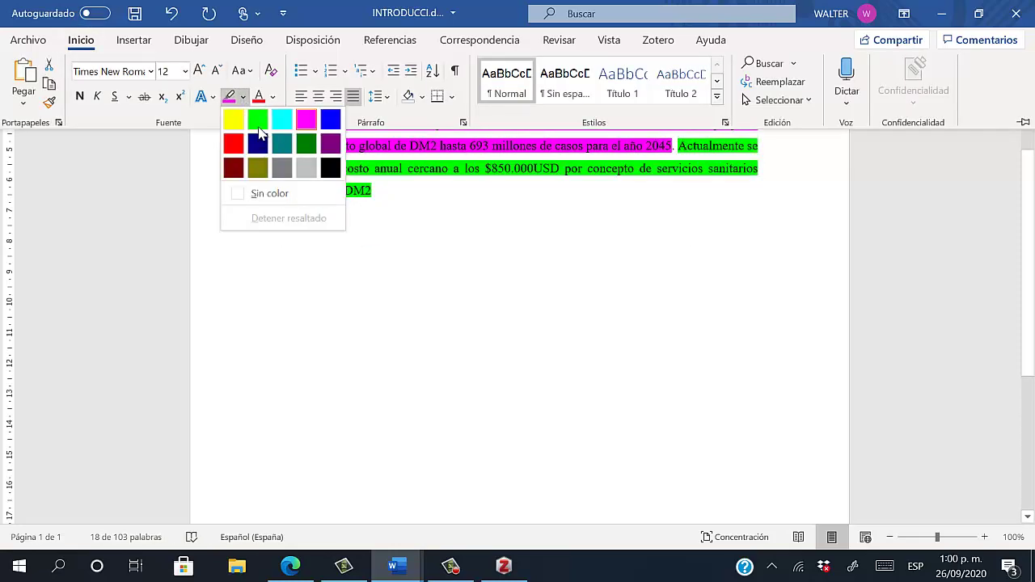
pyautogui.click(257, 122)
pyautogui.click(643, 295)
pyautogui.scroll(1, 615, 296)
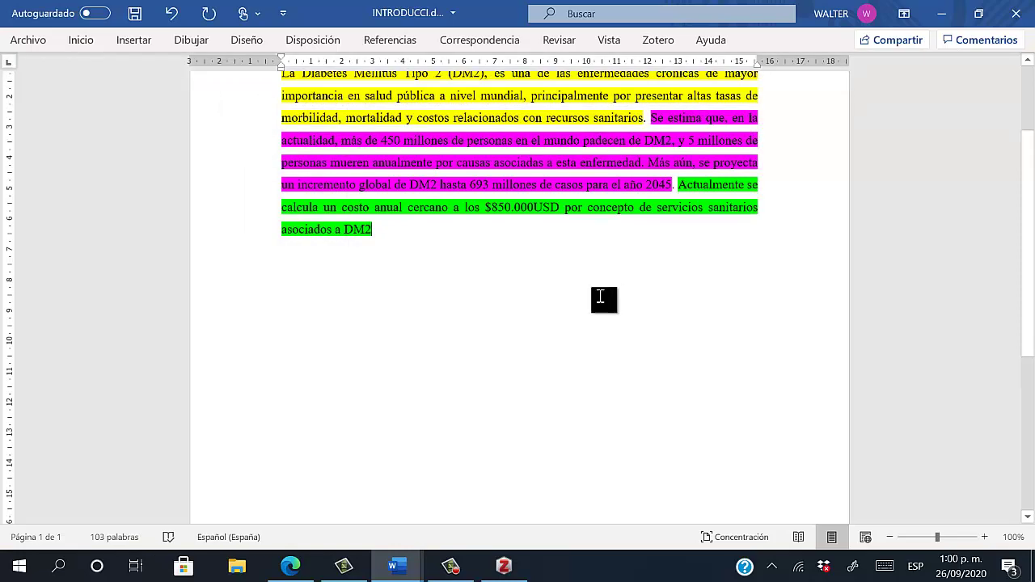
pyautogui.scroll(2, 601, 298)
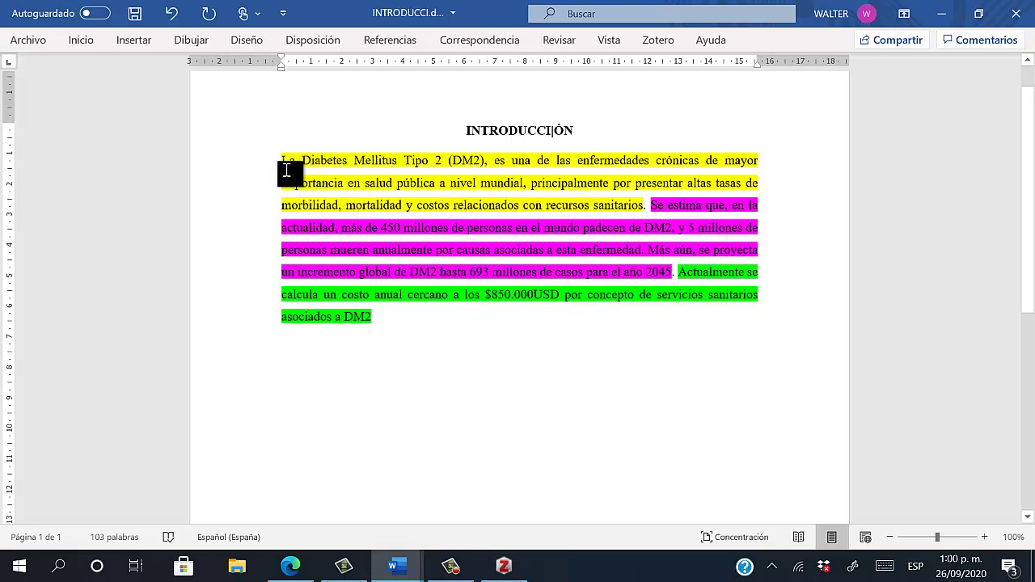
# Start a Zotero citation after 'sanitarios.' using Vancouver style in Español (Chile)
pyautogui.click(644, 207)
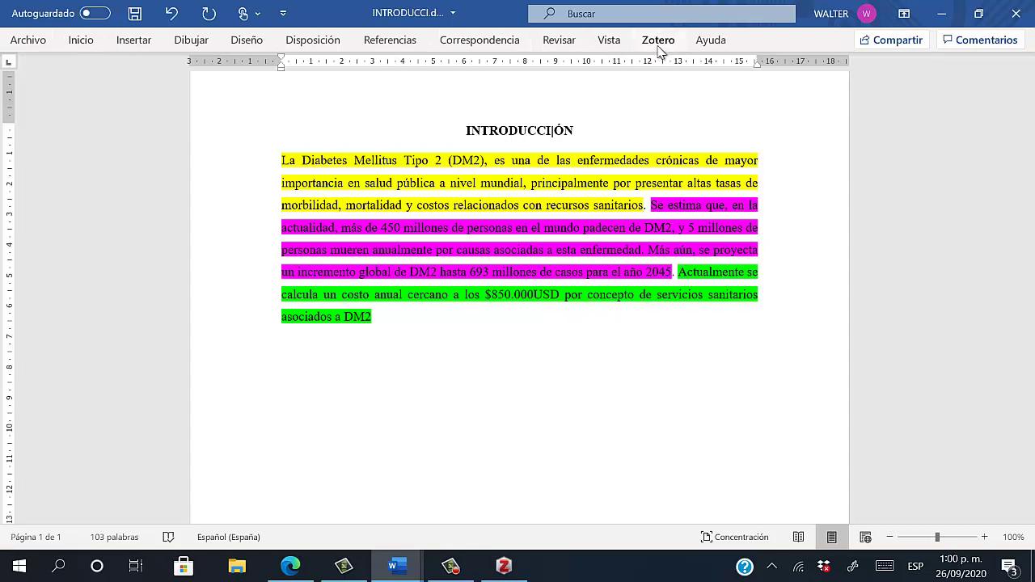
pyautogui.click(660, 41)
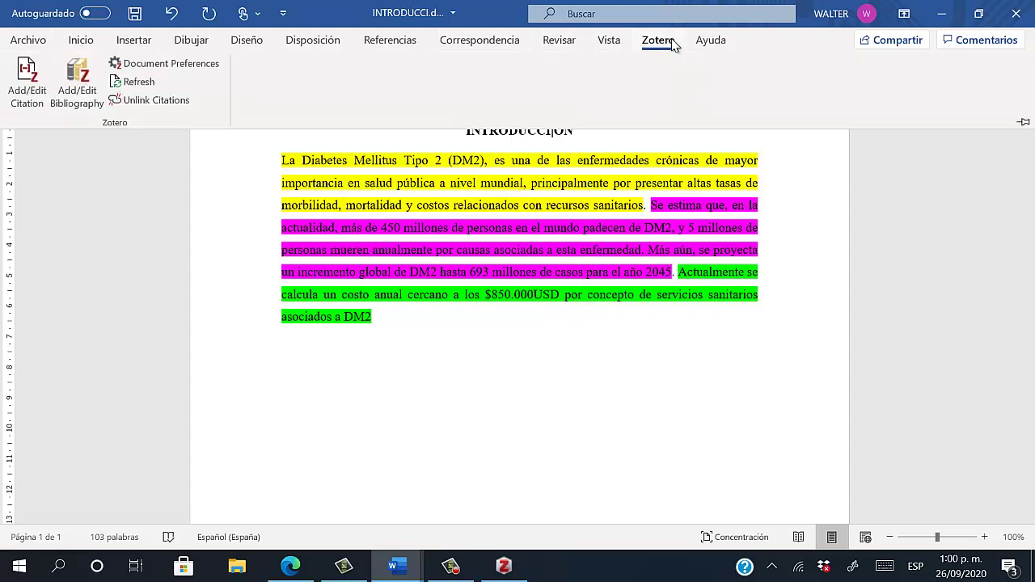
pyautogui.click(31, 94)
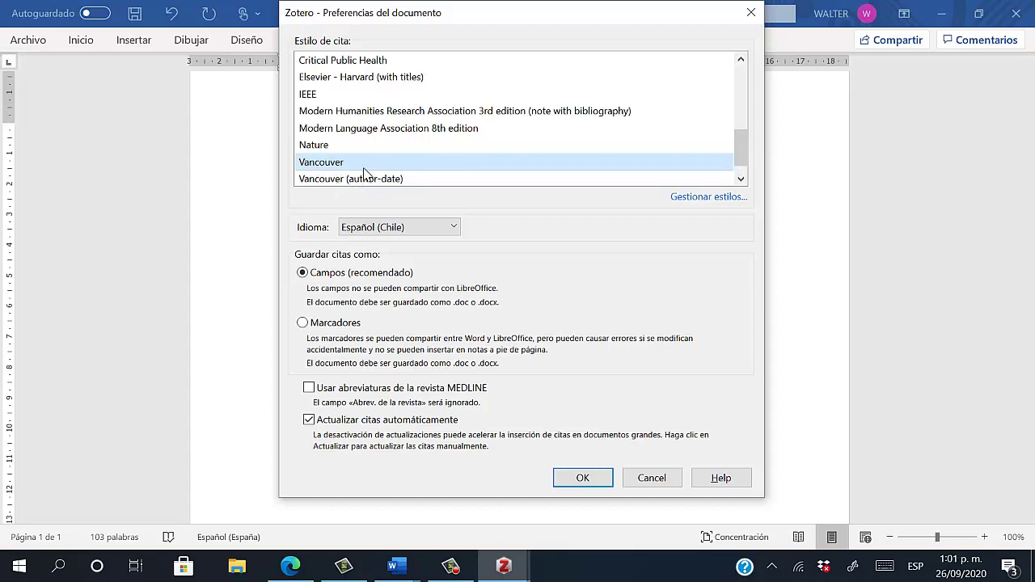
pyautogui.moveTo(745, 154); pyautogui.dragTo(742, 178)
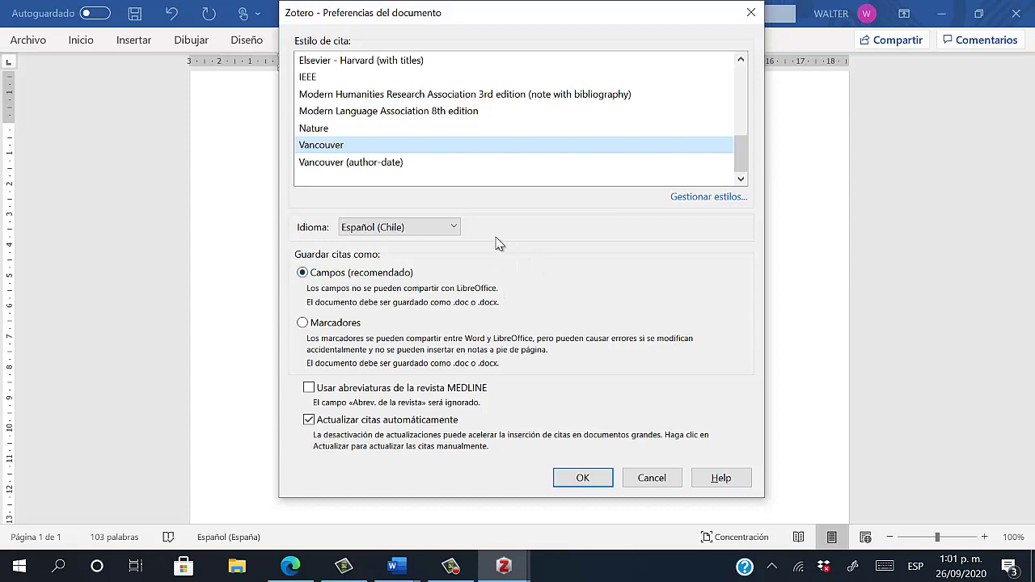
pyautogui.click(454, 228)
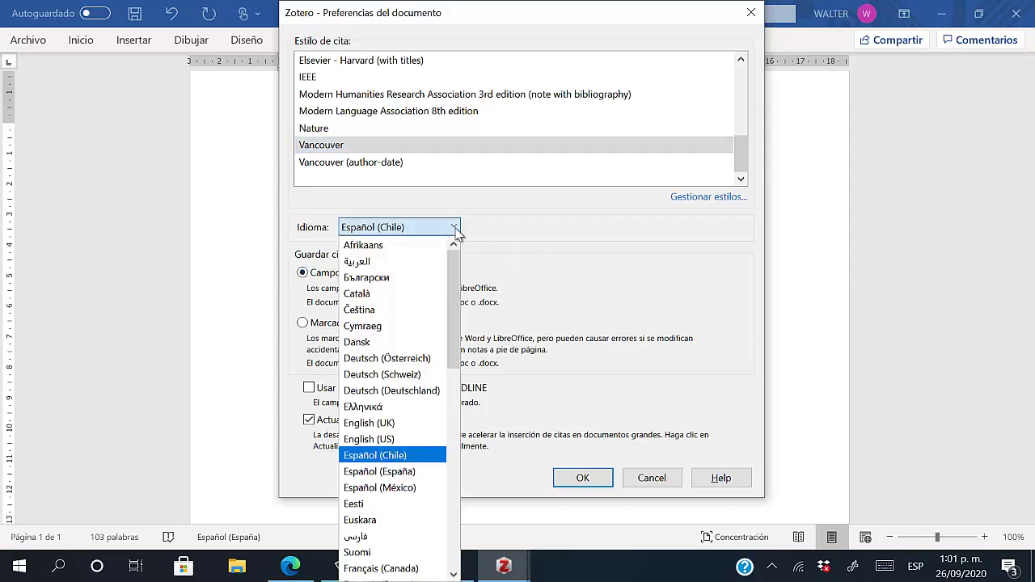
pyautogui.click(533, 241)
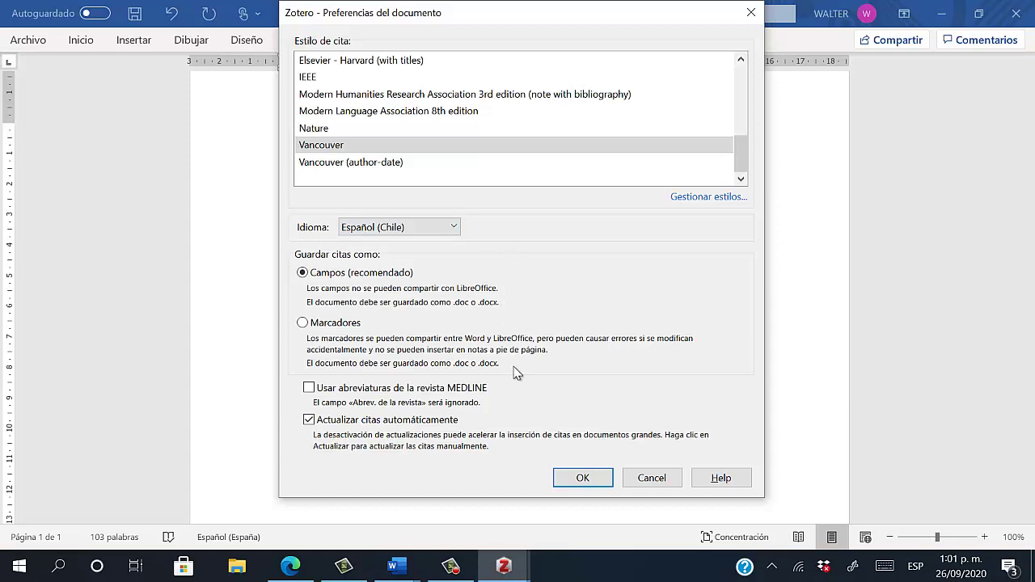
pyautogui.click(583, 478)
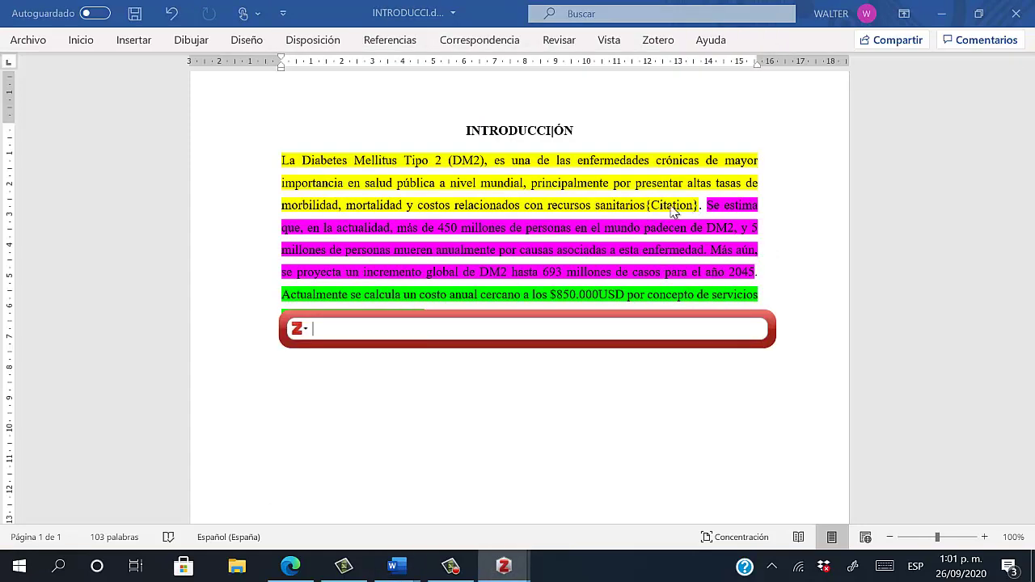
# Check the Type 2 diabetes reference in the Zotero library, then return to the document
pyautogui.scroll(-1, 363, 357)
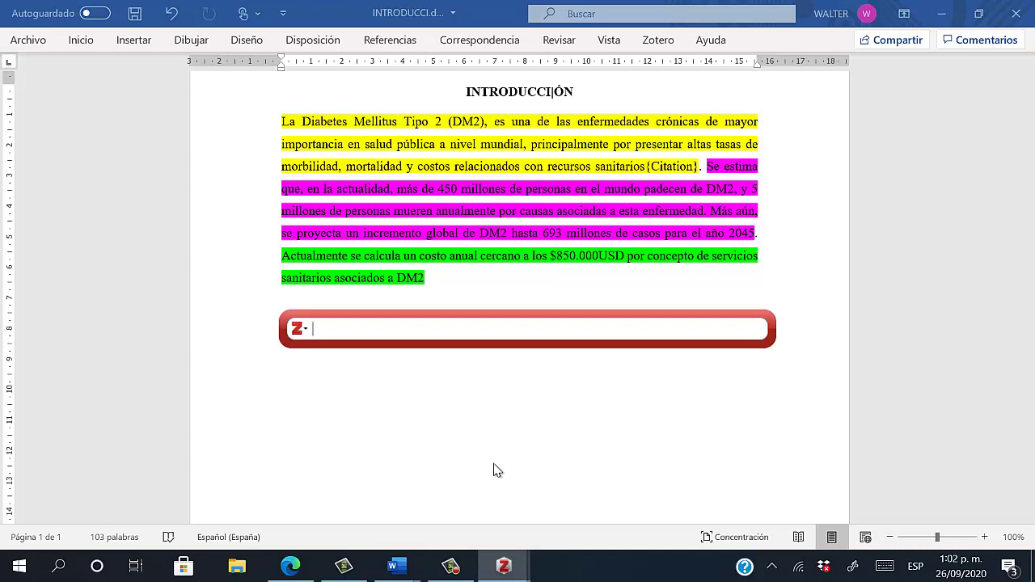
pyautogui.moveTo(504, 570)
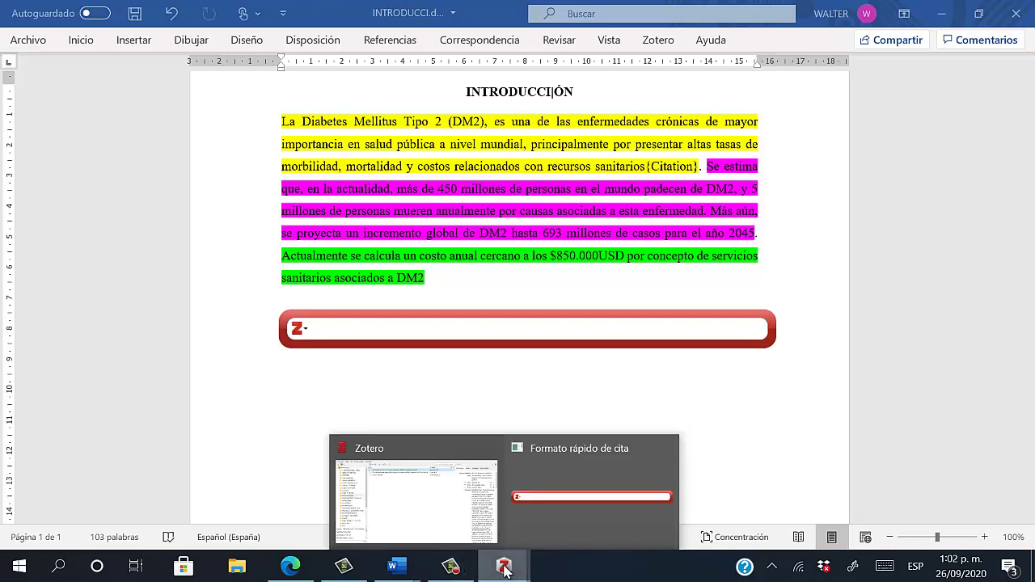
pyautogui.click(435, 465)
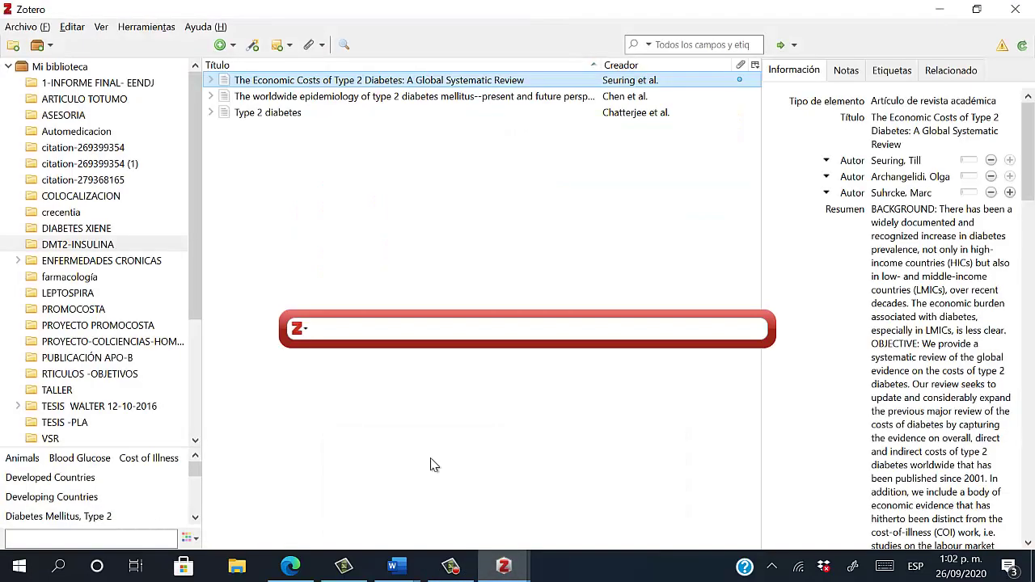
pyautogui.click(253, 117)
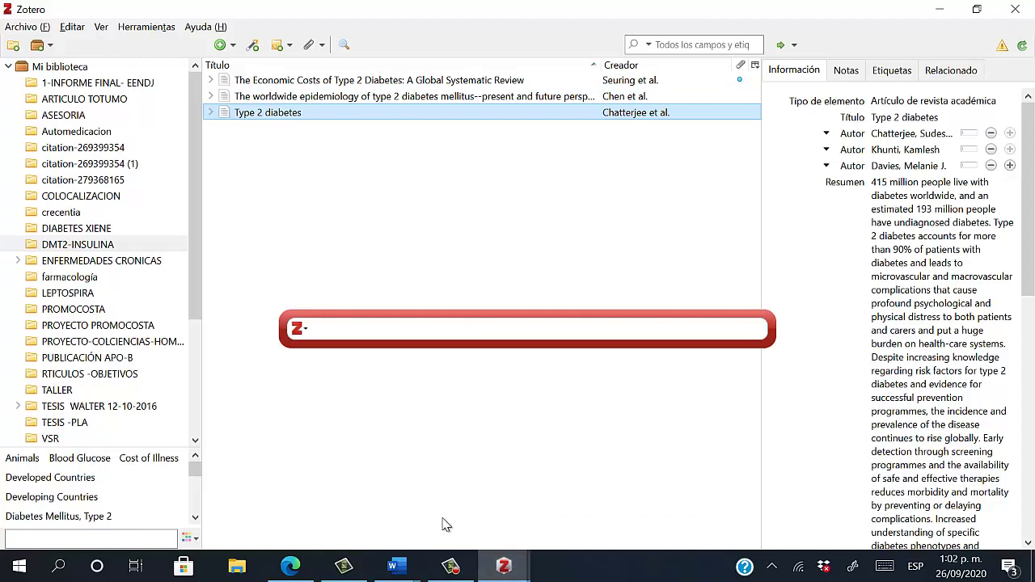
pyautogui.moveTo(397, 565)
pyautogui.click(579, 517)
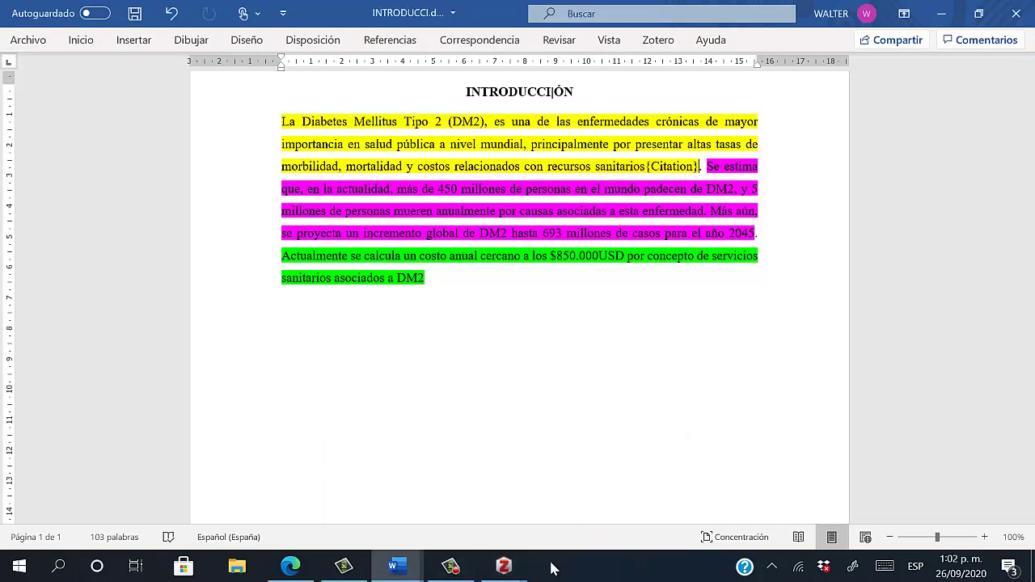
# Search 'type 2' in the citation bar, browse the results, and cancel without citing
pyautogui.moveTo(520, 564)
pyautogui.click(570, 505)
pyautogui.write('t')
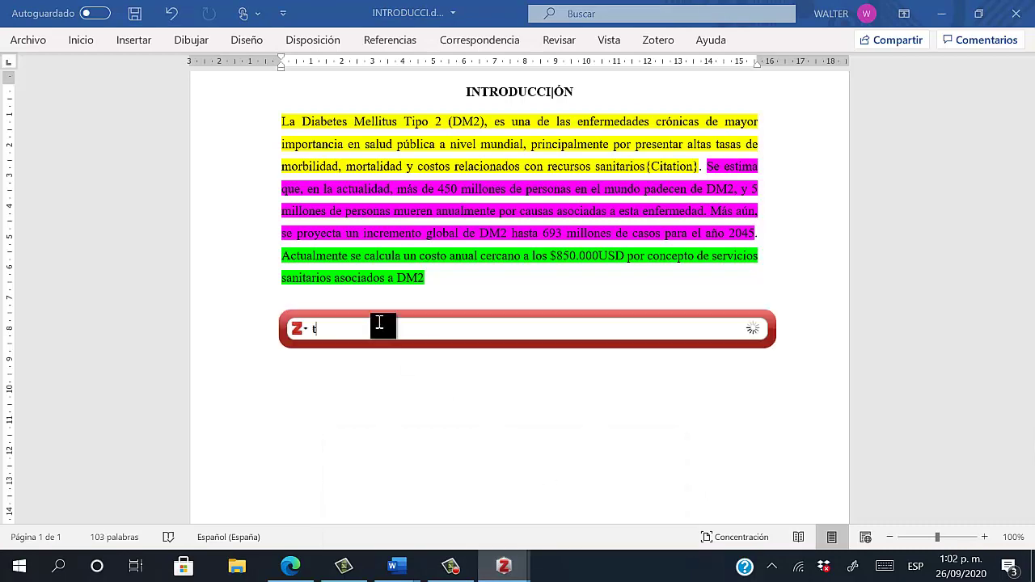
pyautogui.write('yp')
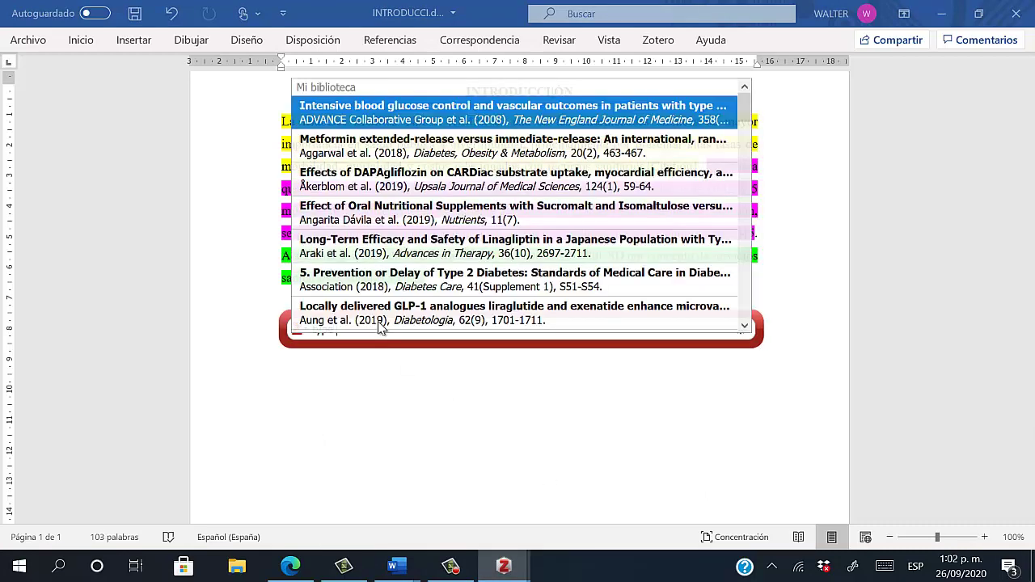
pyautogui.write('e 2')
pyautogui.scroll(-2, 486, 280)
pyautogui.scroll(-1, 531, 308)
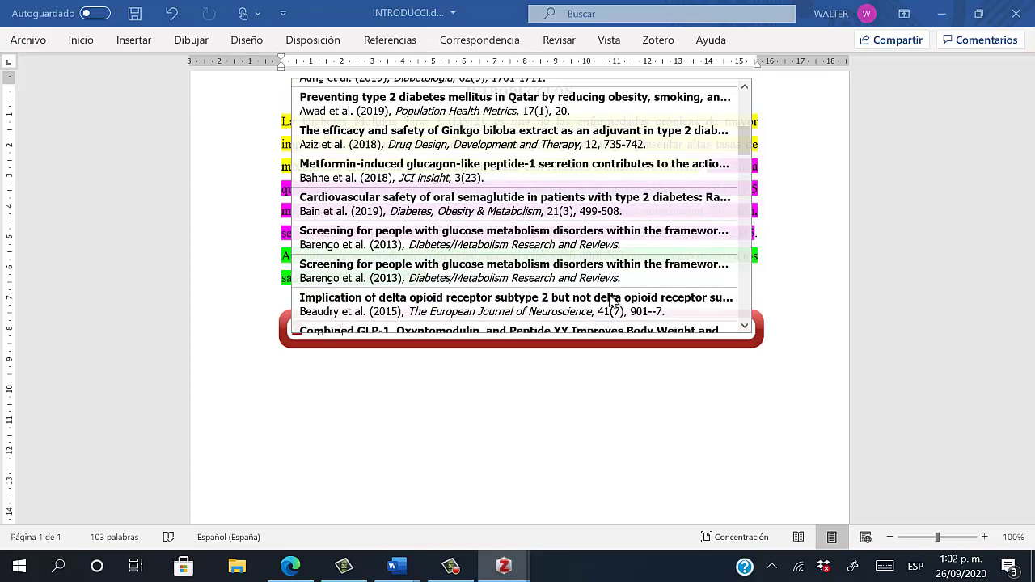
pyautogui.scroll(-1, 538, 317)
pyautogui.moveTo(745, 151); pyautogui.dragTo(748, 111)
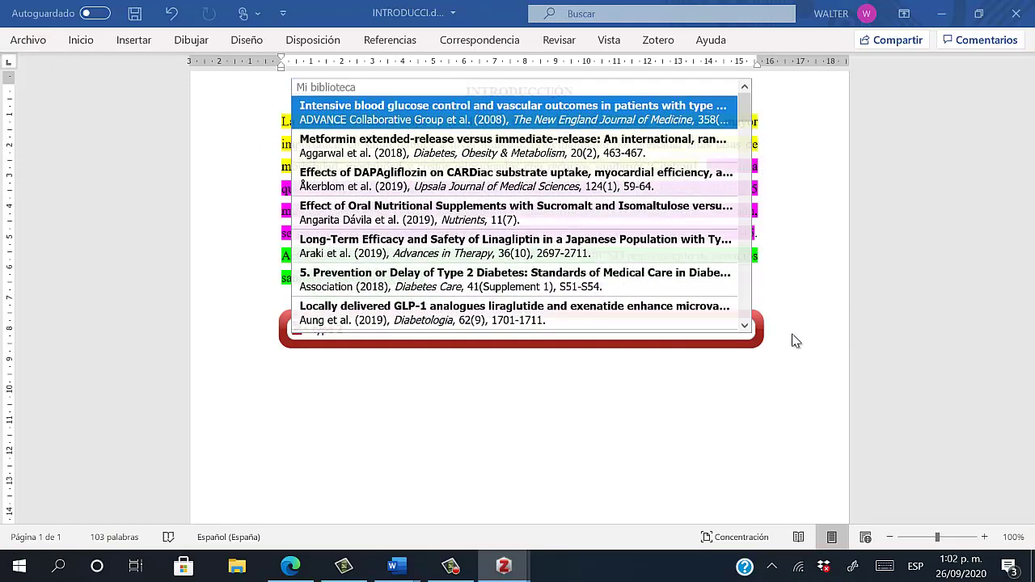
pyautogui.press('Escape')
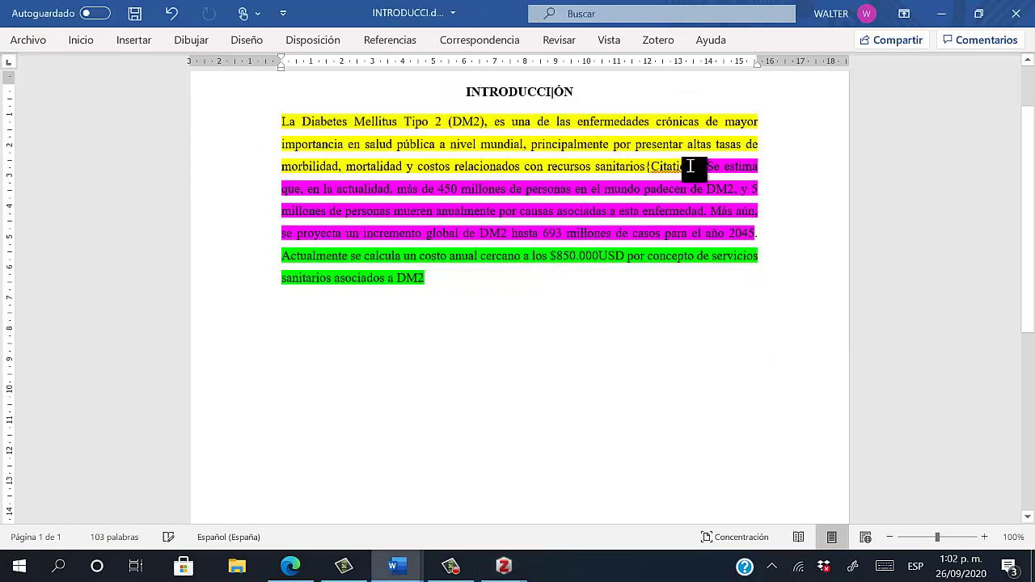
# Switch to the classic citation view and cite 'Type 2 diabetes' from DMT2-INSULINA
pyautogui.moveTo(504, 566)
pyautogui.click(671, 497)
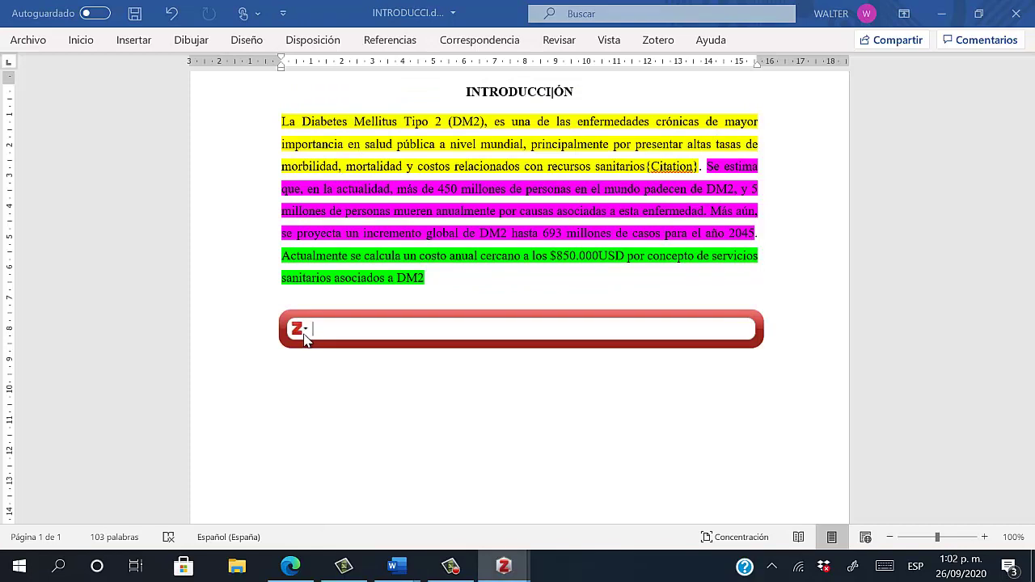
pyautogui.click(301, 330)
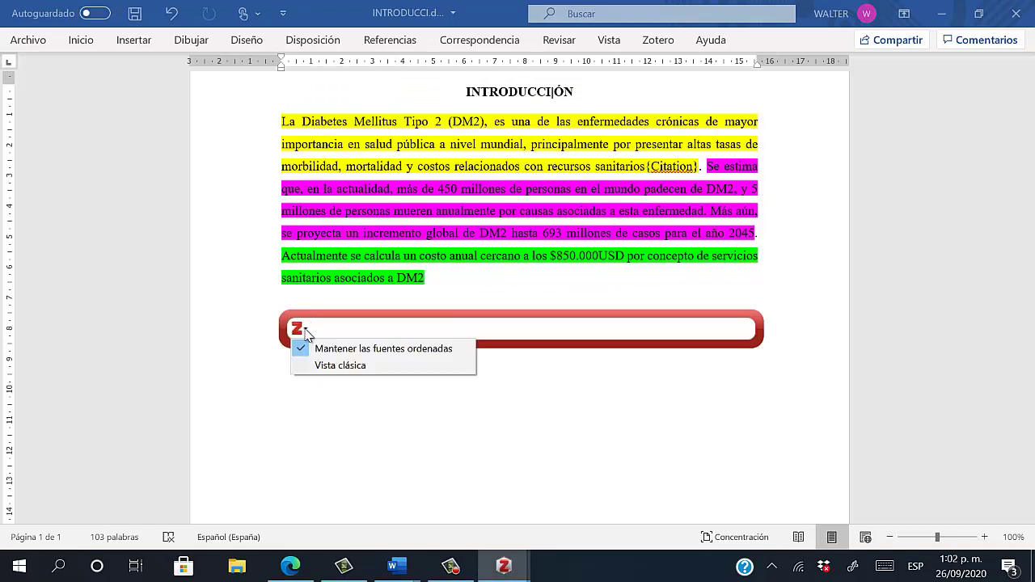
pyautogui.click(332, 366)
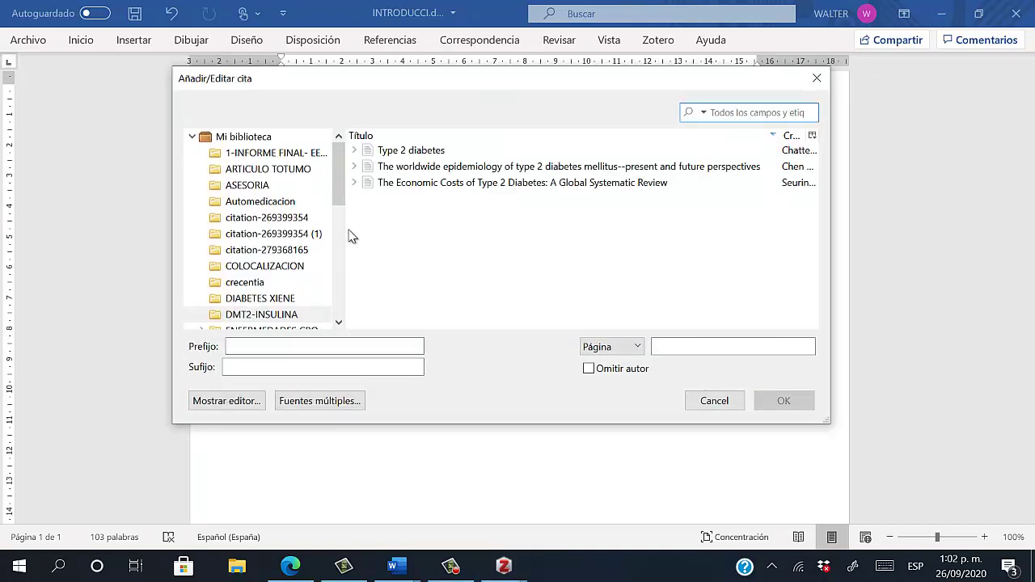
pyautogui.moveTo(345, 202); pyautogui.dragTo(346, 228)
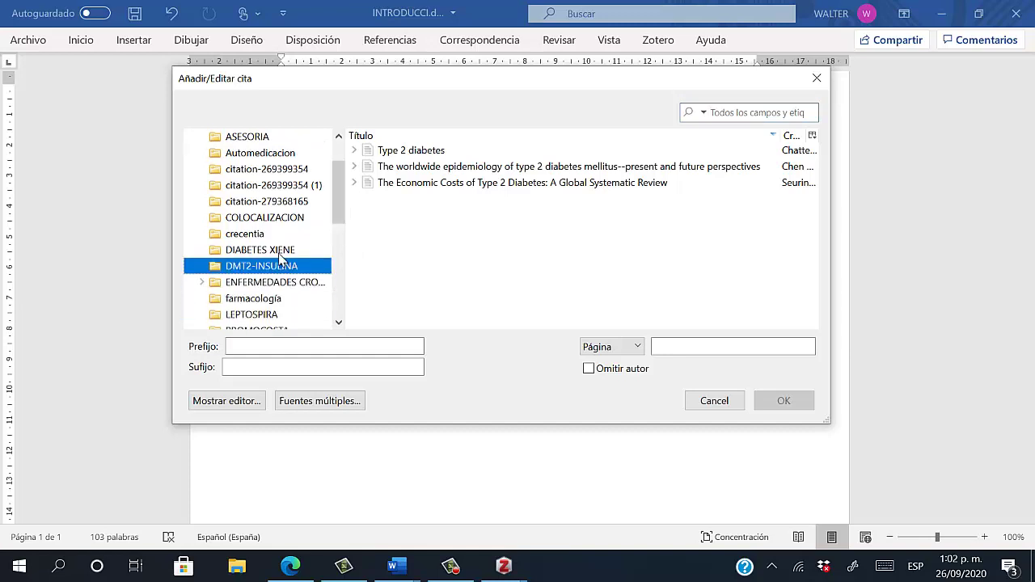
pyautogui.click(279, 252)
pyautogui.click(275, 269)
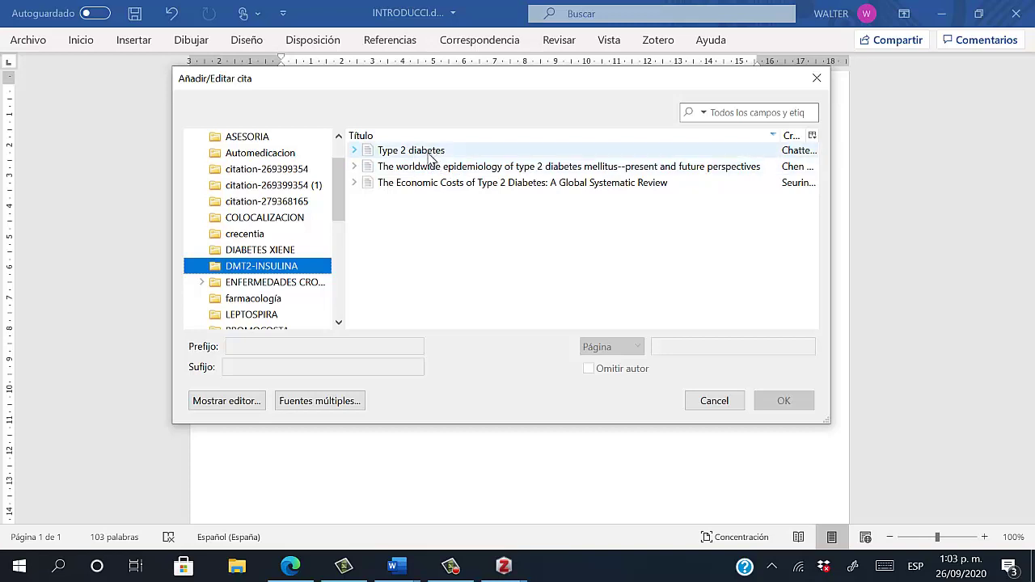
pyautogui.click(430, 156)
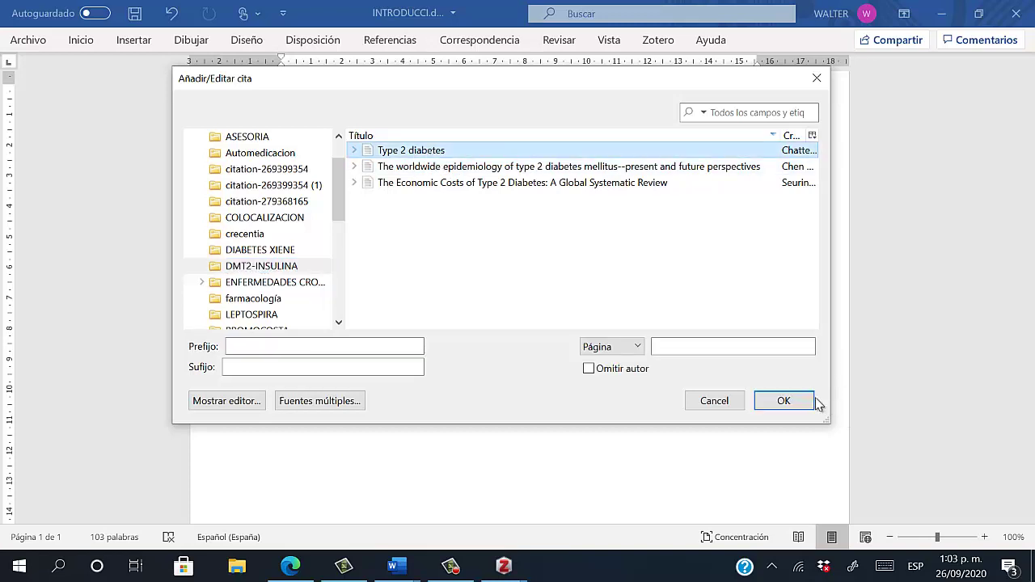
pyautogui.click(794, 402)
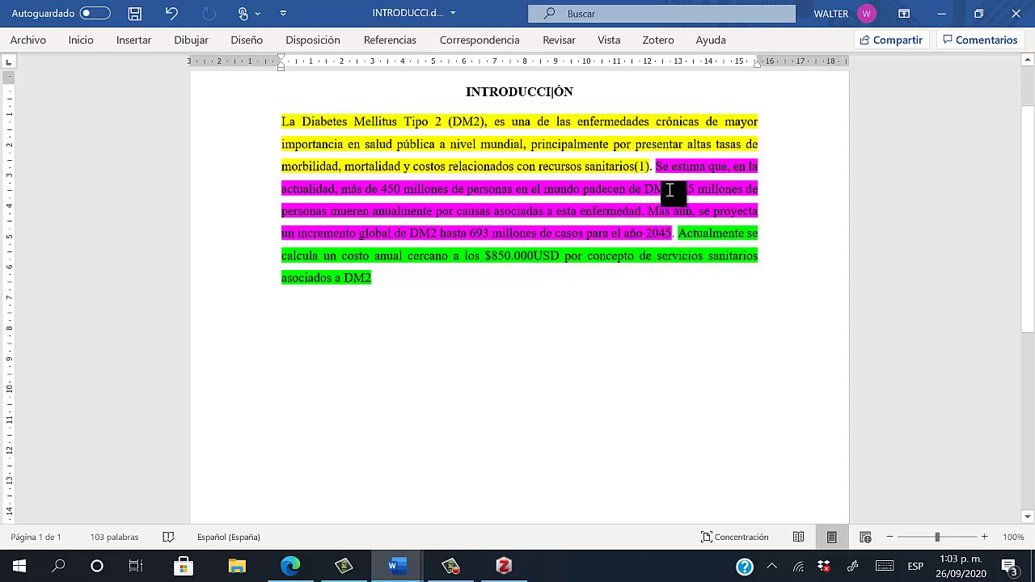
# Insert a Zotero citation (2) for the worldwide epidemiology article after 'año 2045'
pyautogui.moveTo(676, 177); pyautogui.dragTo(672, 238)
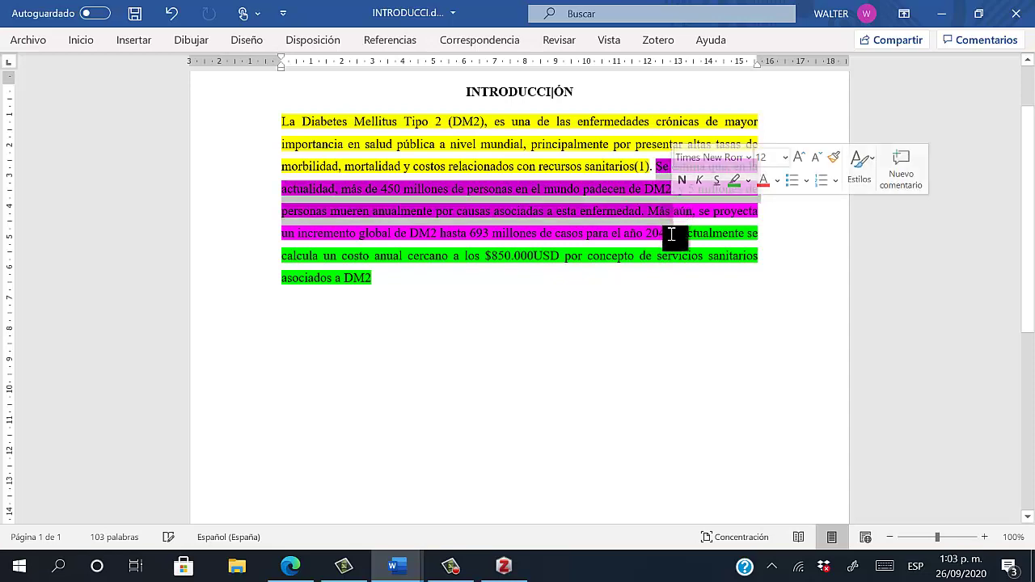
pyautogui.click(672, 238)
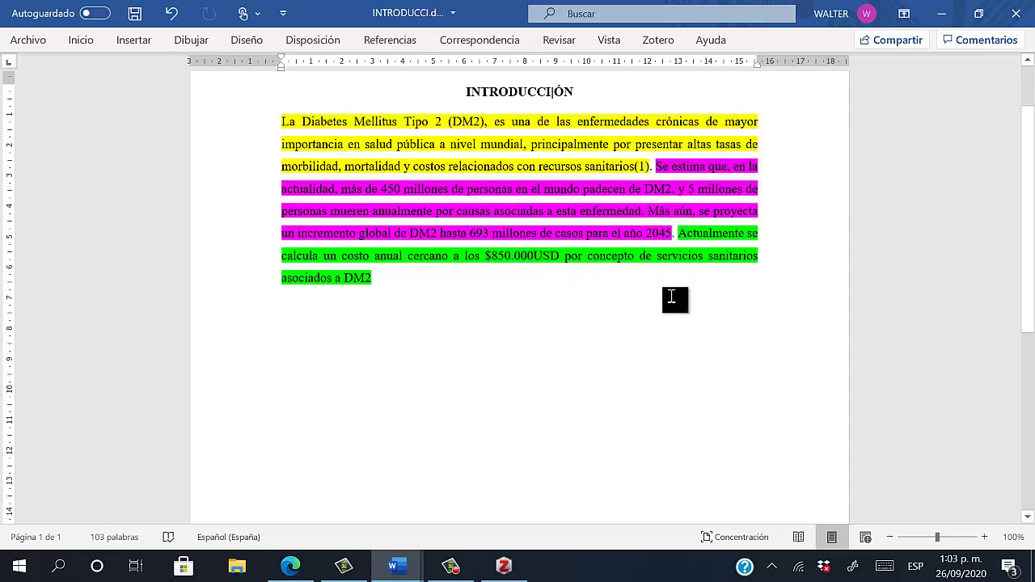
pyautogui.click(647, 42)
pyautogui.click(24, 79)
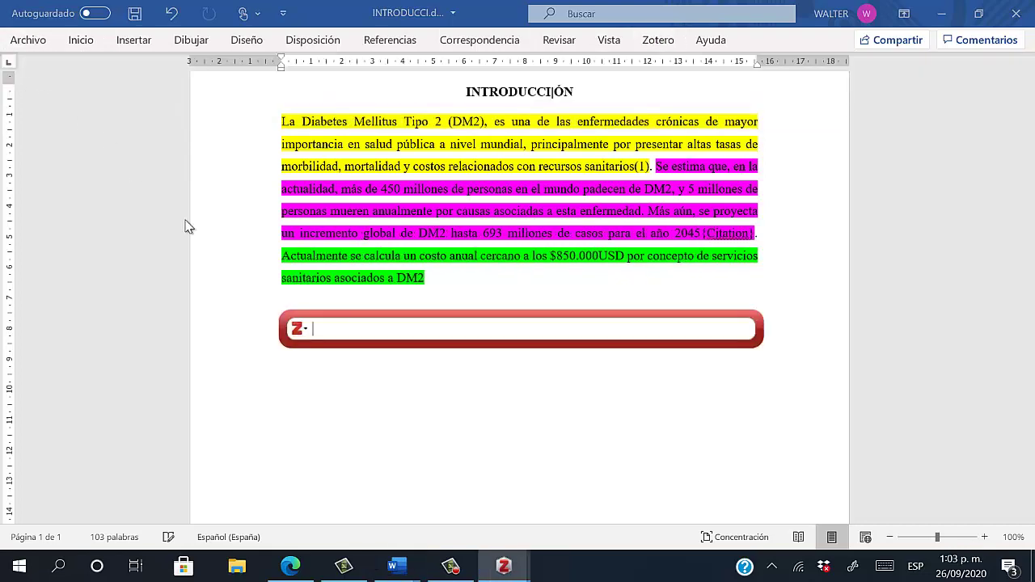
pyautogui.click(298, 330)
pyautogui.click(326, 365)
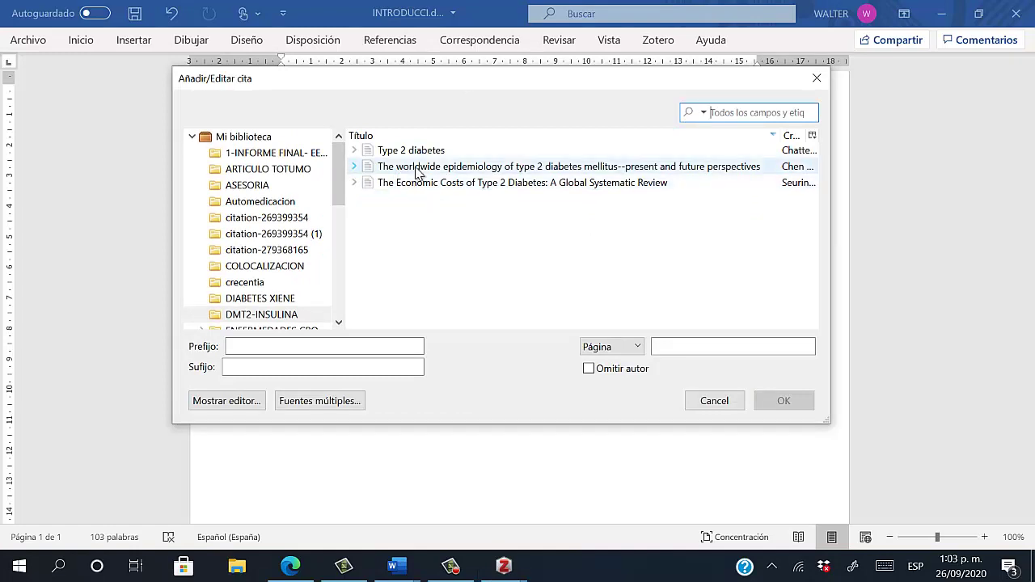
pyautogui.click(569, 170)
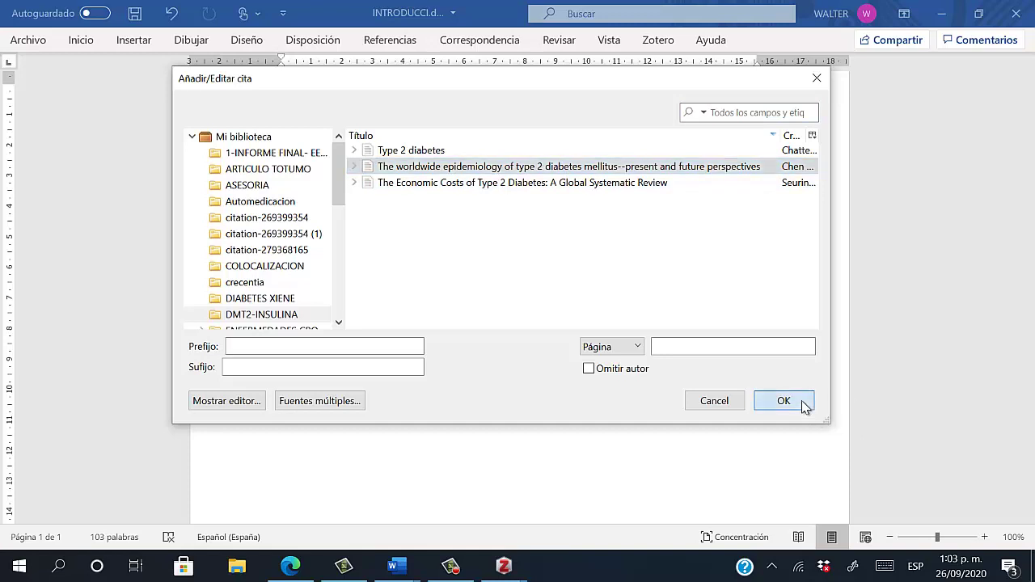
pyautogui.click(784, 401)
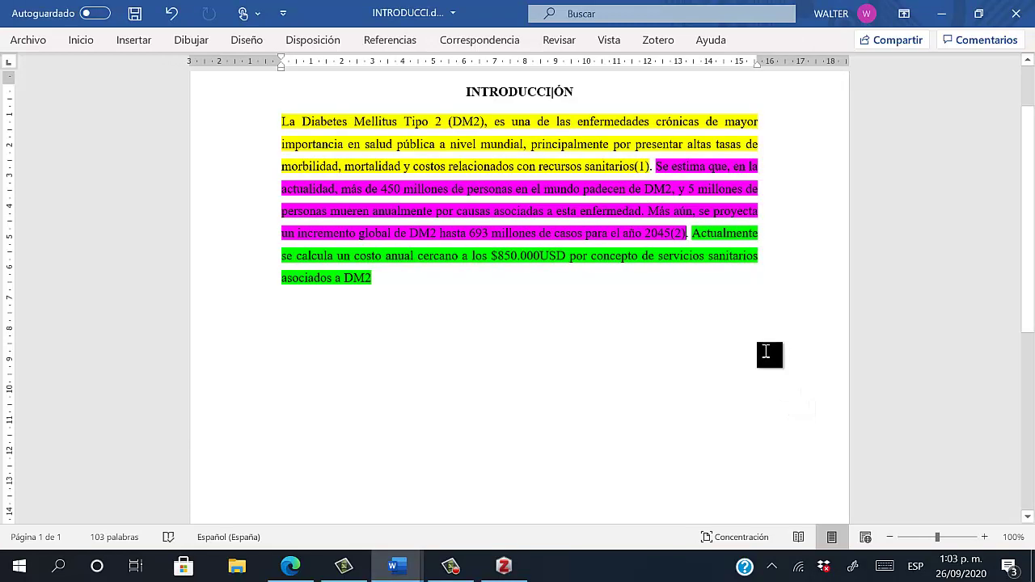
# End the final 'asociados a DM2' sentence with a period
pyautogui.click(679, 282)
pyautogui.doubleClick(679, 234)
pyautogui.write('.')
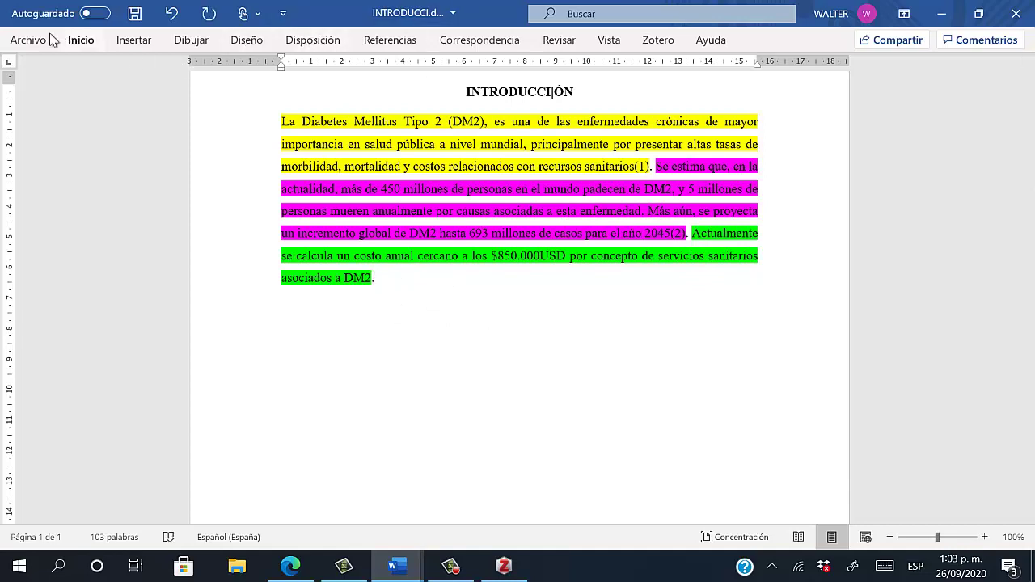
# Cite 'The Economic Costs of Type 2 Diabetes' as (3) after 'asociados a DM2' and start a new paragraph
pyautogui.click(659, 41)
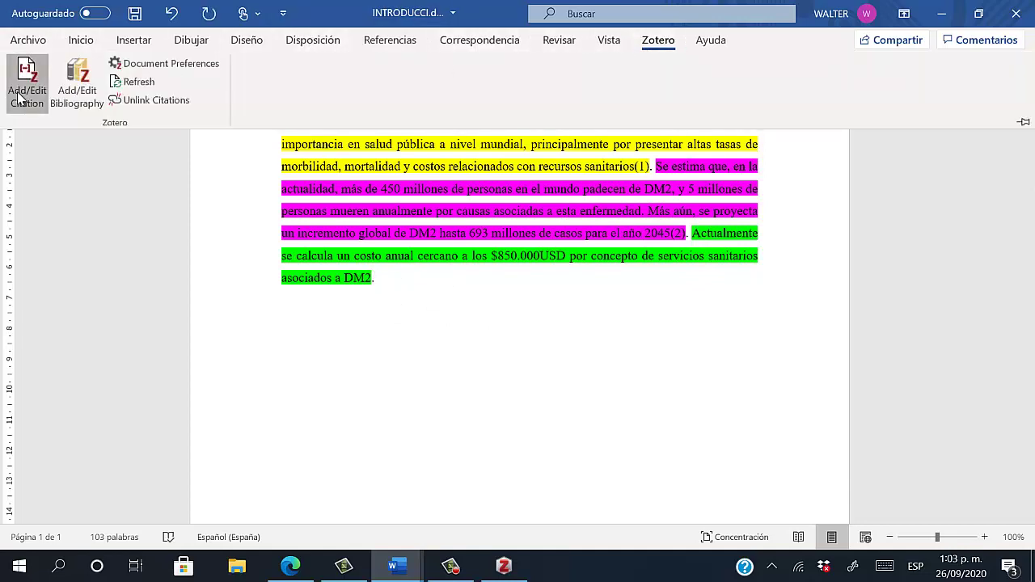
pyautogui.click(23, 97)
pyautogui.click(299, 328)
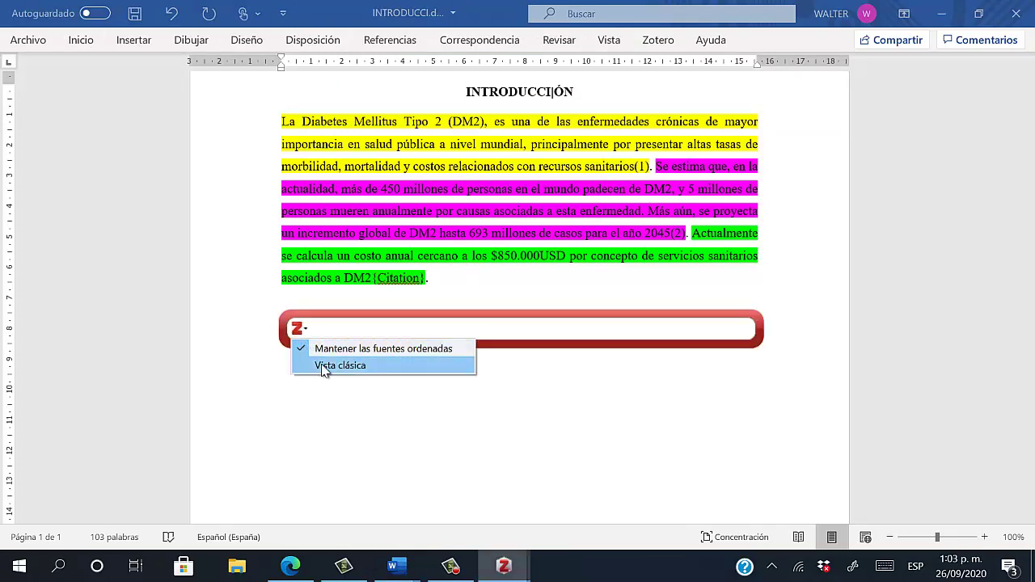
pyautogui.click(325, 367)
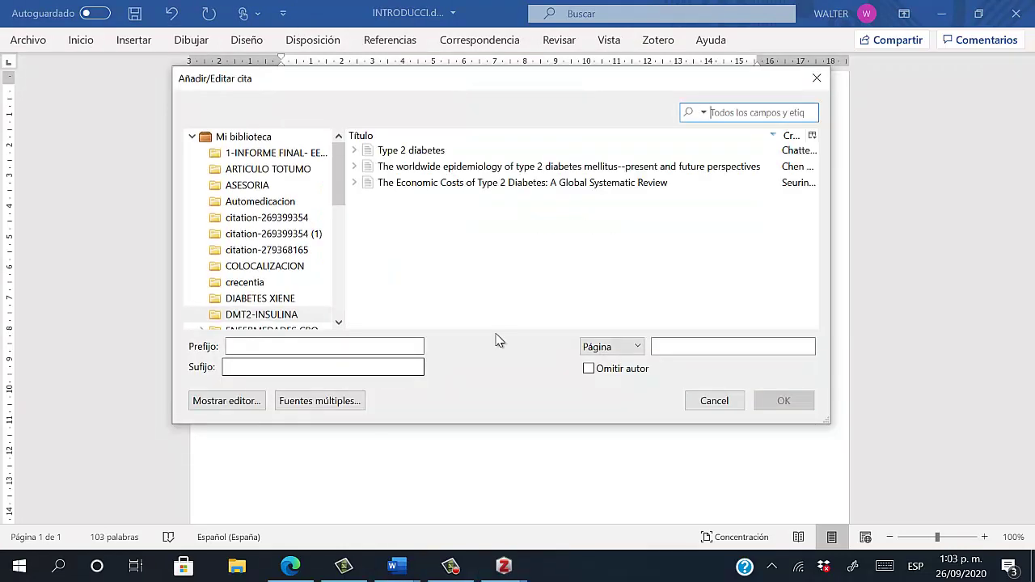
pyautogui.click(437, 184)
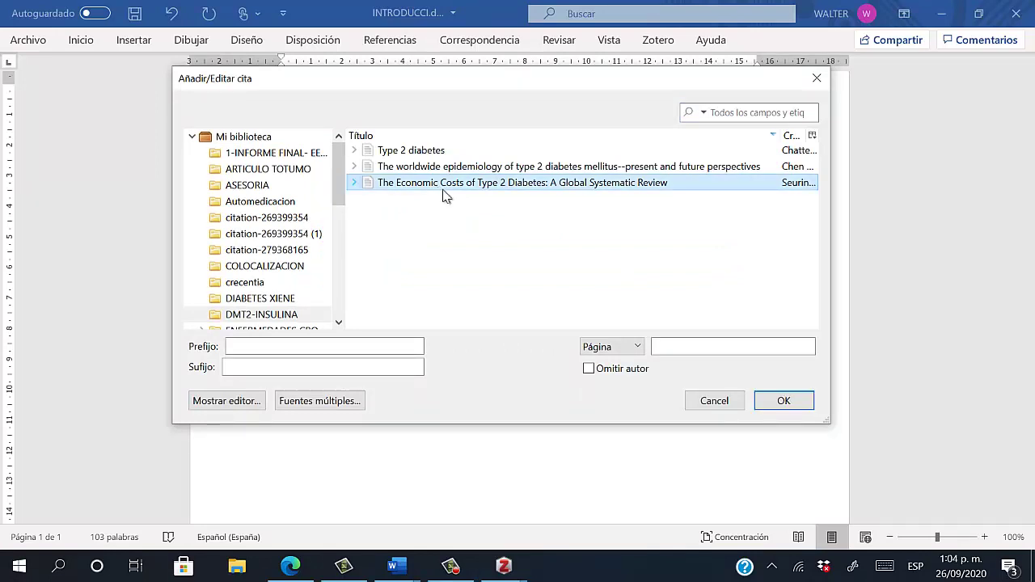
pyautogui.click(783, 399)
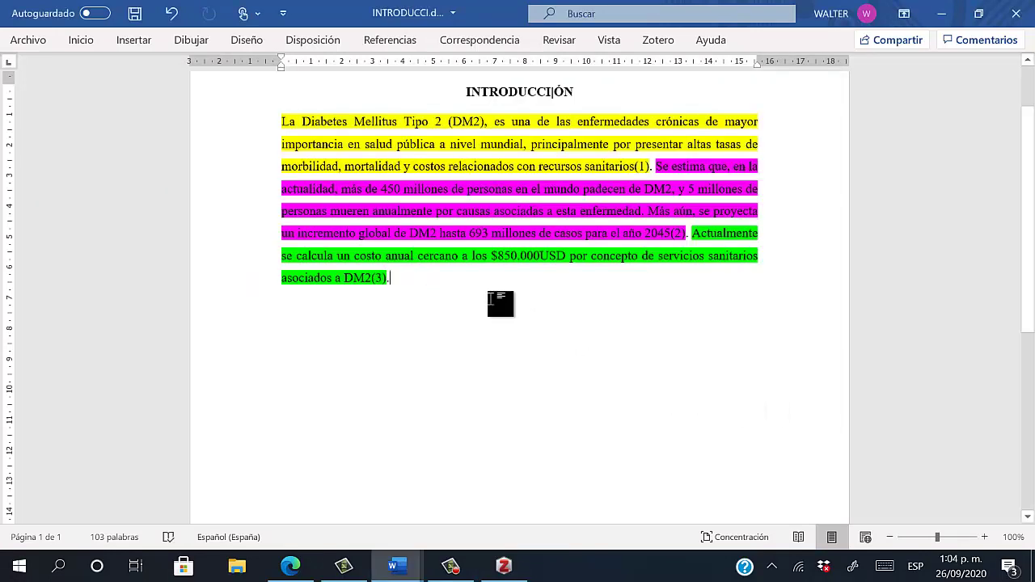
pyautogui.press('Return')
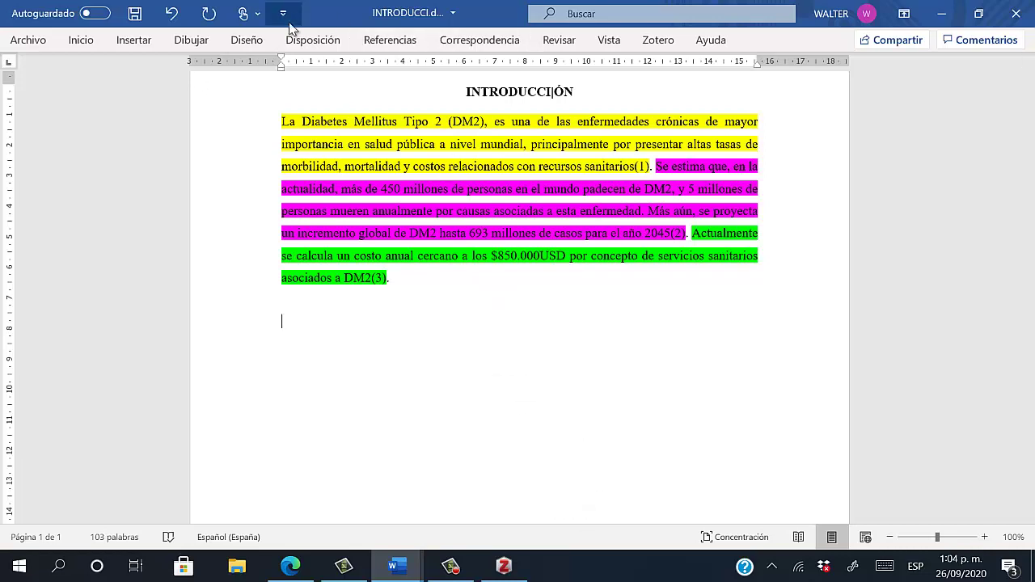
# Pin the Zotero ribbon and insert the numbered bibliography of Chatterjee, Chen and Seuring
pyautogui.click(658, 40)
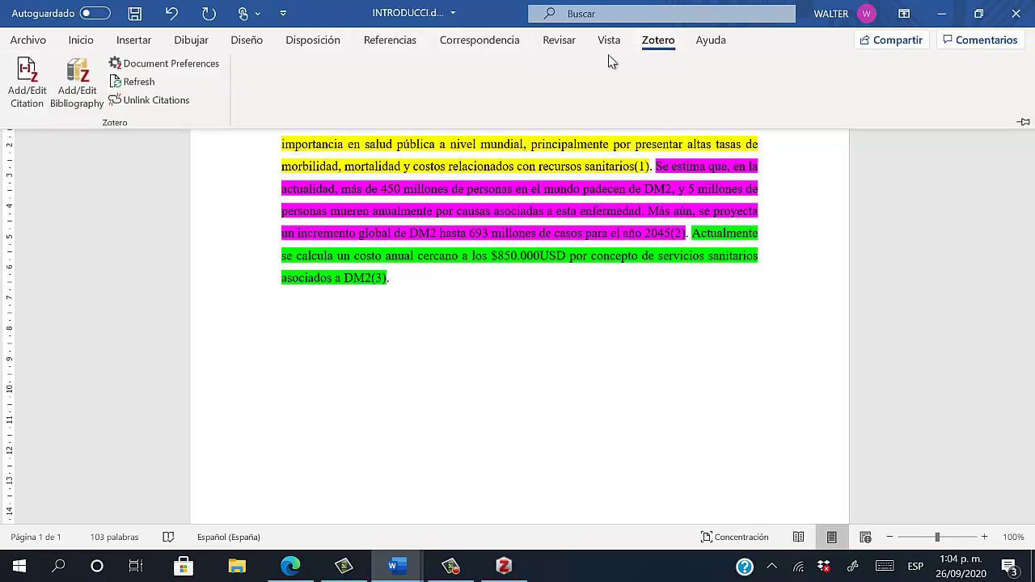
pyautogui.click(1025, 122)
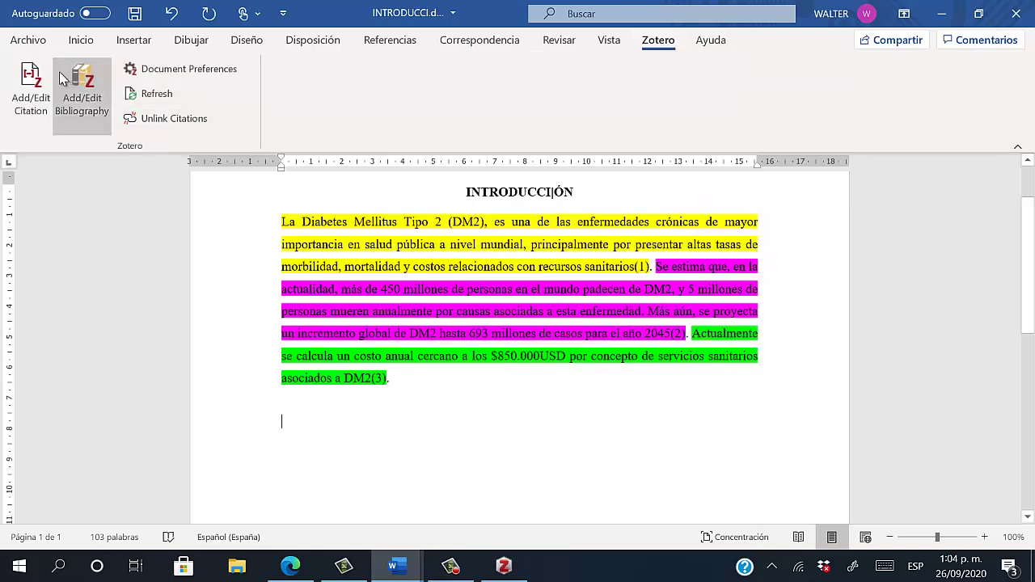
pyautogui.click(85, 110)
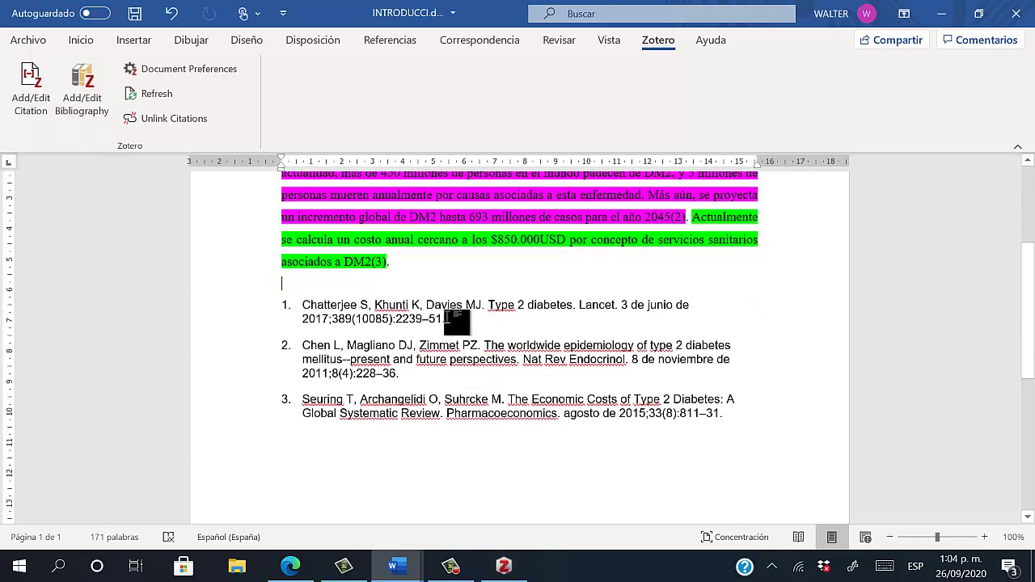
pyautogui.hotkey('ctrl', 'z')
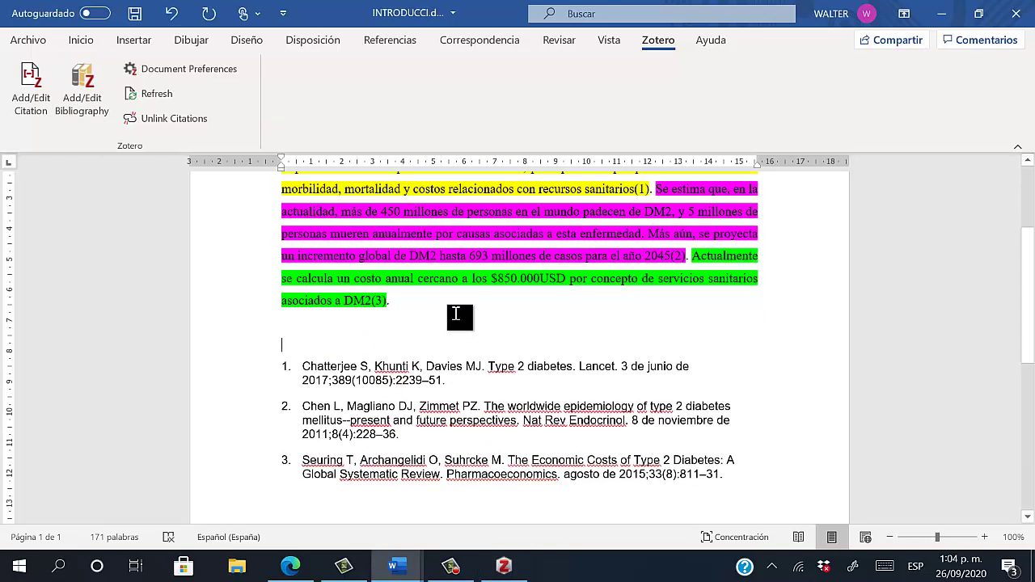
pyautogui.scroll(1, 487, 370)
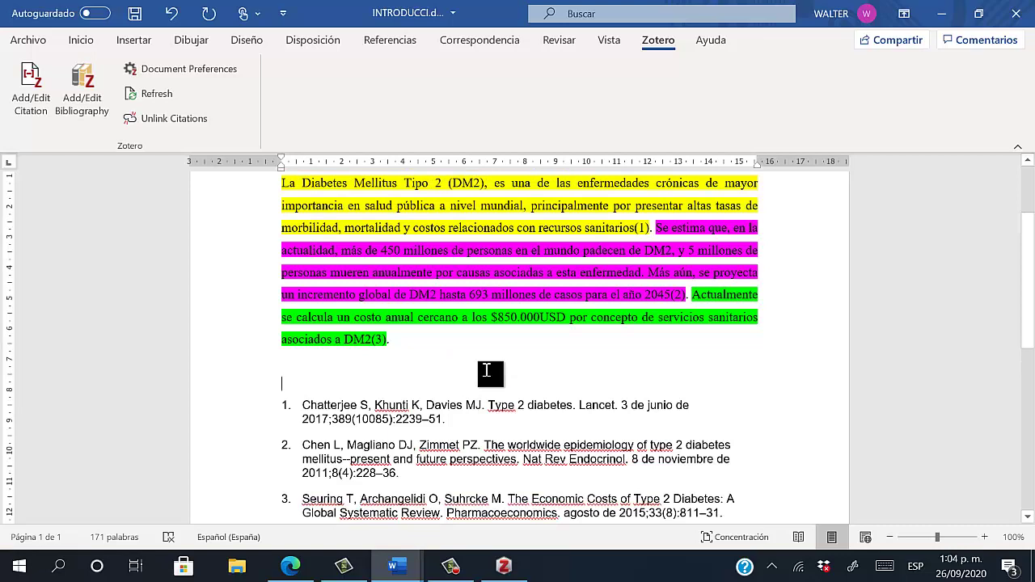
# Add a centered BIBLIOGRAFIA heading above the reference list
pyautogui.write('BIBLIOGRAFIA')
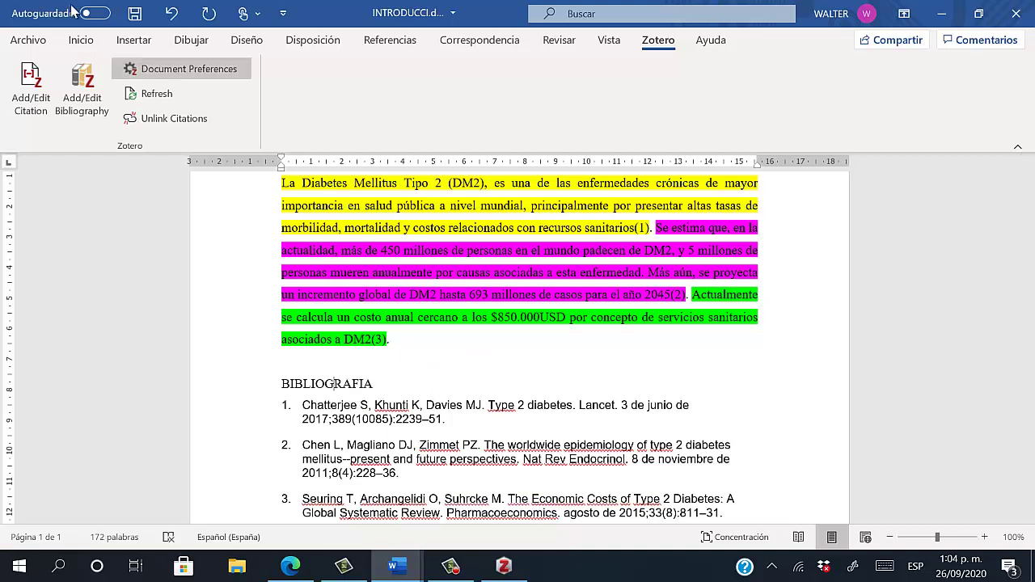
pyautogui.click(82, 43)
pyautogui.click(448, 97)
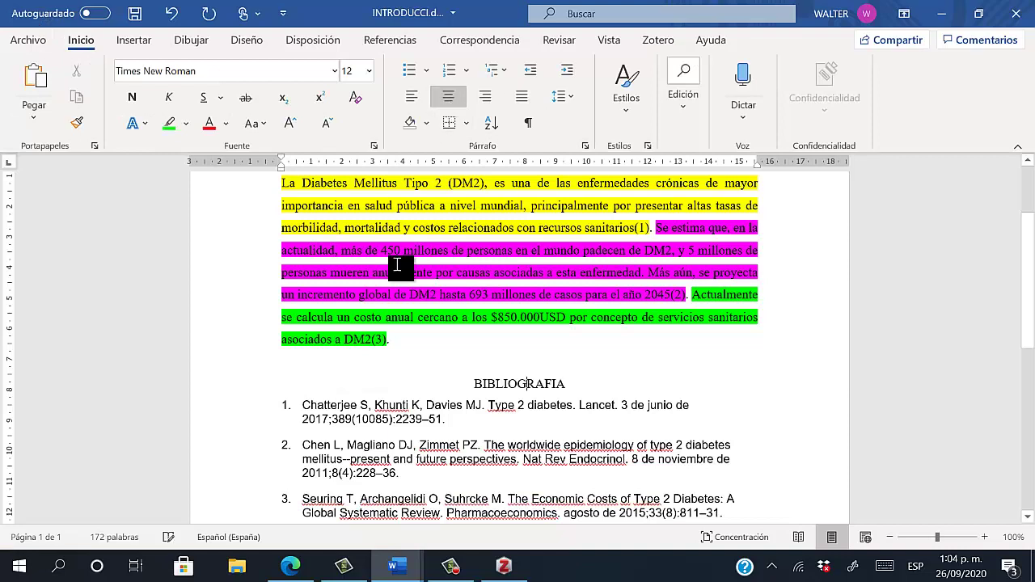
pyautogui.scroll(-2, 433, 326)
pyautogui.scroll(1, 485, 380)
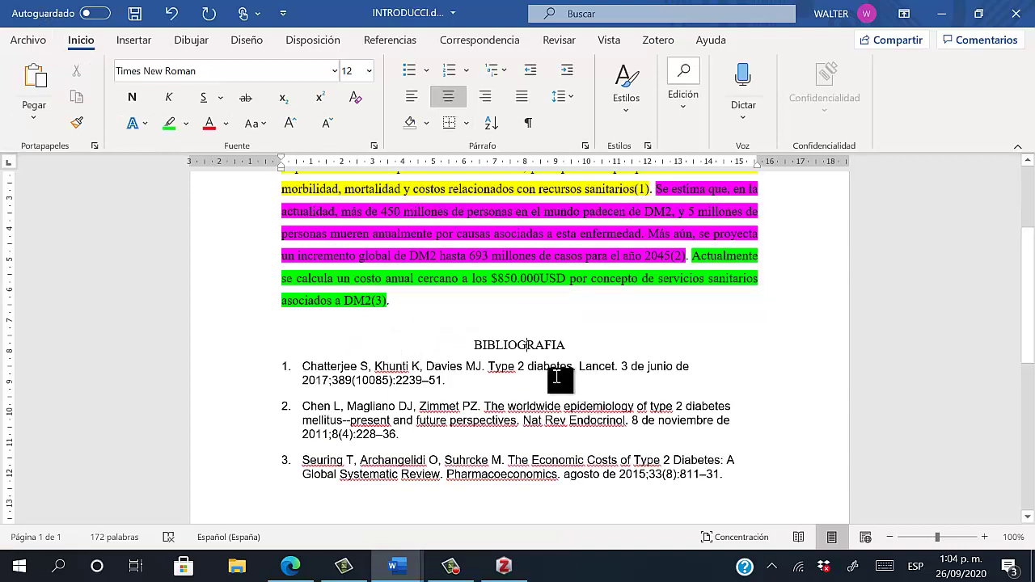
# Inspect bibliography references 1 and 2, including reference 1's 389 page range
pyautogui.click(509, 370)
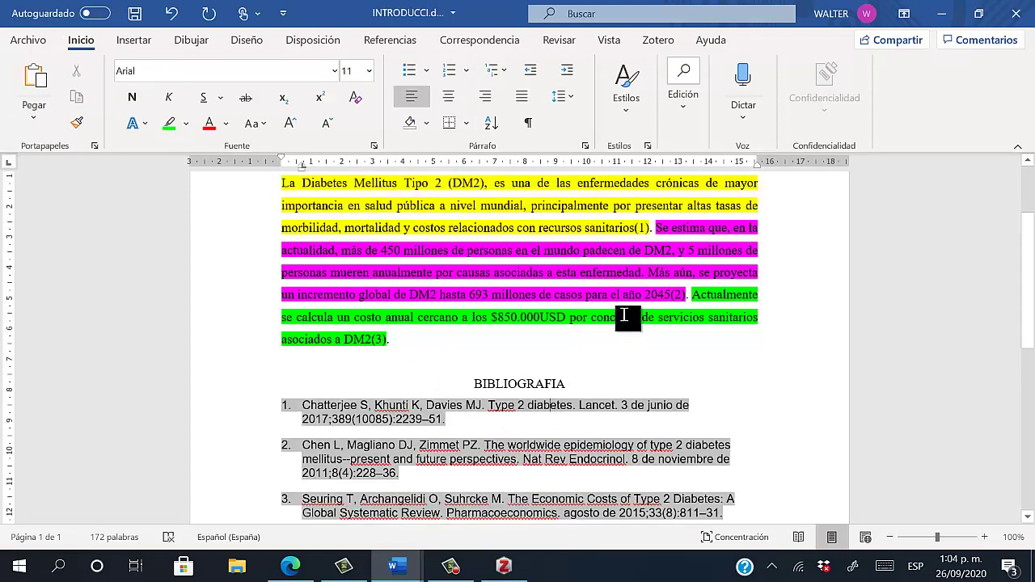
pyautogui.scroll(1, 620, 307)
pyautogui.click(623, 241)
pyautogui.click(384, 419)
pyautogui.click(603, 429)
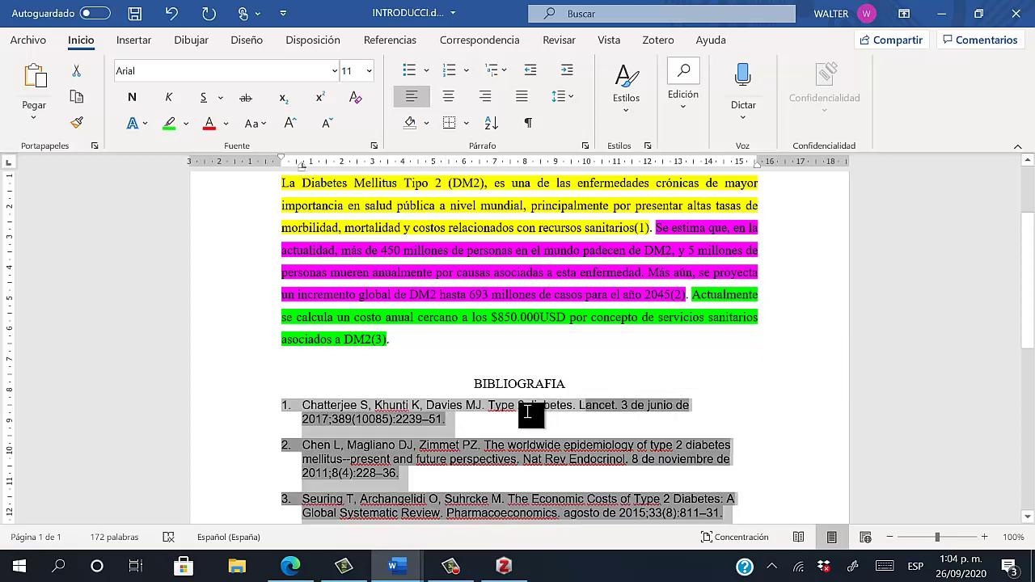
pyautogui.doubleClick(344, 419)
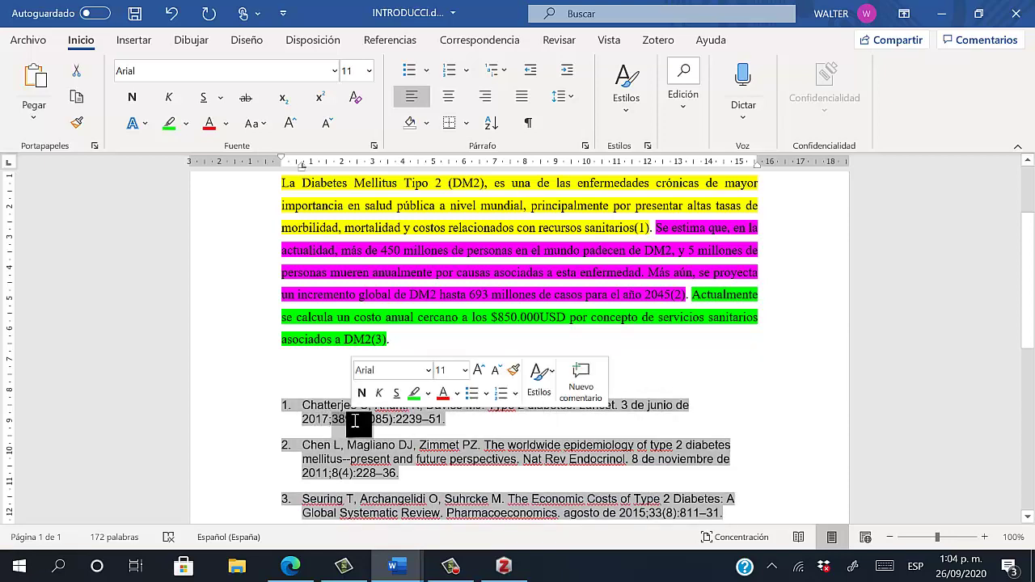
pyautogui.moveTo(402, 422); pyautogui.dragTo(443, 423)
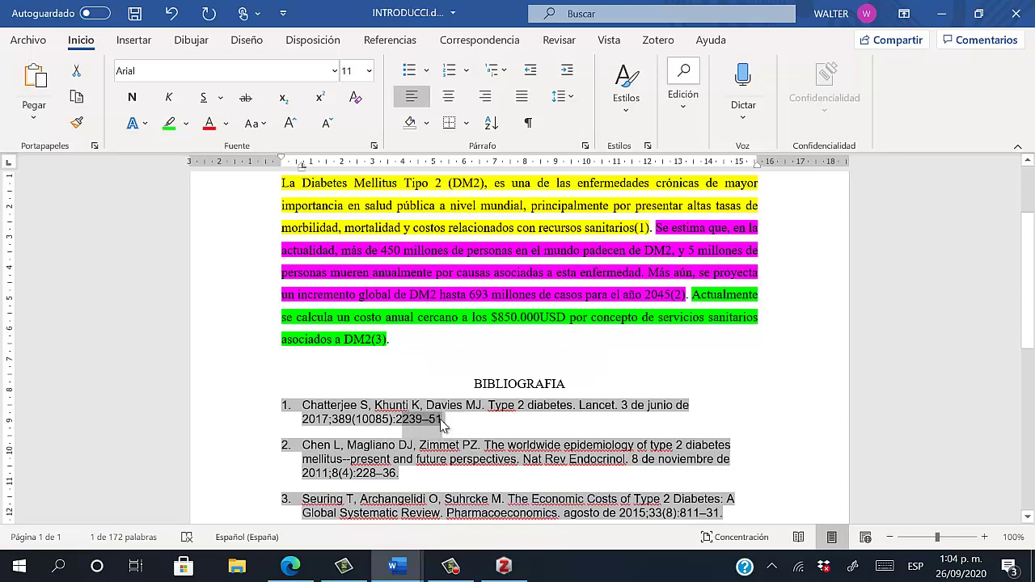
pyautogui.click(347, 359)
pyautogui.scroll(-2, 335, 363)
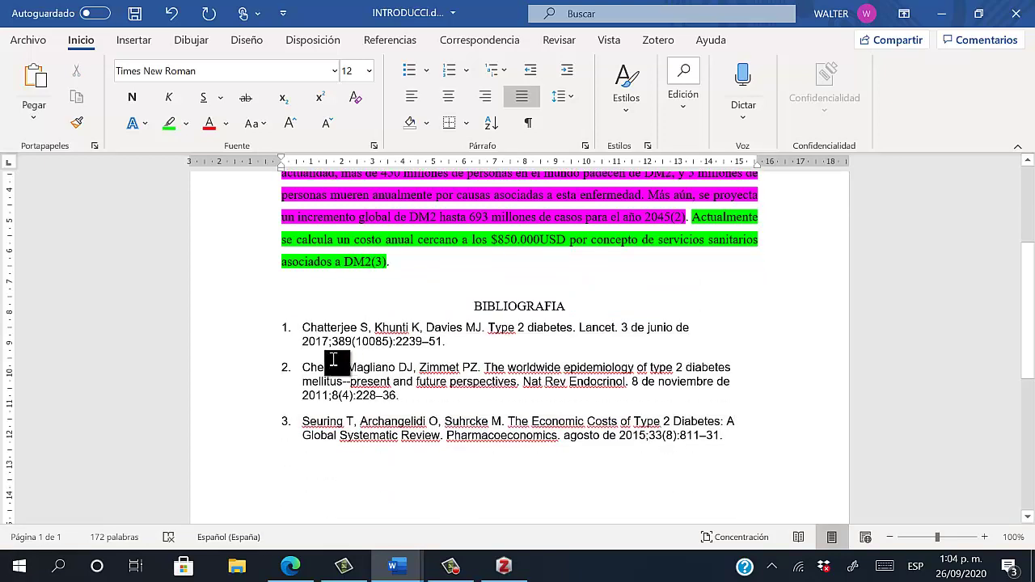
pyautogui.click(343, 381)
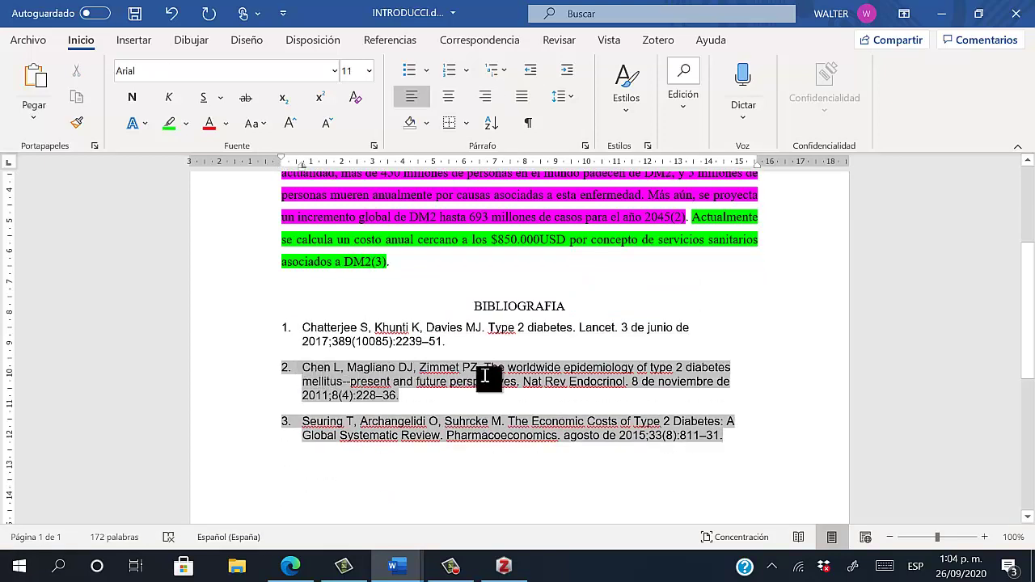
pyautogui.click(632, 375)
pyautogui.scroll(1, 613, 330)
pyautogui.click(702, 252)
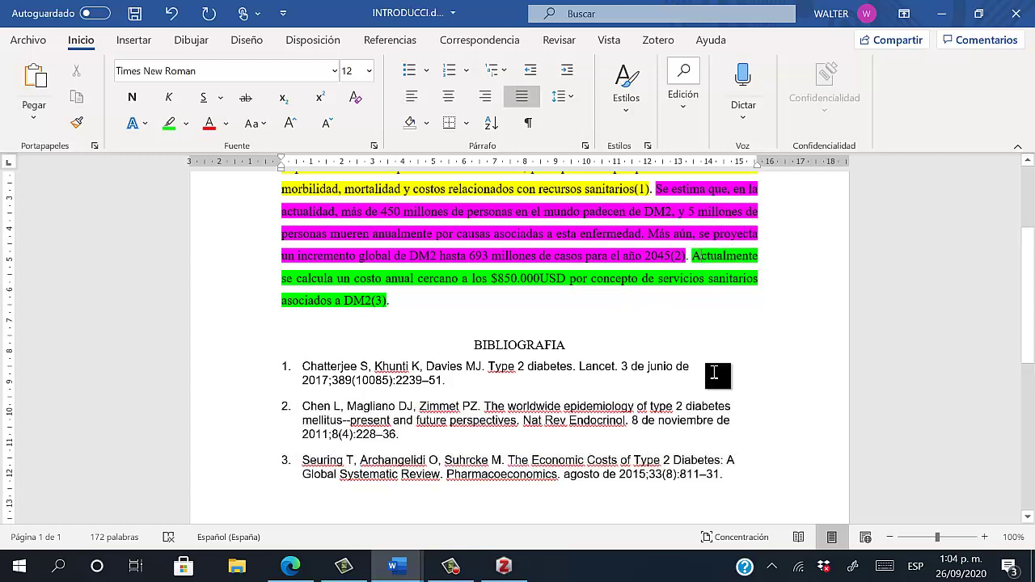
pyautogui.click(712, 372)
# Insert a blank line between the introduction and the BIBLIOGRAFIA heading
pyautogui.click(511, 327)
pyautogui.press('Up')
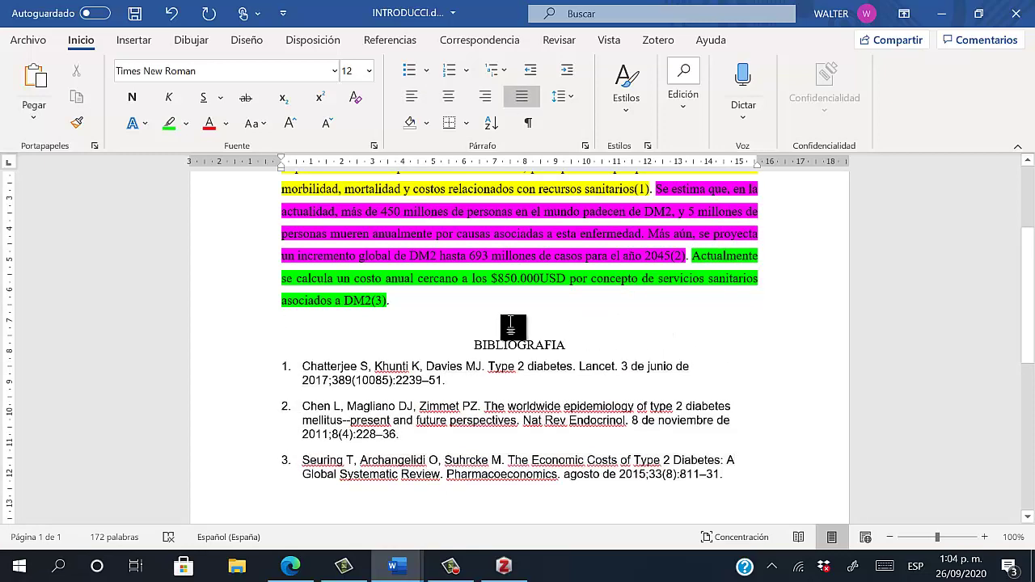
pyautogui.press('Return')
# Select the whole green $850.000USD cost sentence, from 'Actualmente' through 'DM2(3).'
pyautogui.scroll(2, 518, 299)
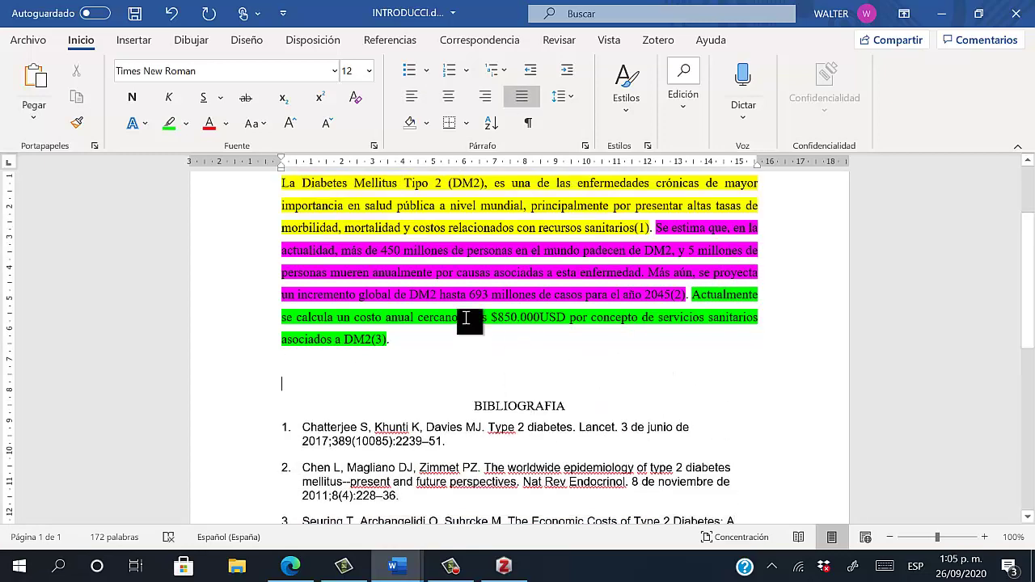
pyautogui.scroll(-1, 534, 405)
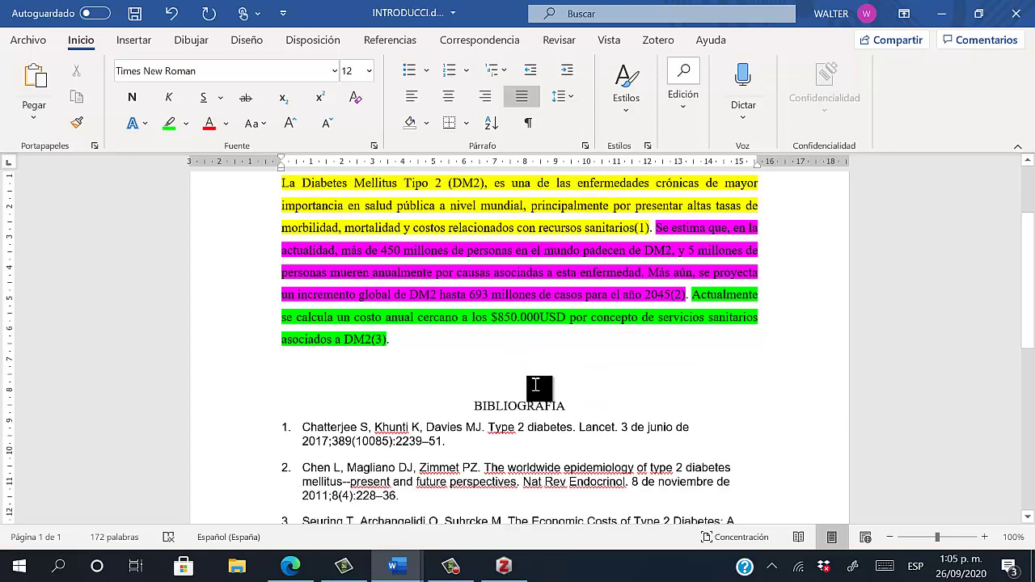
pyautogui.click(626, 350)
pyautogui.moveTo(393, 341); pyautogui.dragTo(696, 307)
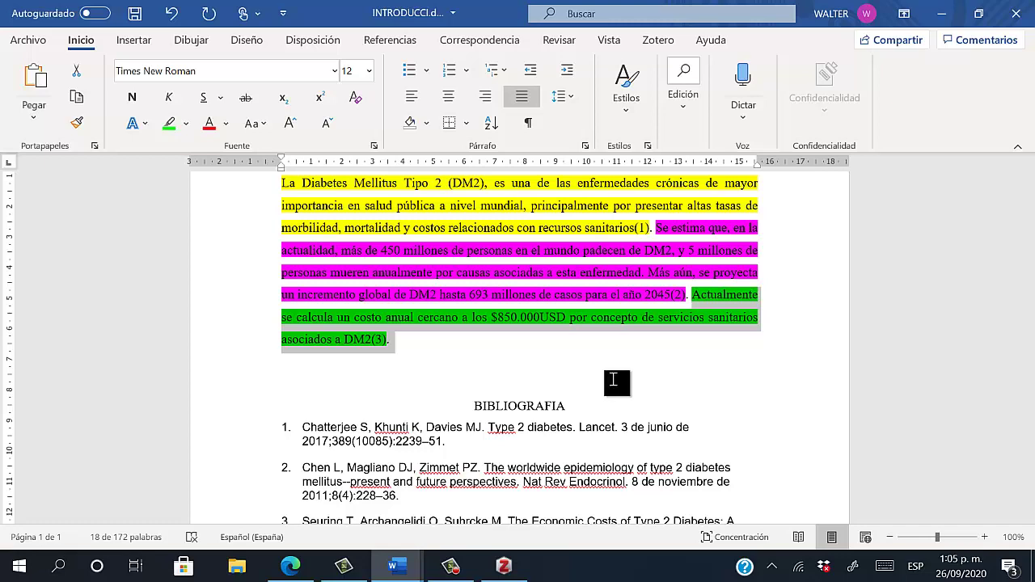
pyautogui.click(504, 362)
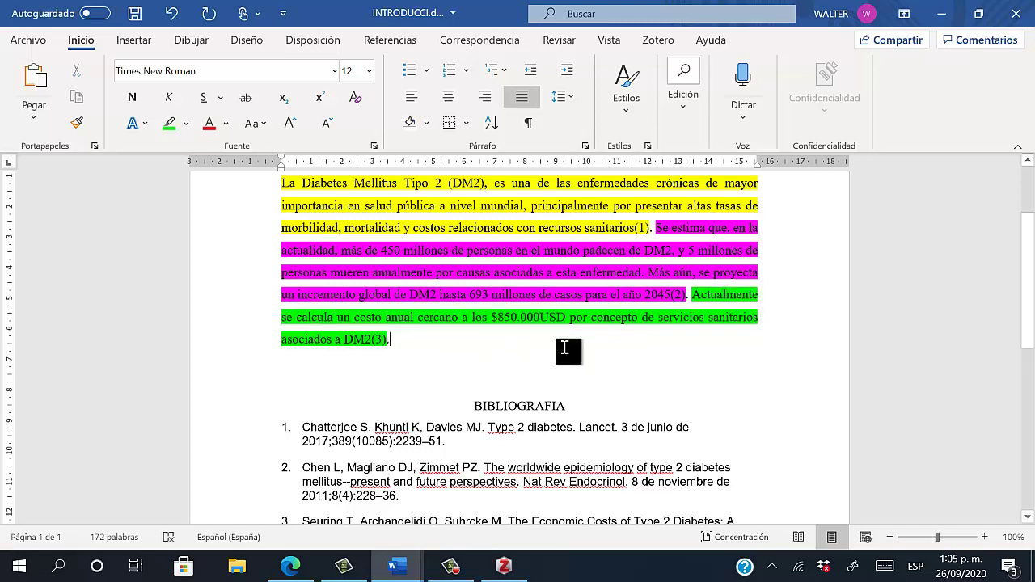
pyautogui.moveTo(391, 339); pyautogui.dragTo(692, 296)
pyautogui.click(382, 345)
pyautogui.doubleClick(377, 344)
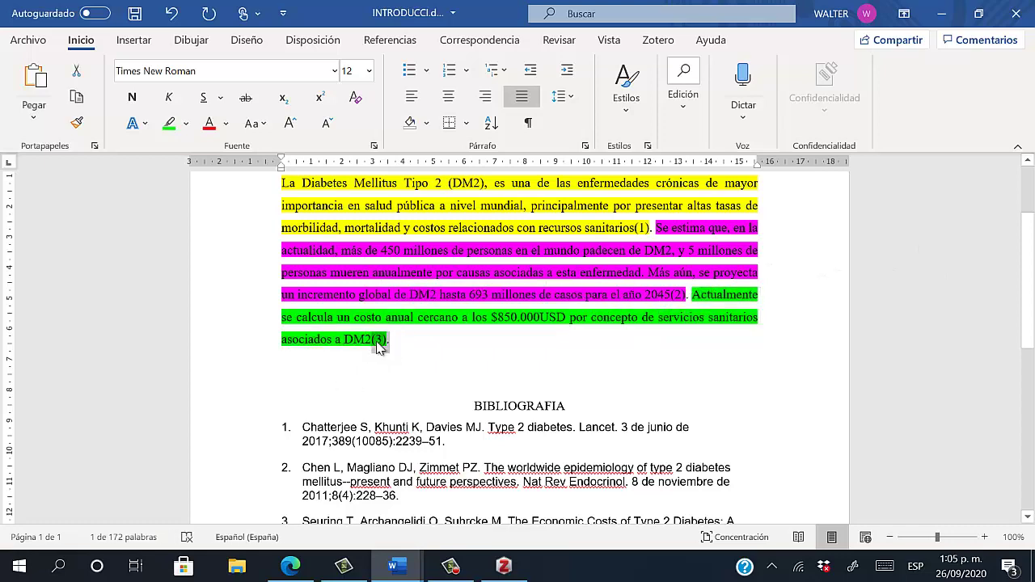
pyautogui.click(743, 364)
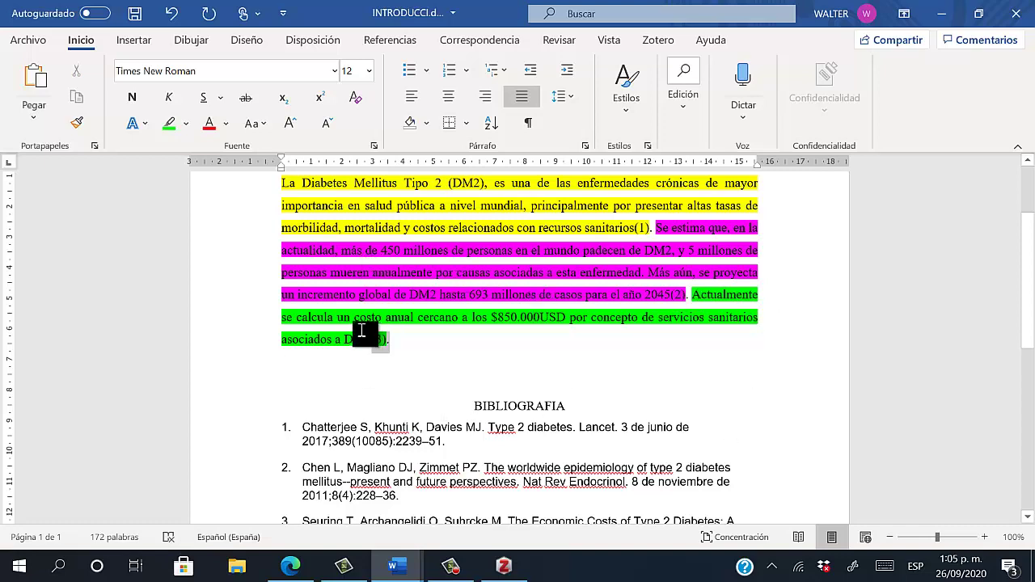
pyautogui.moveTo(364, 334); pyautogui.dragTo(688, 296)
pyautogui.scroll(-1, 697, 296)
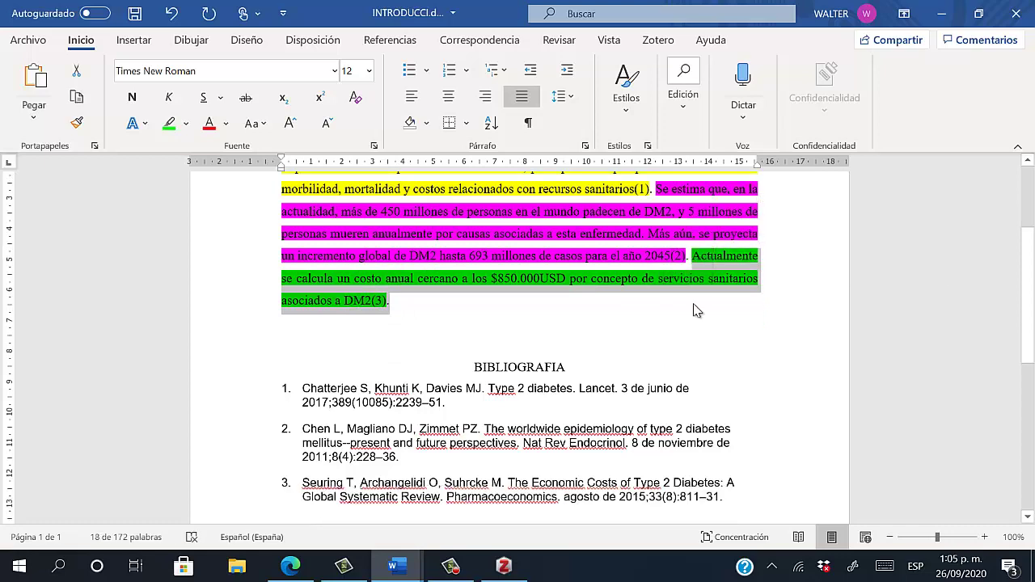
pyautogui.scroll(1, 696, 304)
# Cut the green cost sentence and paste it right after 'sanitarios(1).'
pyautogui.rightClick(716, 298)
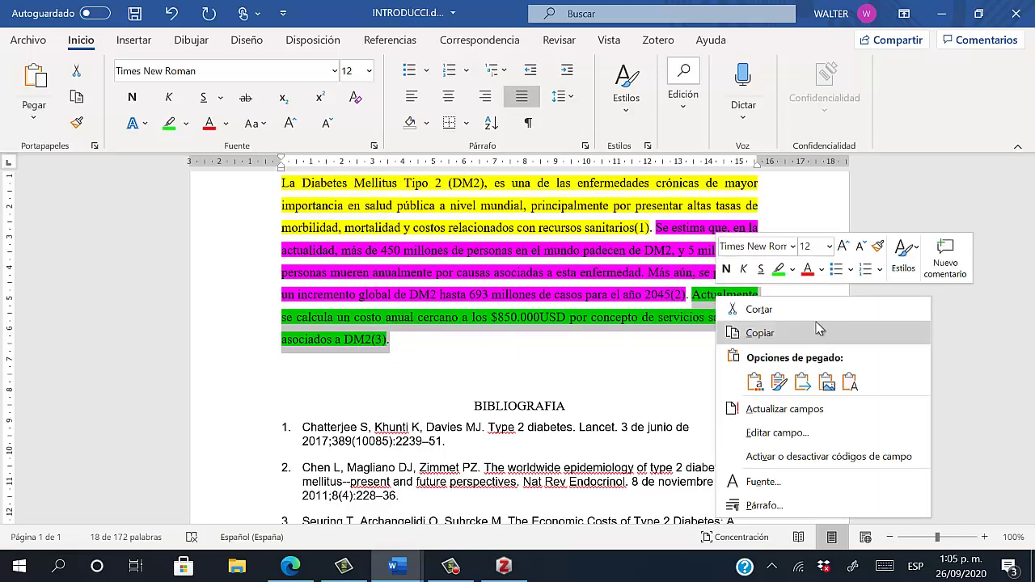
pyautogui.click(809, 312)
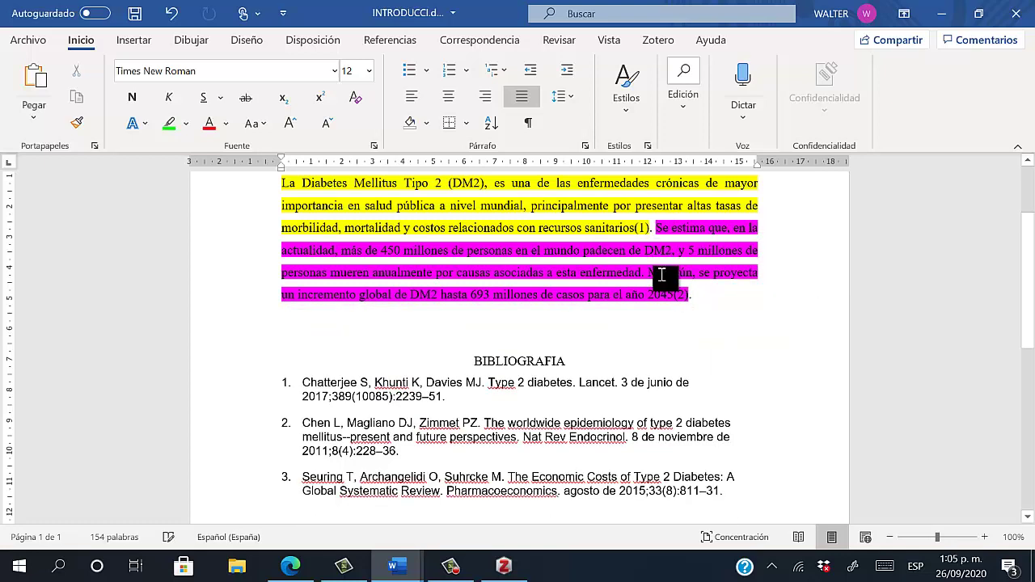
pyautogui.hotkey('ctrl', 'z')
pyautogui.hotkey('ctrl', 'v')
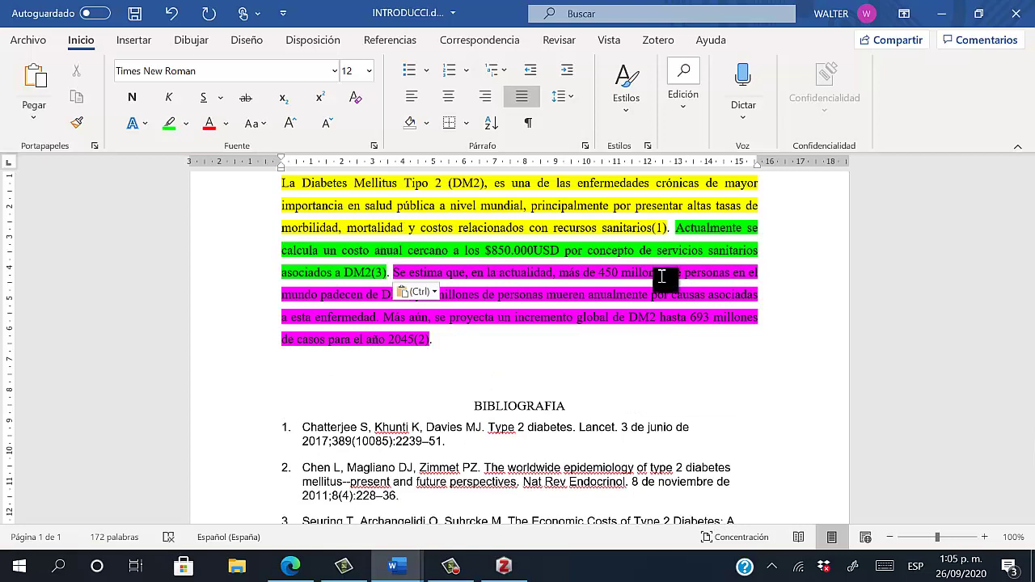
# Check the paragraph end and select reference 3 in the bibliography
pyautogui.scroll(-1, 659, 233)
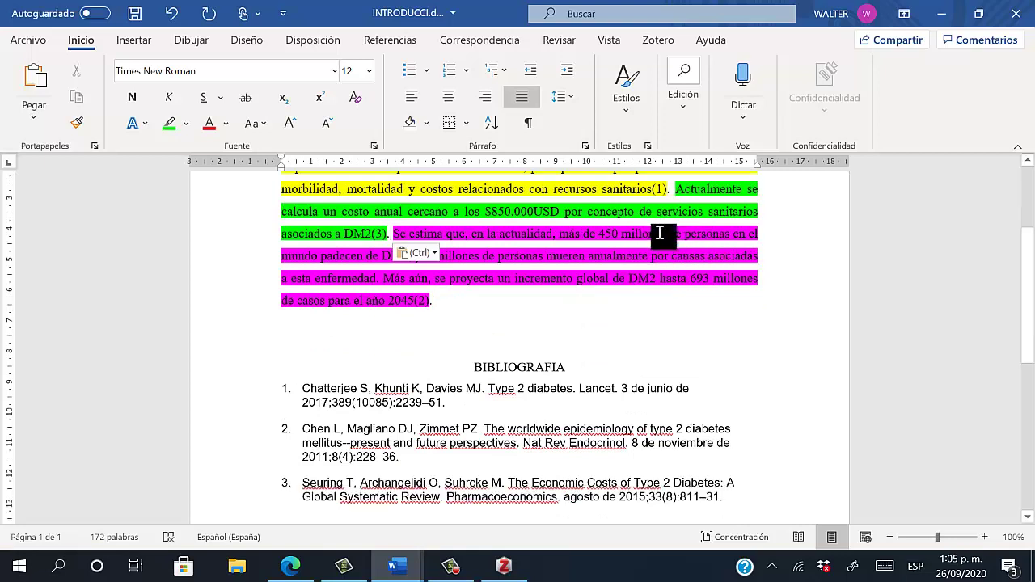
pyautogui.click(458, 334)
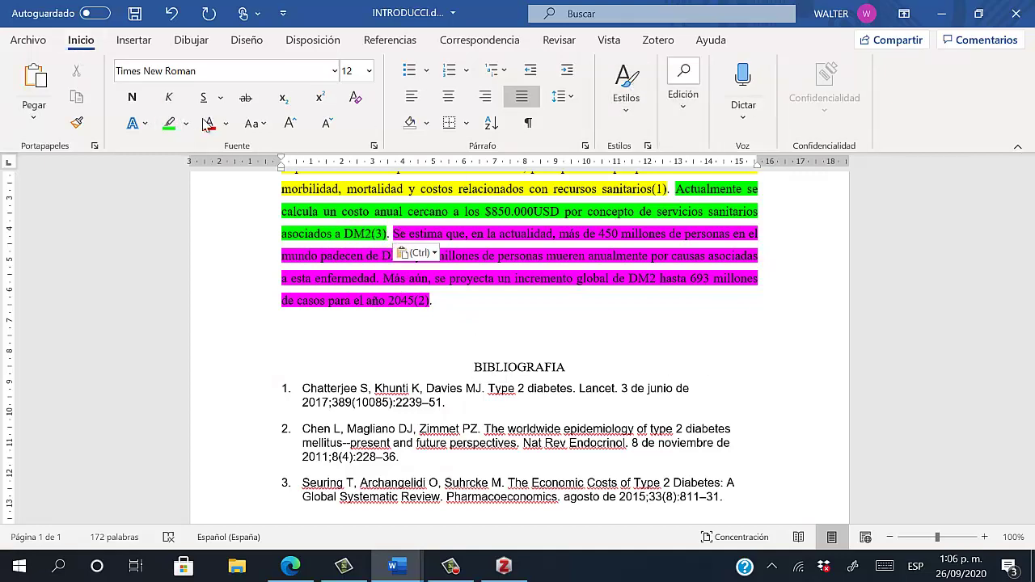
pyautogui.scroll(-1, 388, 436)
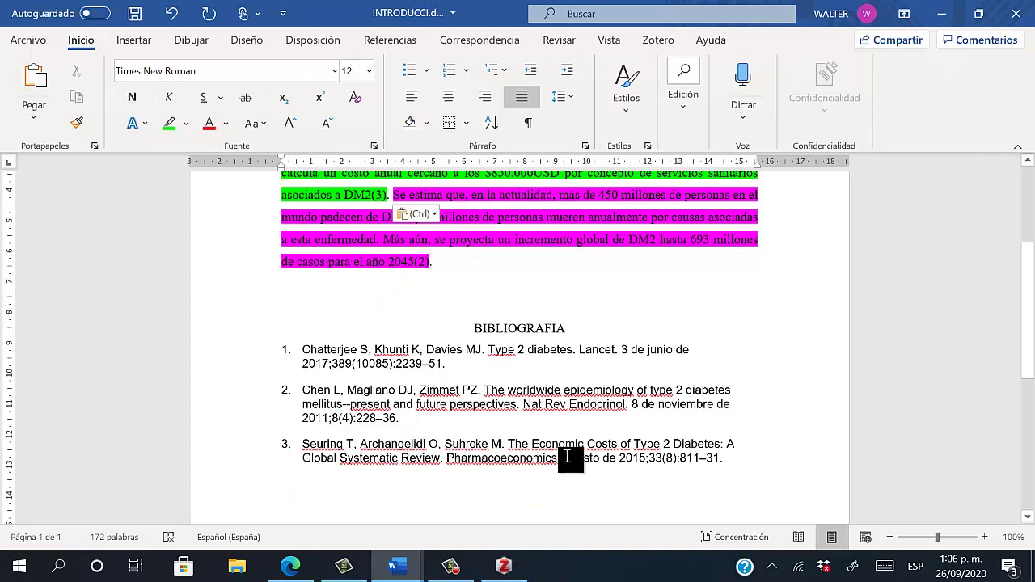
pyautogui.moveTo(719, 462); pyautogui.dragTo(809, 417)
pyautogui.click(658, 40)
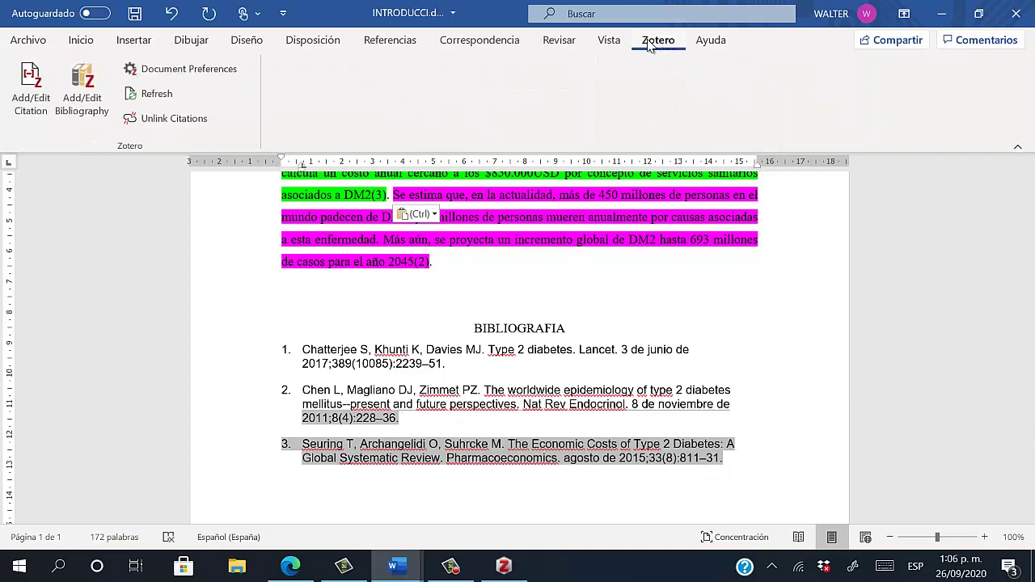
# Refresh Zotero so the cost sentence cites (2), the 2045 projection (3), and Seuring moves second
pyautogui.click(154, 94)
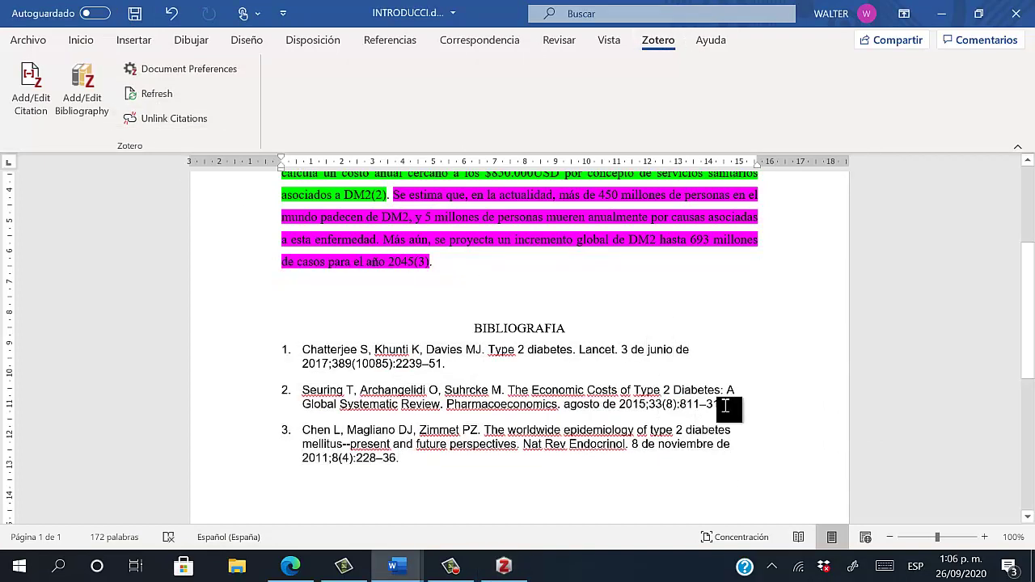
pyautogui.click(696, 404)
pyautogui.moveTo(696, 404); pyautogui.dragTo(292, 398)
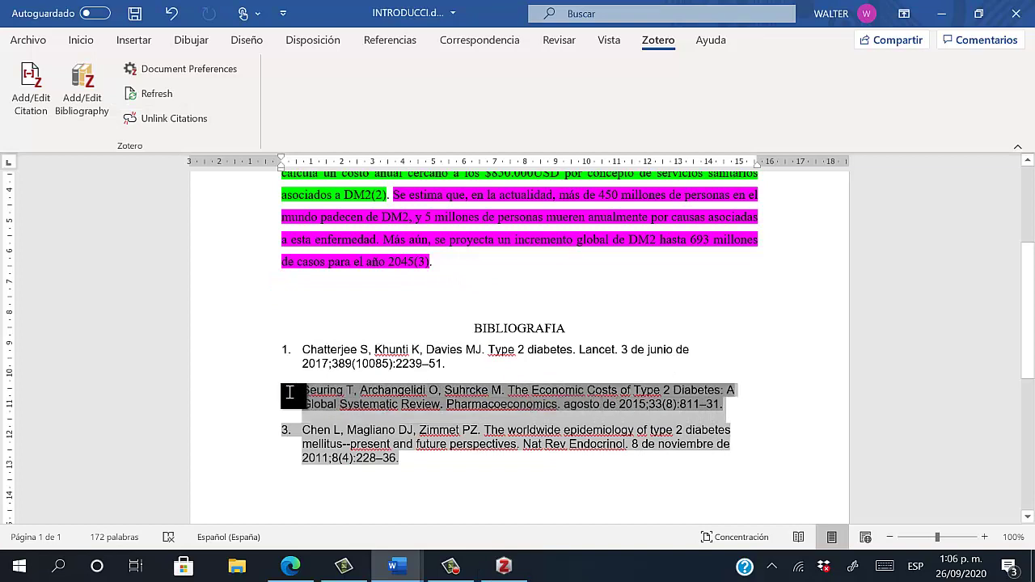
pyautogui.scroll(2, 605, 389)
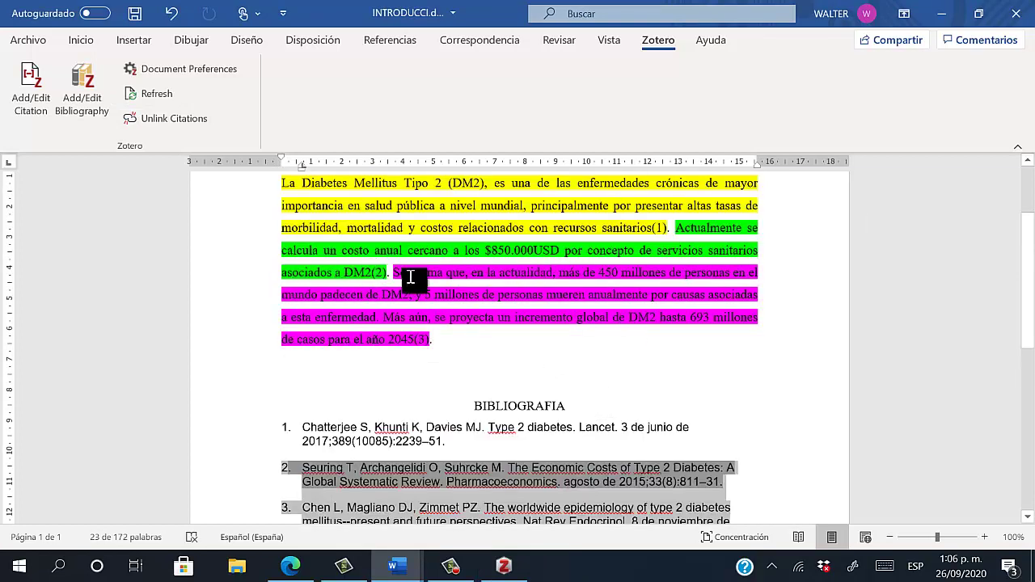
pyautogui.scroll(-1, 412, 304)
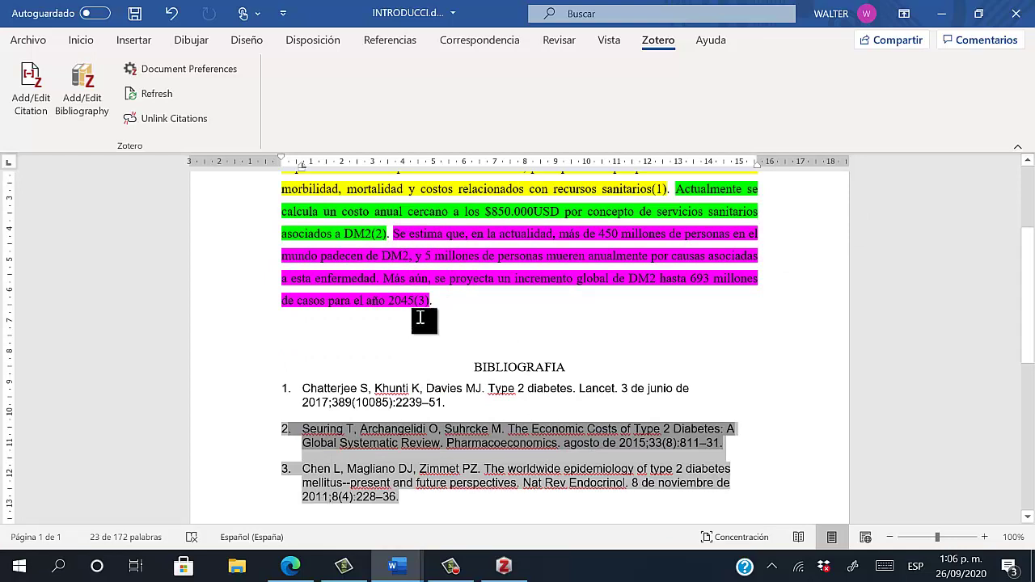
pyautogui.click(446, 305)
# Review the renumbered introduction, selecting the magenta prevalence sentence to check it
pyautogui.scroll(-1, 501, 388)
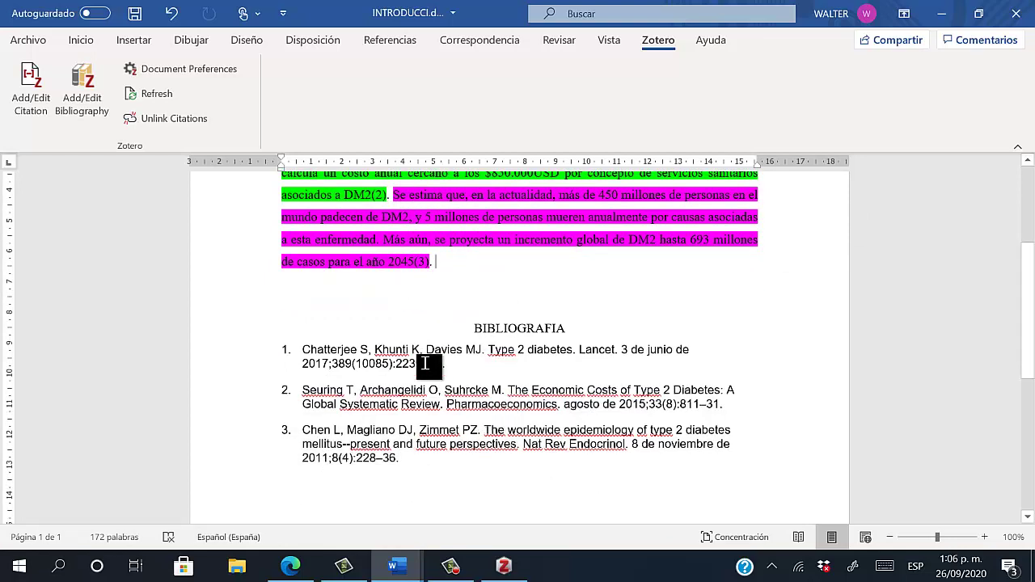
pyautogui.moveTo(473, 327); pyautogui.dragTo(473, 414)
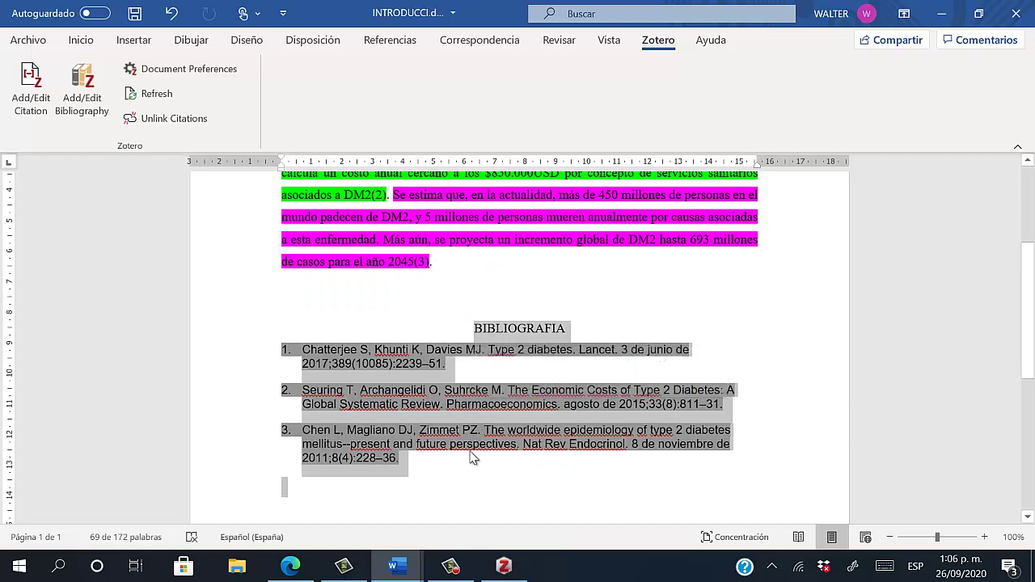
pyautogui.click(473, 455)
pyautogui.scroll(1, 406, 344)
pyautogui.scroll(5, 413, 356)
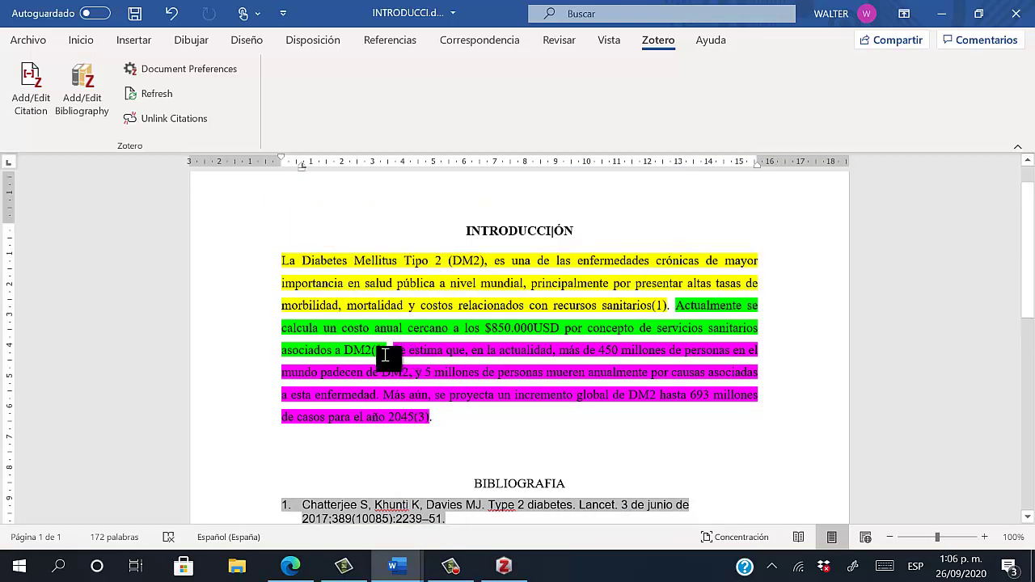
pyautogui.scroll(-4, 396, 364)
pyautogui.scroll(-1, 409, 364)
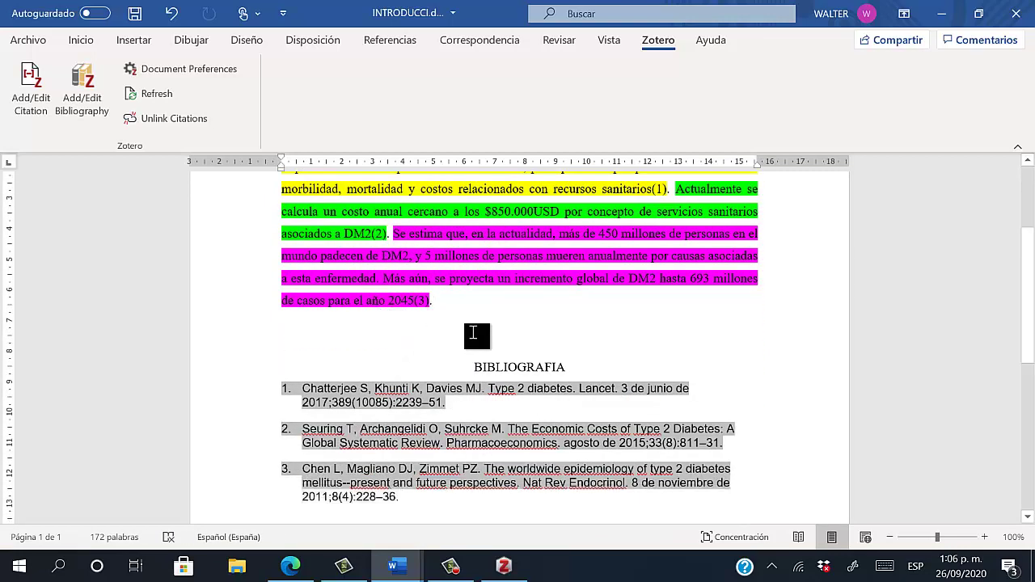
pyautogui.scroll(2, 435, 313)
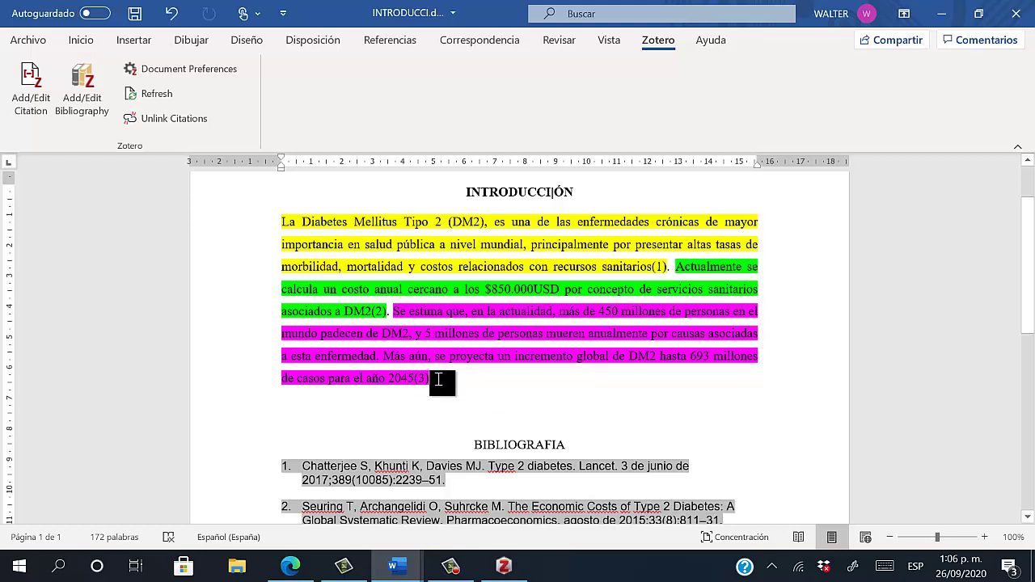
pyautogui.moveTo(444, 377); pyautogui.dragTo(394, 312)
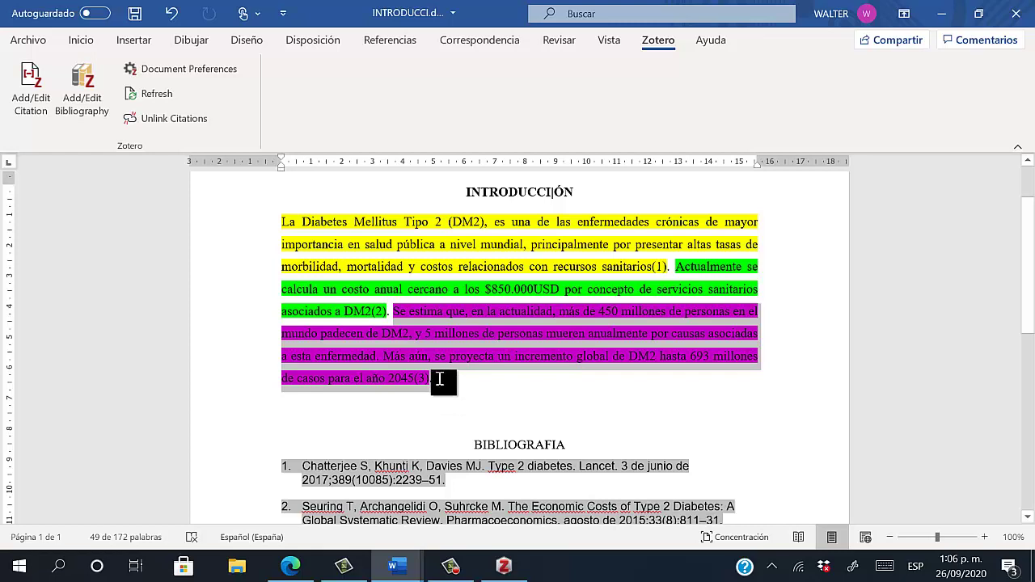
pyautogui.click(422, 385)
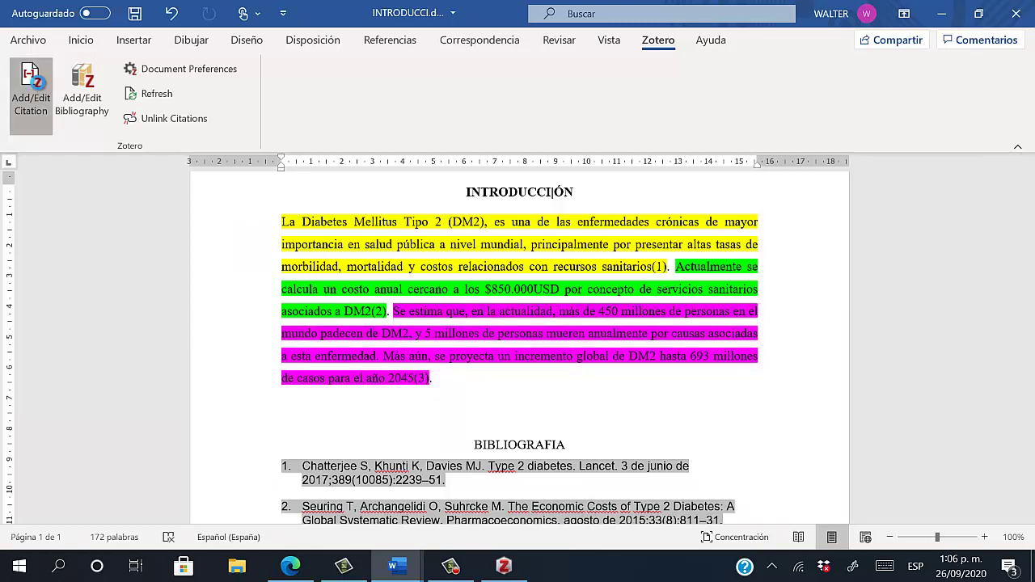
# Edit the last citation to also include Type 2 diabetes and the Economic Costs review, giving (1–3)
pyautogui.click(31, 89)
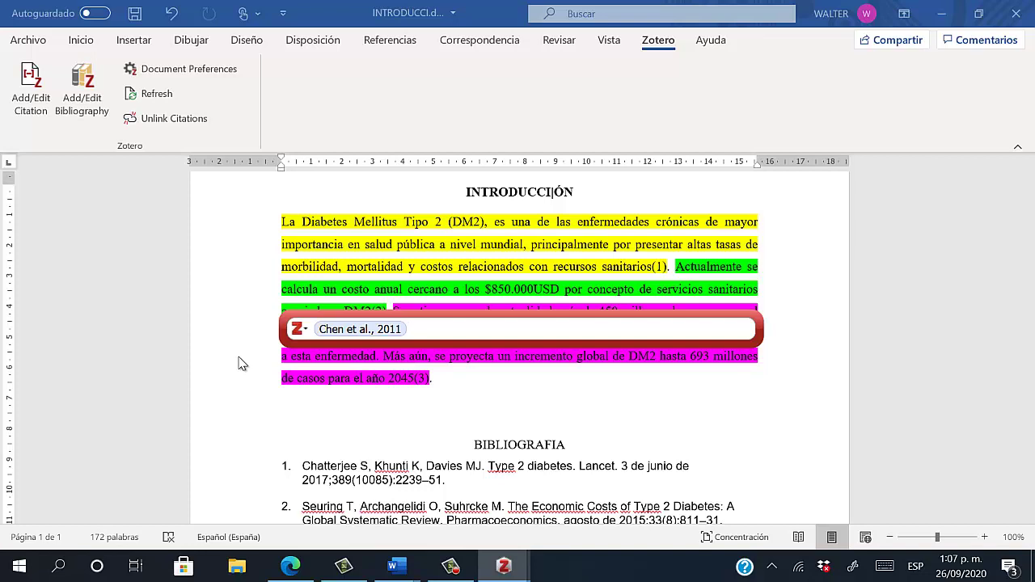
pyautogui.click(306, 329)
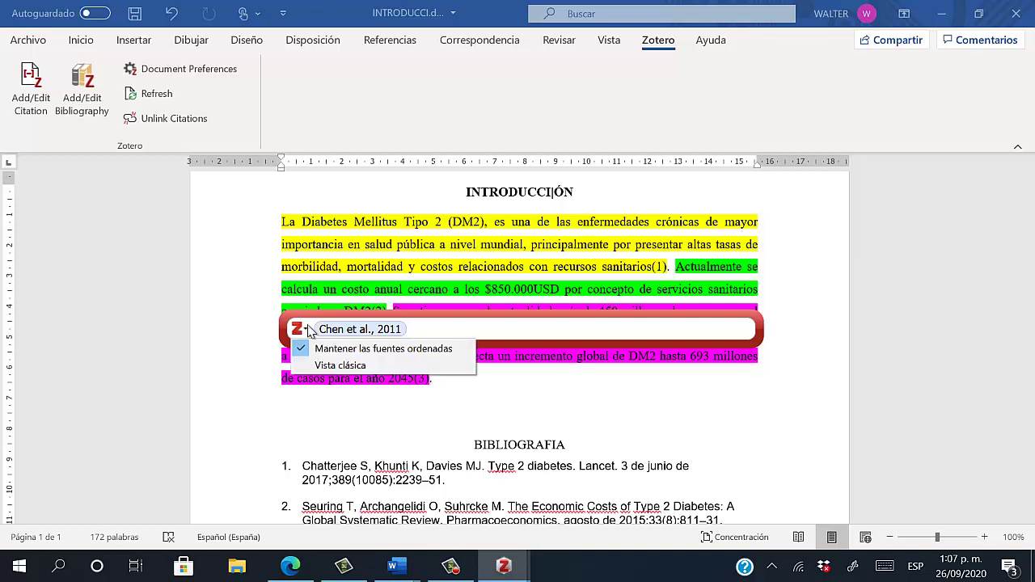
pyautogui.click(350, 370)
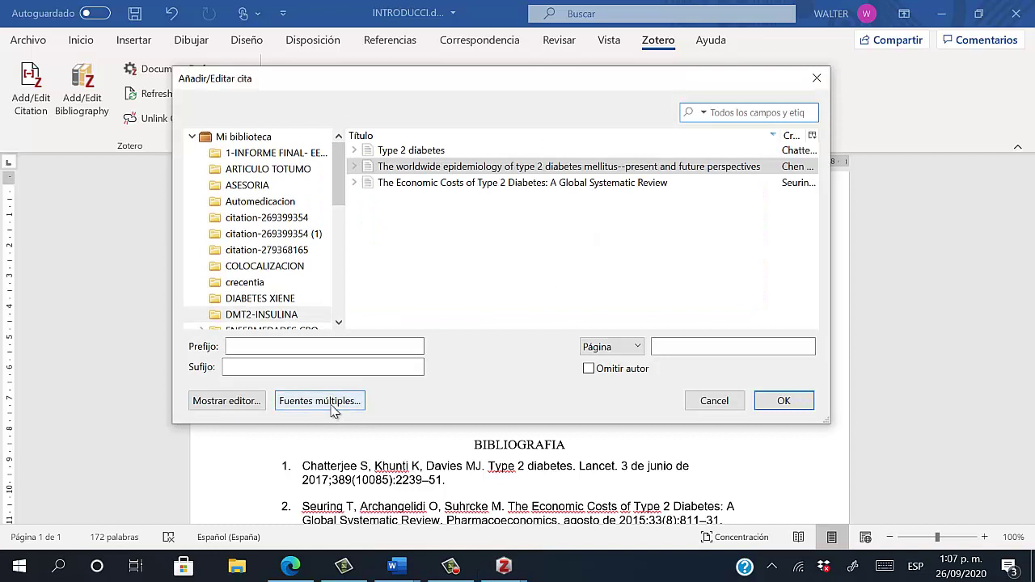
pyautogui.click(334, 402)
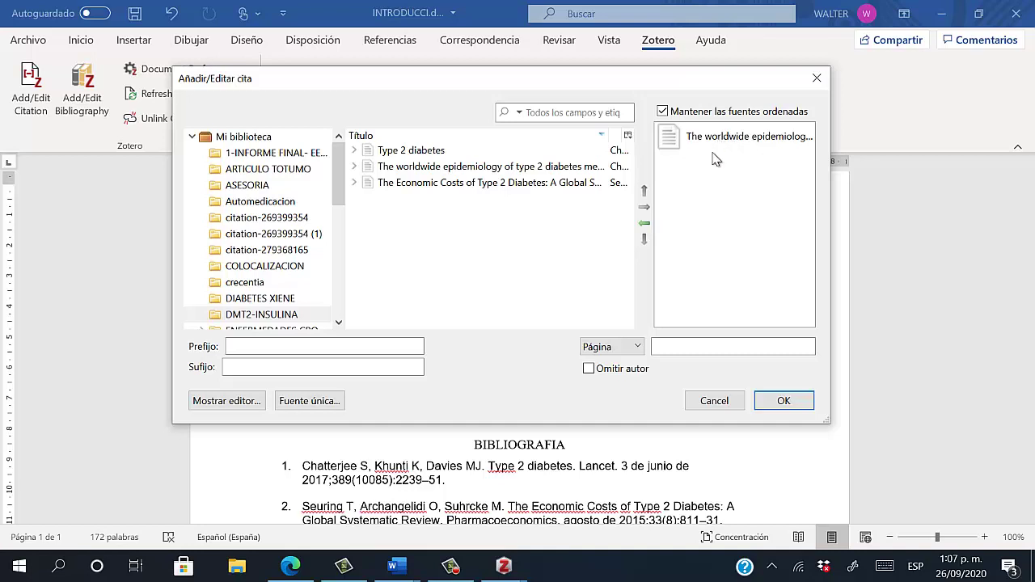
pyautogui.click(402, 152)
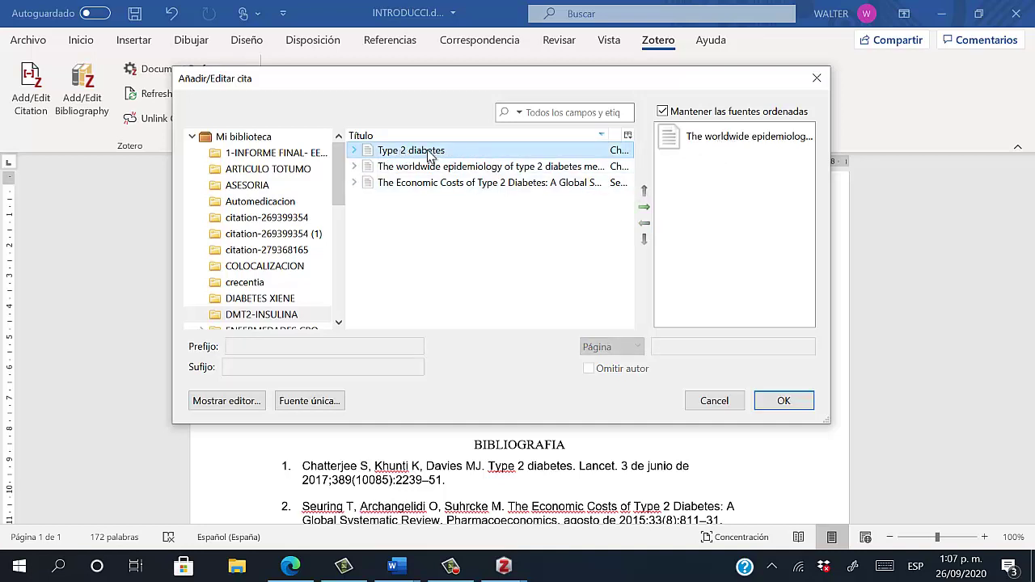
pyautogui.click(429, 166)
pyautogui.click(426, 152)
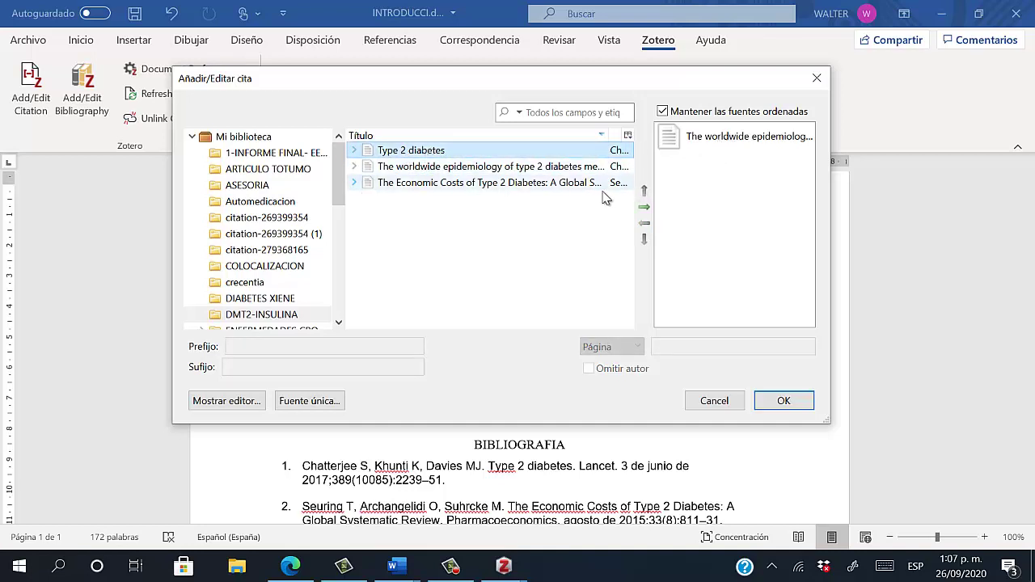
pyautogui.click(645, 209)
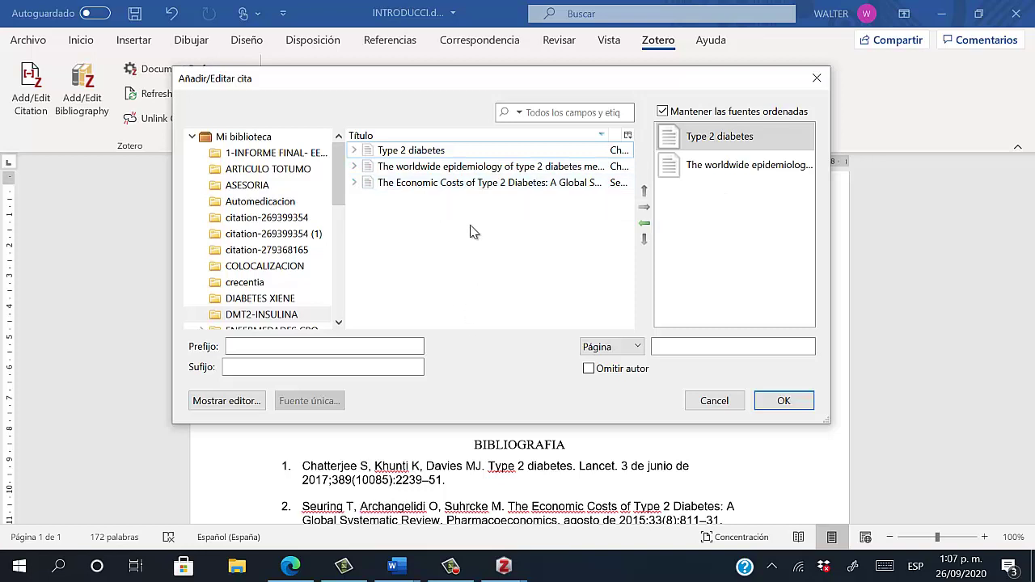
pyautogui.click(479, 185)
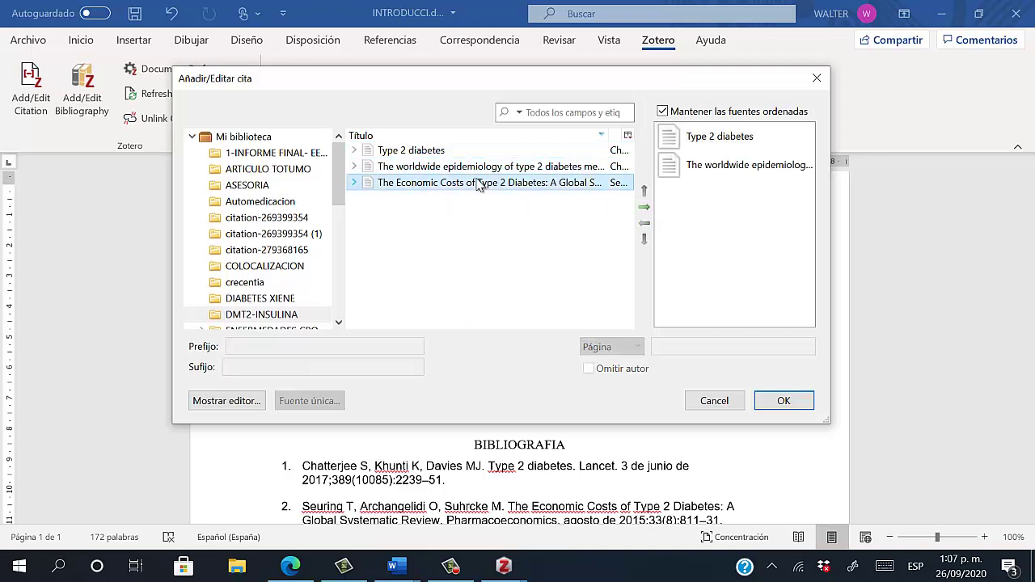
pyautogui.click(644, 207)
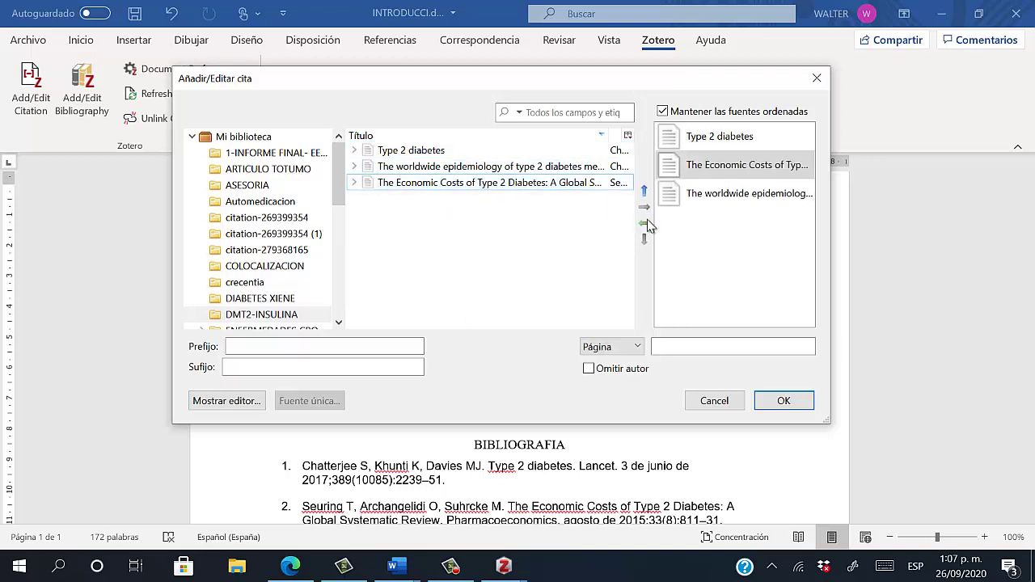
pyautogui.click(789, 411)
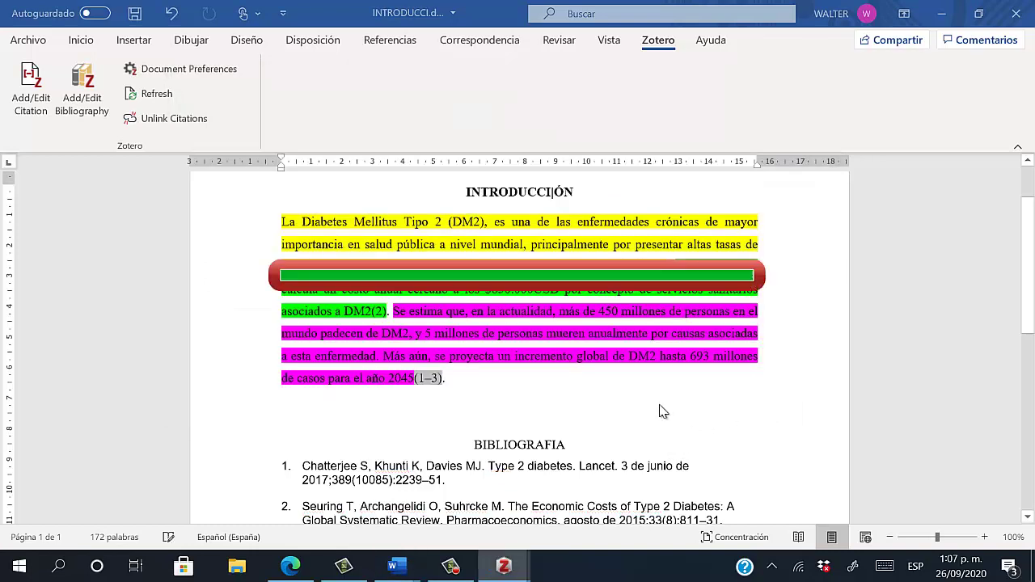
pyautogui.scroll(-1, 552, 414)
pyautogui.click(449, 362)
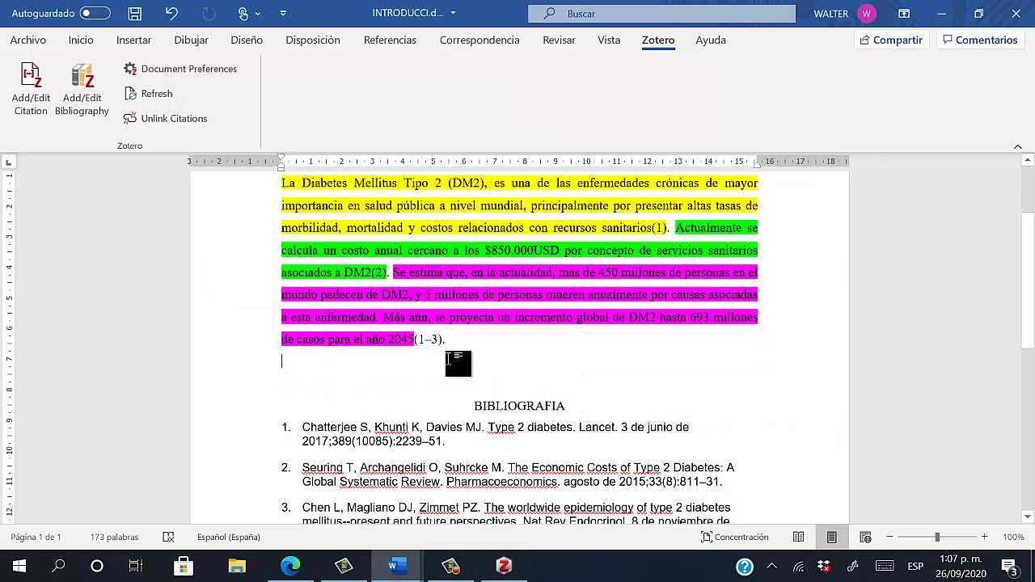
pyautogui.scroll(1, 449, 361)
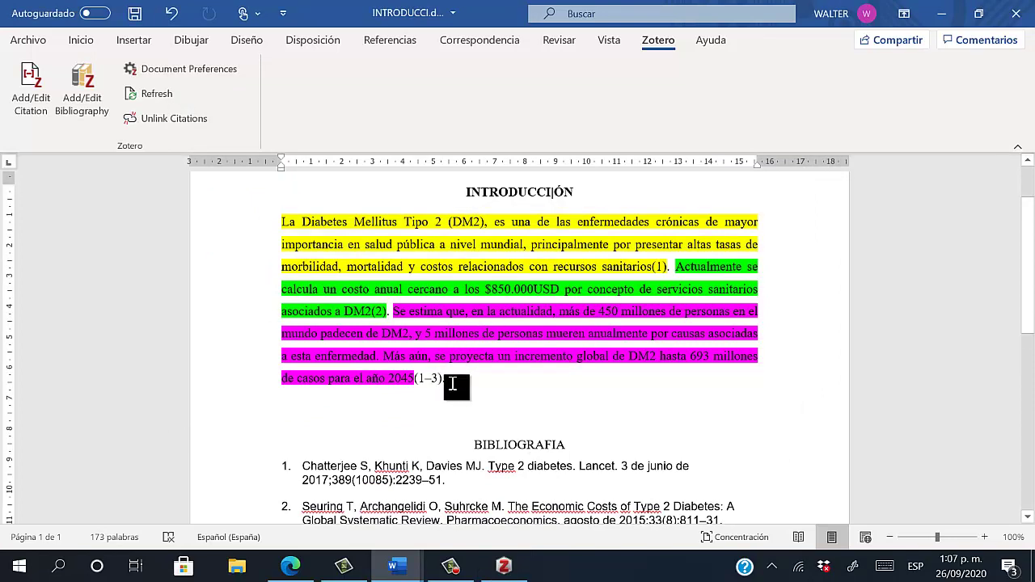
pyautogui.doubleClick(423, 381)
pyautogui.click(425, 383)
pyautogui.scroll(-2, 459, 404)
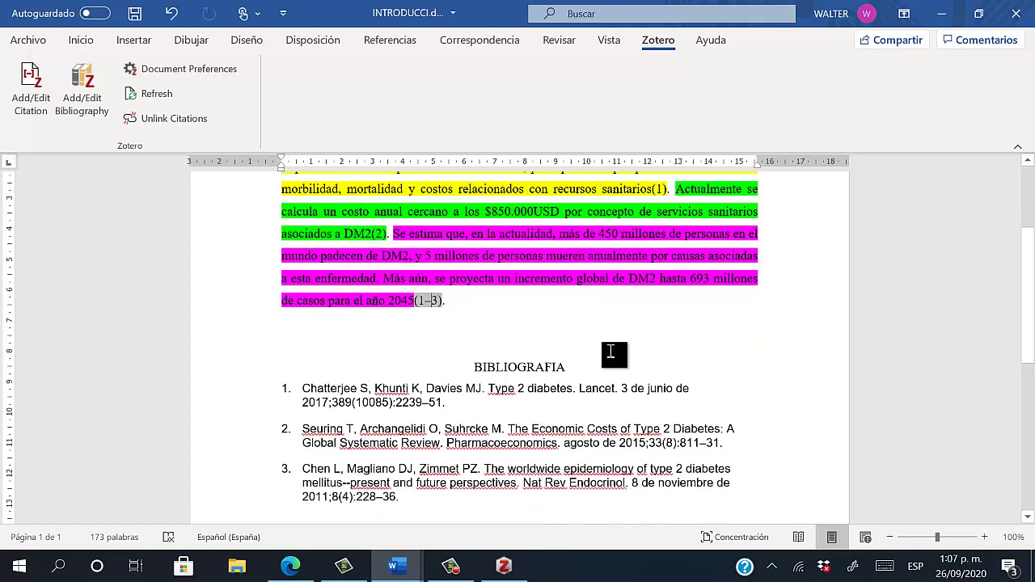
pyautogui.scroll(2, 596, 331)
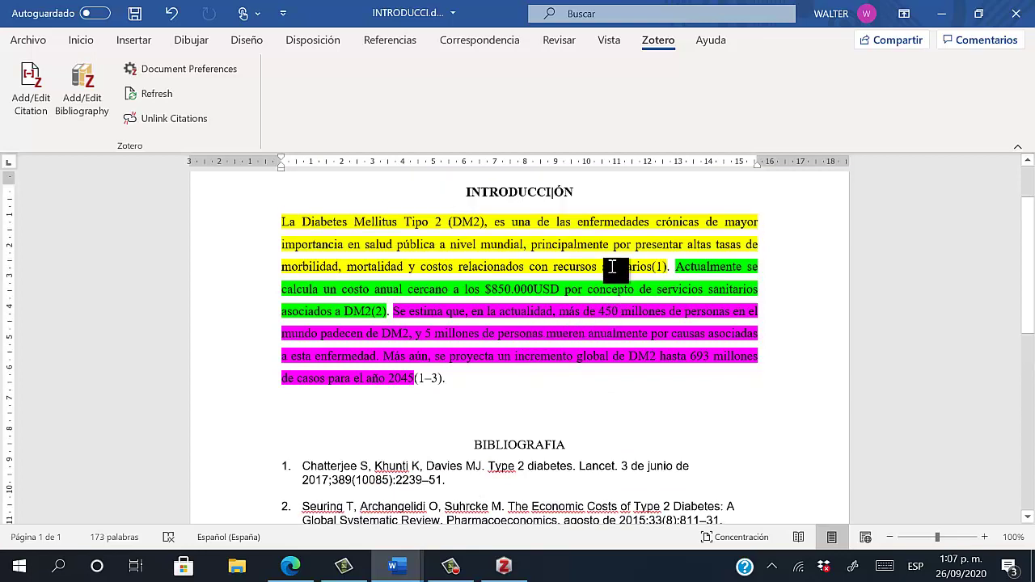
pyautogui.doubleClick(659, 268)
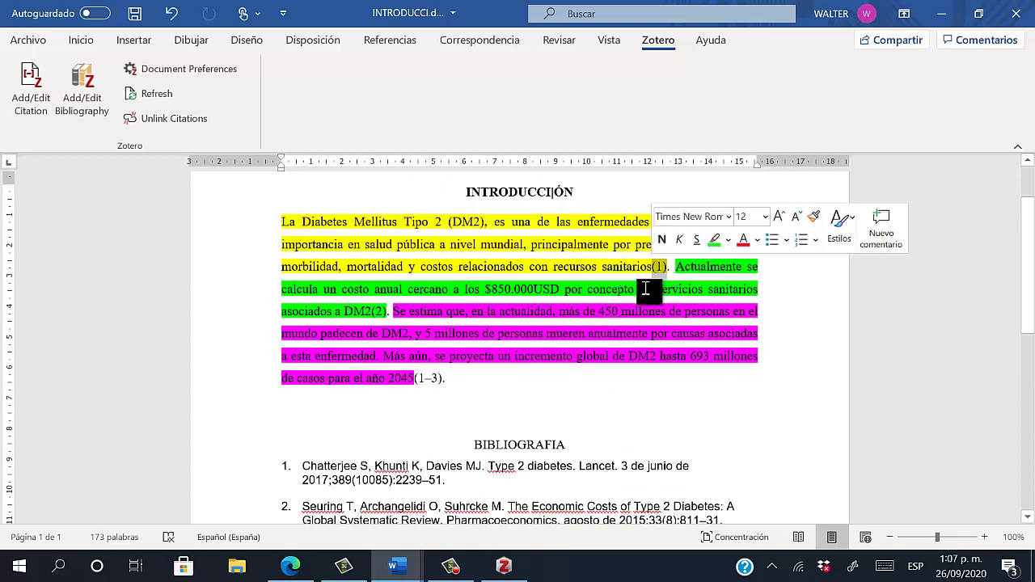
pyautogui.doubleClick(386, 310)
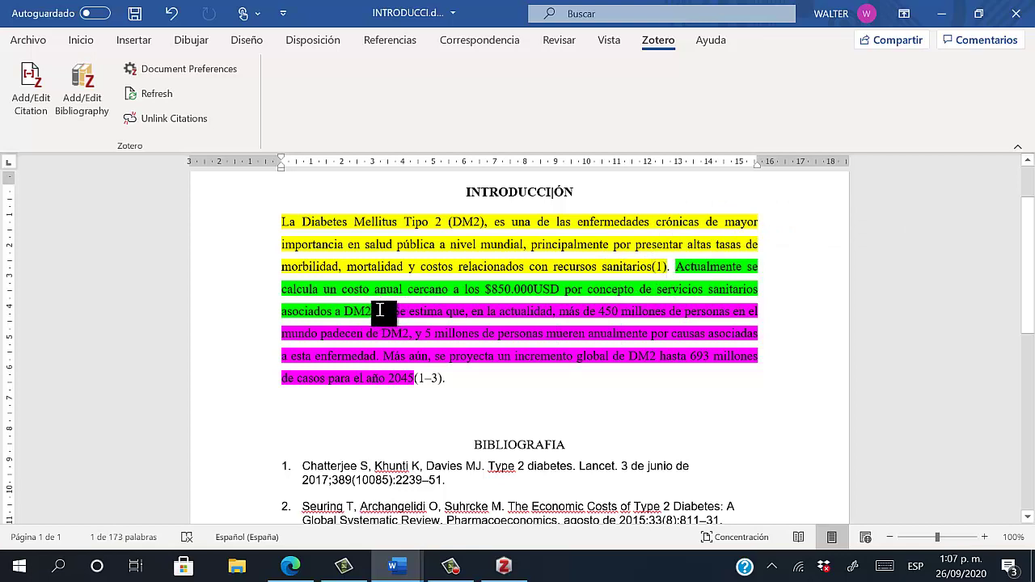
pyautogui.click(447, 380)
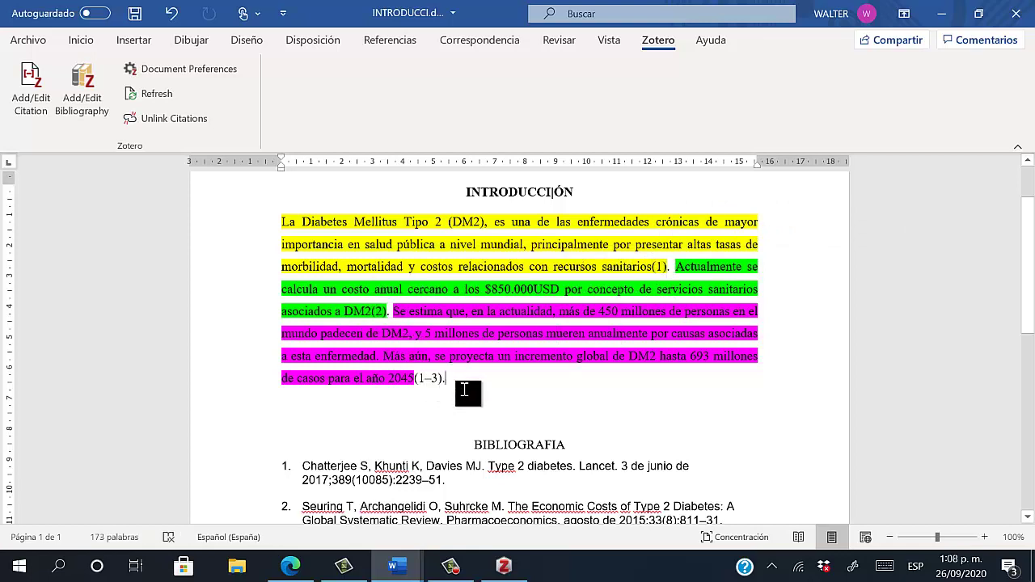
pyautogui.scroll(-1, 505, 426)
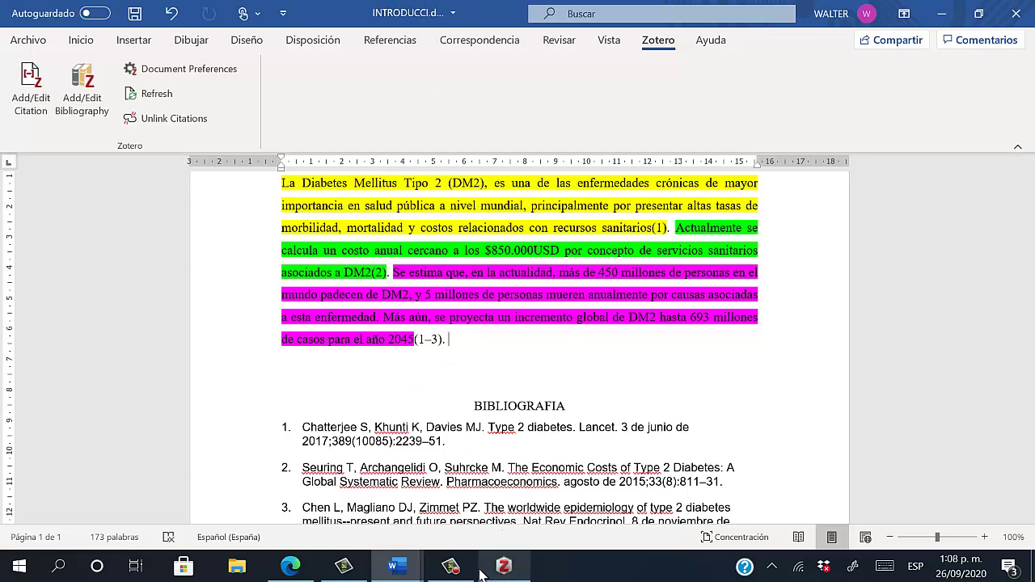
# Go back in Edge to the 2,939 PubMed results for 'Diabetes type 2 and economic costs'
pyautogui.click(290, 567)
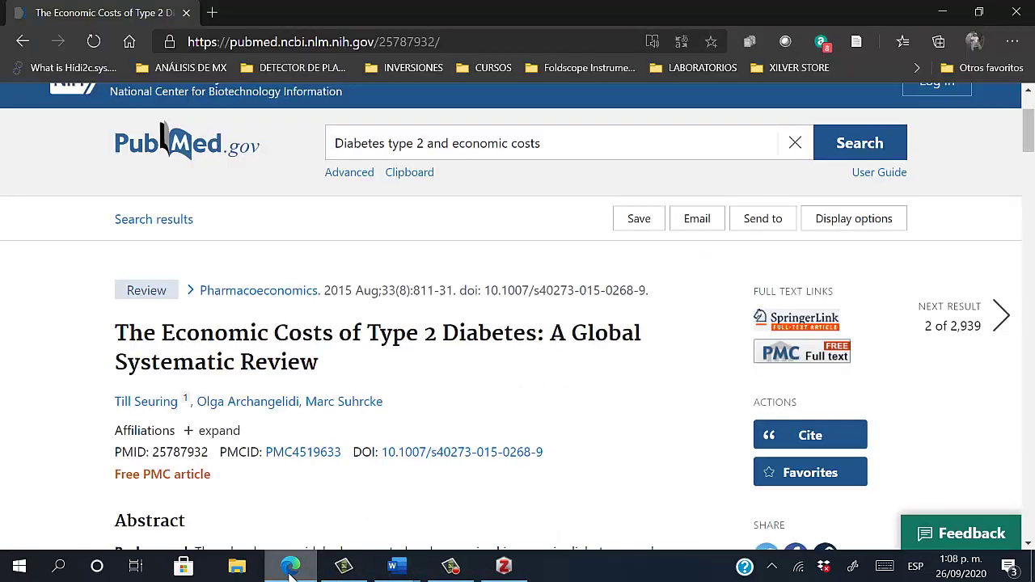
pyautogui.click(13, 50)
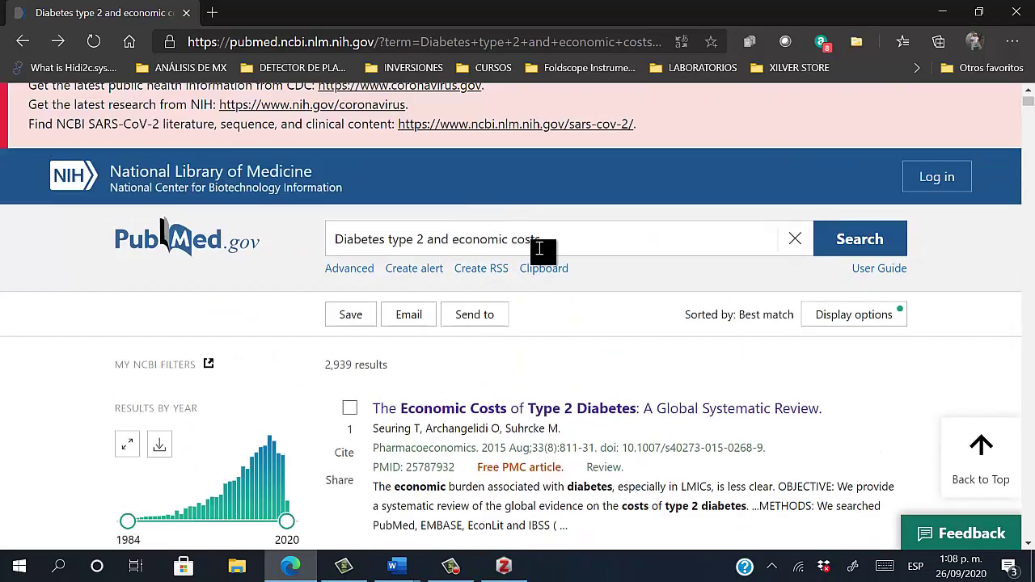
pyautogui.scroll(-1, 462, 274)
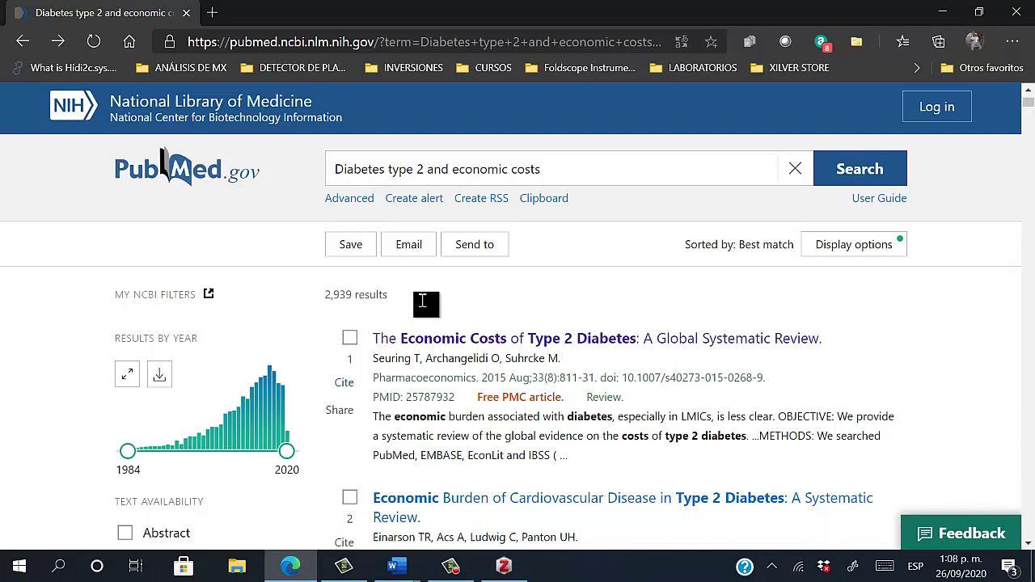
pyautogui.scroll(-1, 425, 302)
pyautogui.scroll(1, 426, 299)
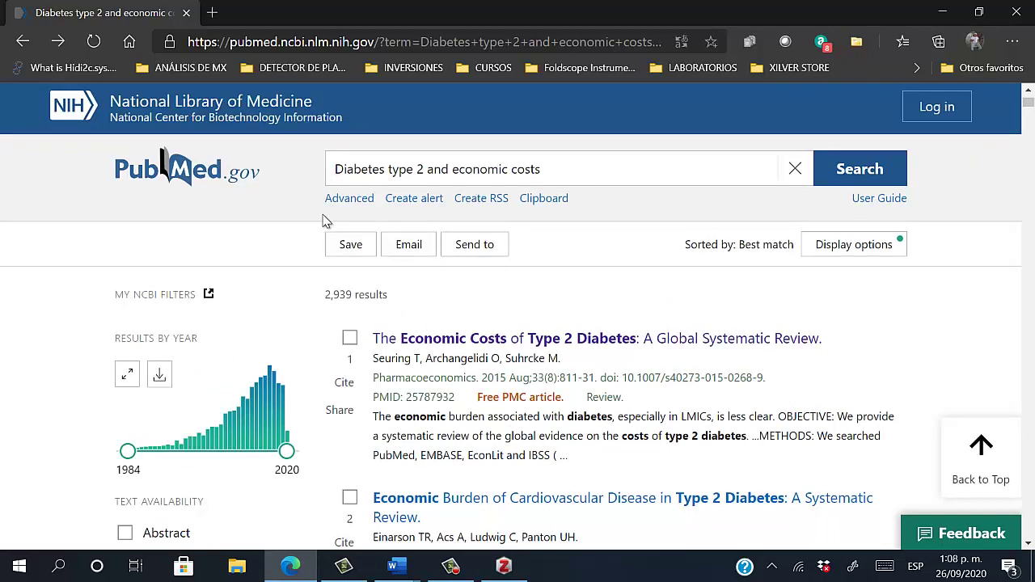
pyautogui.scroll(-1, 419, 251)
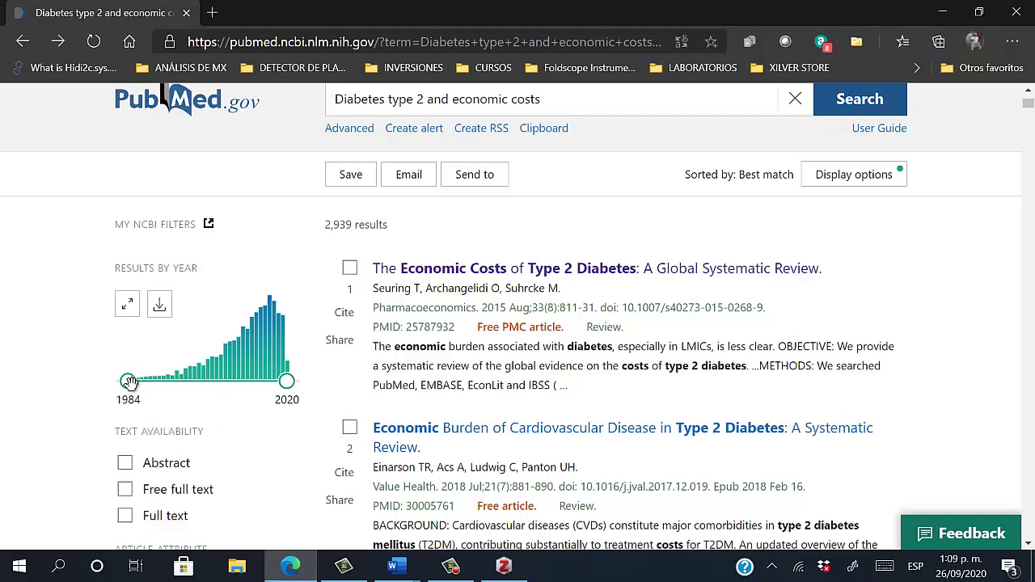
# Set the Results by Year range to 2010–2020, leaving 1,930 articles
pyautogui.moveTo(130, 382); pyautogui.dragTo(253, 386)
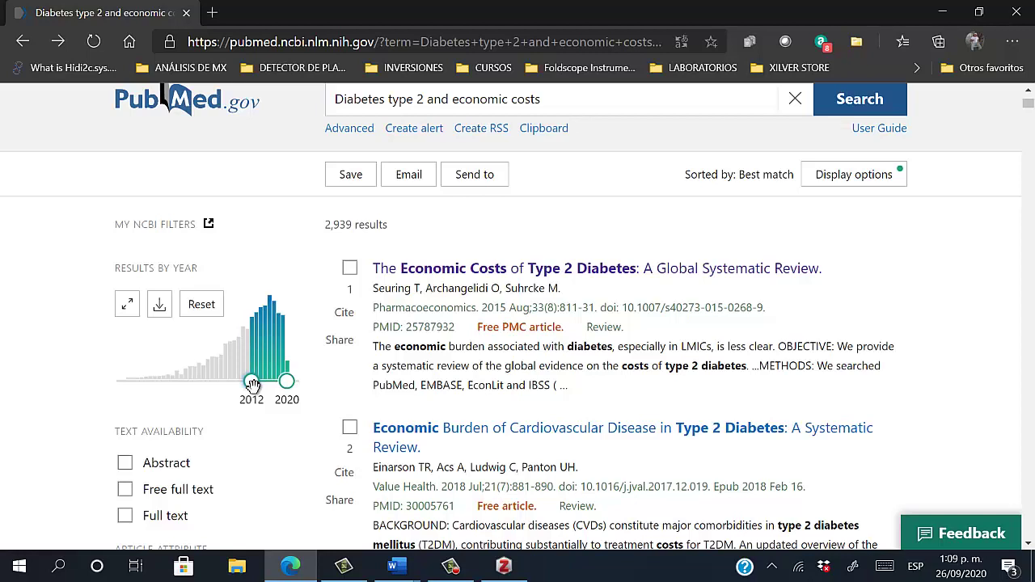
pyautogui.moveTo(252, 385); pyautogui.dragTo(245, 385)
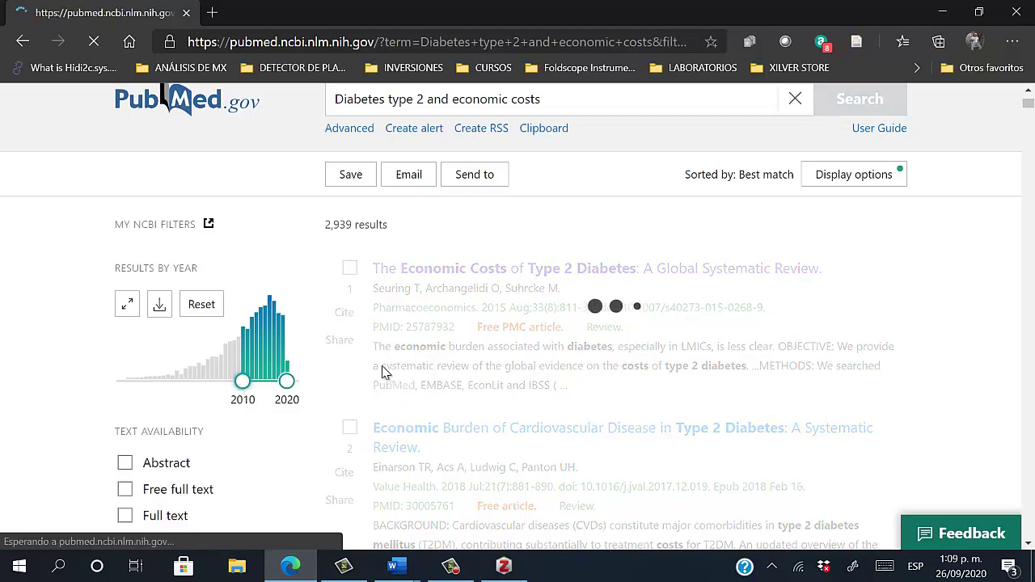
pyautogui.scroll(-1, 372, 405)
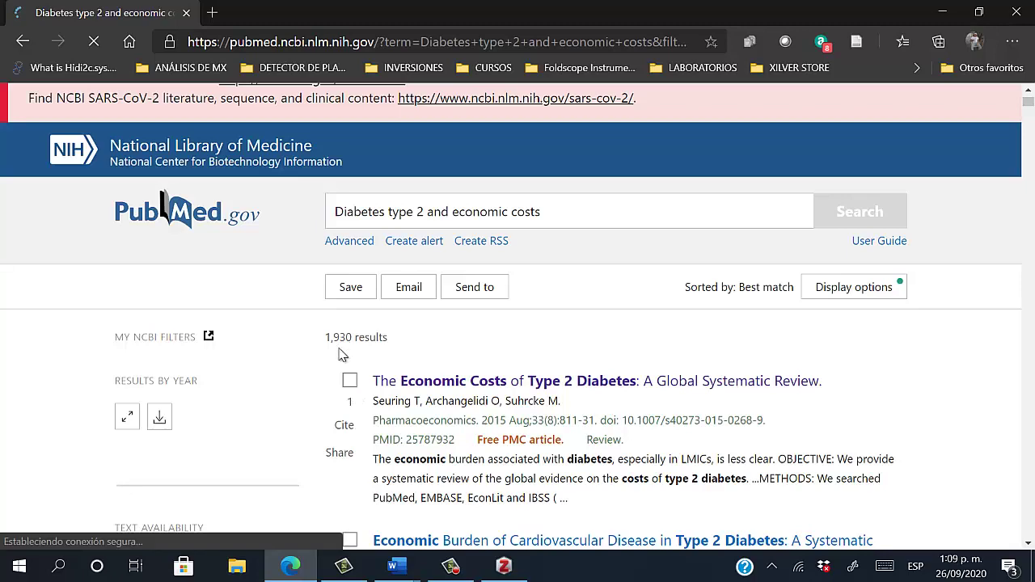
pyautogui.scroll(-1, 344, 340)
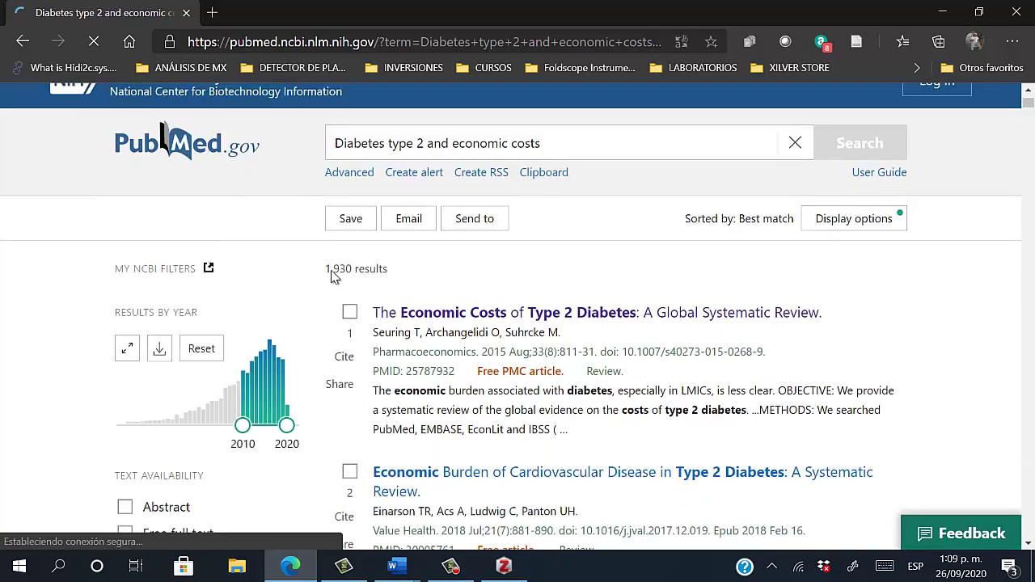
pyautogui.scroll(-2, 336, 340)
pyautogui.scroll(-1, 336, 346)
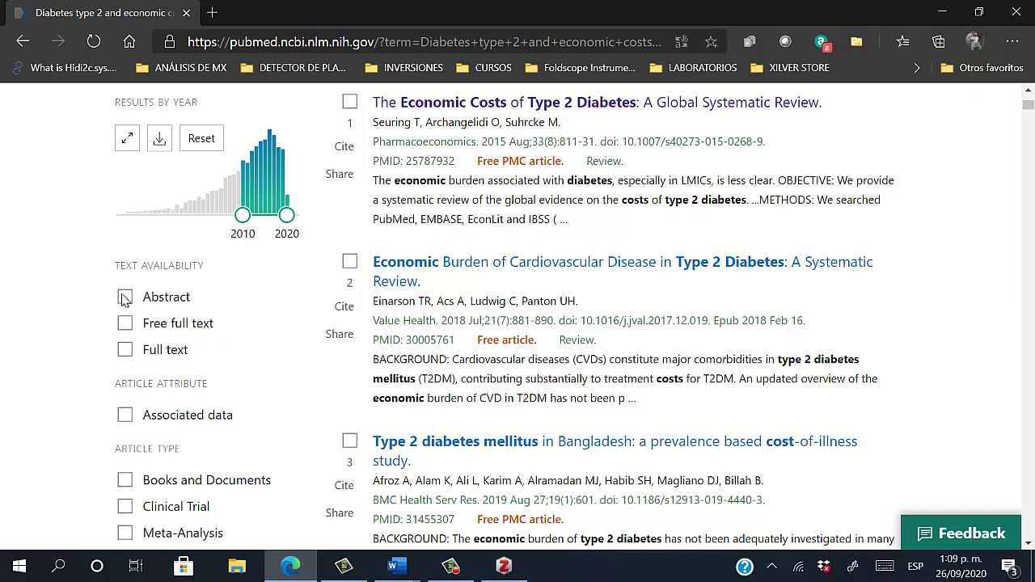
# Limit the PubMed diabetes economic-cost results to free full text and systematic reviews
pyautogui.click(125, 347)
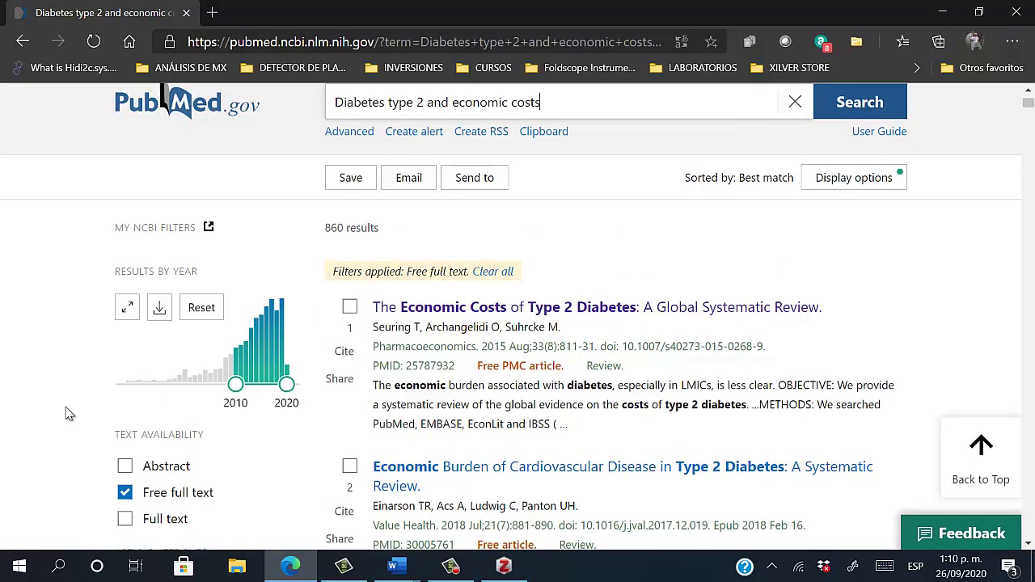
pyautogui.scroll(-3, 41, 439)
pyautogui.scroll(-1, 91, 443)
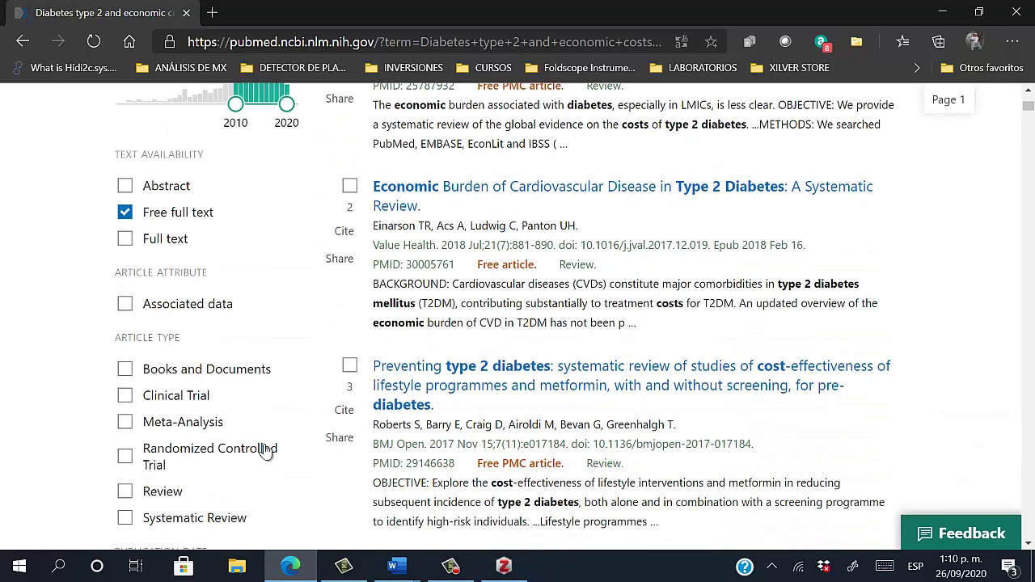
pyautogui.scroll(-1, 252, 482)
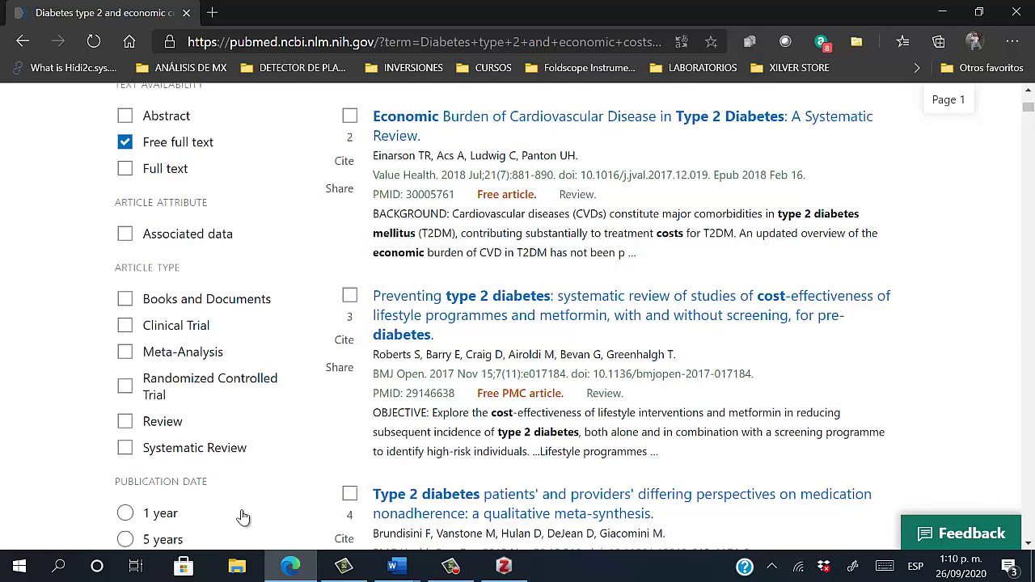
pyautogui.click(121, 452)
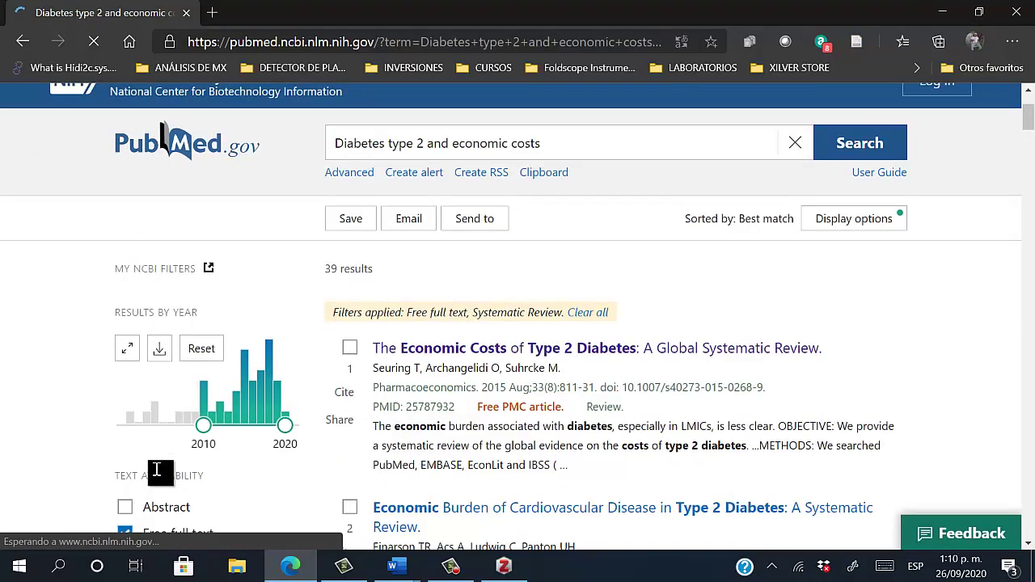
pyautogui.scroll(-3, 178, 506)
pyautogui.scroll(-4, 188, 476)
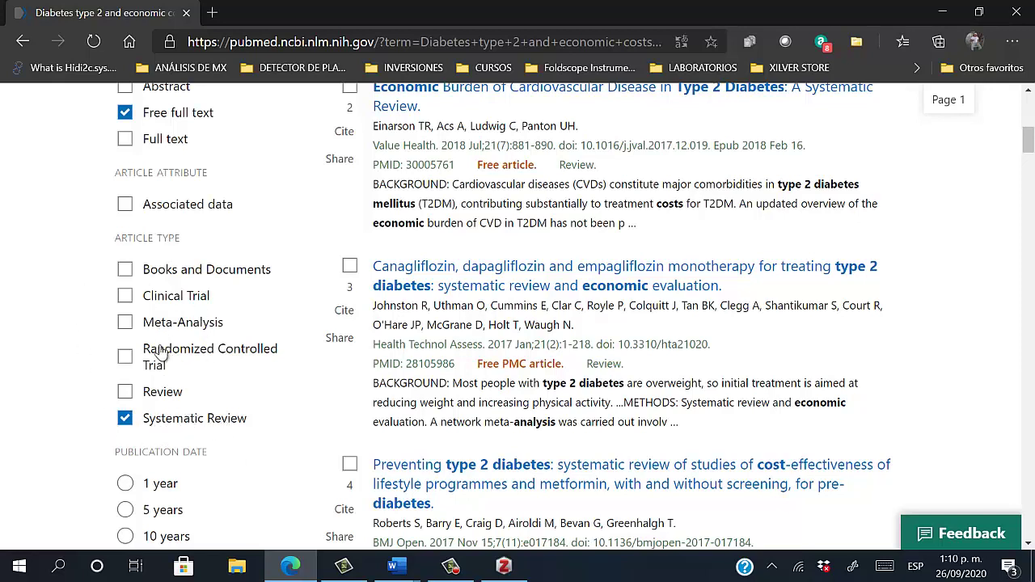
# Add the Meta-Analysis filter and scroll through the resulting 45 articles
pyautogui.click(127, 326)
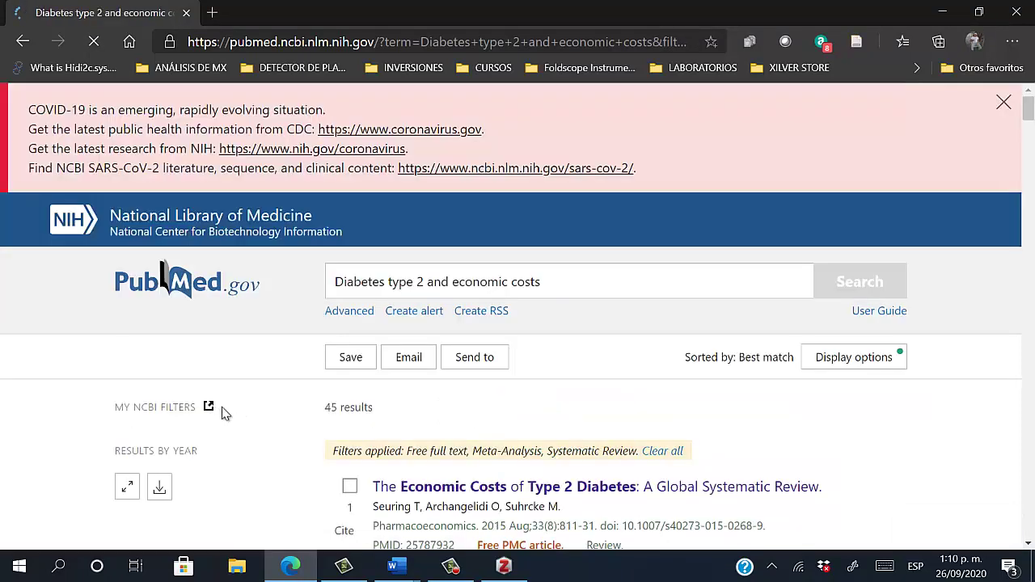
pyautogui.scroll(-2, 372, 430)
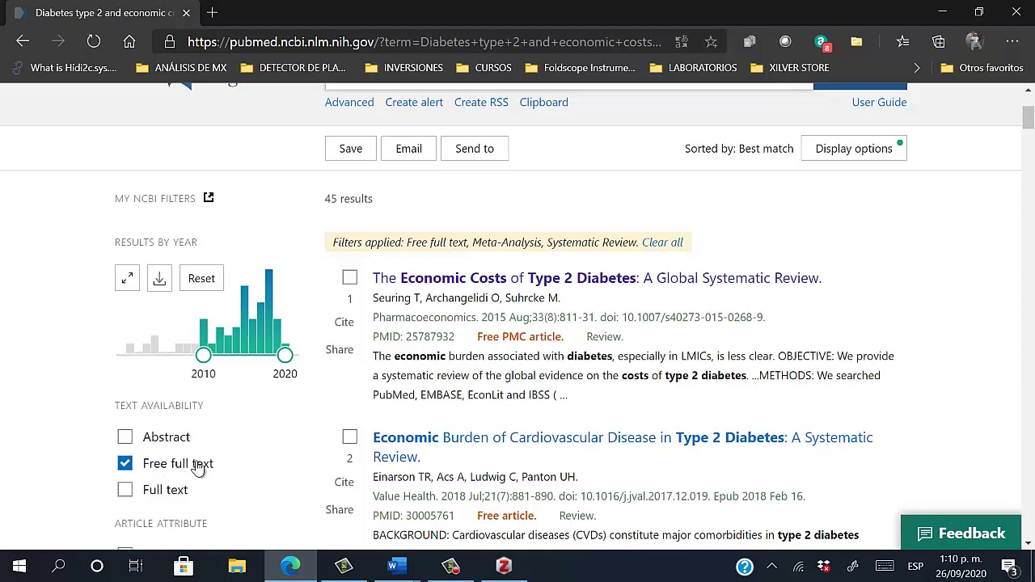
pyautogui.scroll(-3, 199, 469)
pyautogui.scroll(-1, 242, 474)
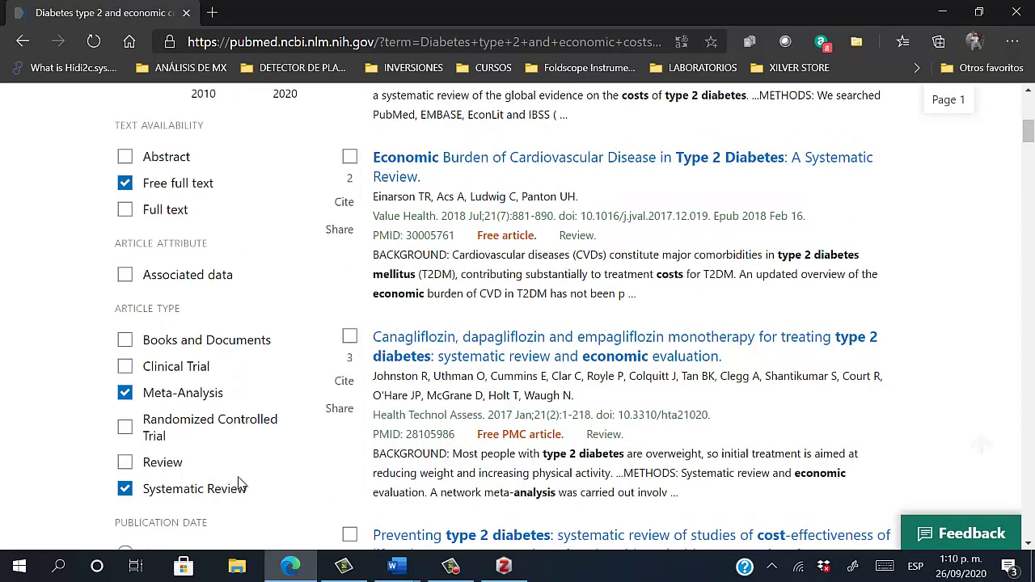
pyautogui.scroll(1, 239, 483)
pyautogui.scroll(-4, 258, 479)
pyautogui.scroll(4, 266, 474)
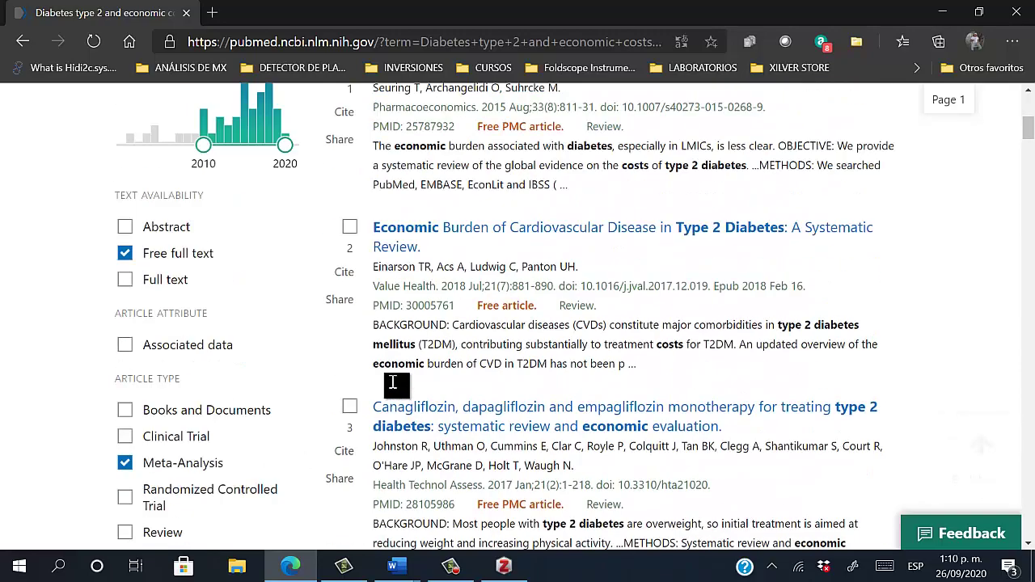
pyautogui.scroll(5, 393, 382)
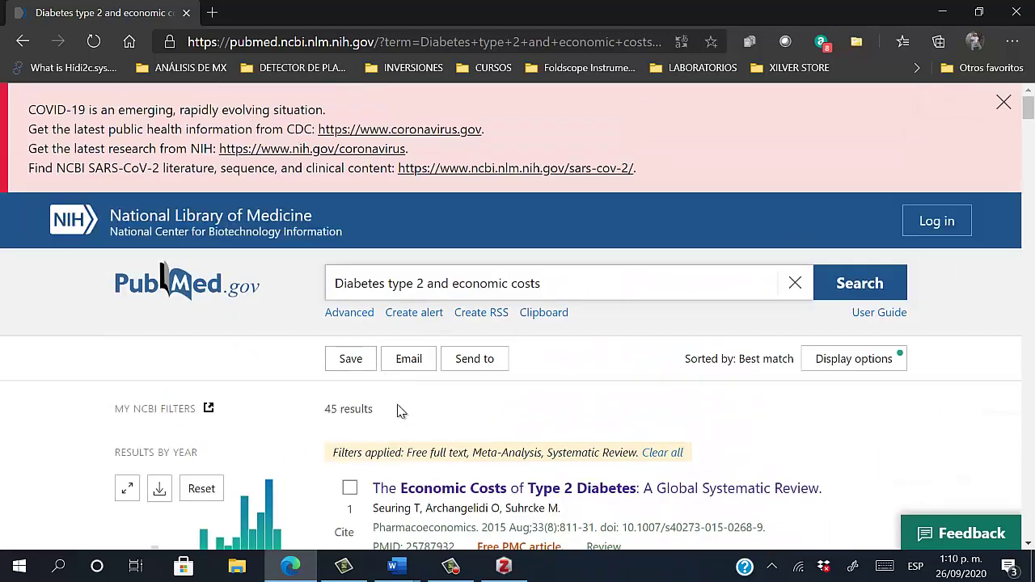
pyautogui.scroll(-2, 397, 411)
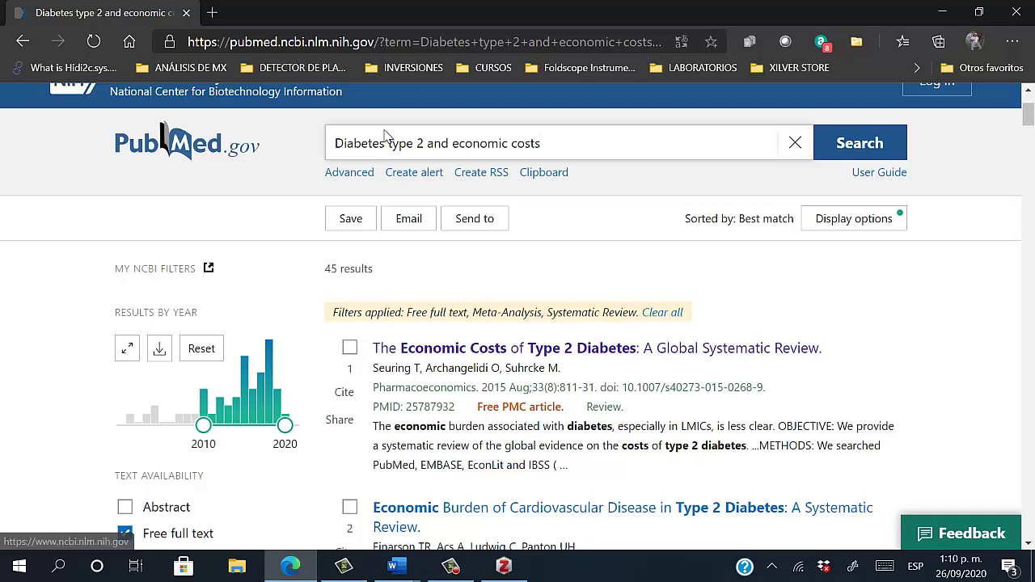
# Save all filtered PubMed reviews to DMT2-INSULINA with the Zotero Connector's Select All
pyautogui.click(856, 45)
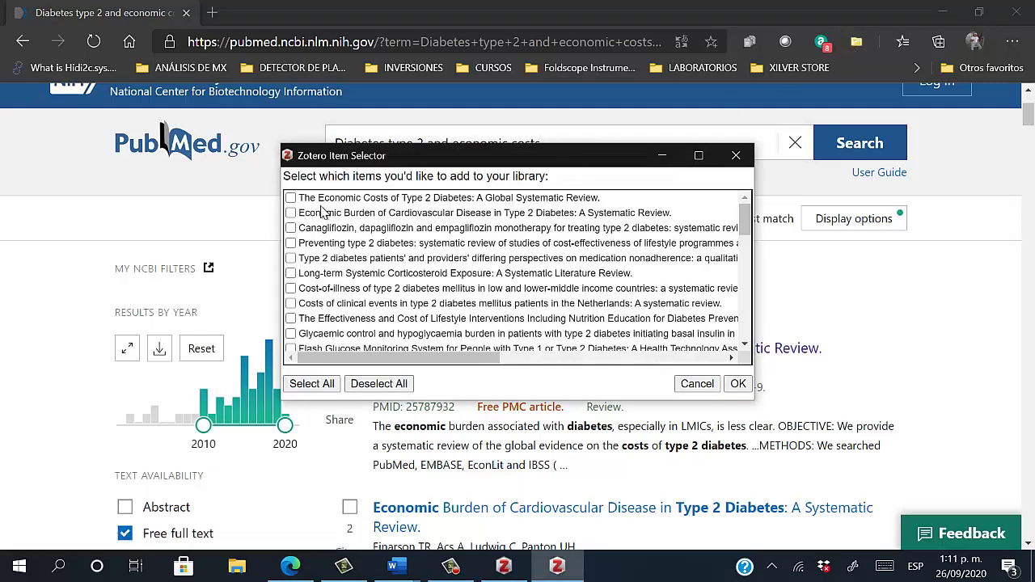
pyautogui.scroll(-5, 322, 212)
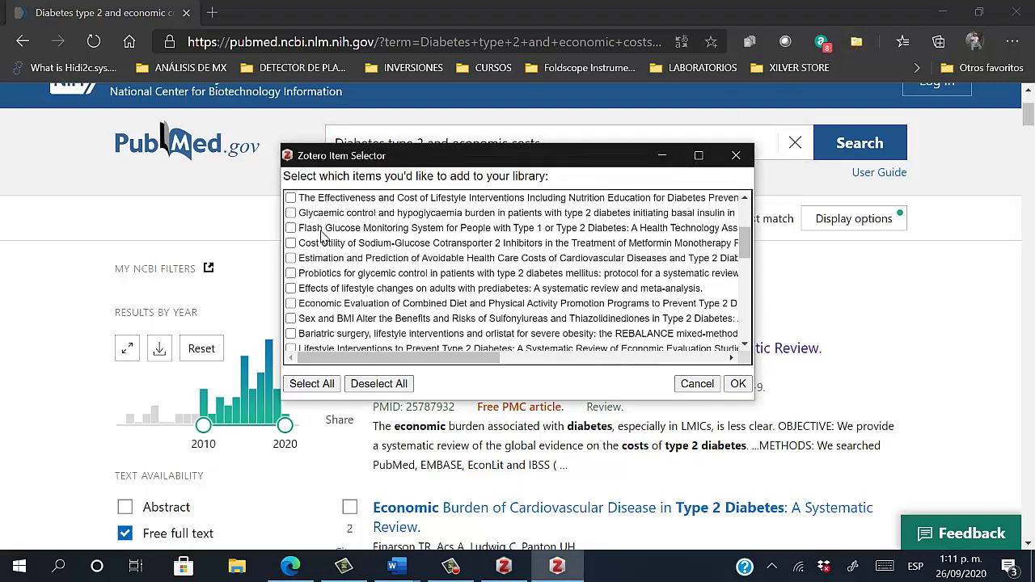
pyautogui.click(314, 385)
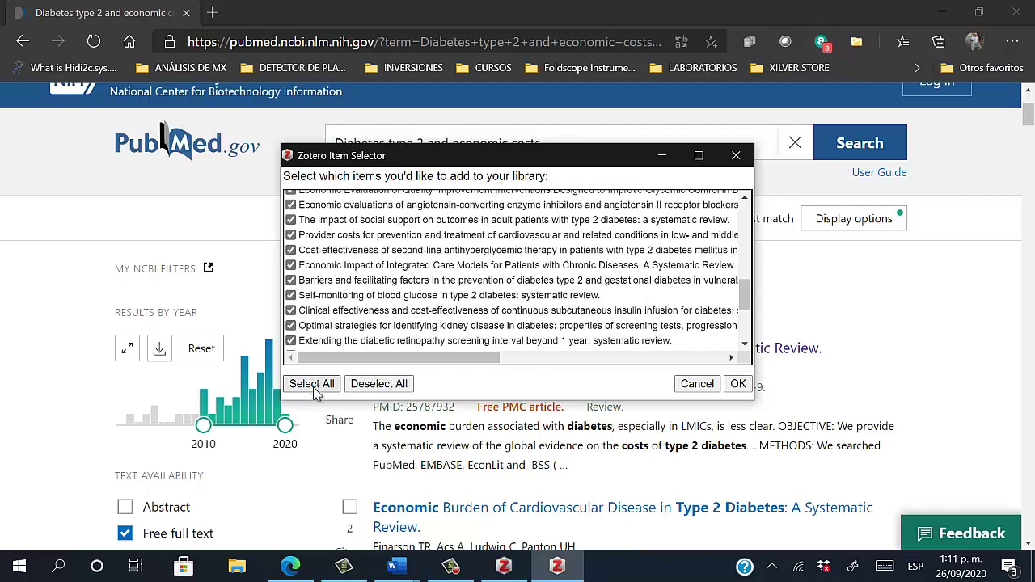
pyautogui.click(740, 385)
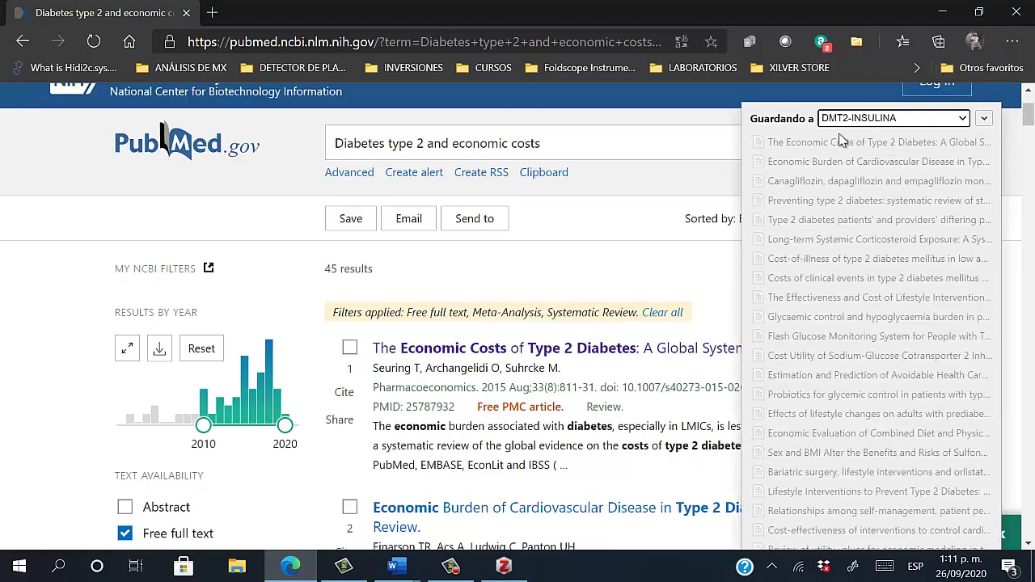
pyautogui.scroll(-1, 879, 188)
pyautogui.scroll(1, 881, 263)
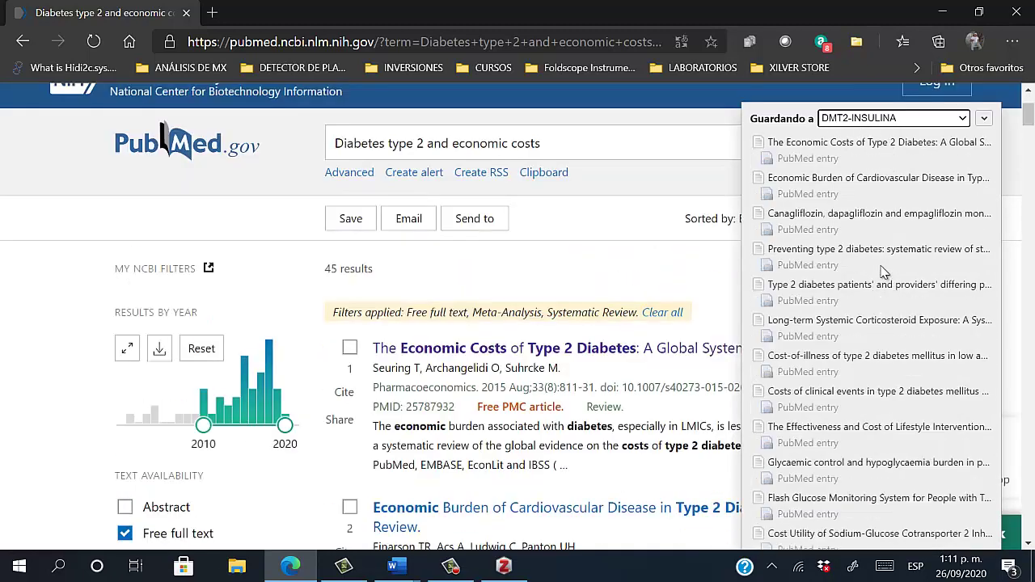
pyautogui.scroll(-1, 874, 441)
pyautogui.scroll(1, 817, 502)
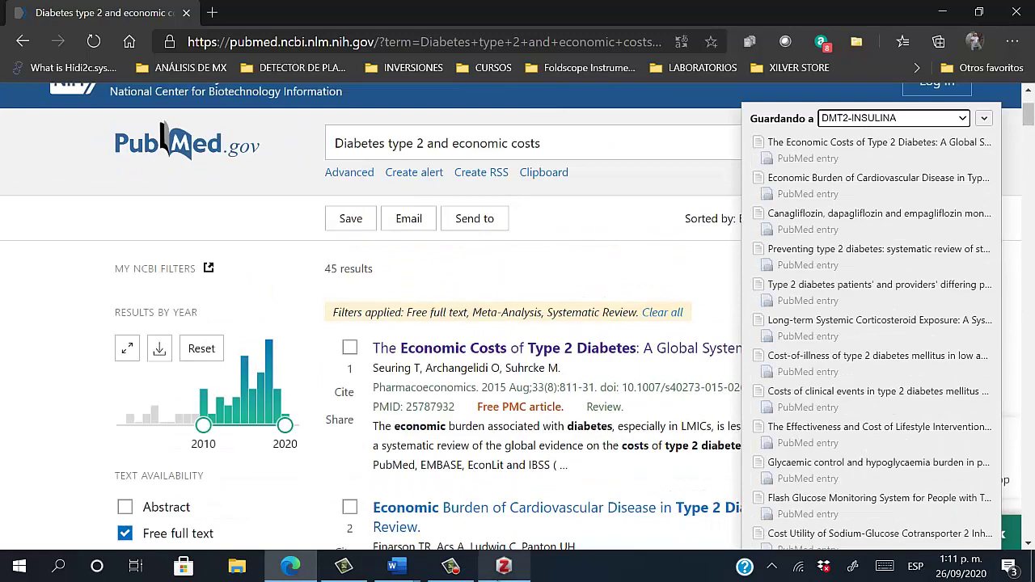
pyautogui.click(500, 568)
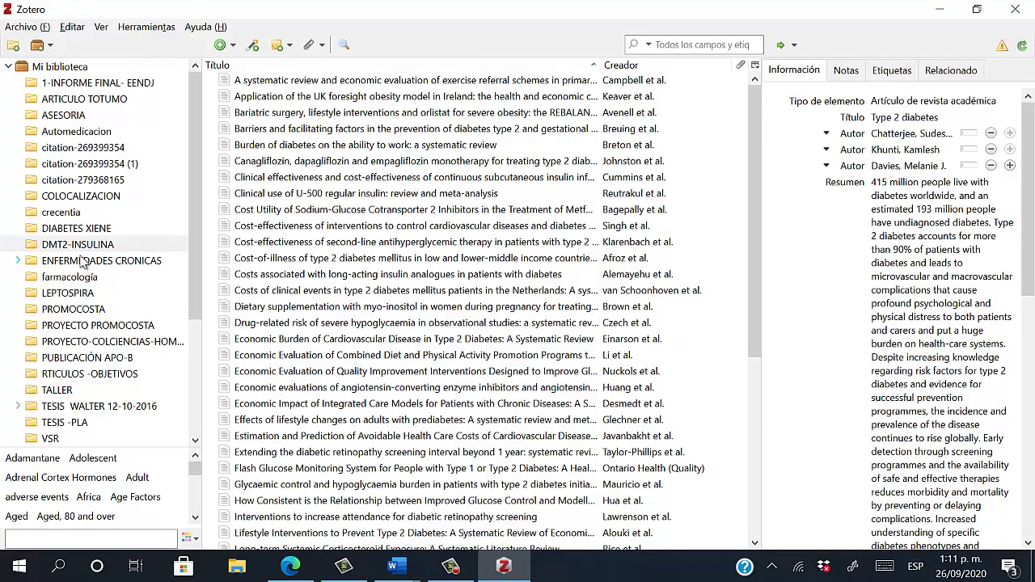
# Open DMT2-INSULINA under DIABETES XIENE and browse its 48 items, starting with the exercise referral review
pyautogui.click(87, 230)
pyautogui.click(85, 245)
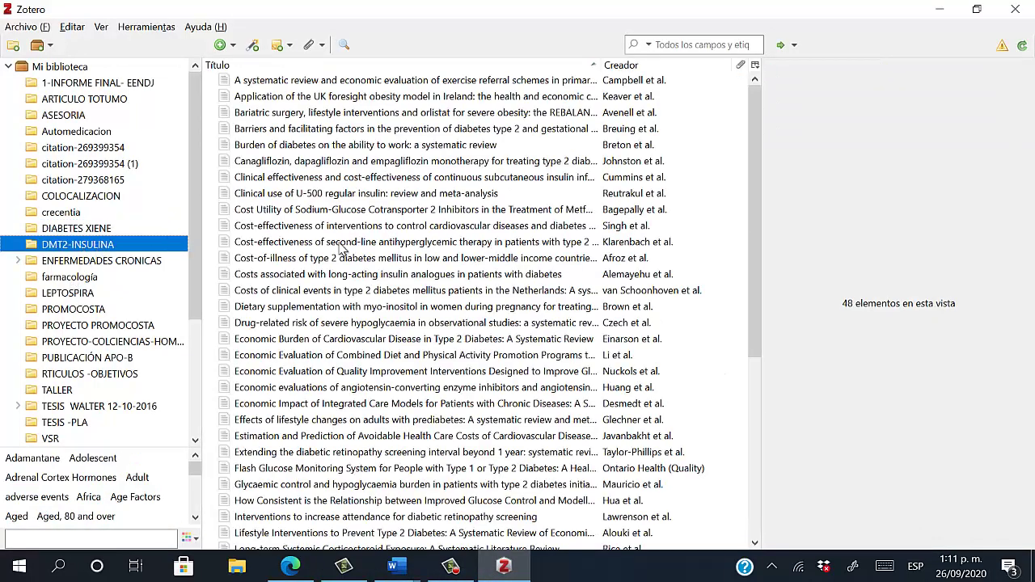
pyautogui.click(502, 80)
pyautogui.scroll(-6, 750, 174)
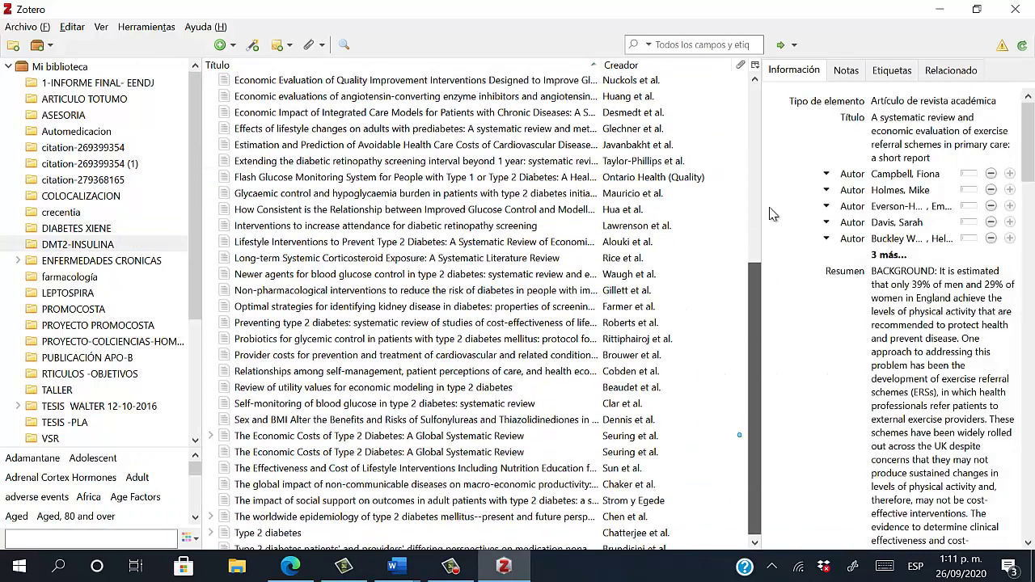
pyautogui.scroll(6, 736, 324)
pyautogui.scroll(-7, 730, 416)
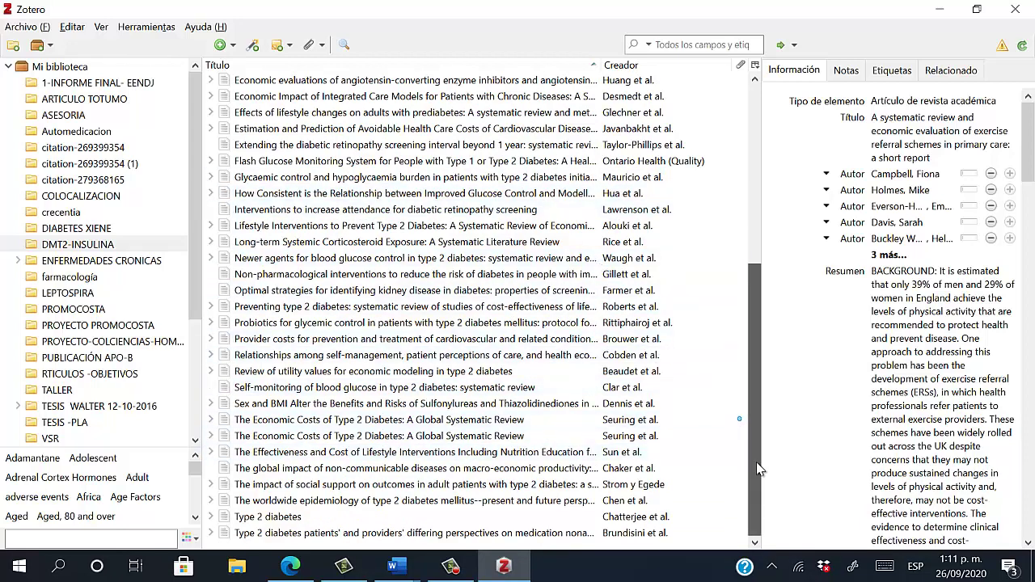
pyautogui.moveTo(755, 453); pyautogui.dragTo(757, 267)
pyautogui.scroll(-1, 485, 518)
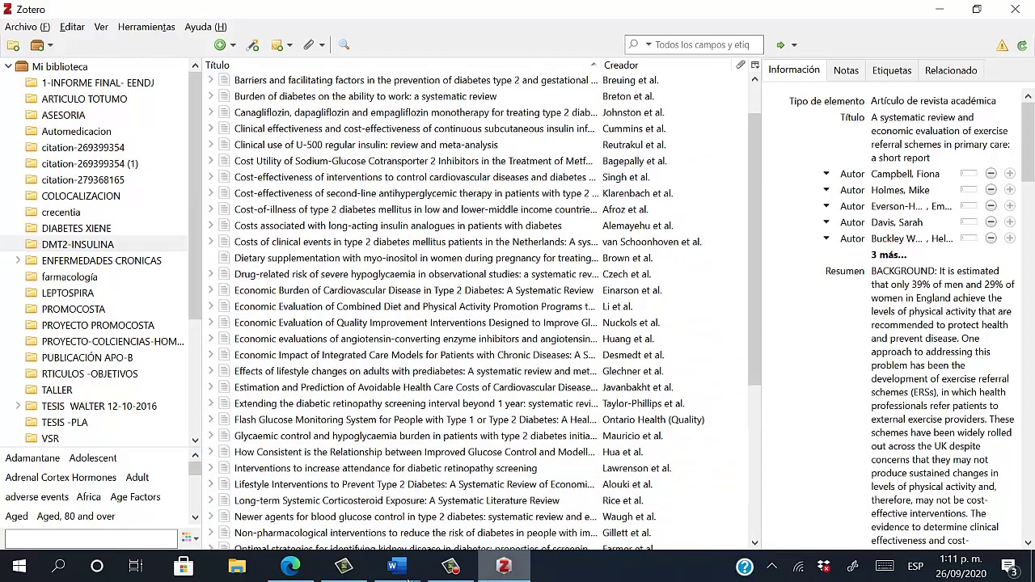
# Review the INTRODUCCIÓN paragraph and three-entry BIBLIOGRAFIA, selecting the BIBLIOGRAFIA heading
pyautogui.click(563, 510)
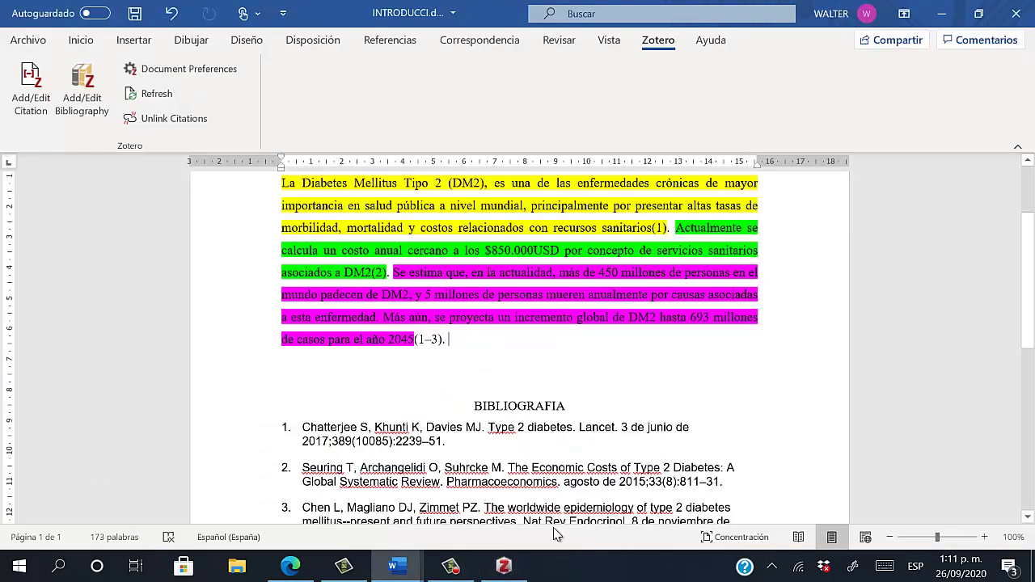
pyautogui.scroll(-1, 559, 364)
pyautogui.scroll(1, 566, 373)
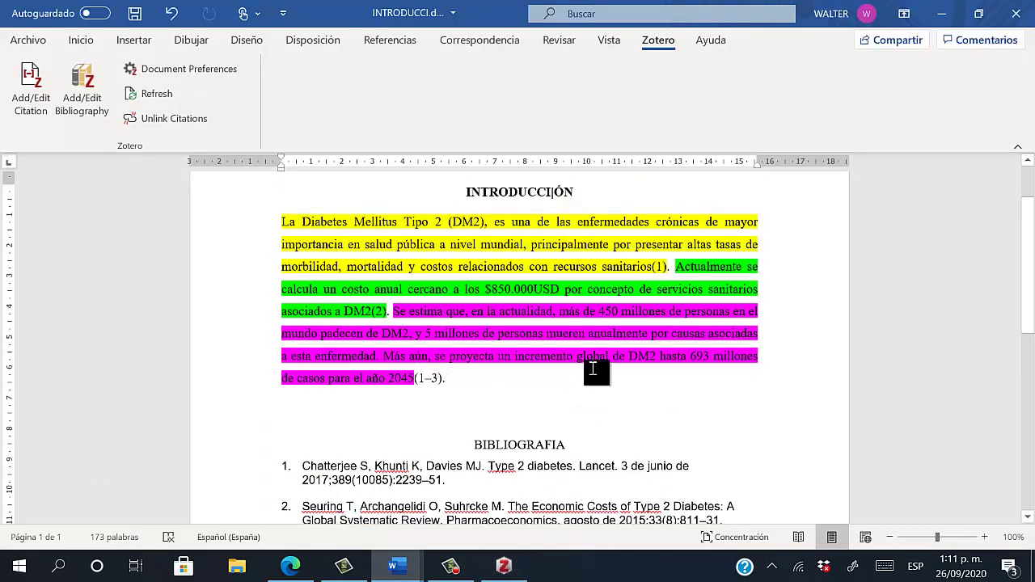
pyautogui.scroll(-1, 522, 396)
pyautogui.scroll(-6, 522, 395)
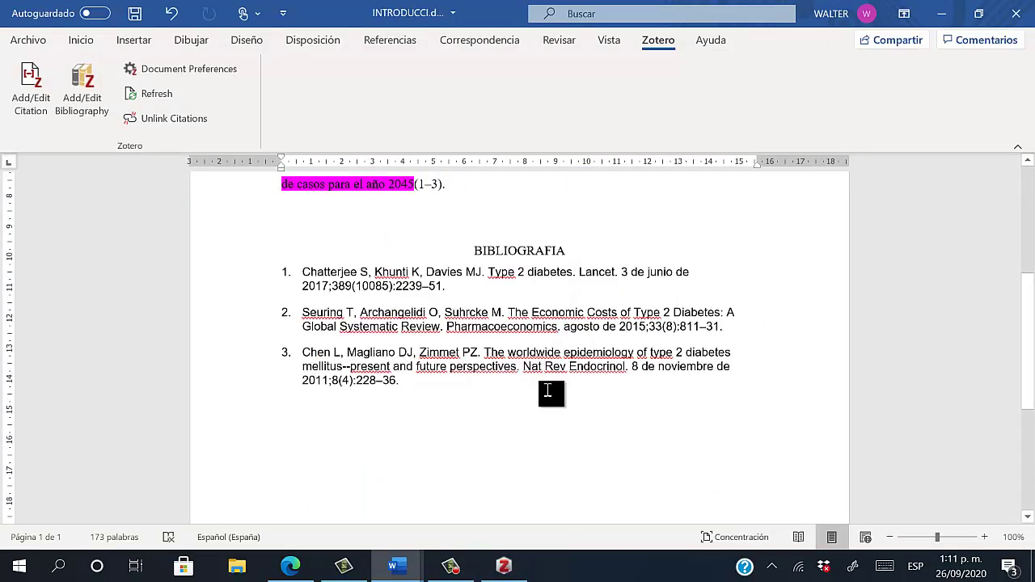
pyautogui.scroll(6, 510, 400)
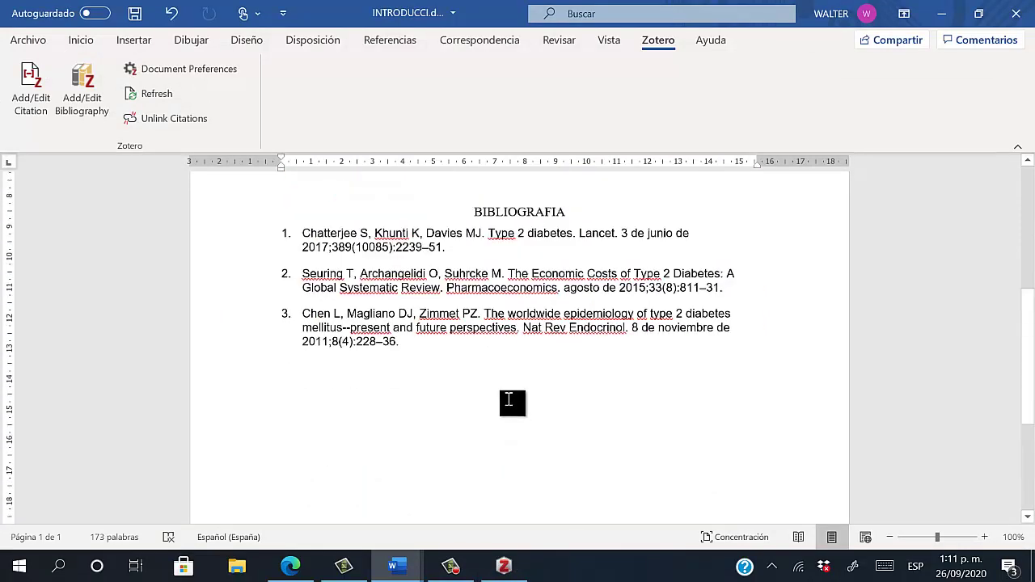
pyautogui.click(402, 458)
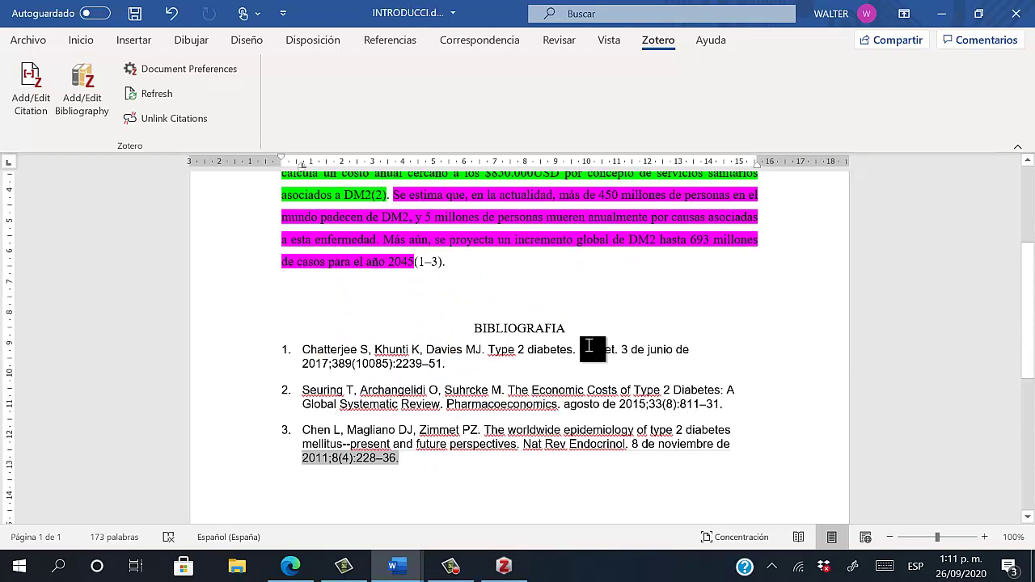
pyautogui.moveTo(572, 330); pyautogui.dragTo(481, 328)
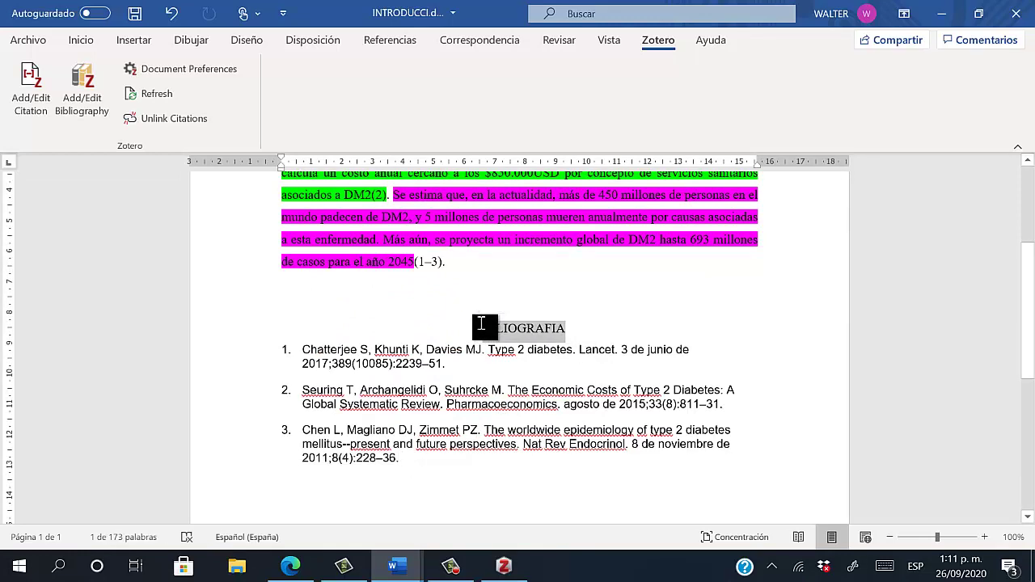
pyautogui.scroll(5, 486, 331)
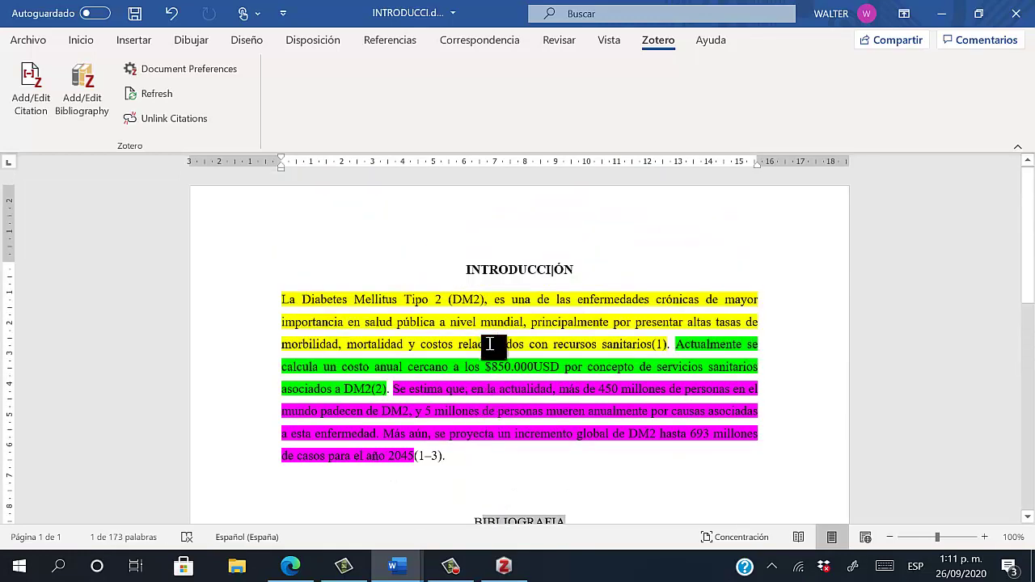
pyautogui.scroll(-7, 489, 344)
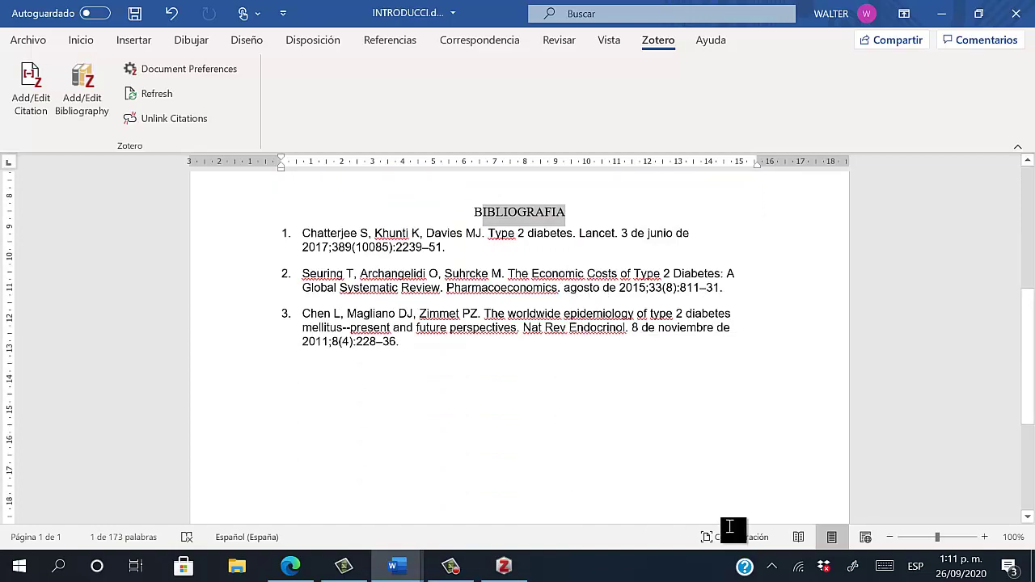